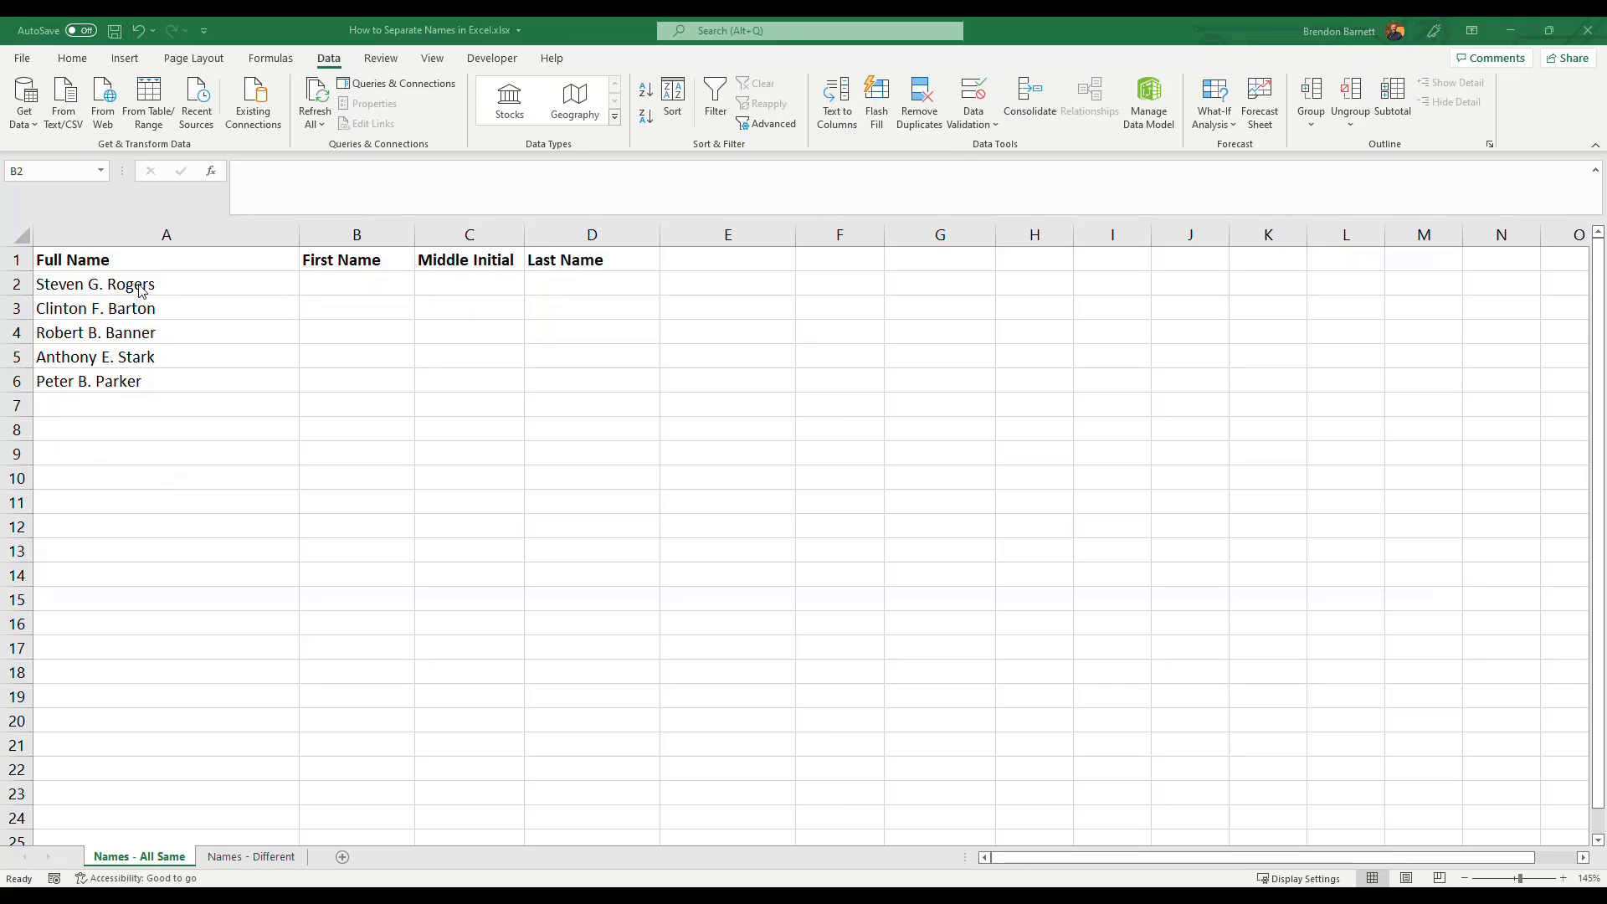
Enter the first person's first name, middle initial and last name in cells B2 to D2, copying them from the full name.
left_click(213, 289)
left_click(159, 287)
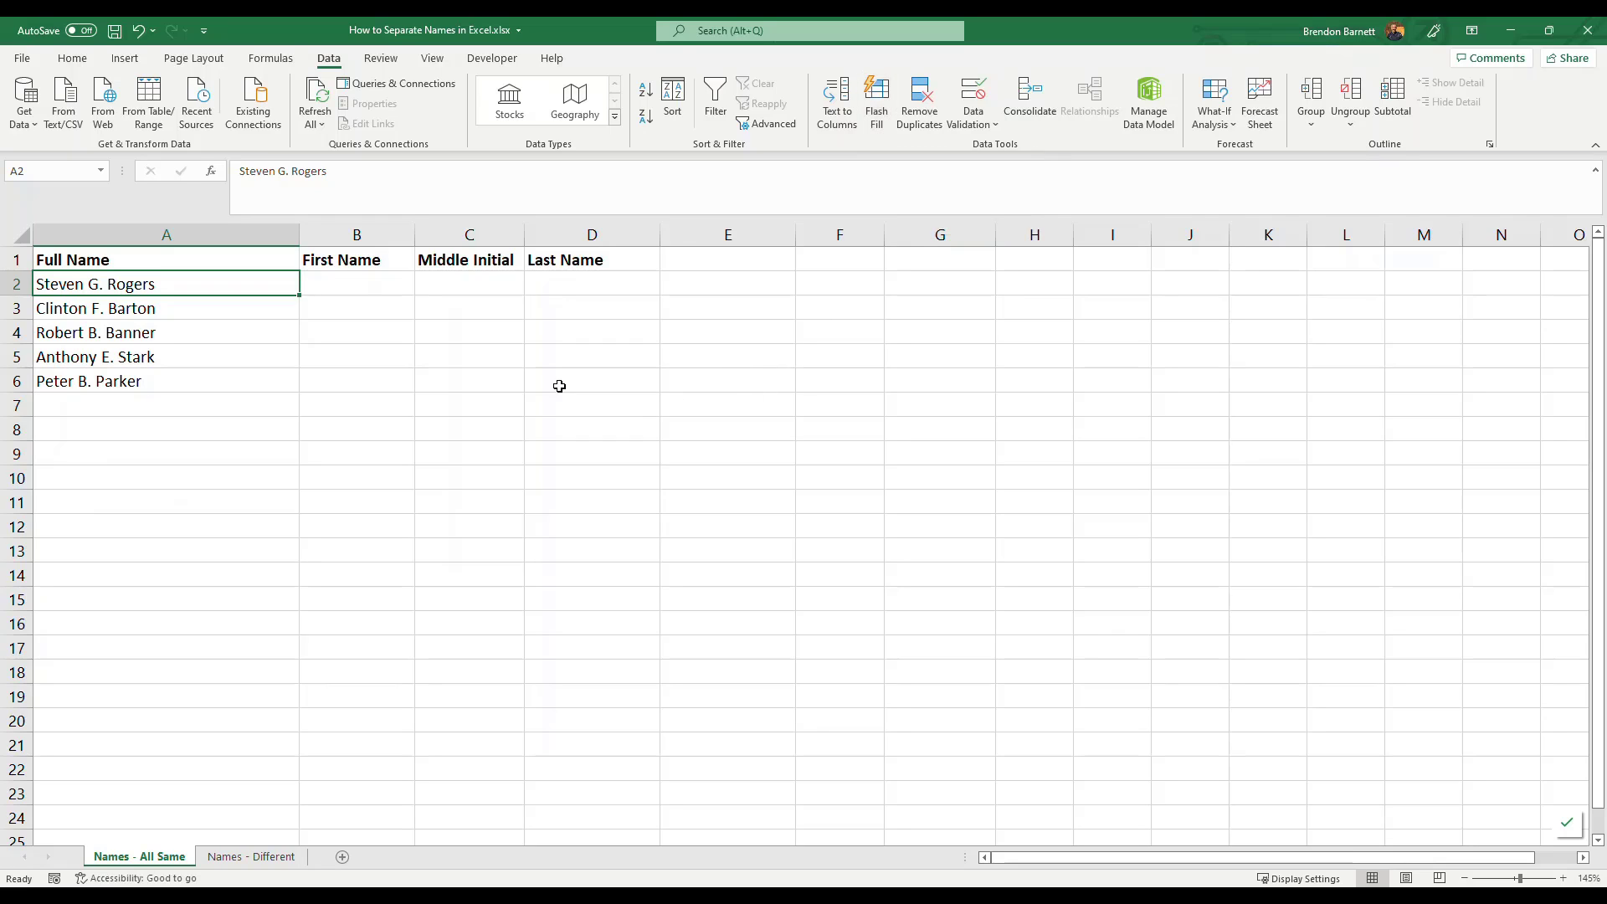
left_click(368, 290)
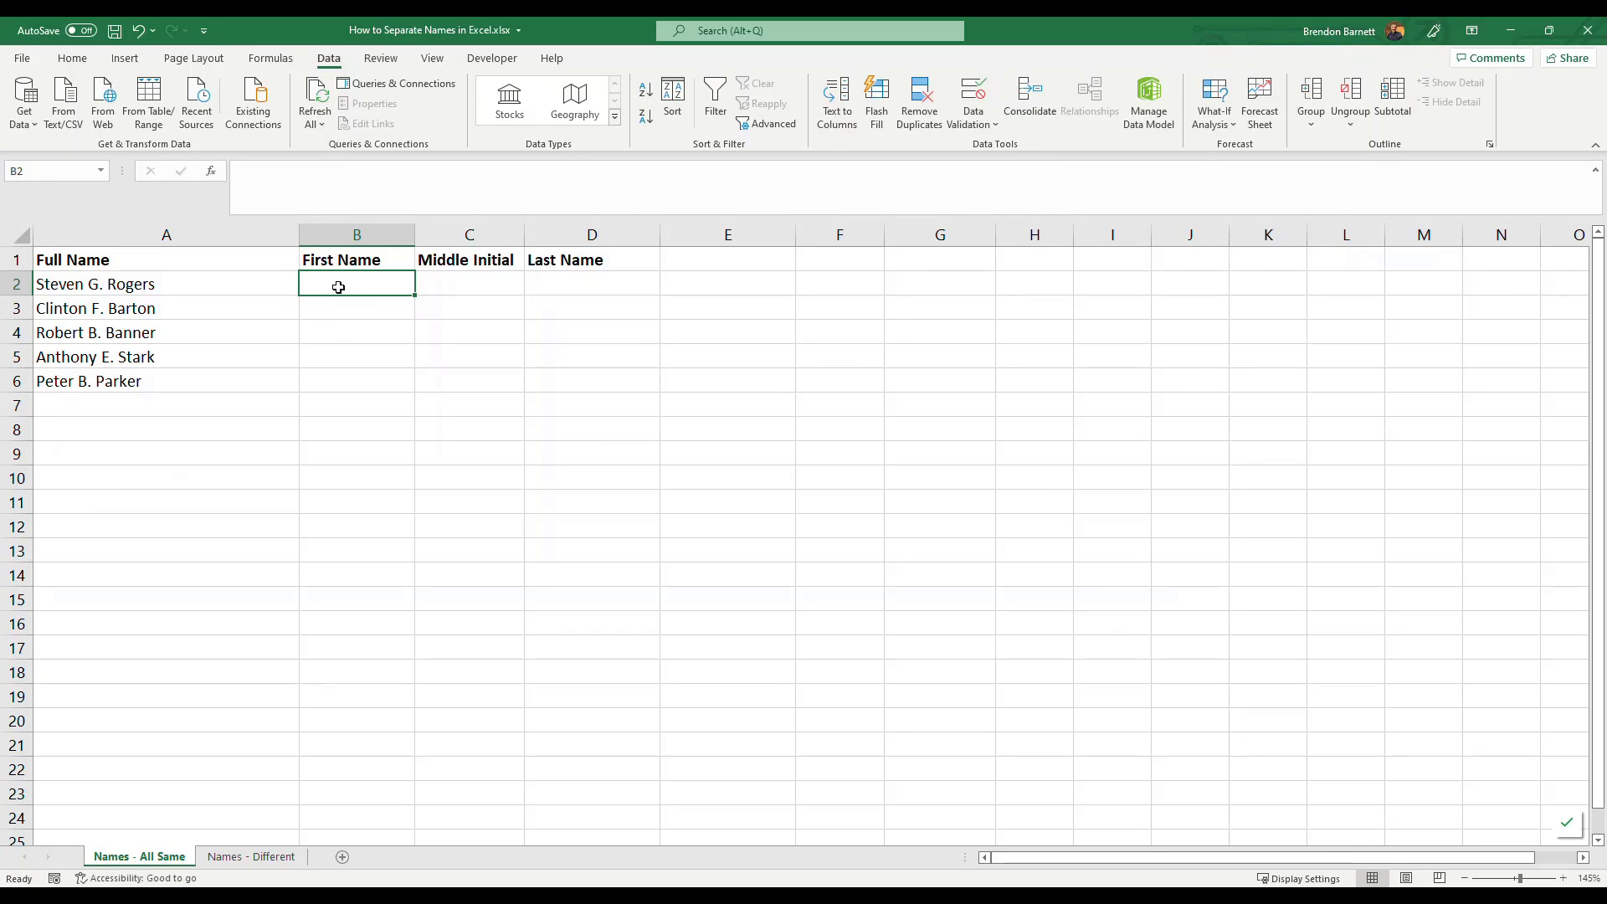
type("Steven")
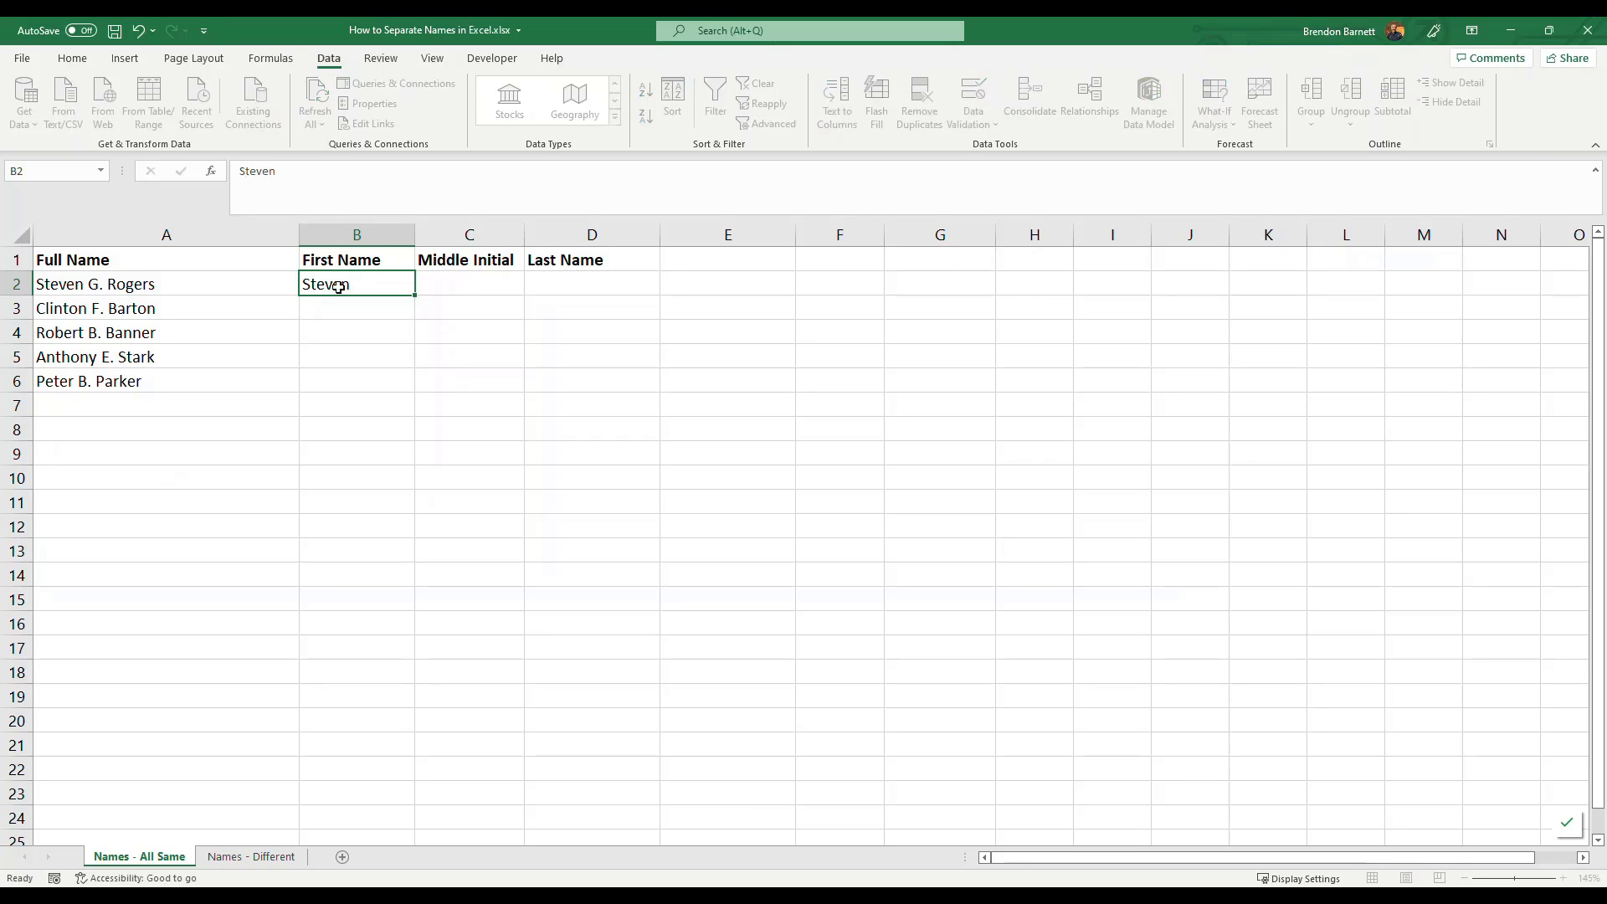
key("Tab")
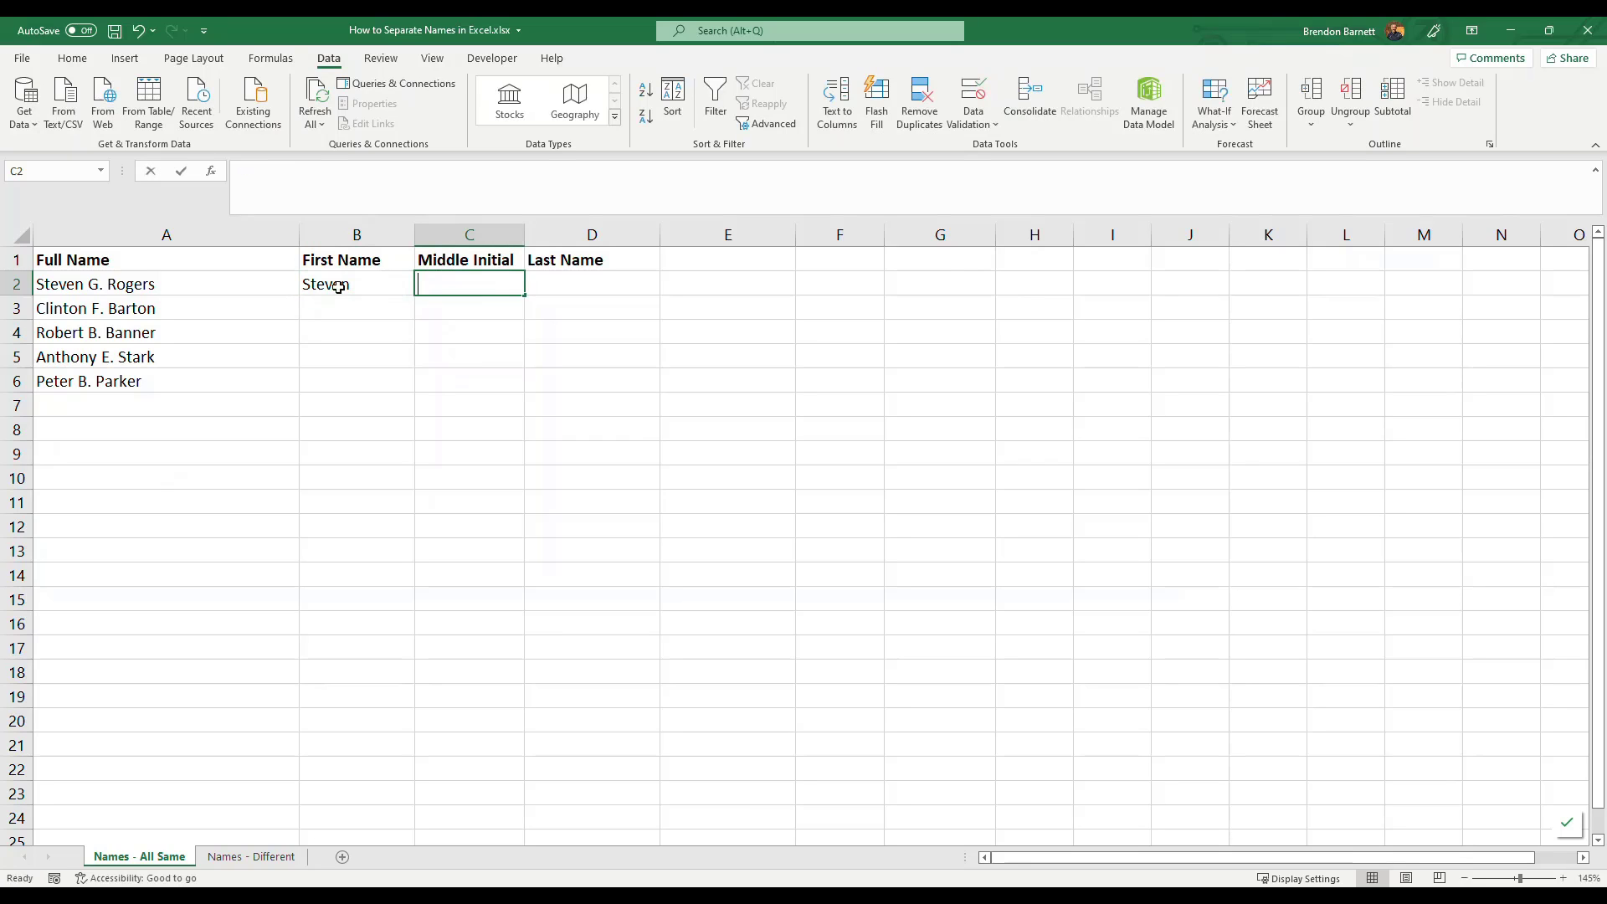
type("G.")
key("Tab")
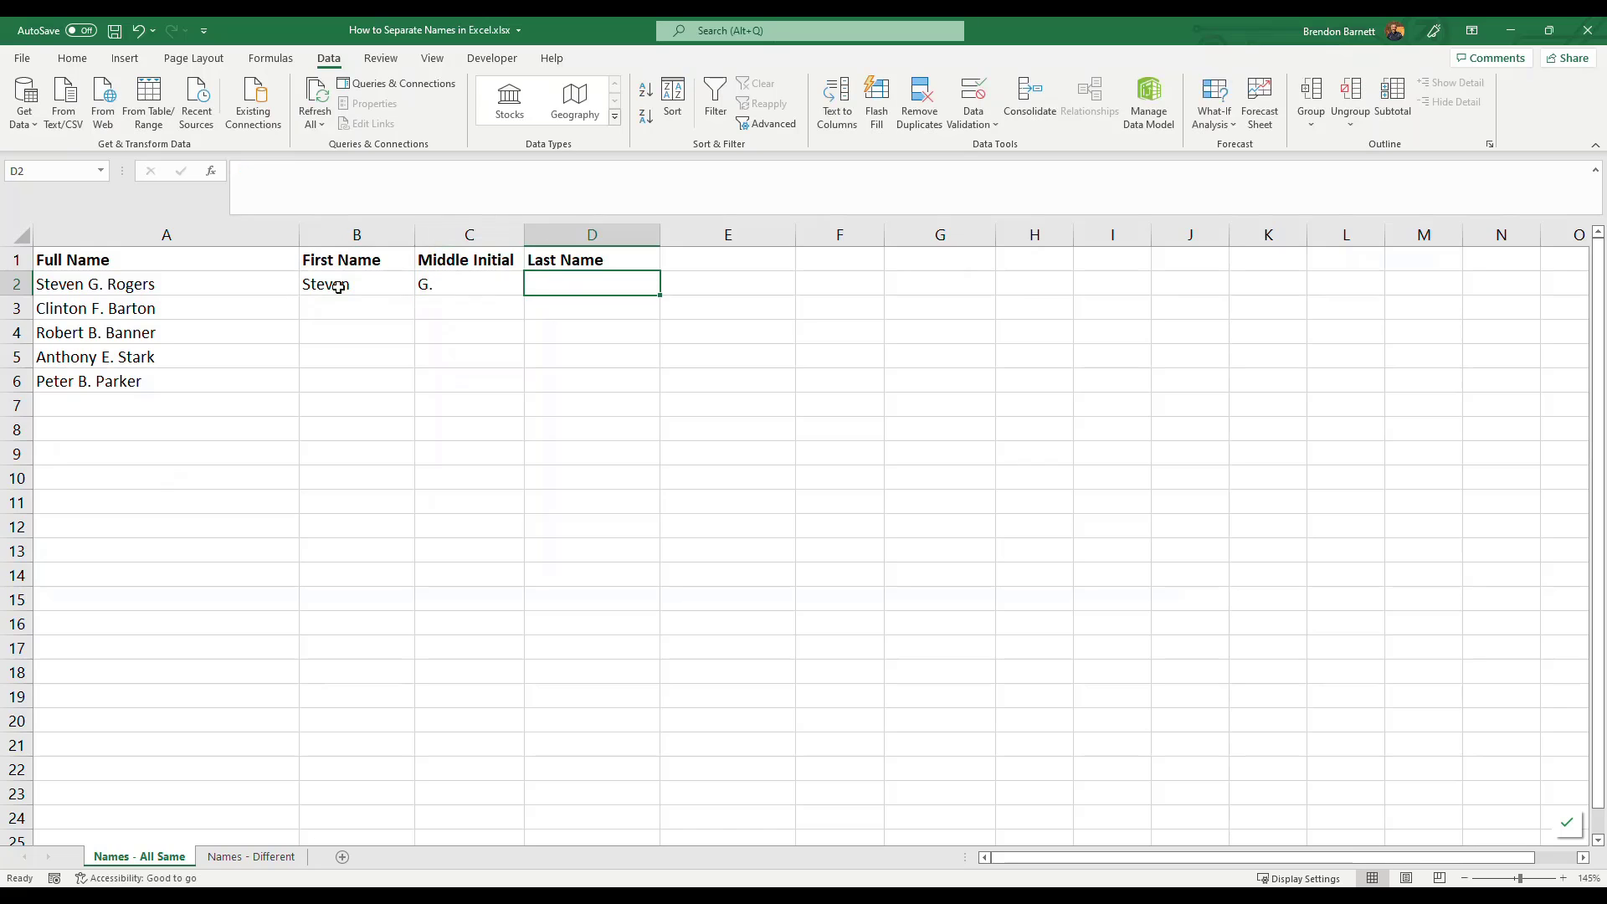
type("Roger")
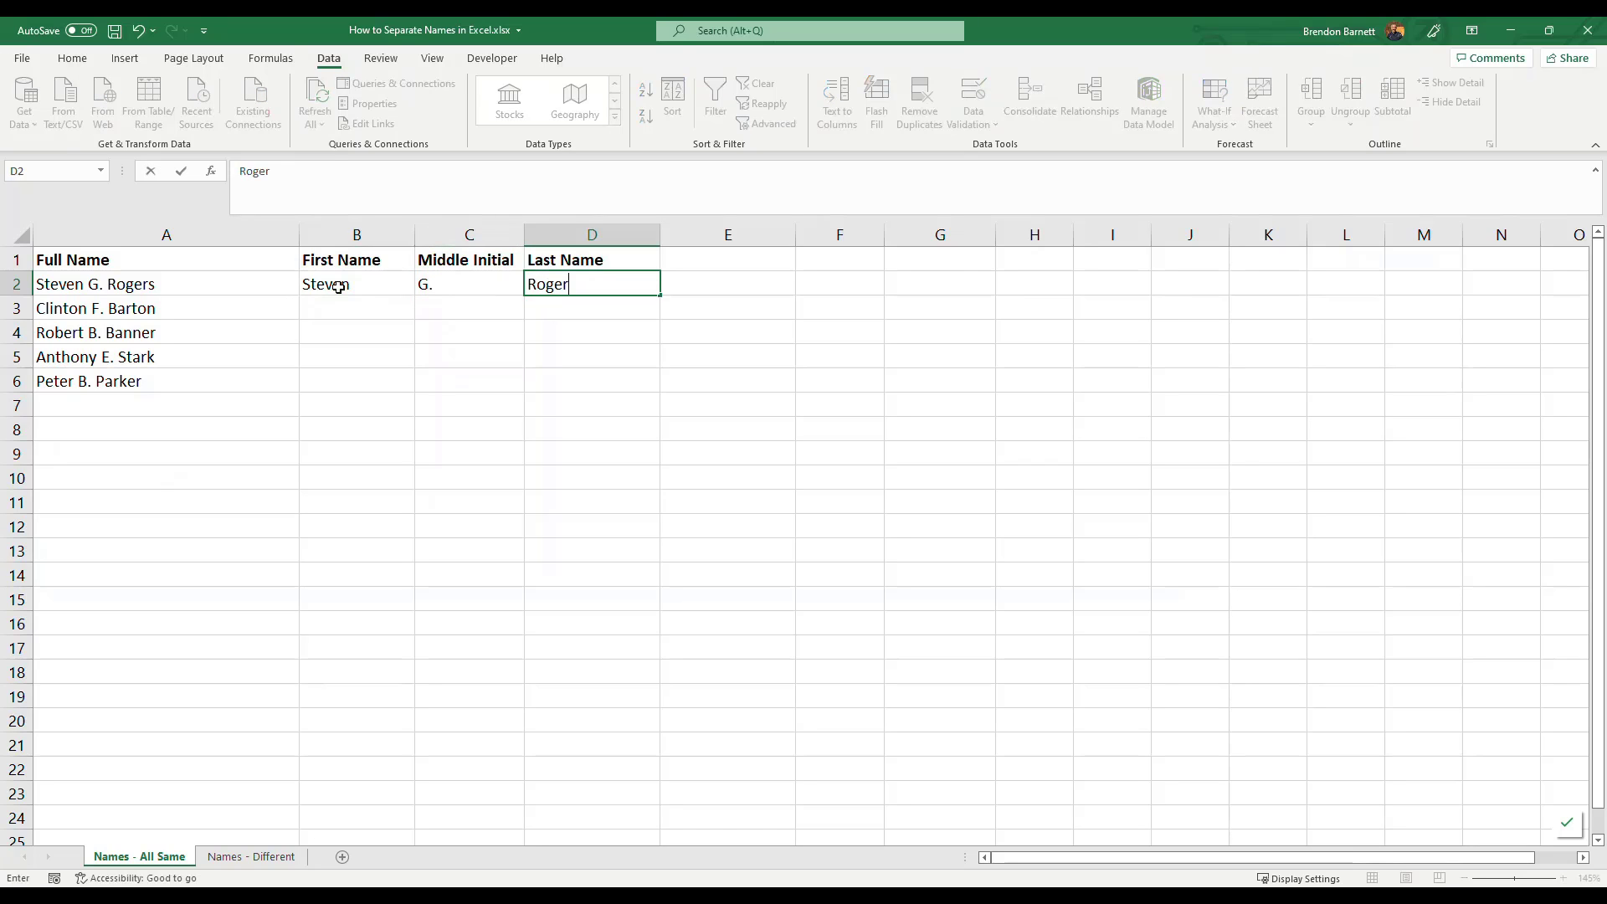
type("s")
key("Return")
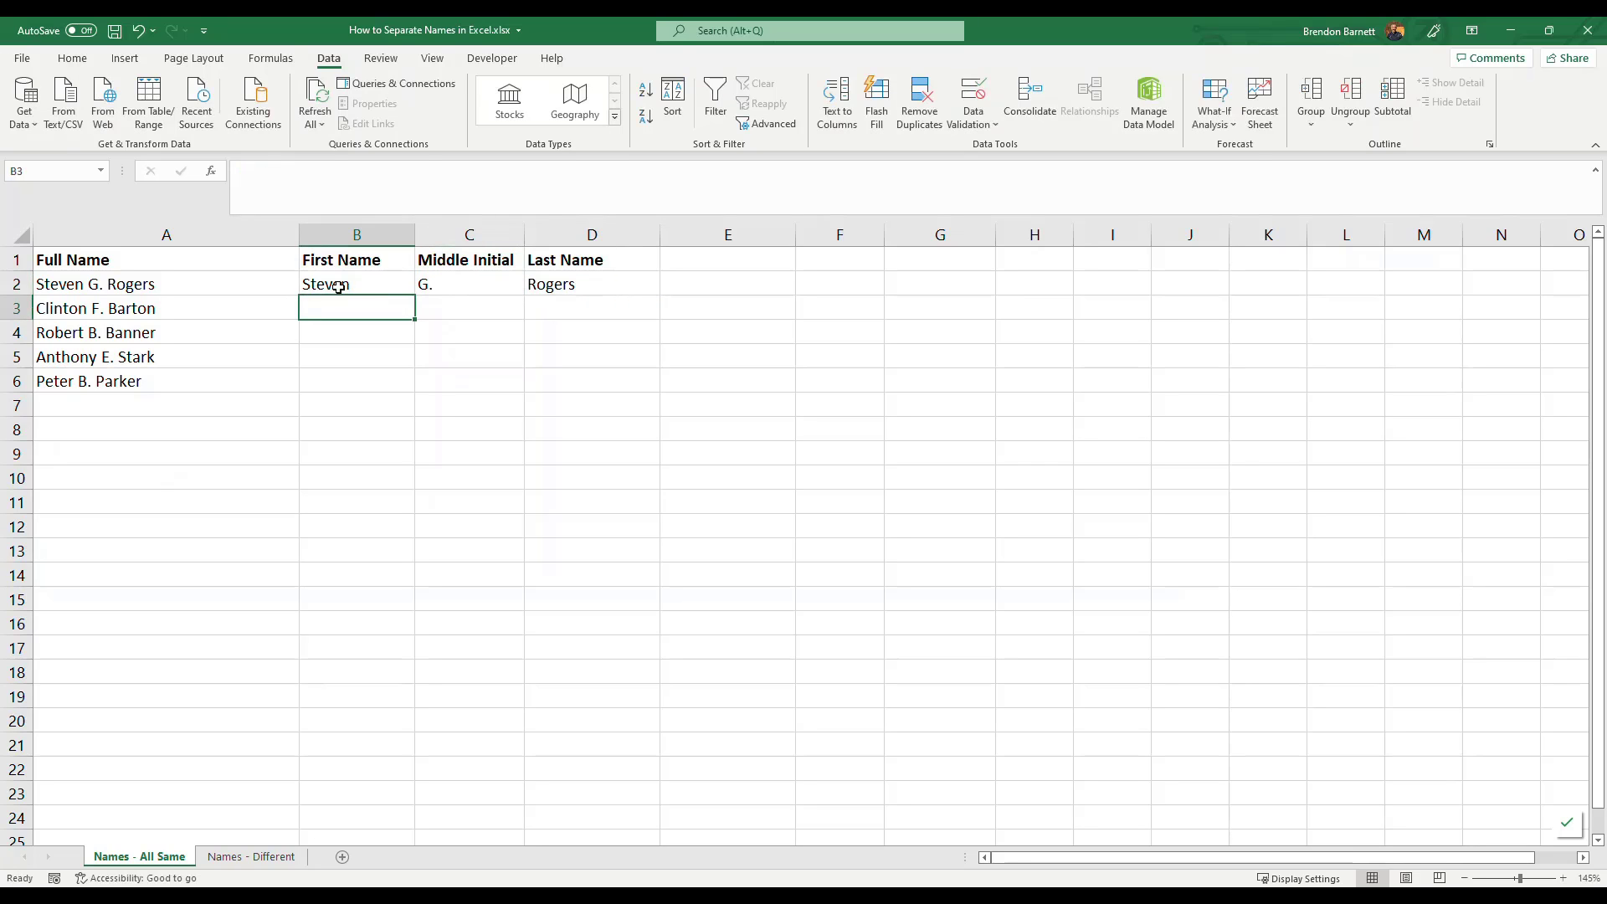
Enter the second person's first name, middle initial and last name in cells B3 to D3 as a second example.
type("Clinton")
key("Tab")
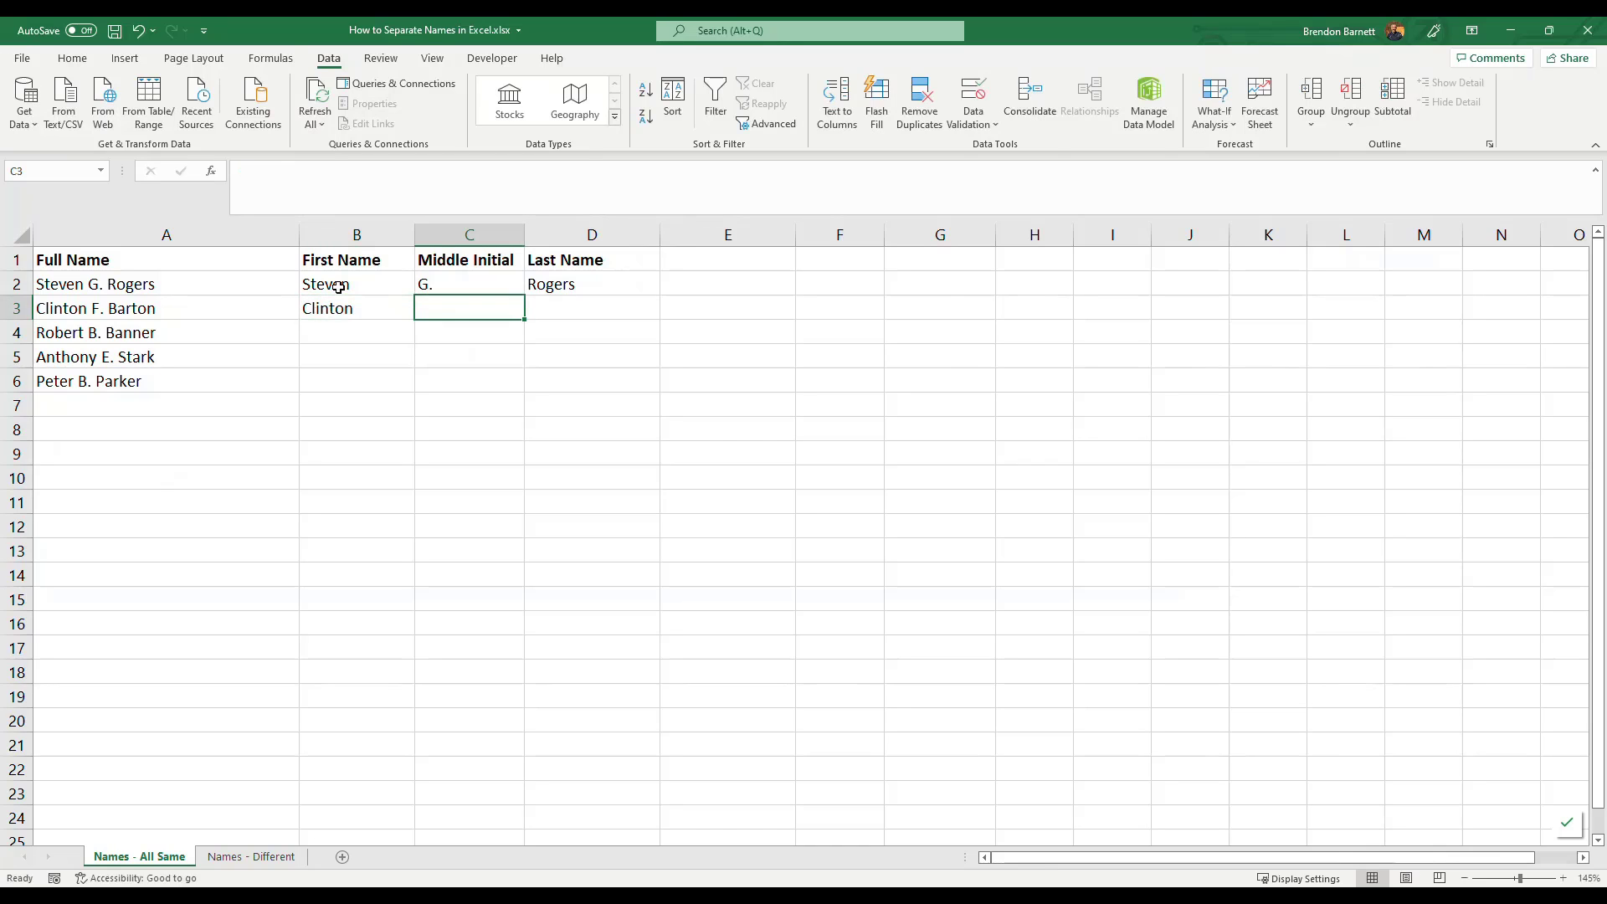
type("F.")
key("Tab")
type("Barto")
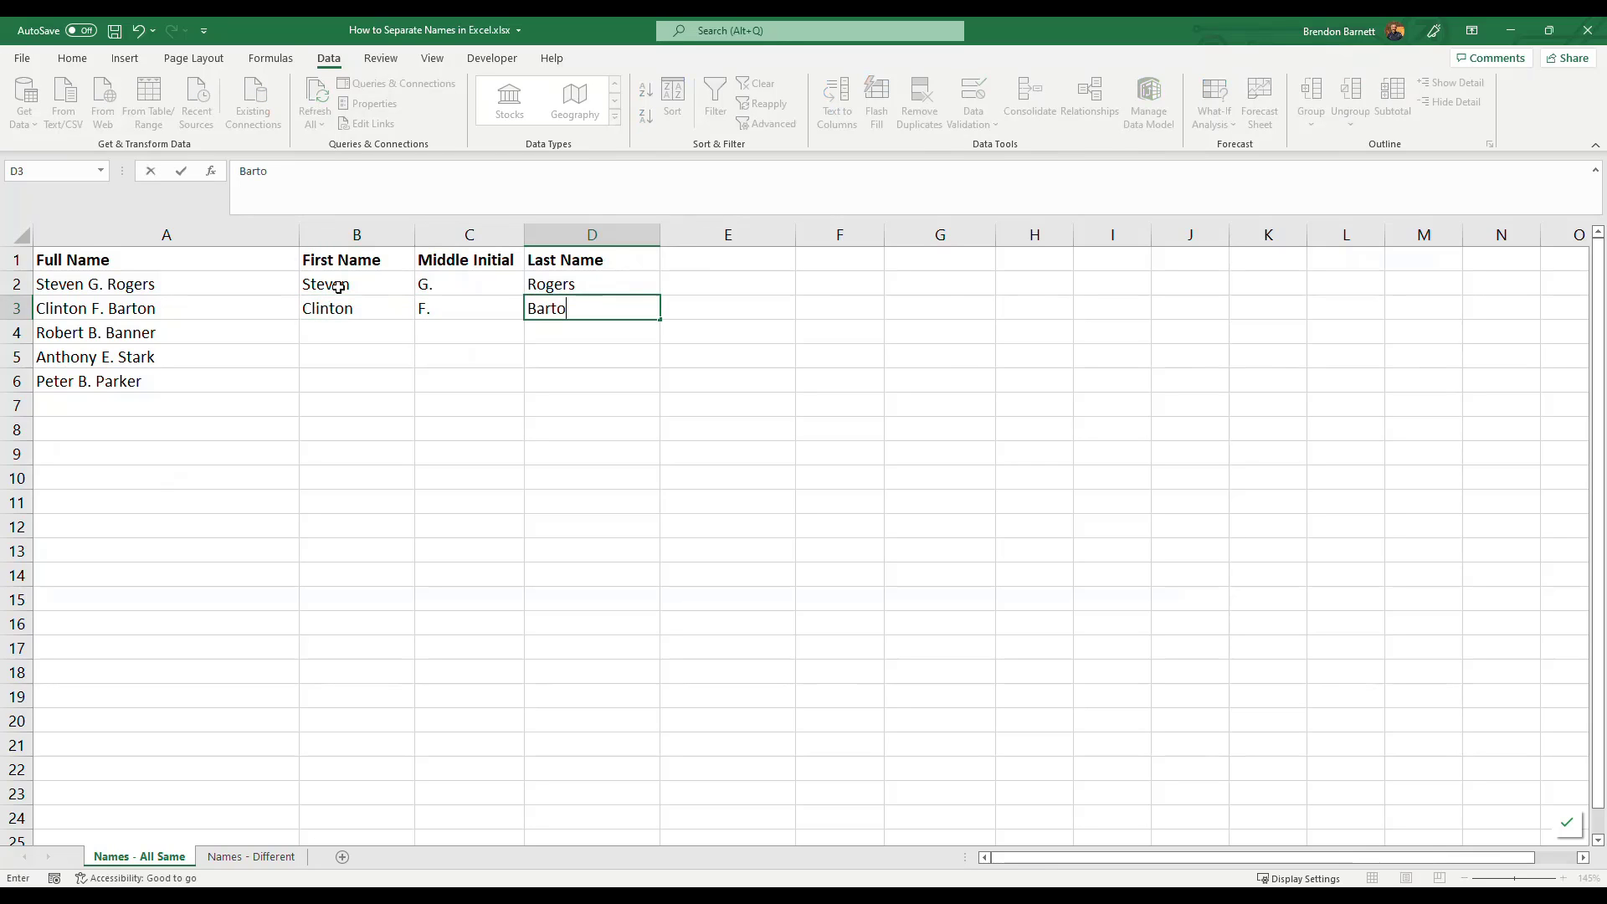
key("Return")
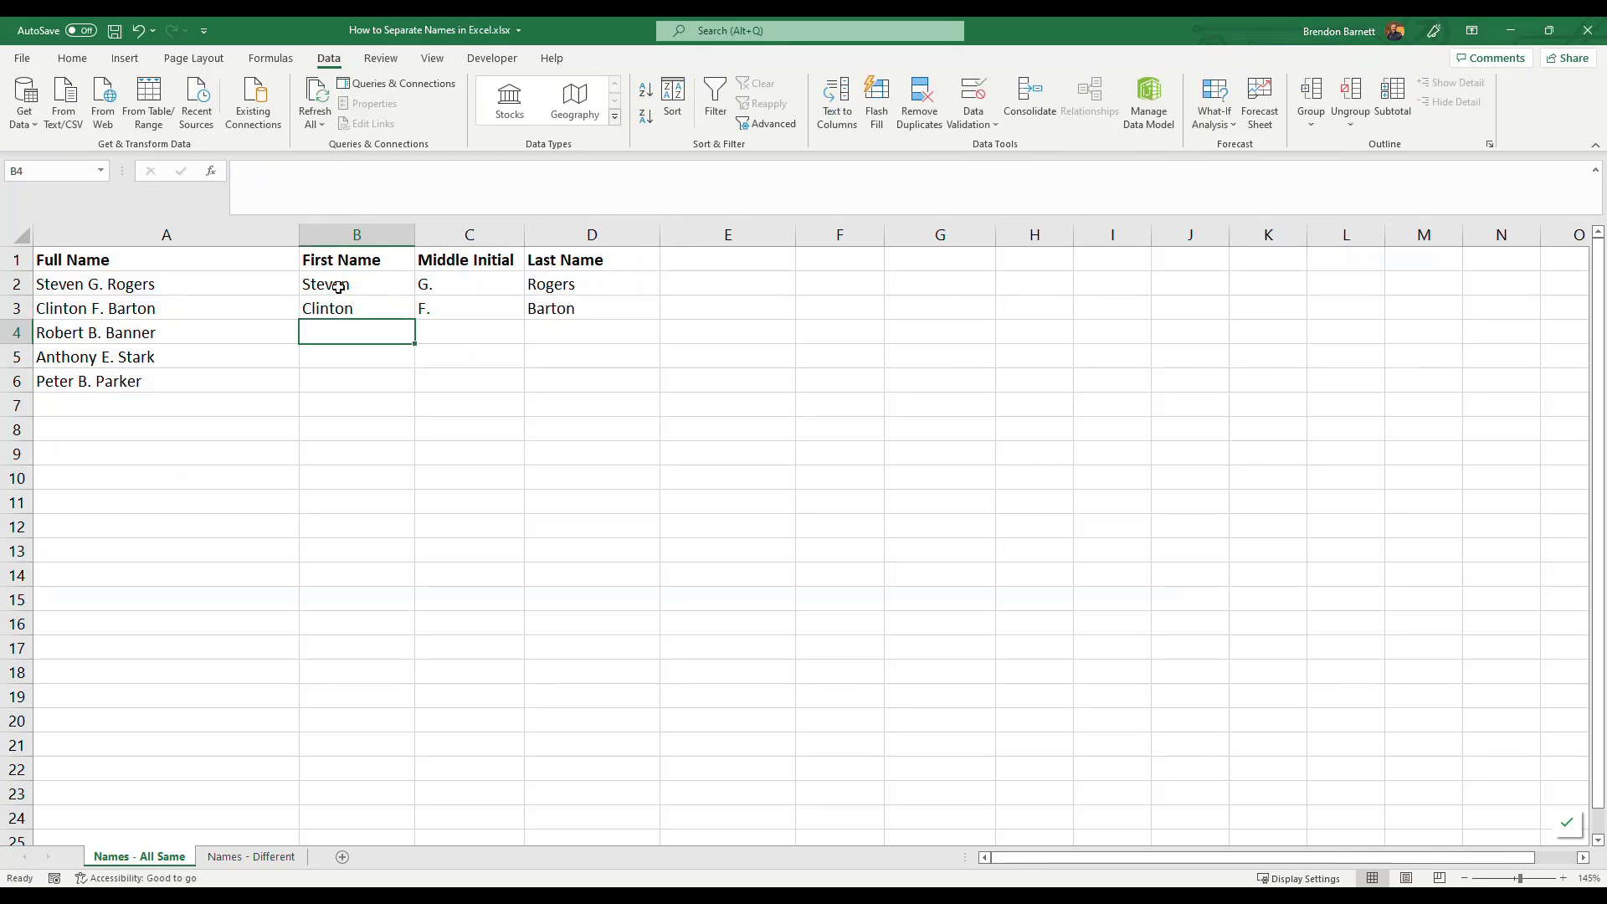
Flash Fill the remaining rows of the First Name, Middle Initial and Last Name columns from row 4 down.
left_click(886, 99)
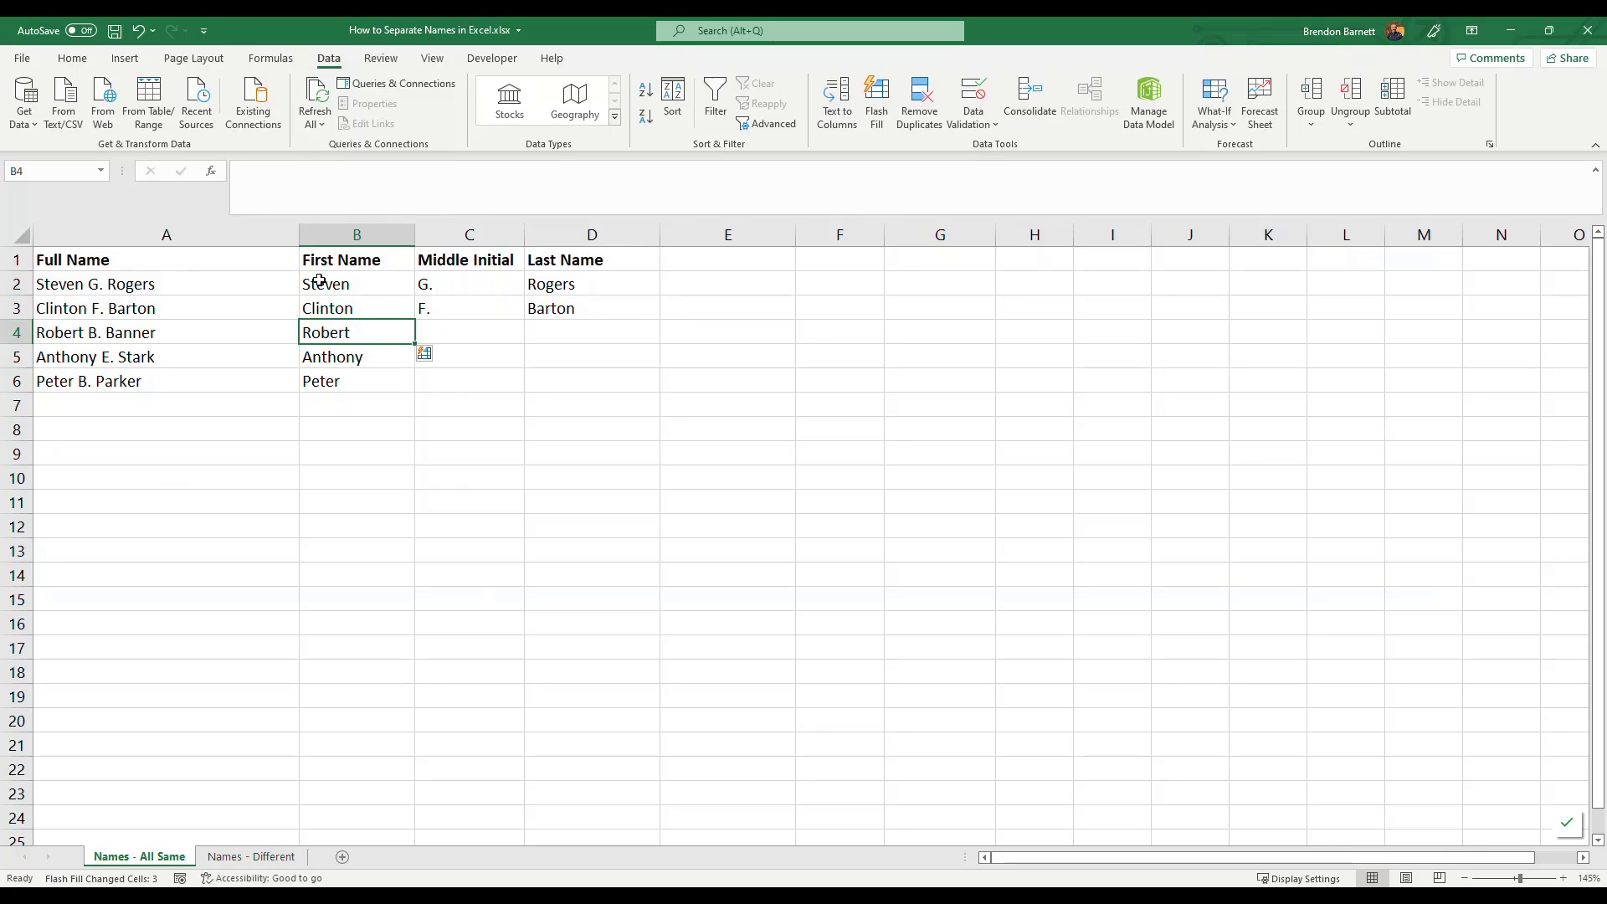
left_click(463, 332)
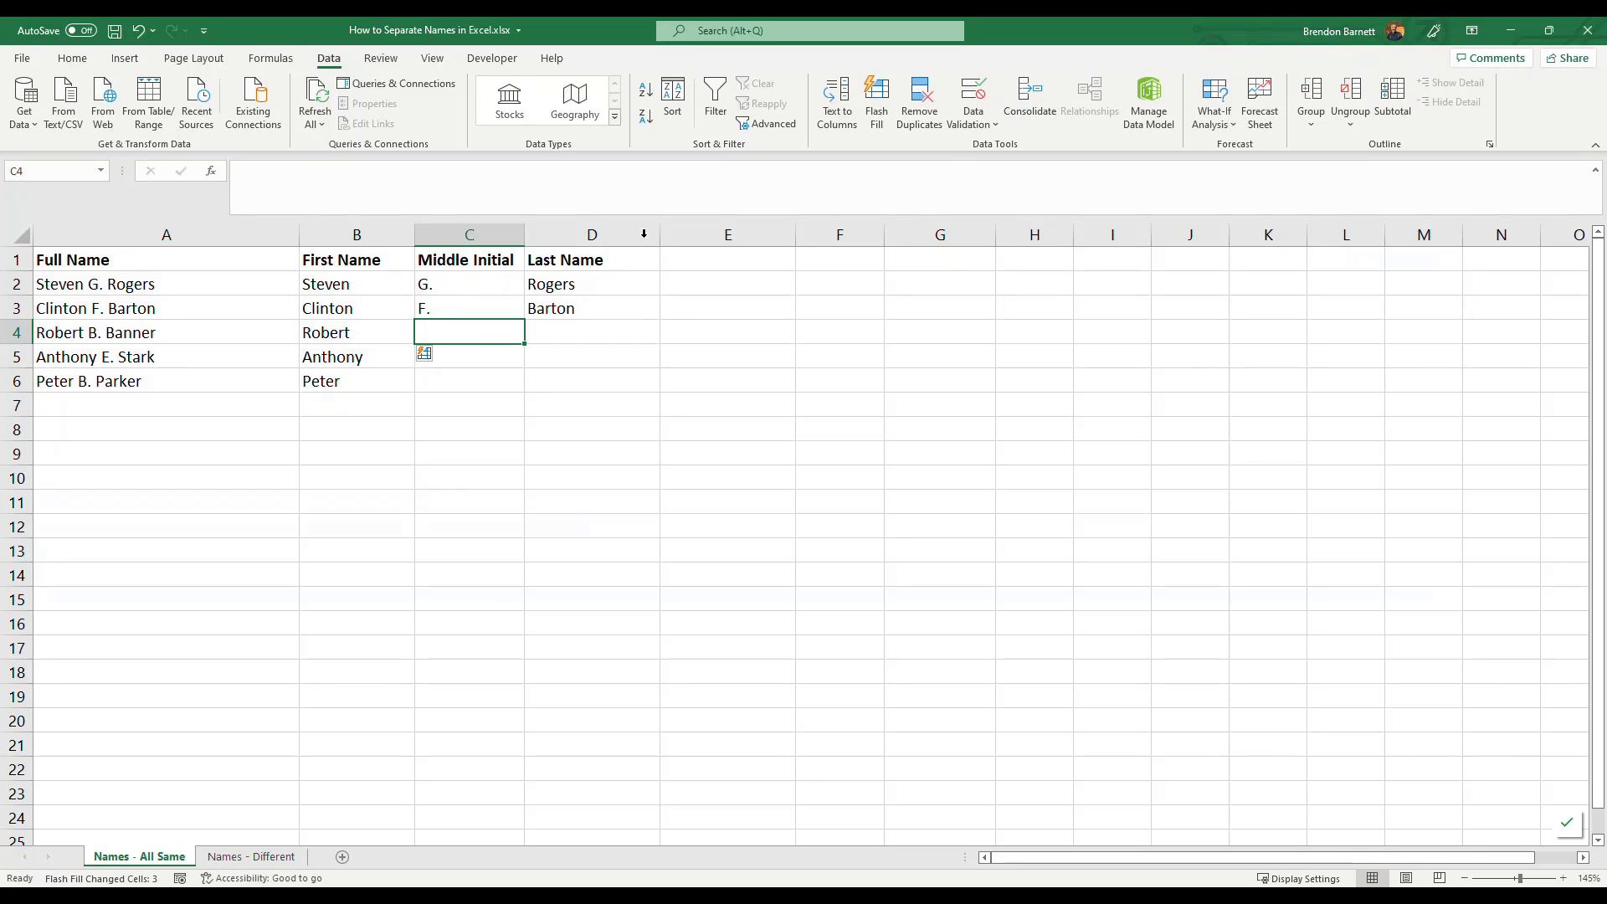
left_click(876, 103)
left_click(590, 331)
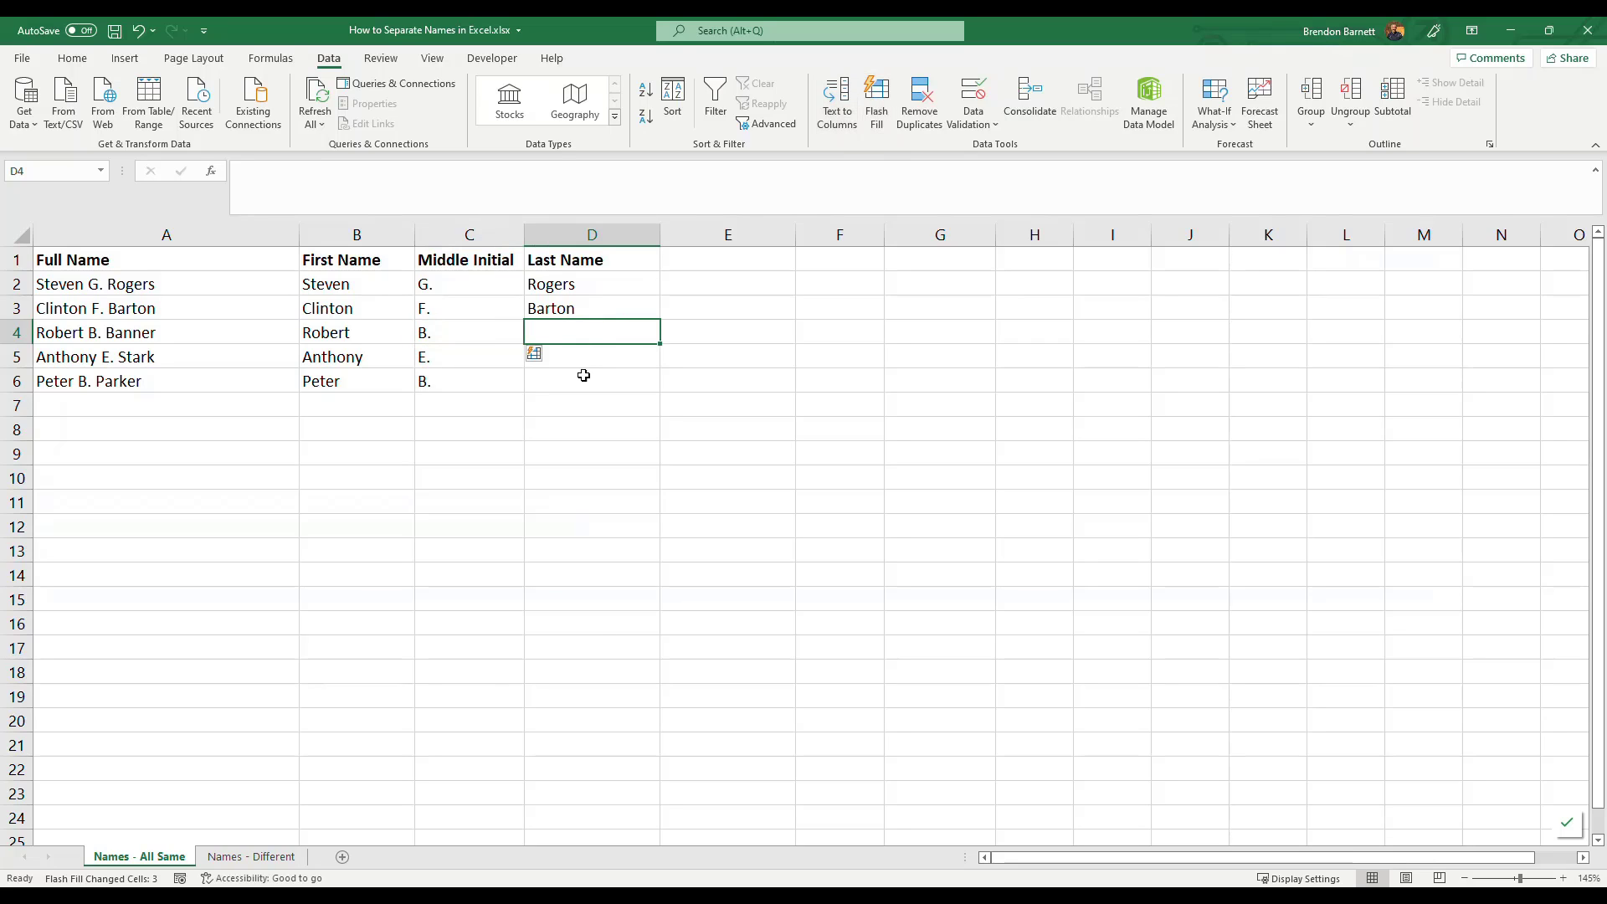
key("ctrl+e")
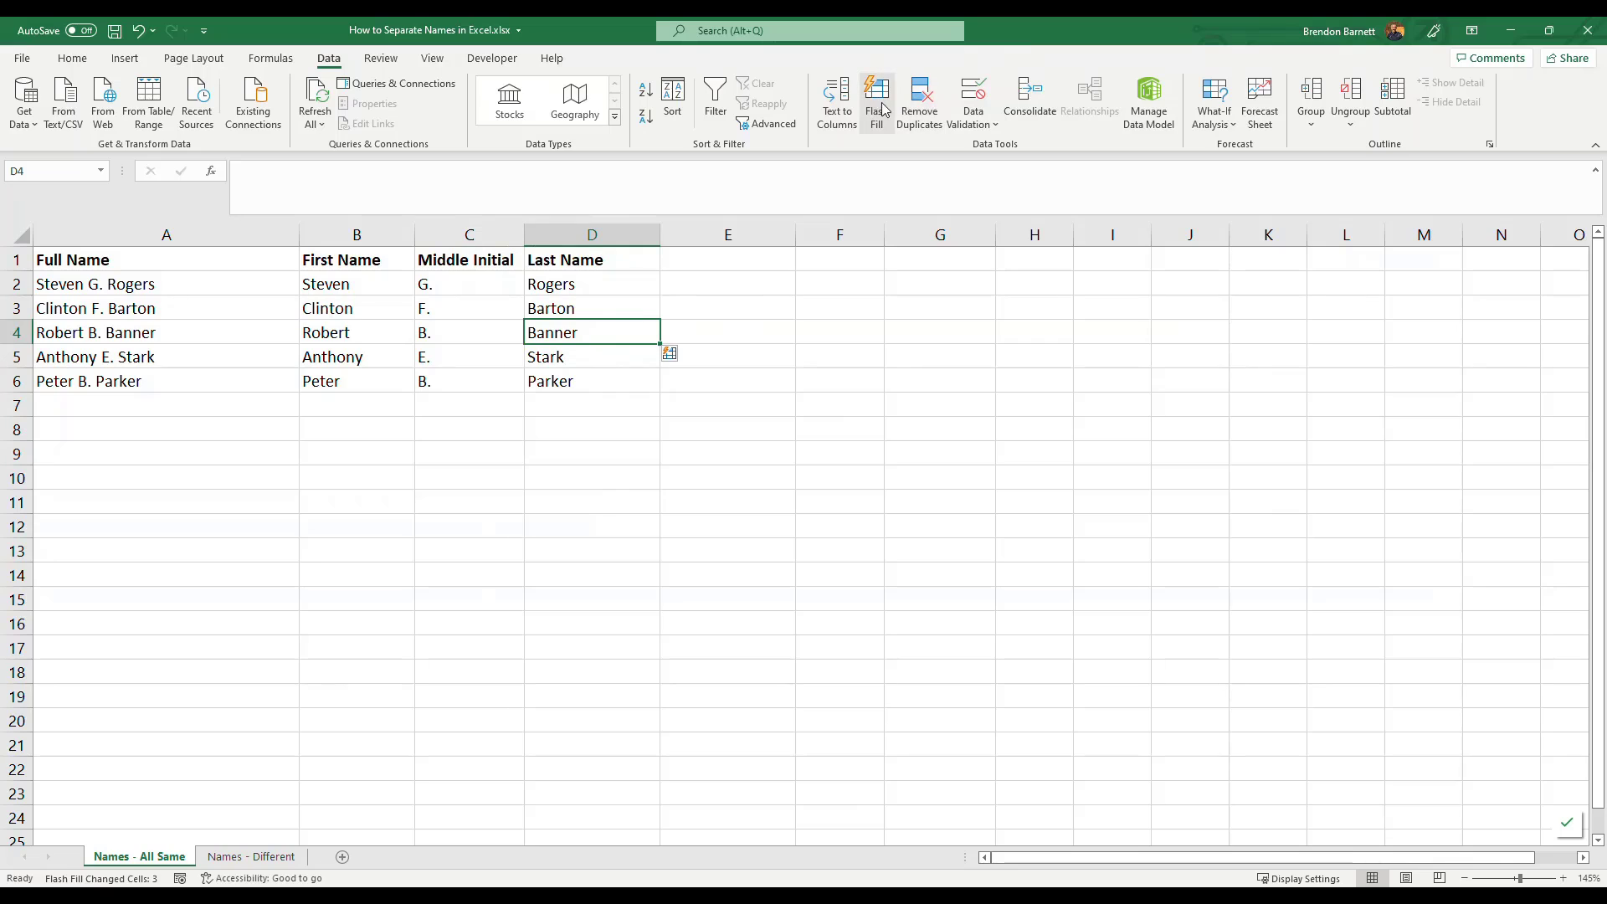
left_click(552, 385)
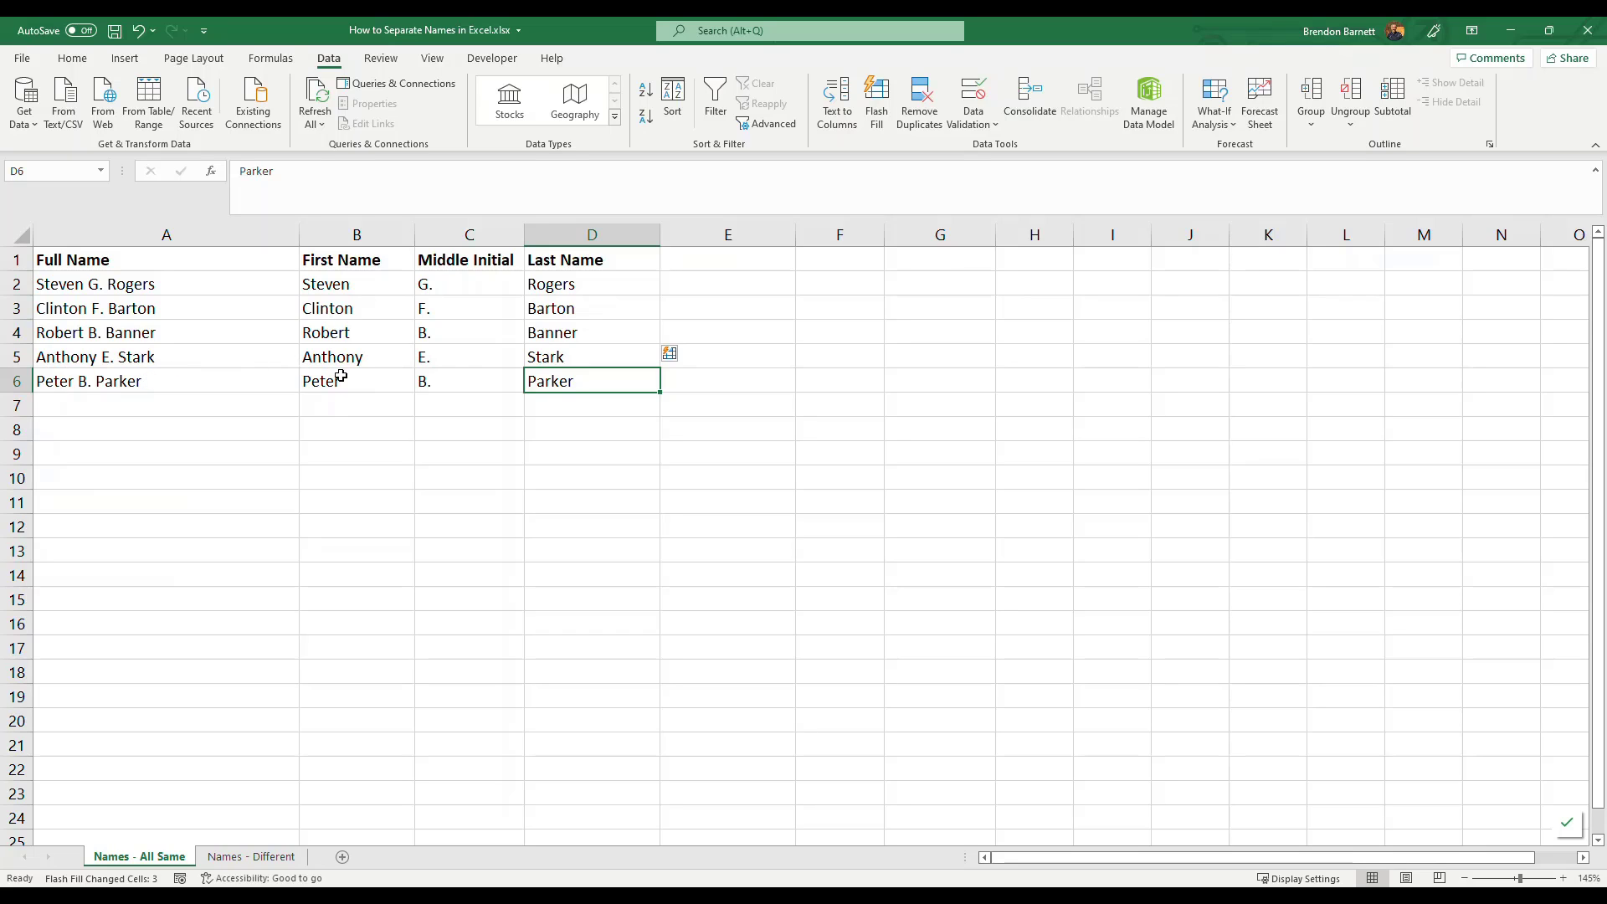
Clear all the separated name parts in B2:D6.
left_click_drag(337, 285, 556, 380)
key("Delete")
left_click(399, 474)
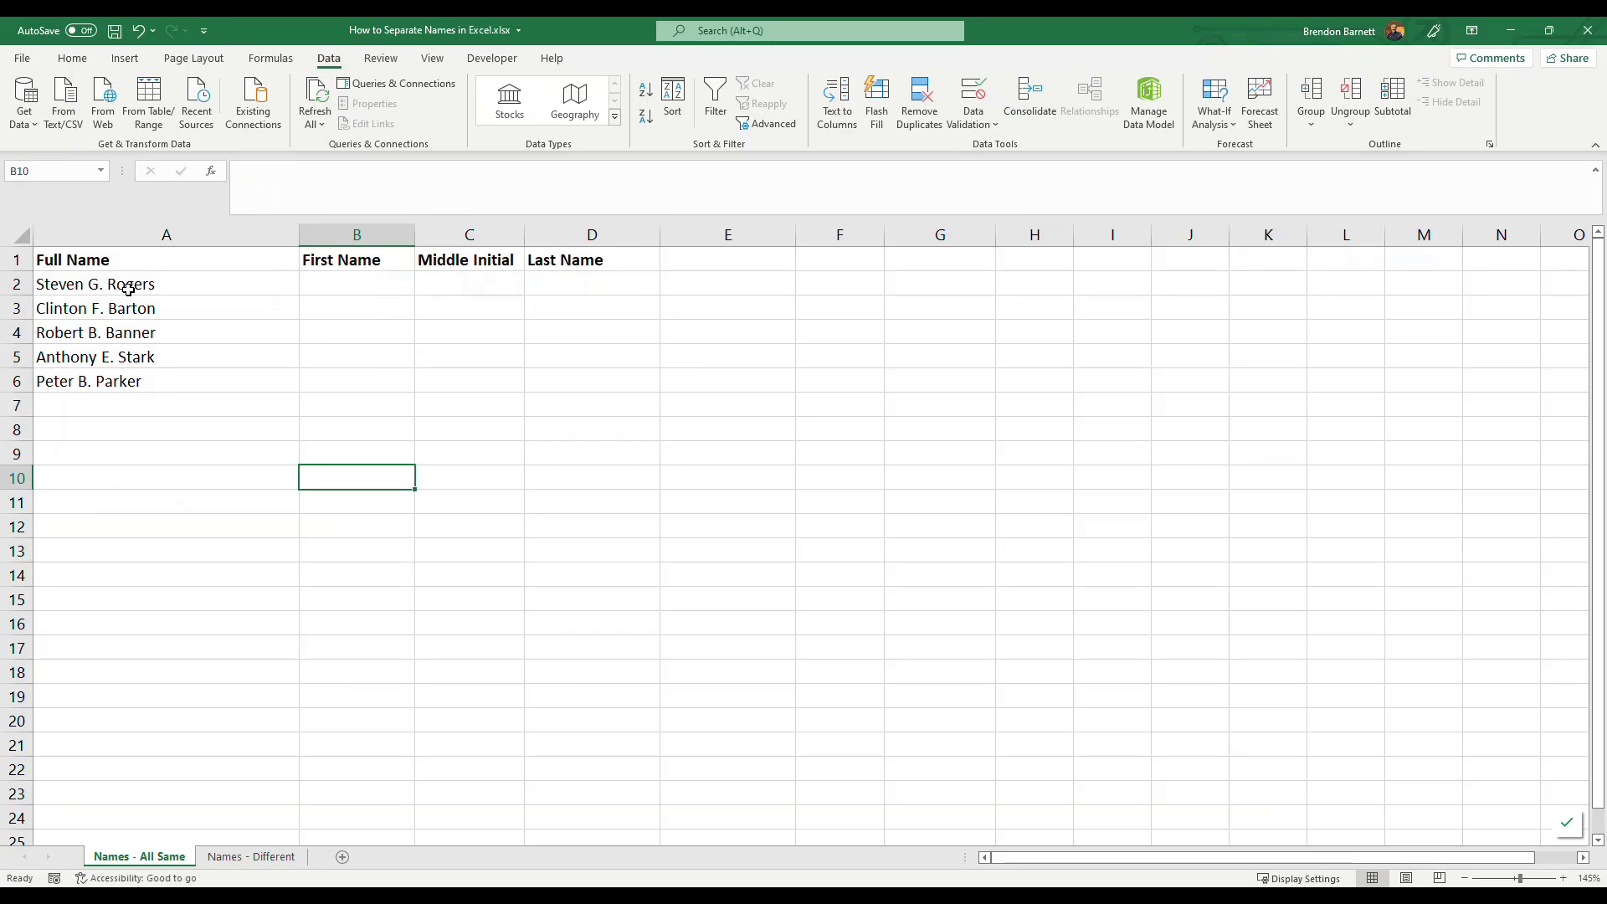
Set up Text to Columns for the full names in A2:A6 as delimited data, with Space enabled as a delimiter.
left_click_drag(113, 285, 124, 381)
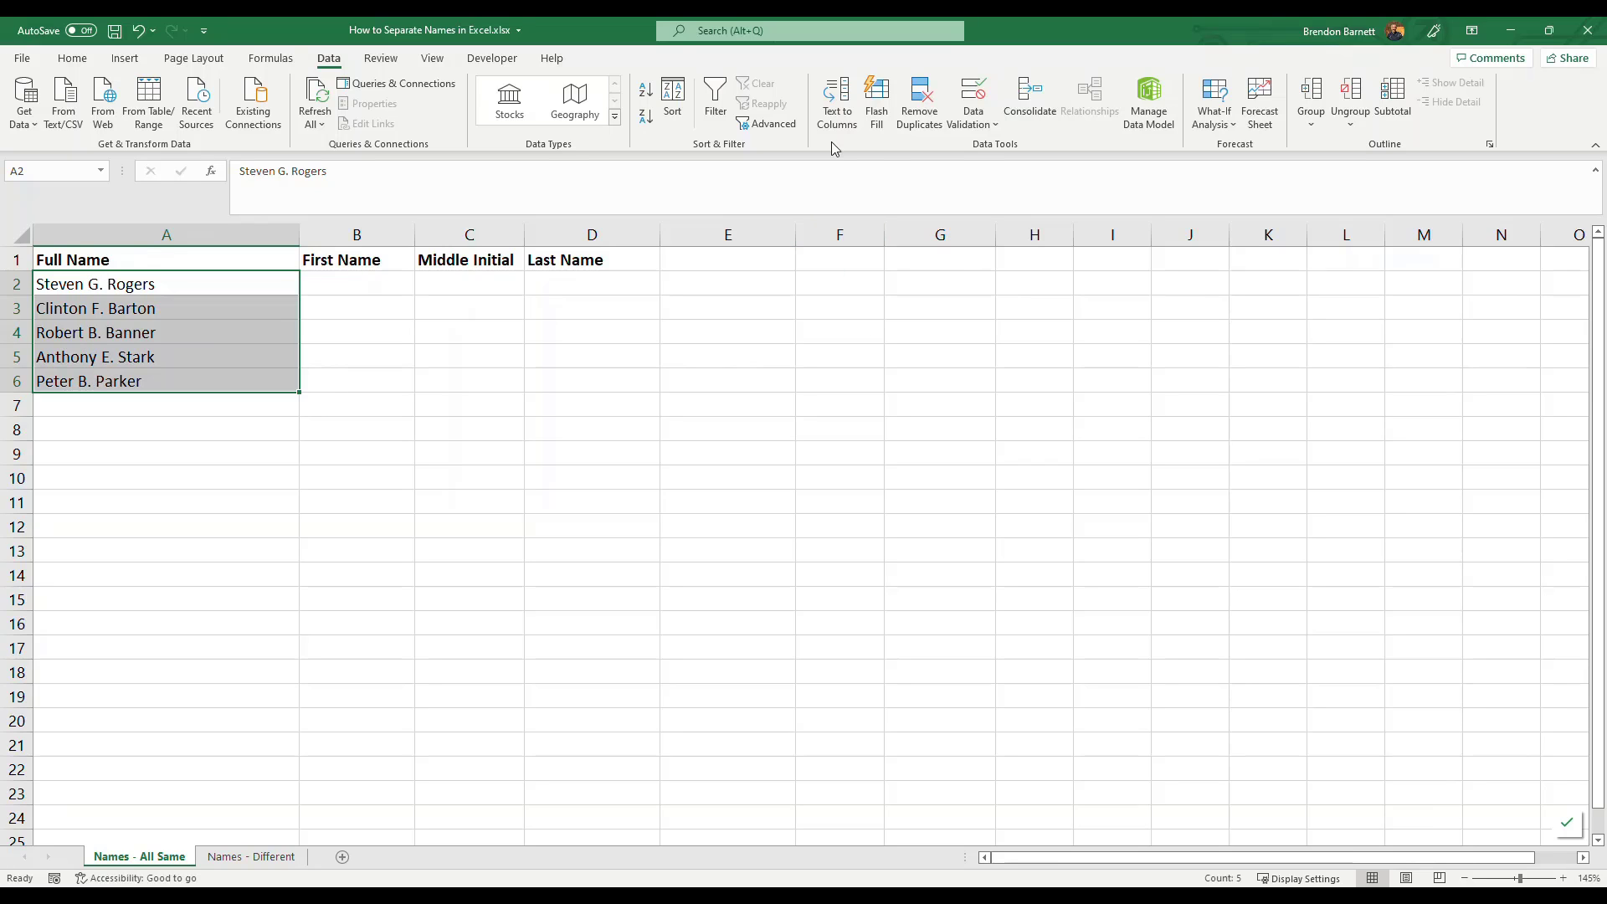
left_click(839, 117)
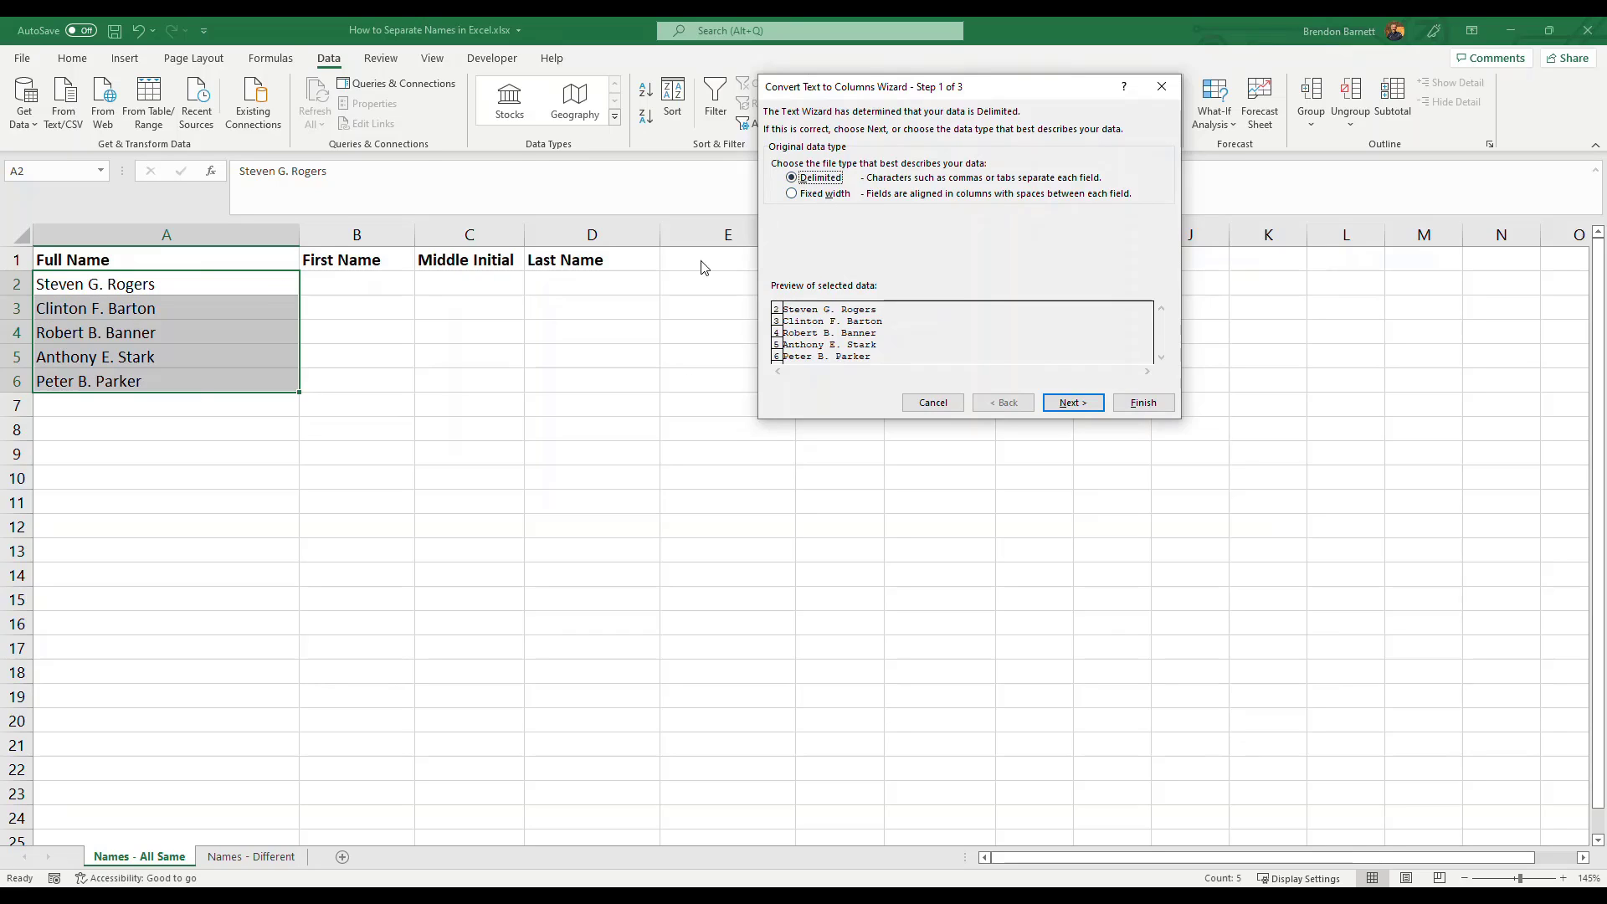
left_click(1071, 403)
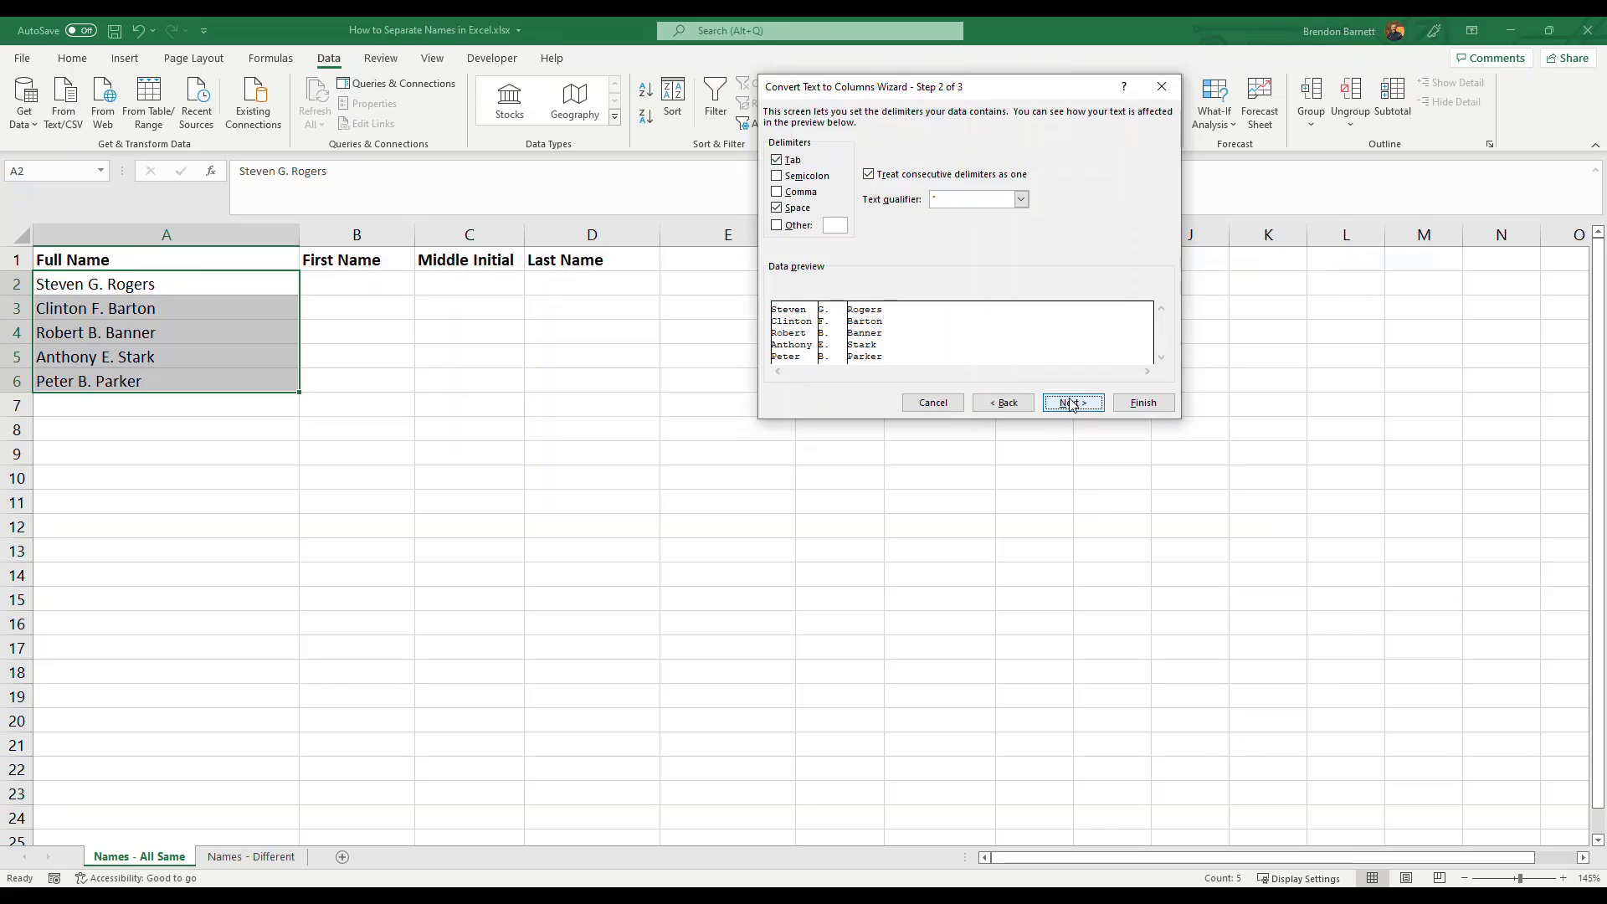
left_click(777, 207)
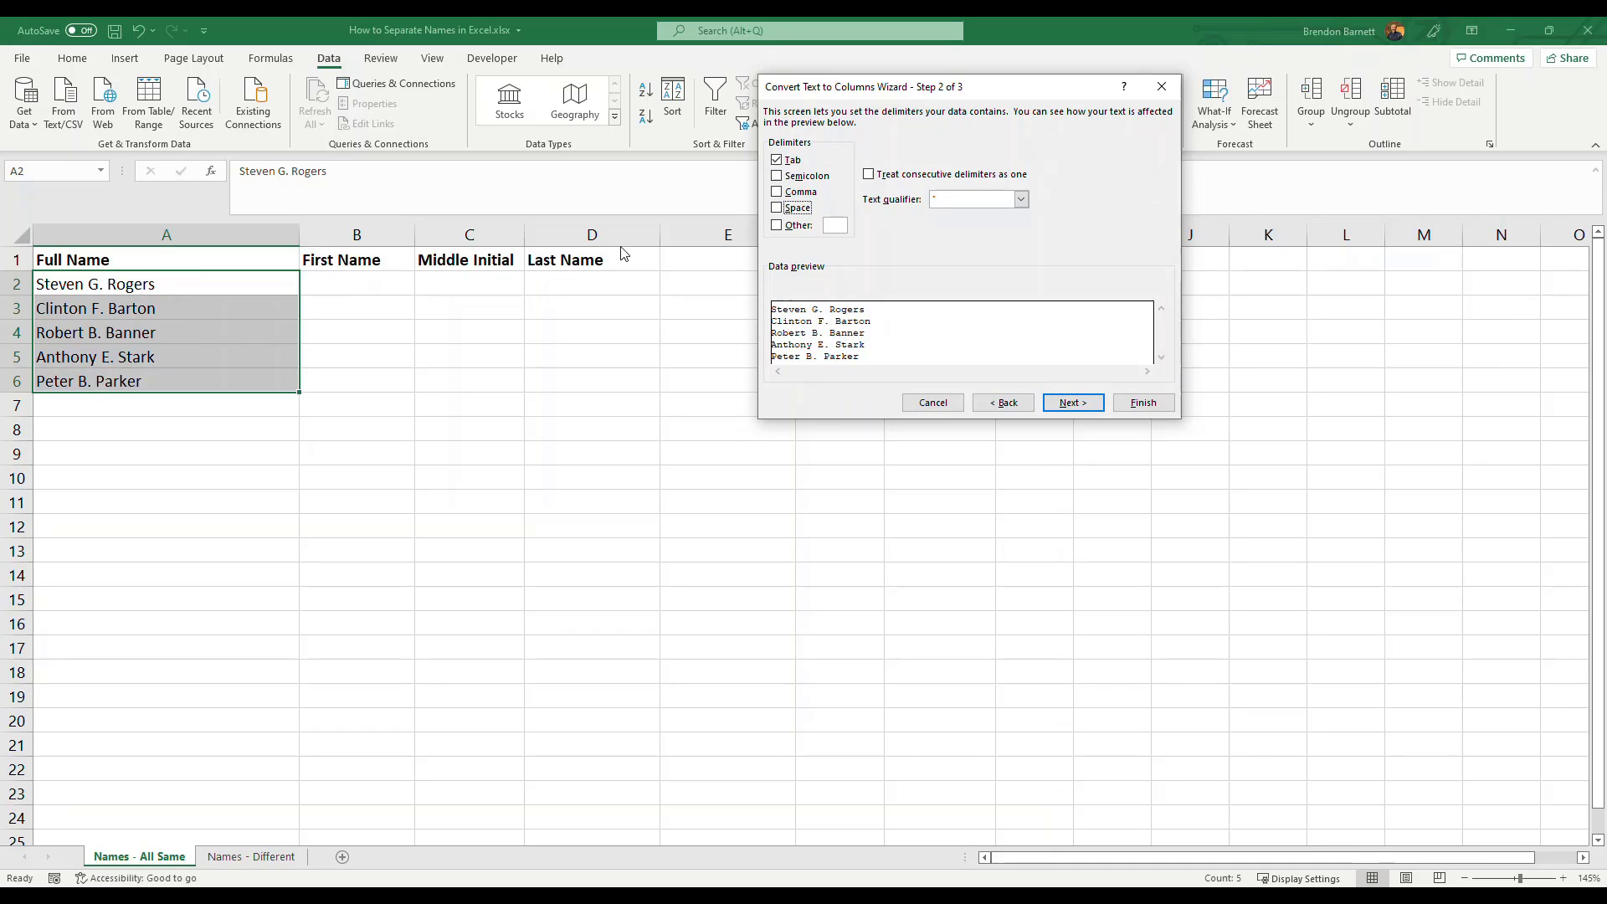
left_click(776, 208)
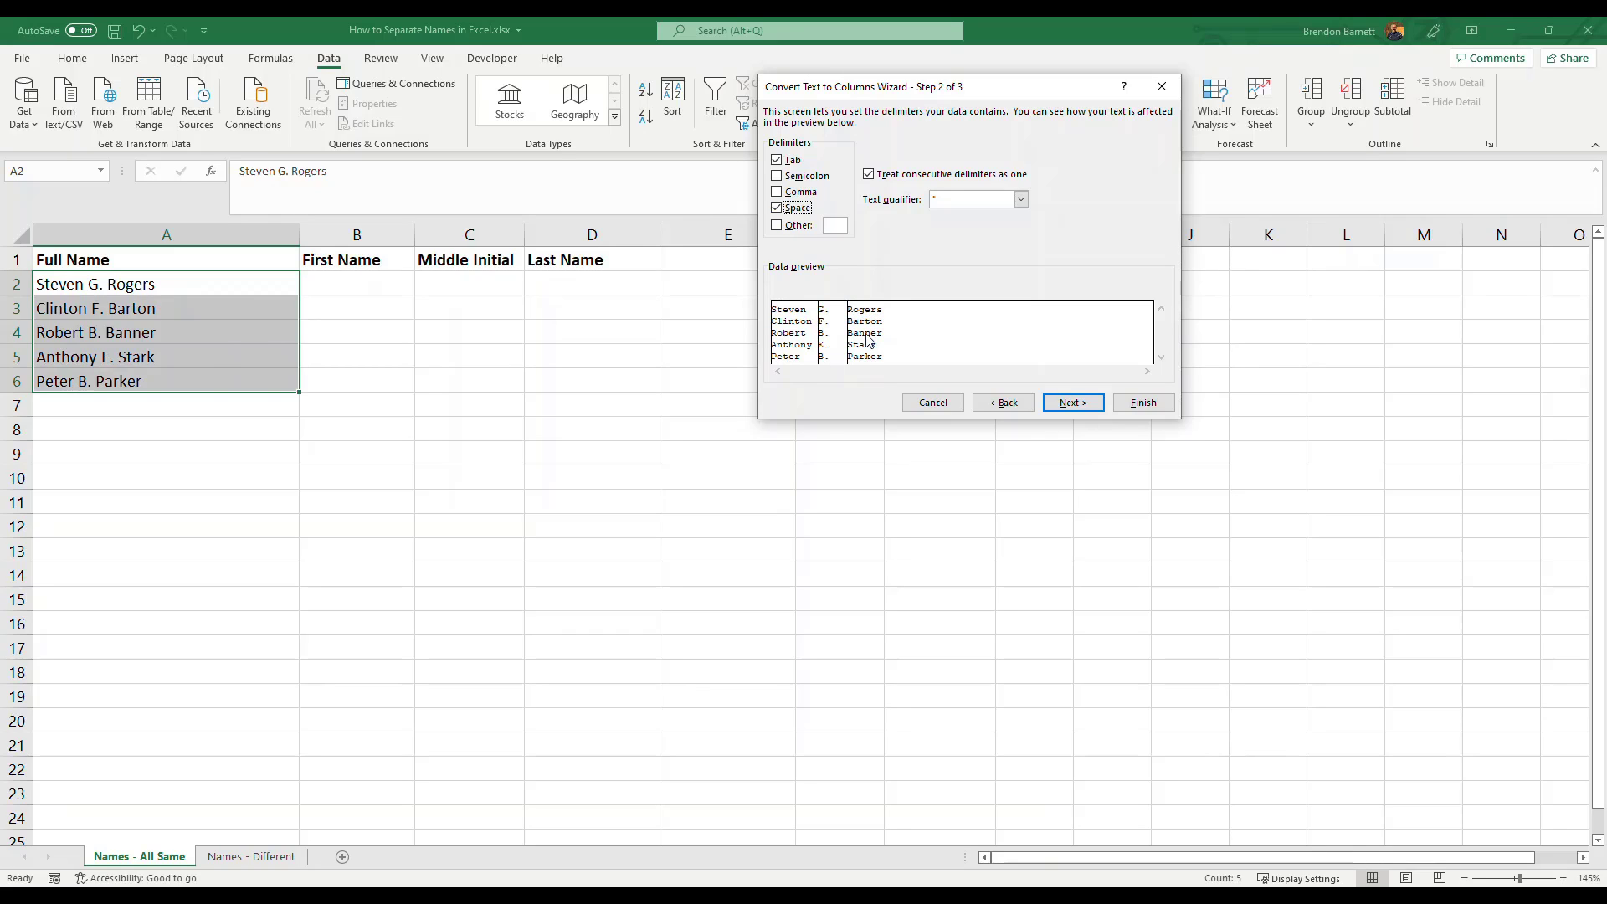
left_click(1077, 405)
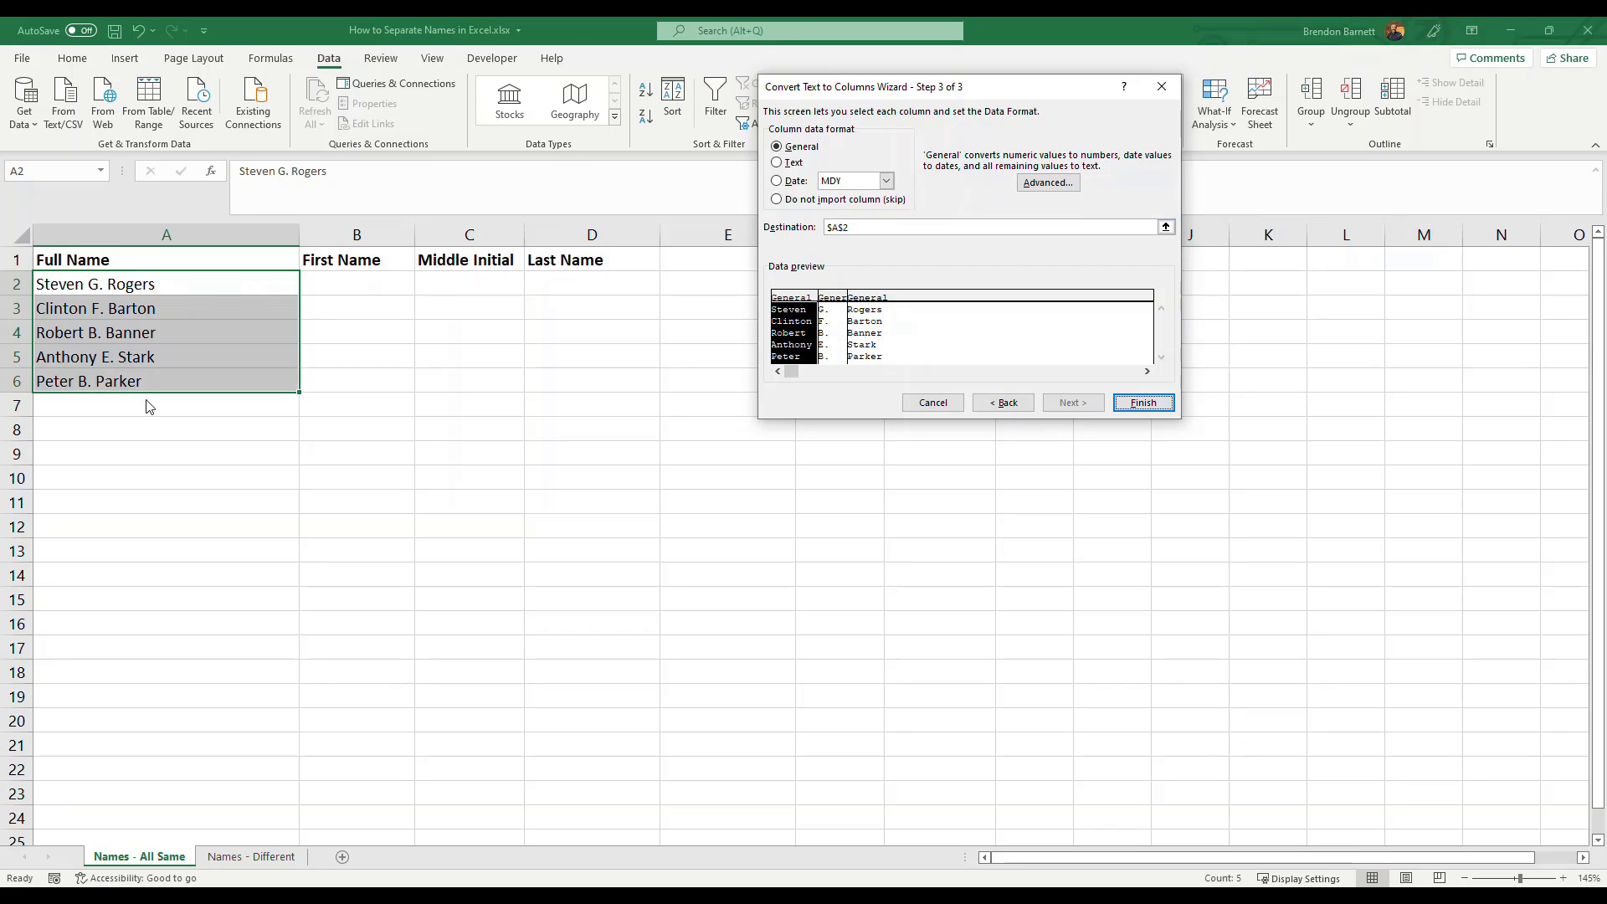
Set the destination of the split to $B$2 and finish the Text to Columns conversion.
left_click(1164, 227)
left_click(340, 283)
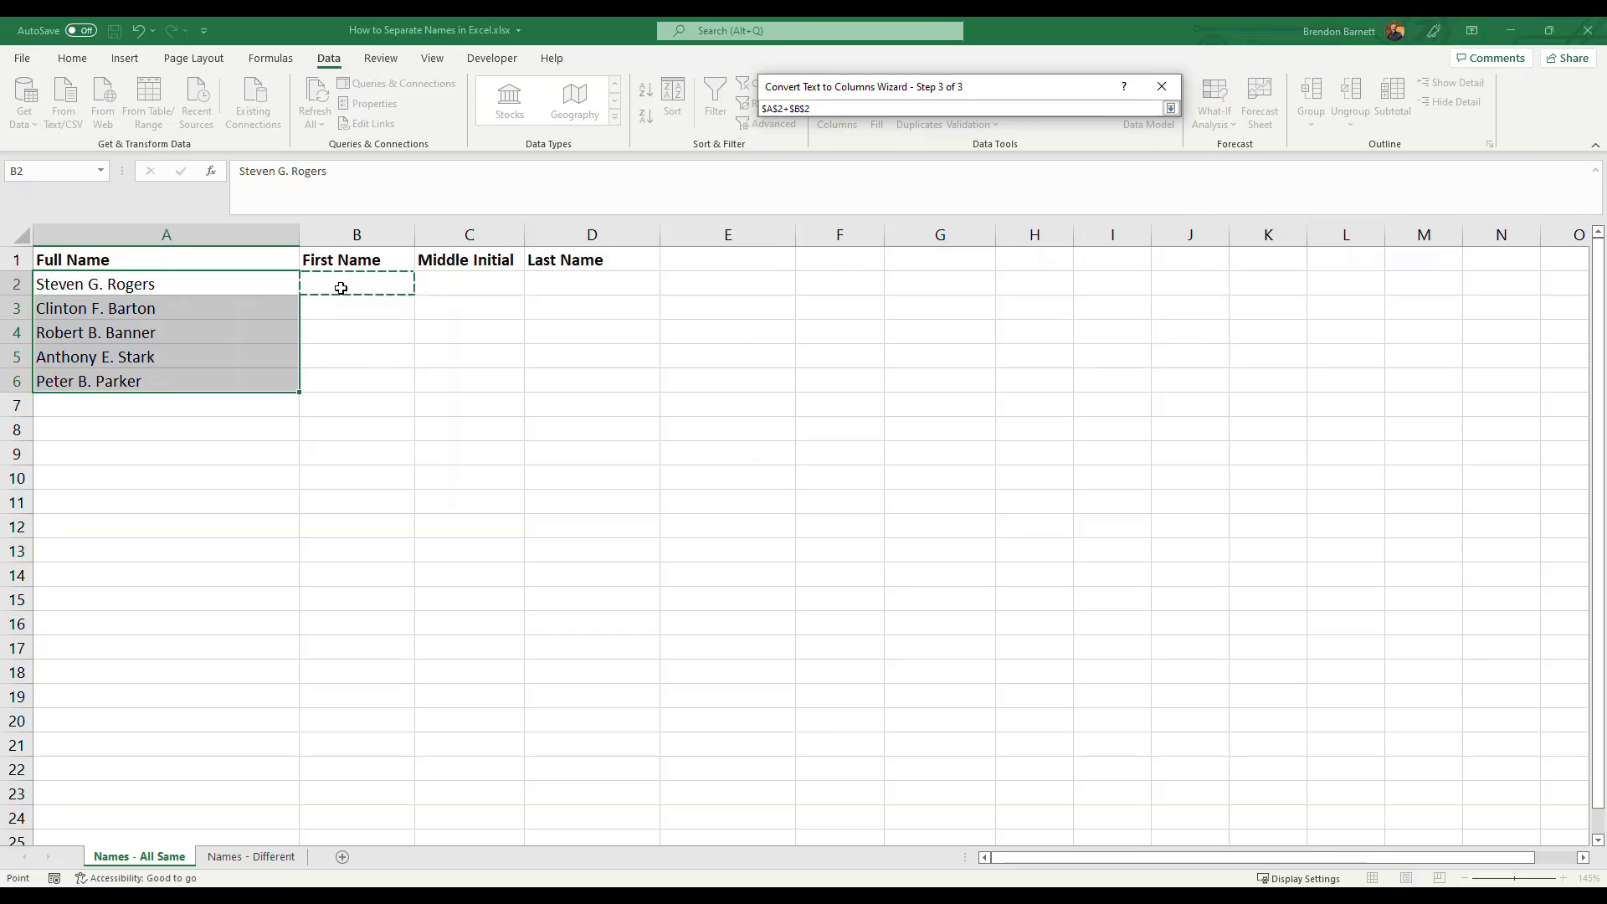
left_click_drag(787, 113, 760, 112)
key("BackSpace")
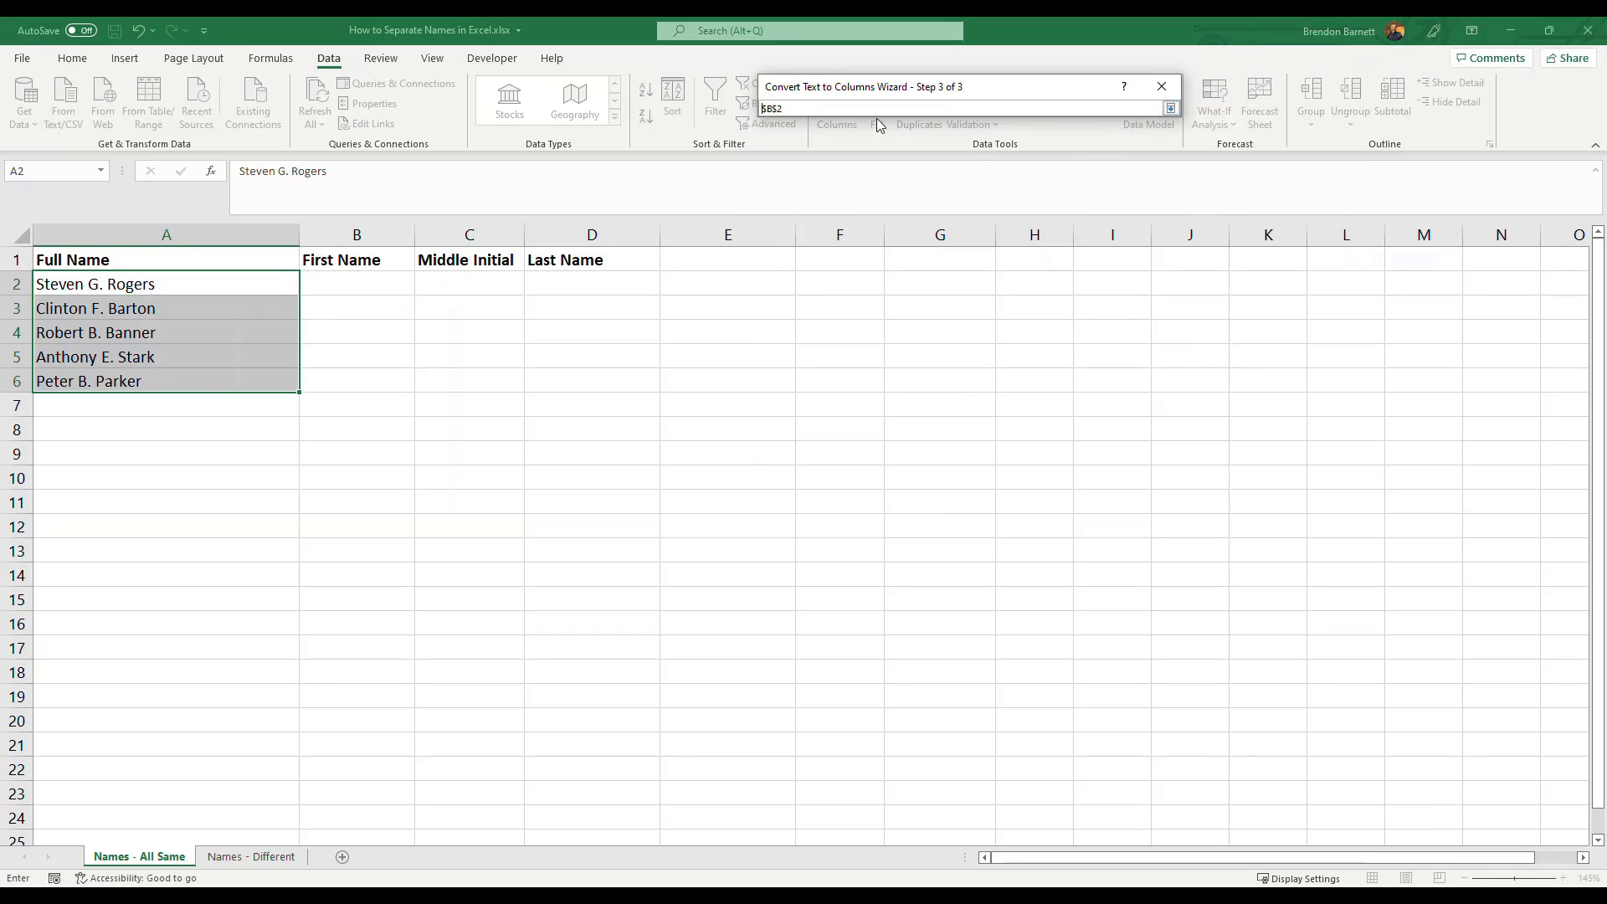
left_click(1169, 109)
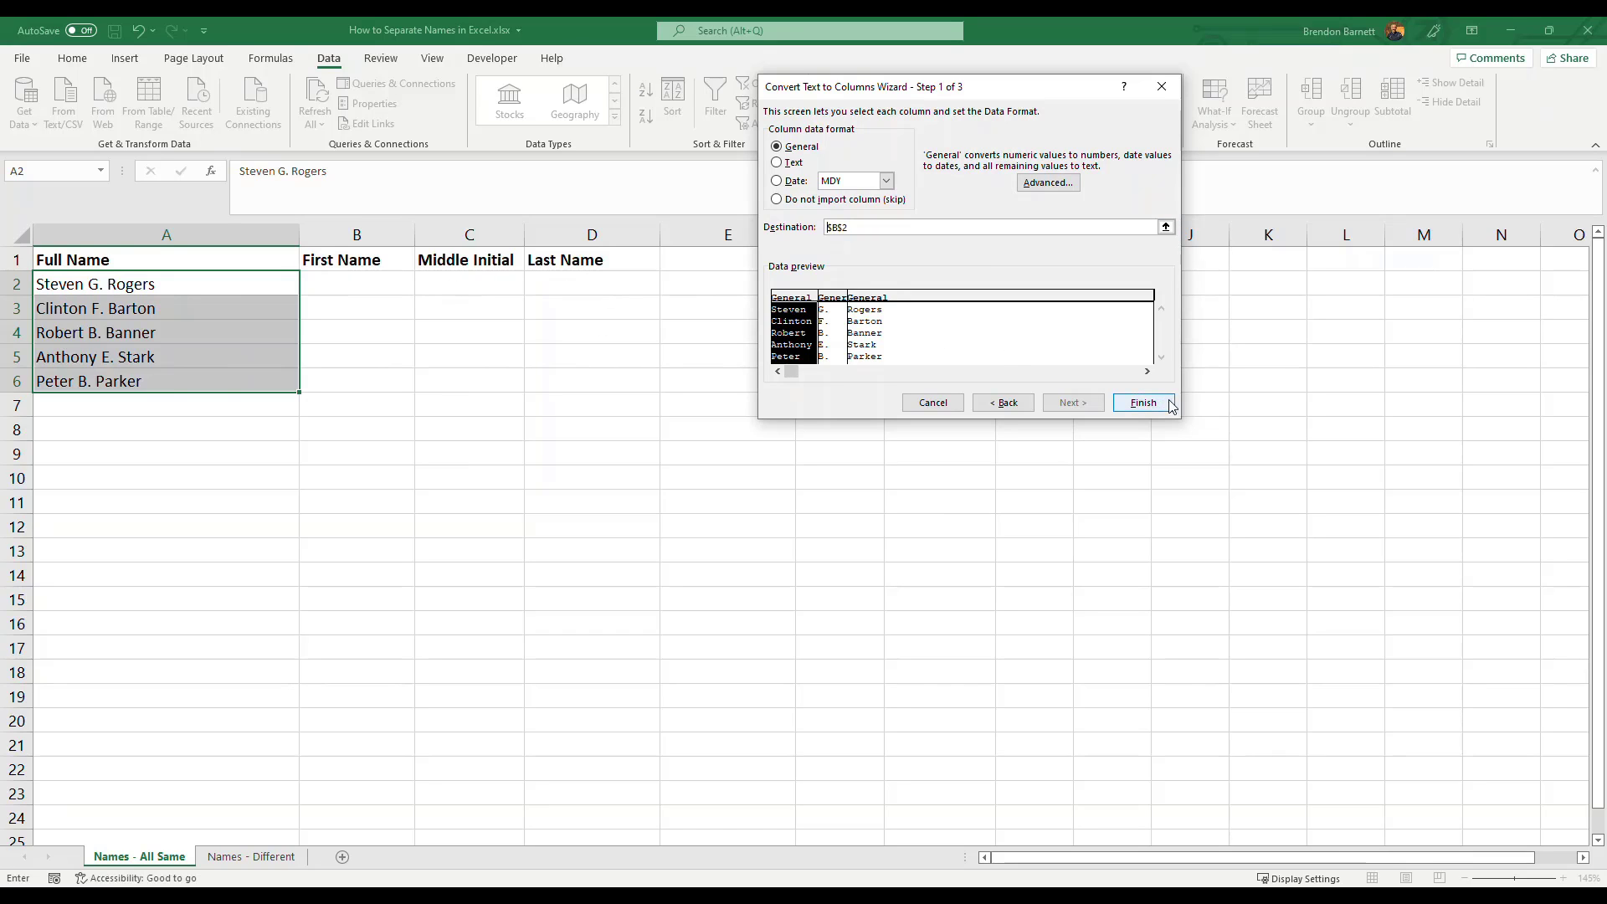
left_click(1143, 403)
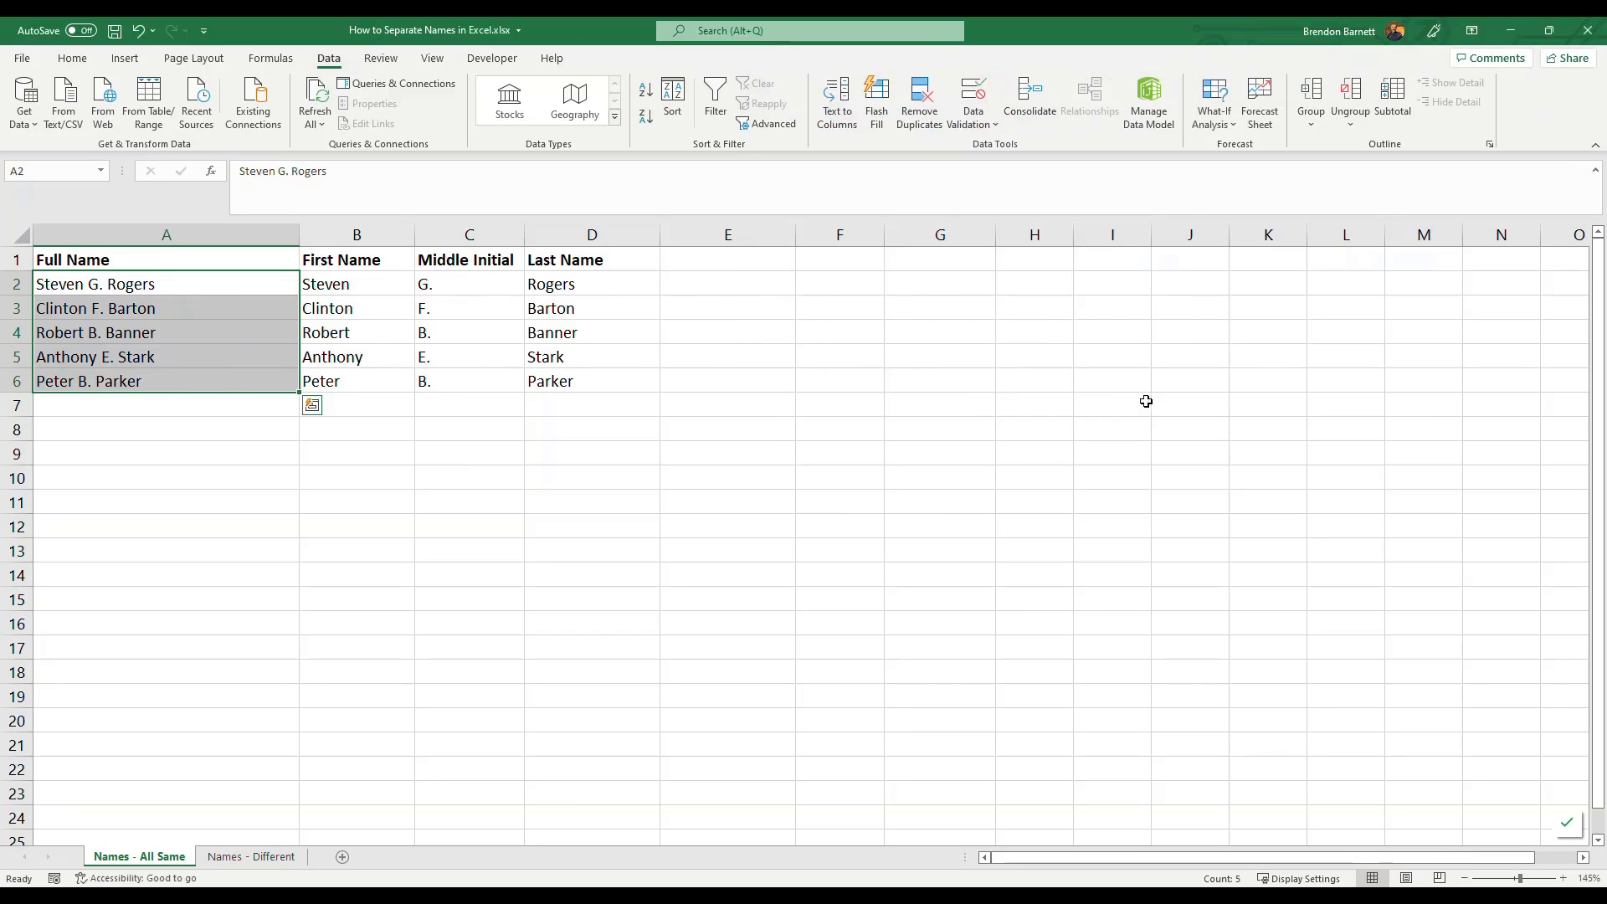
left_click(590, 498)
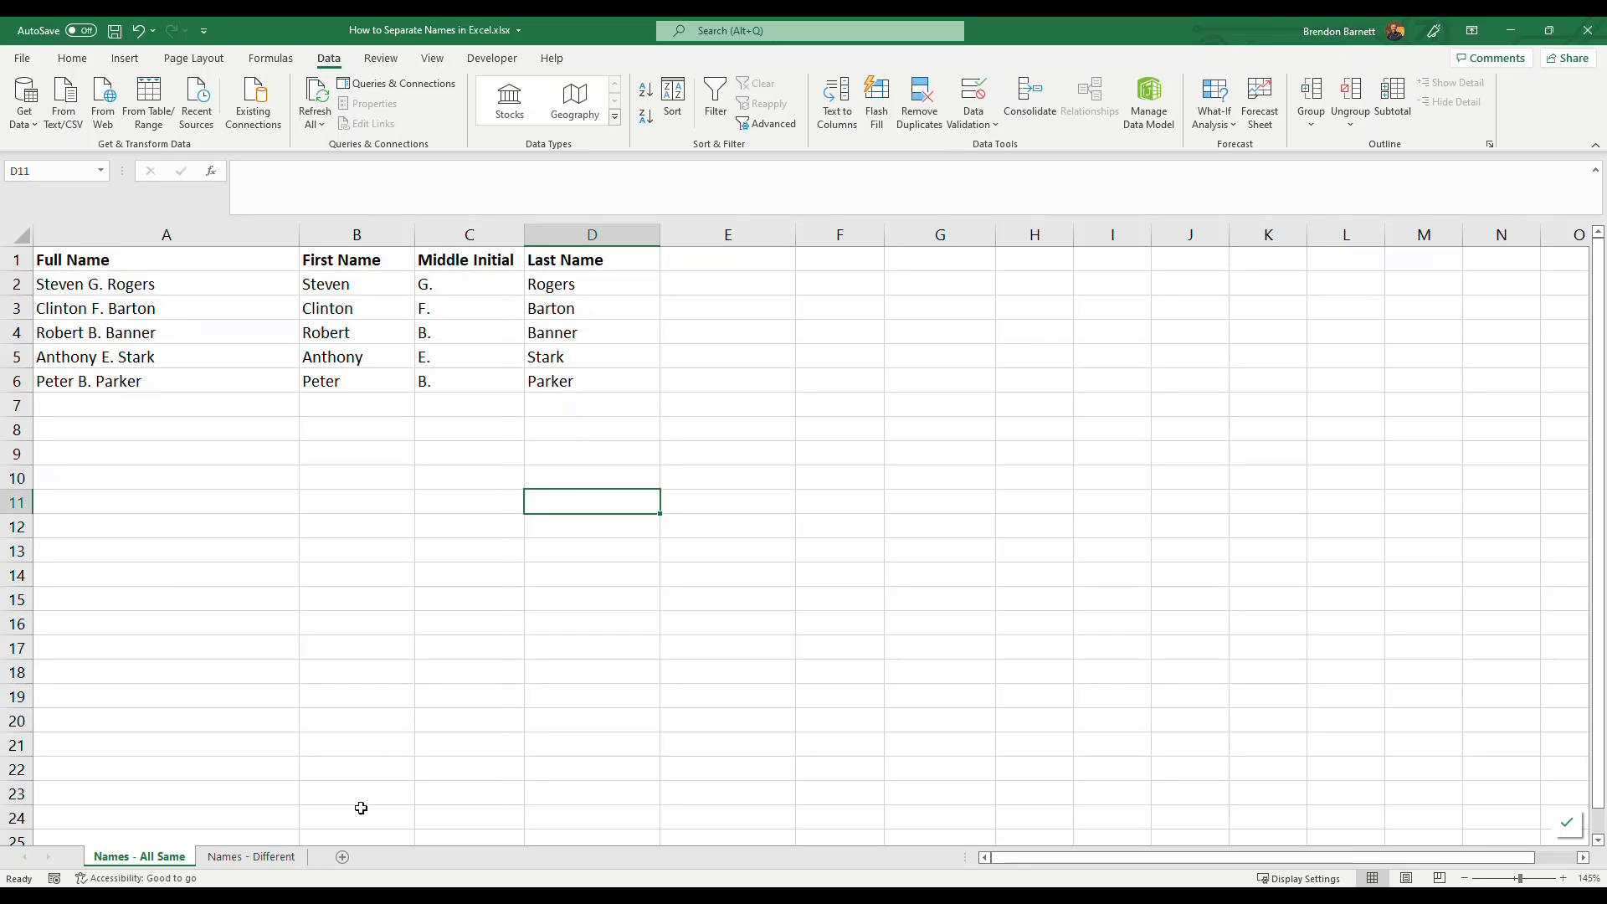
Examine the differing full-name formats in A2:A6 on the Names - Different sheet.
left_click(251, 857)
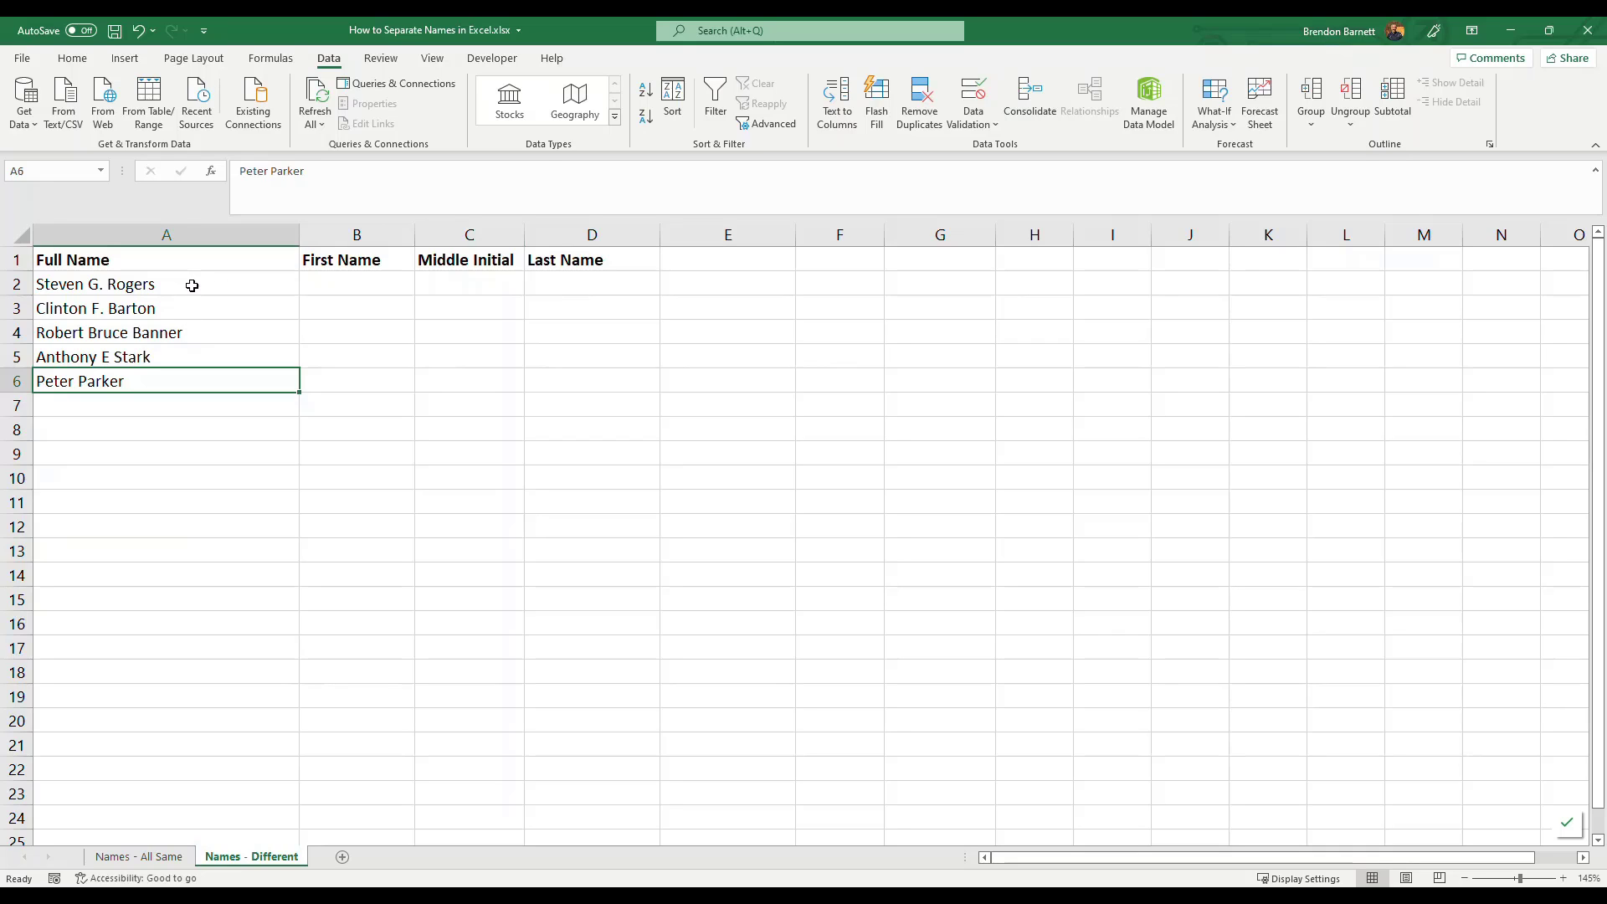
left_click_drag(172, 286, 172, 308)
left_click(146, 332)
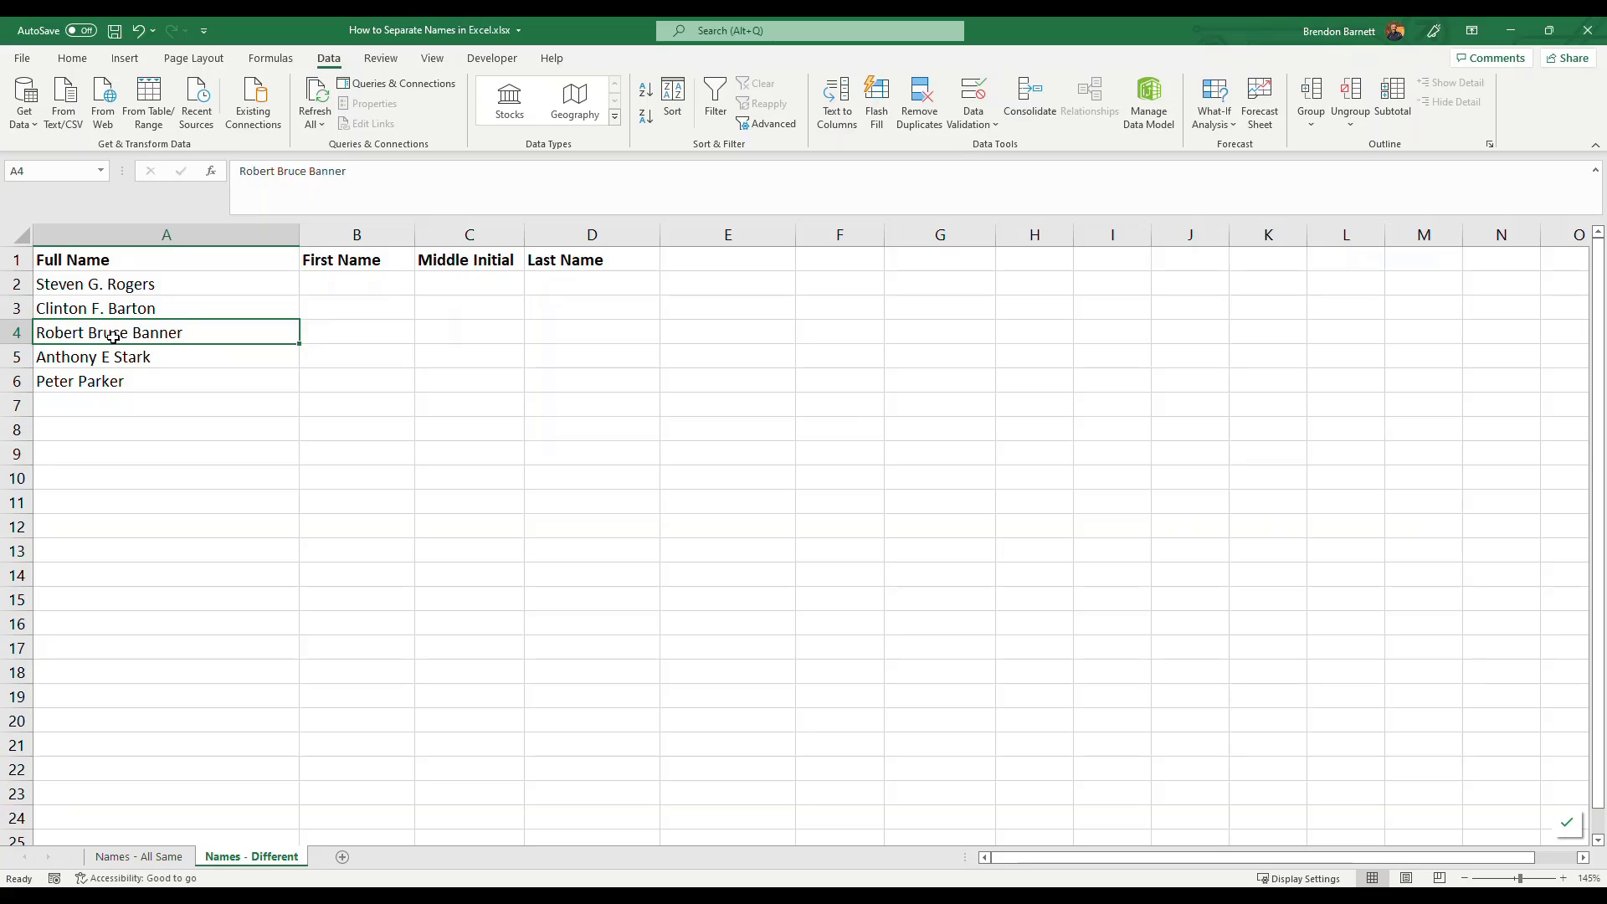
left_click(84, 372)
left_click(84, 369)
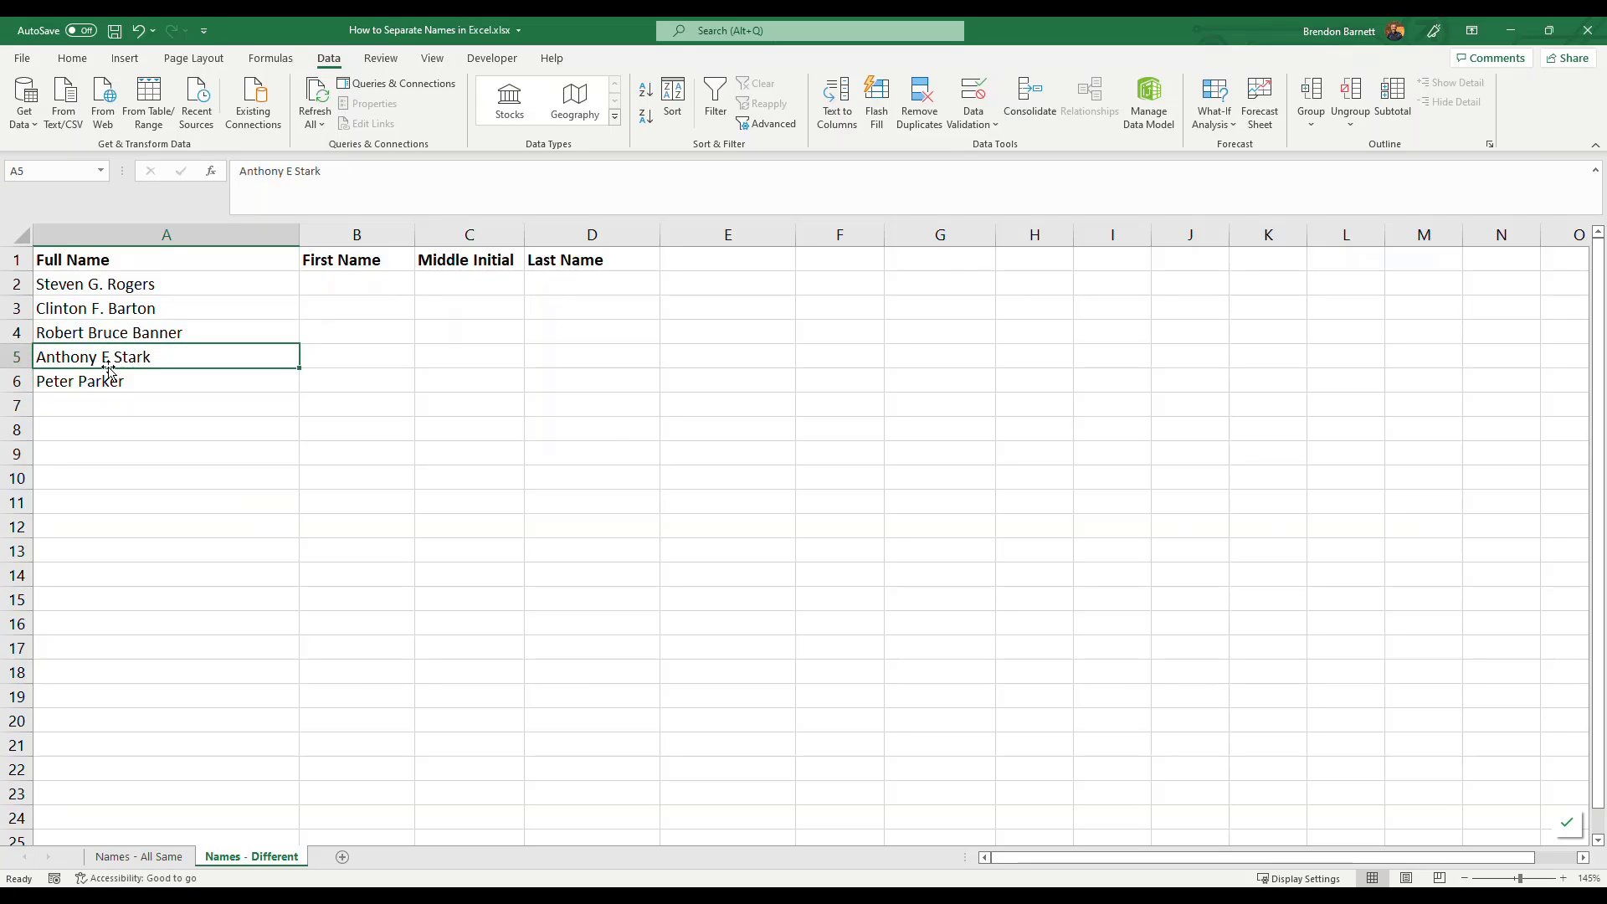
left_click(153, 383)
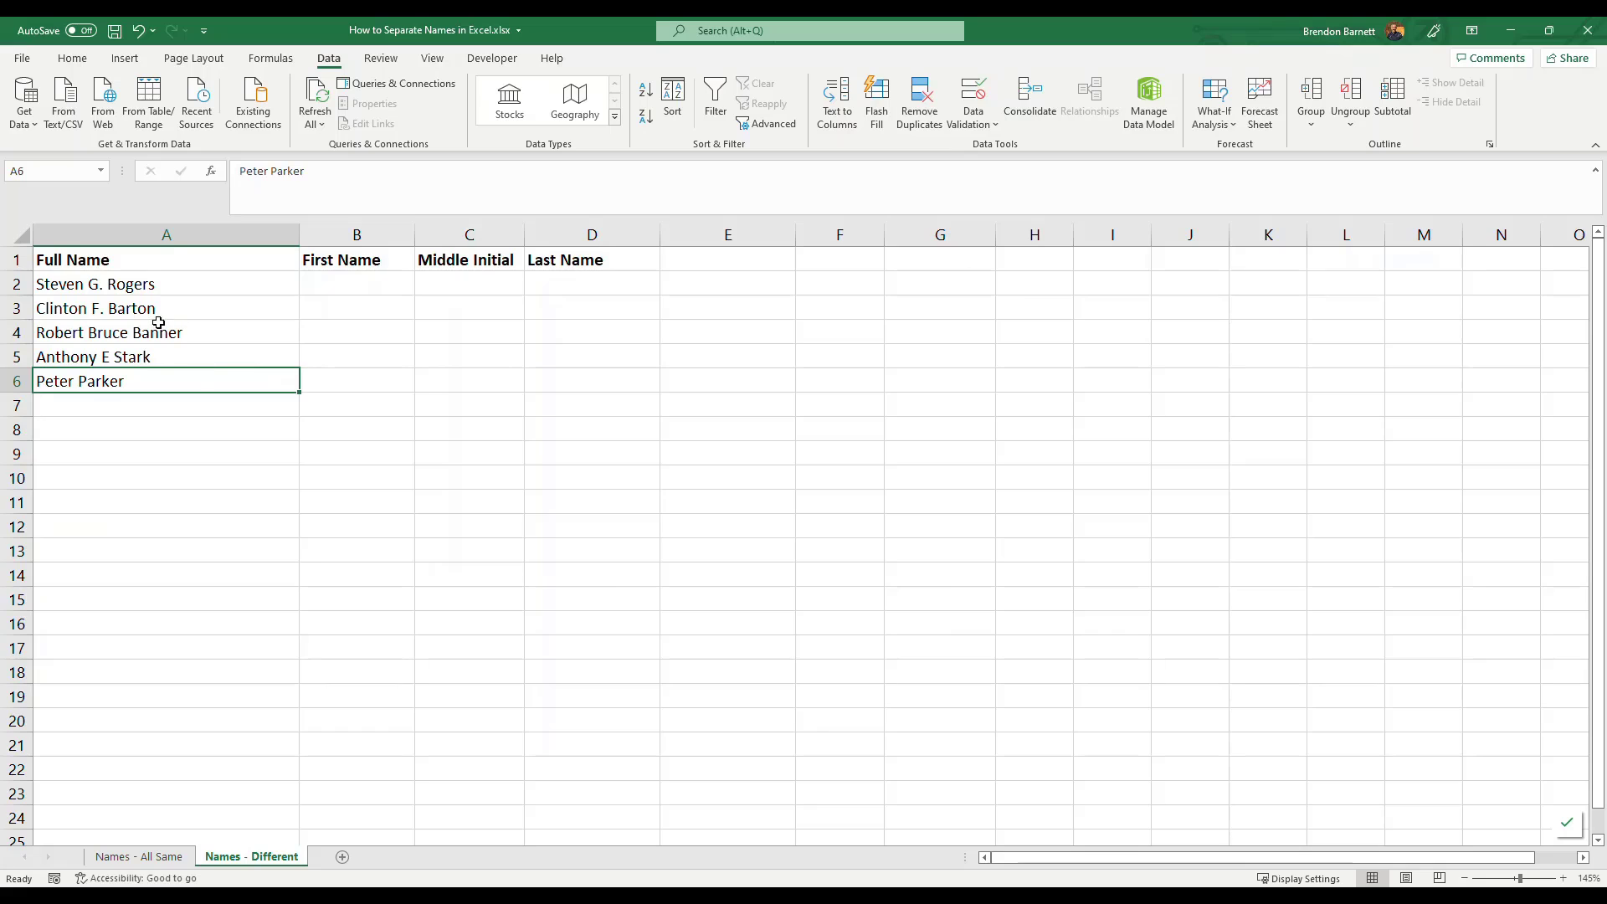
left_click(377, 285)
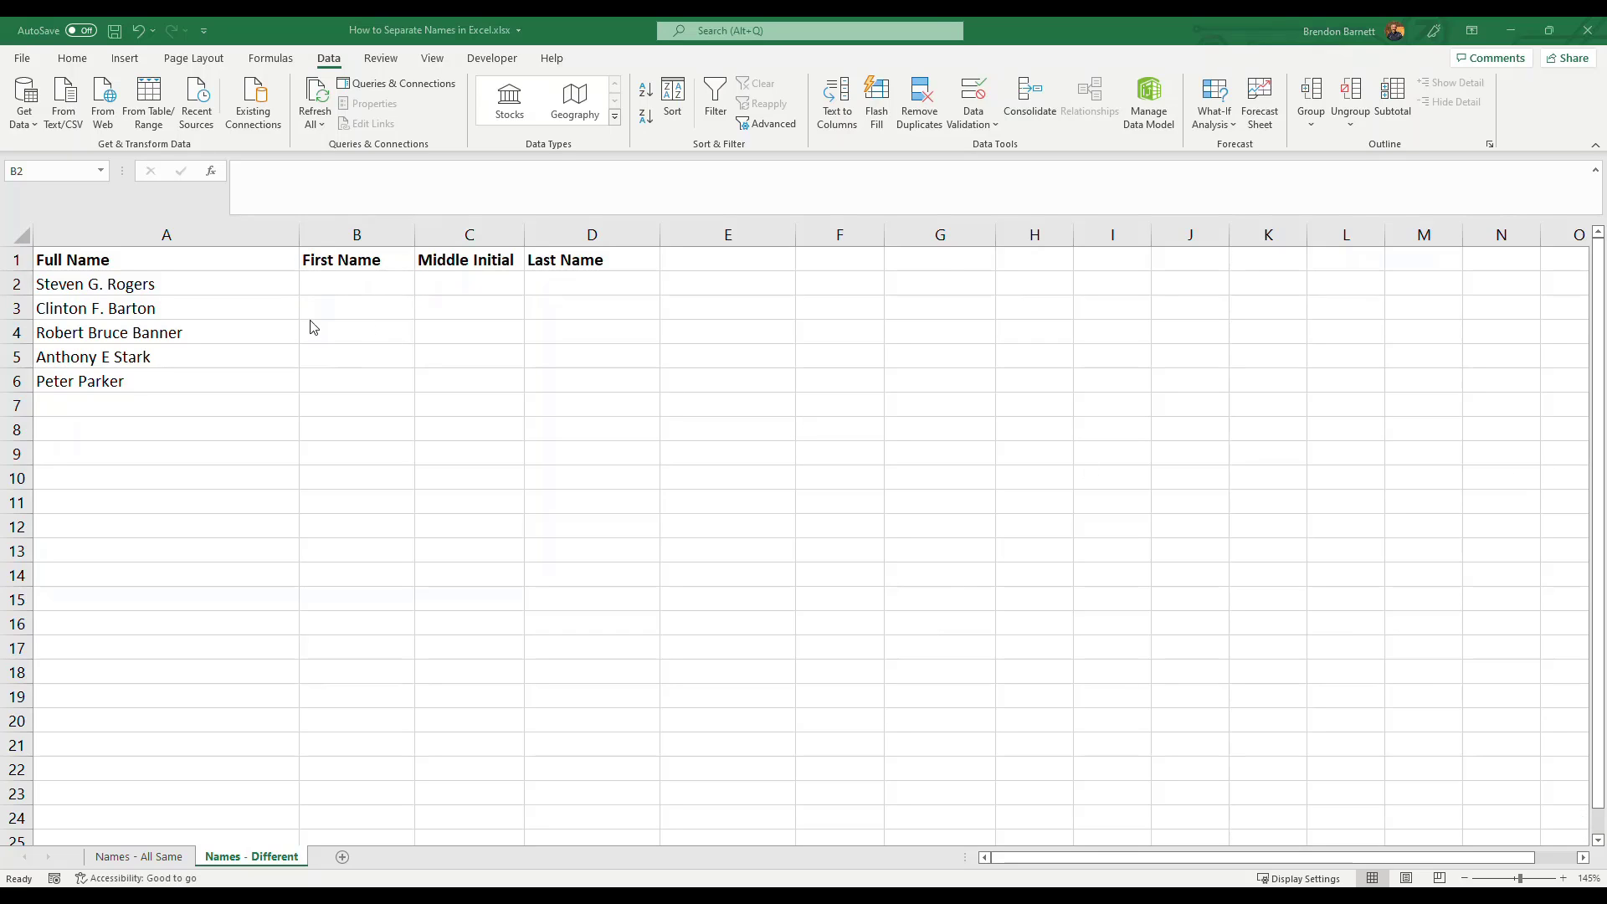
left_click(129, 284)
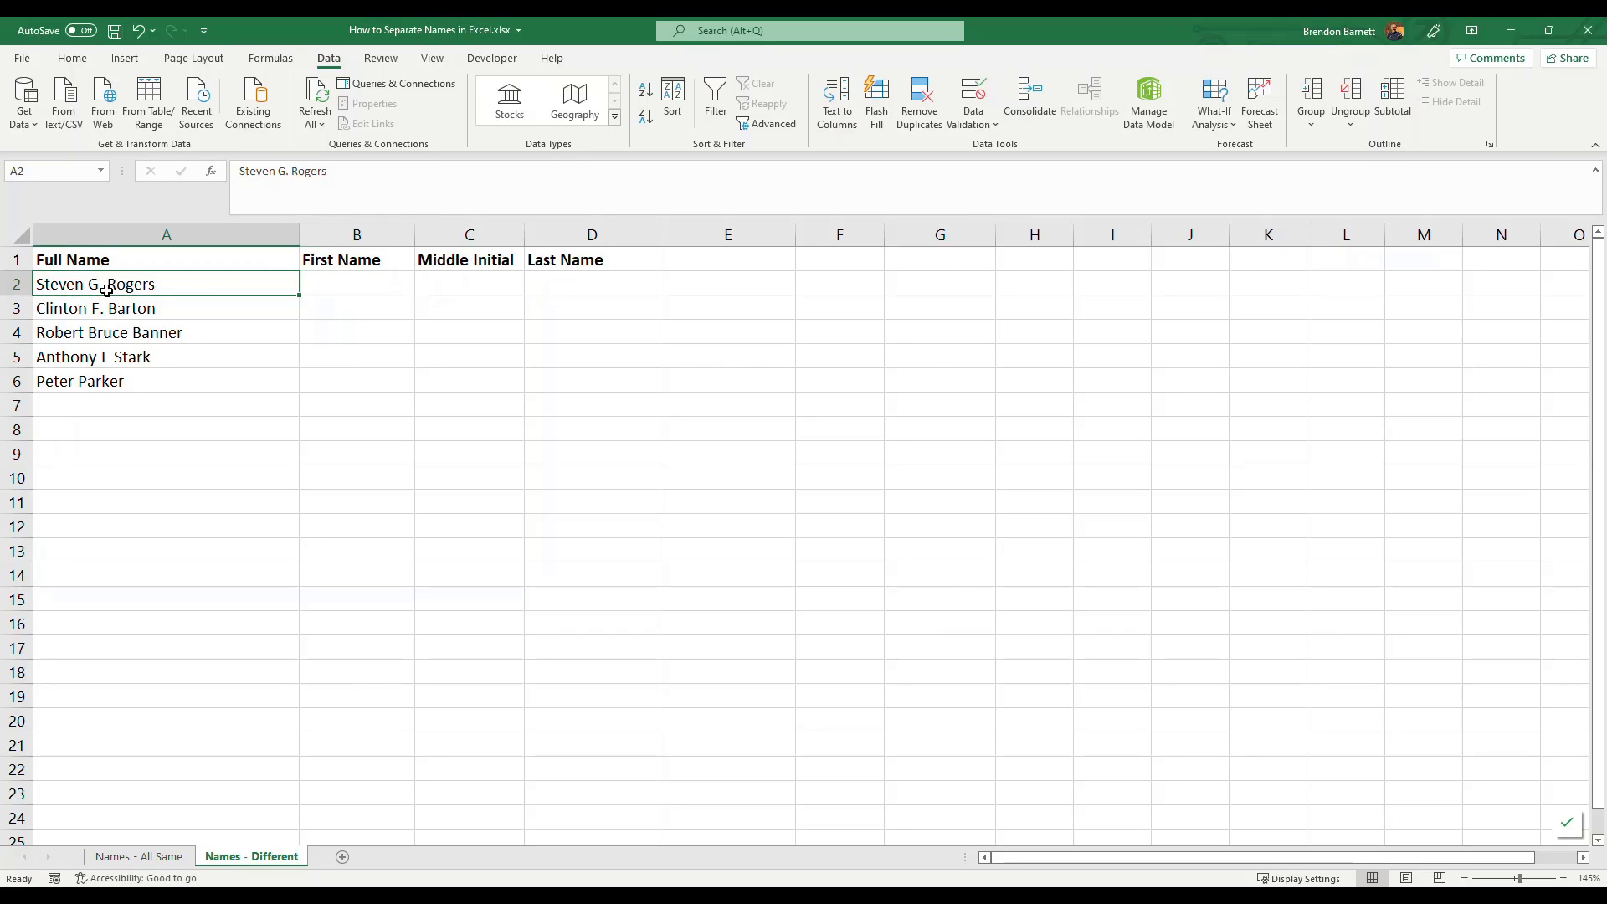
left_click(367, 285)
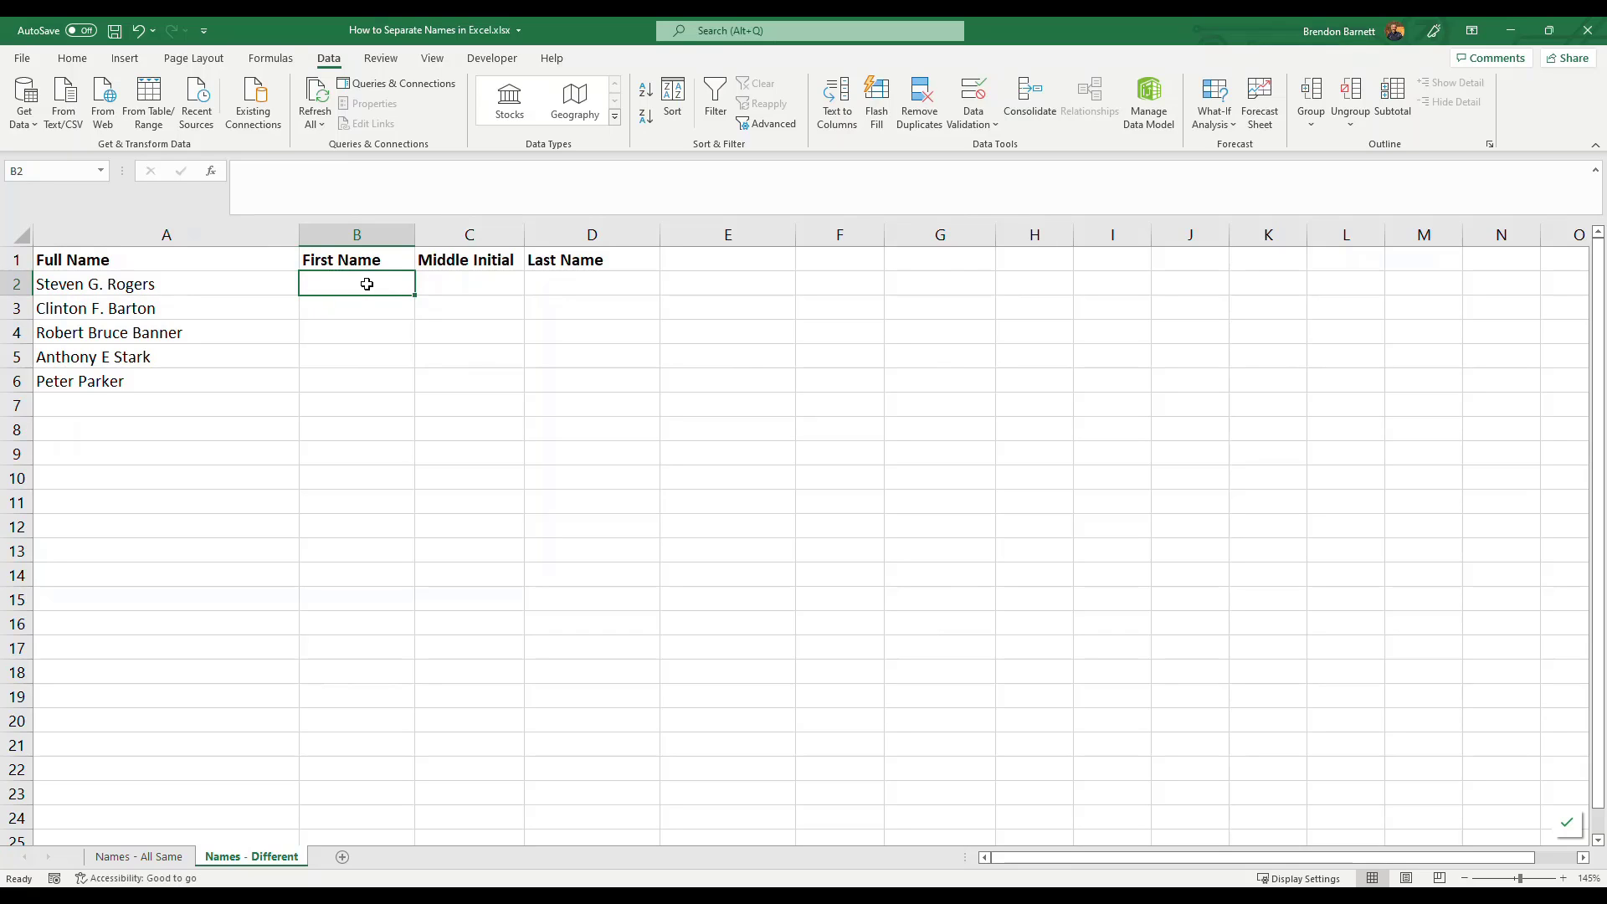
left_click(52, 288)
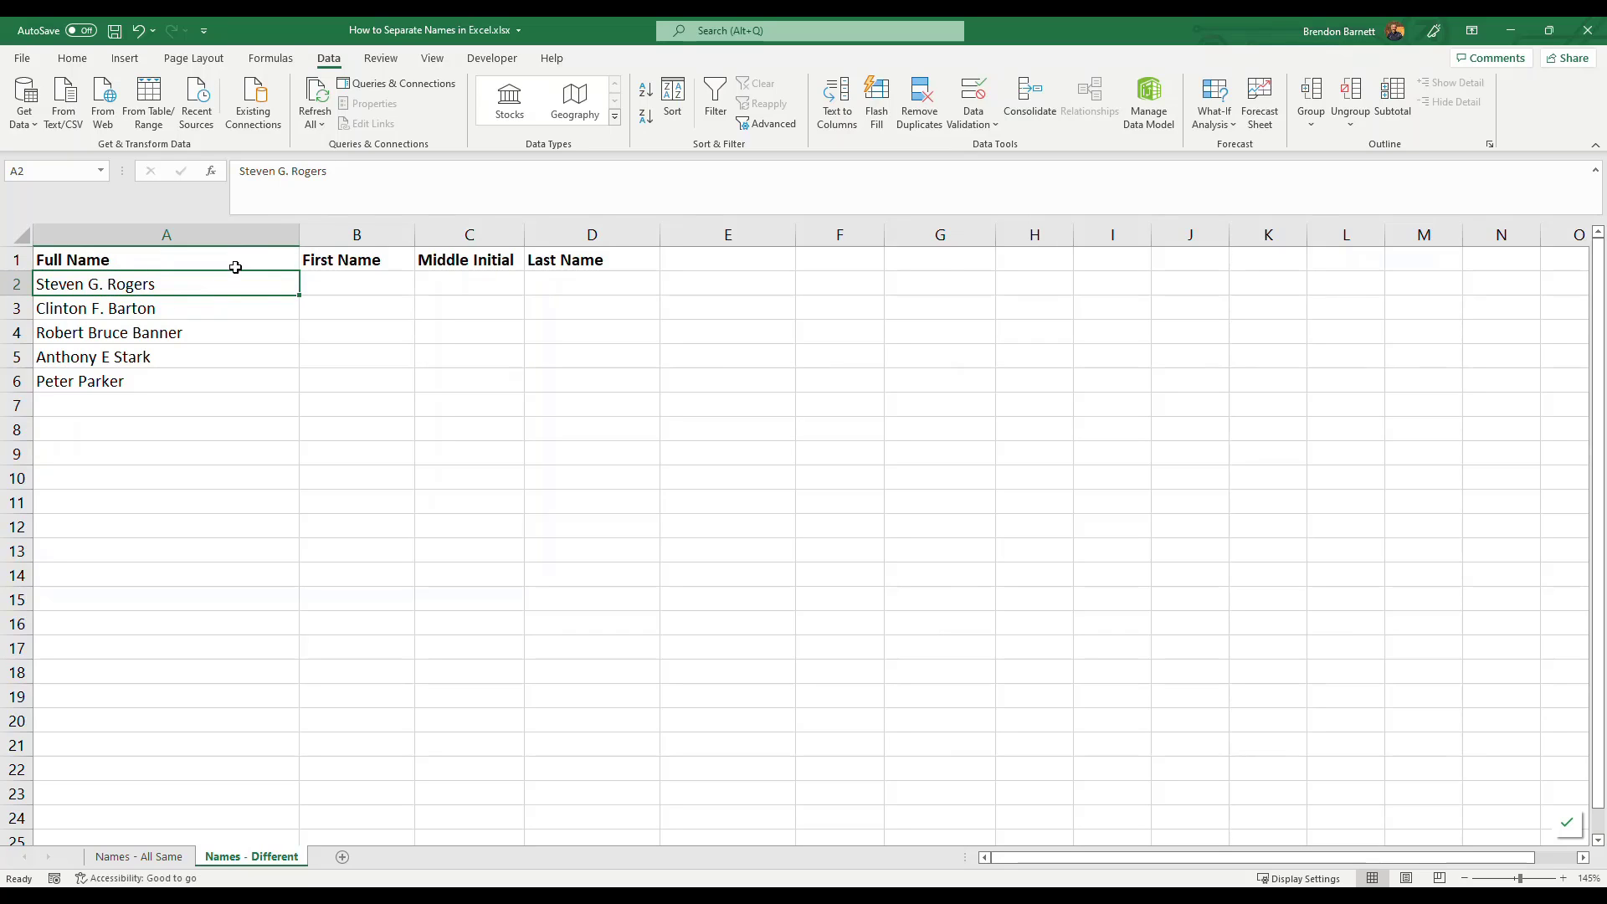
Enlarge the formula bar and start the first-name formula in B2 with =LEFT(A2,SEARCH(" ",A2,1).
left_click(339, 282)
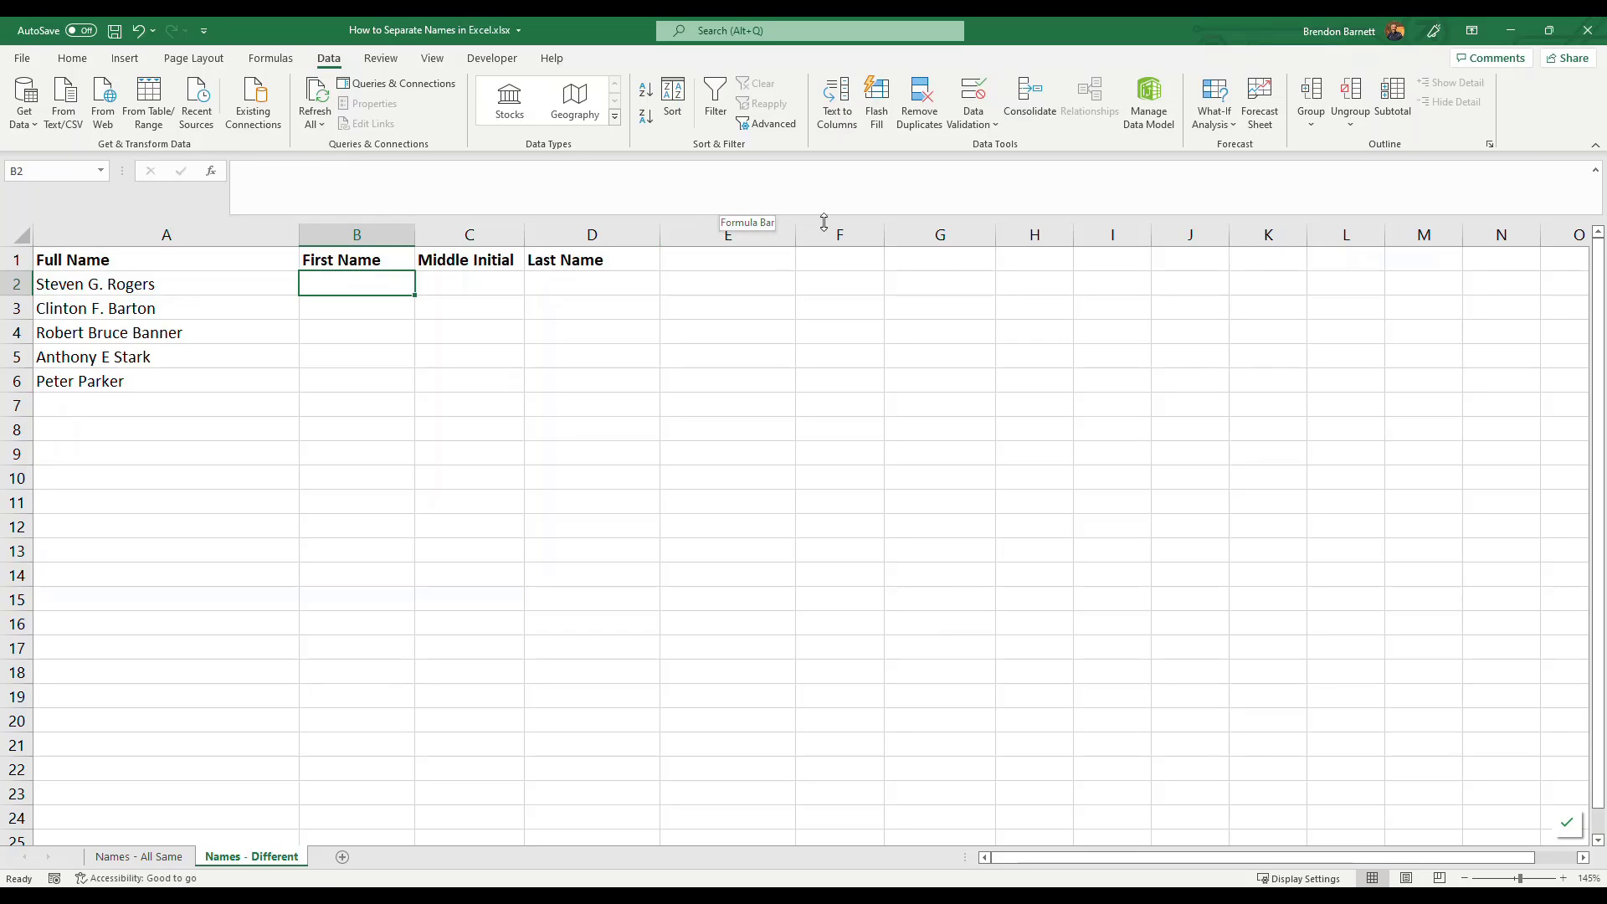
left_click_drag(824, 221, 831, 316)
left_click(422, 231)
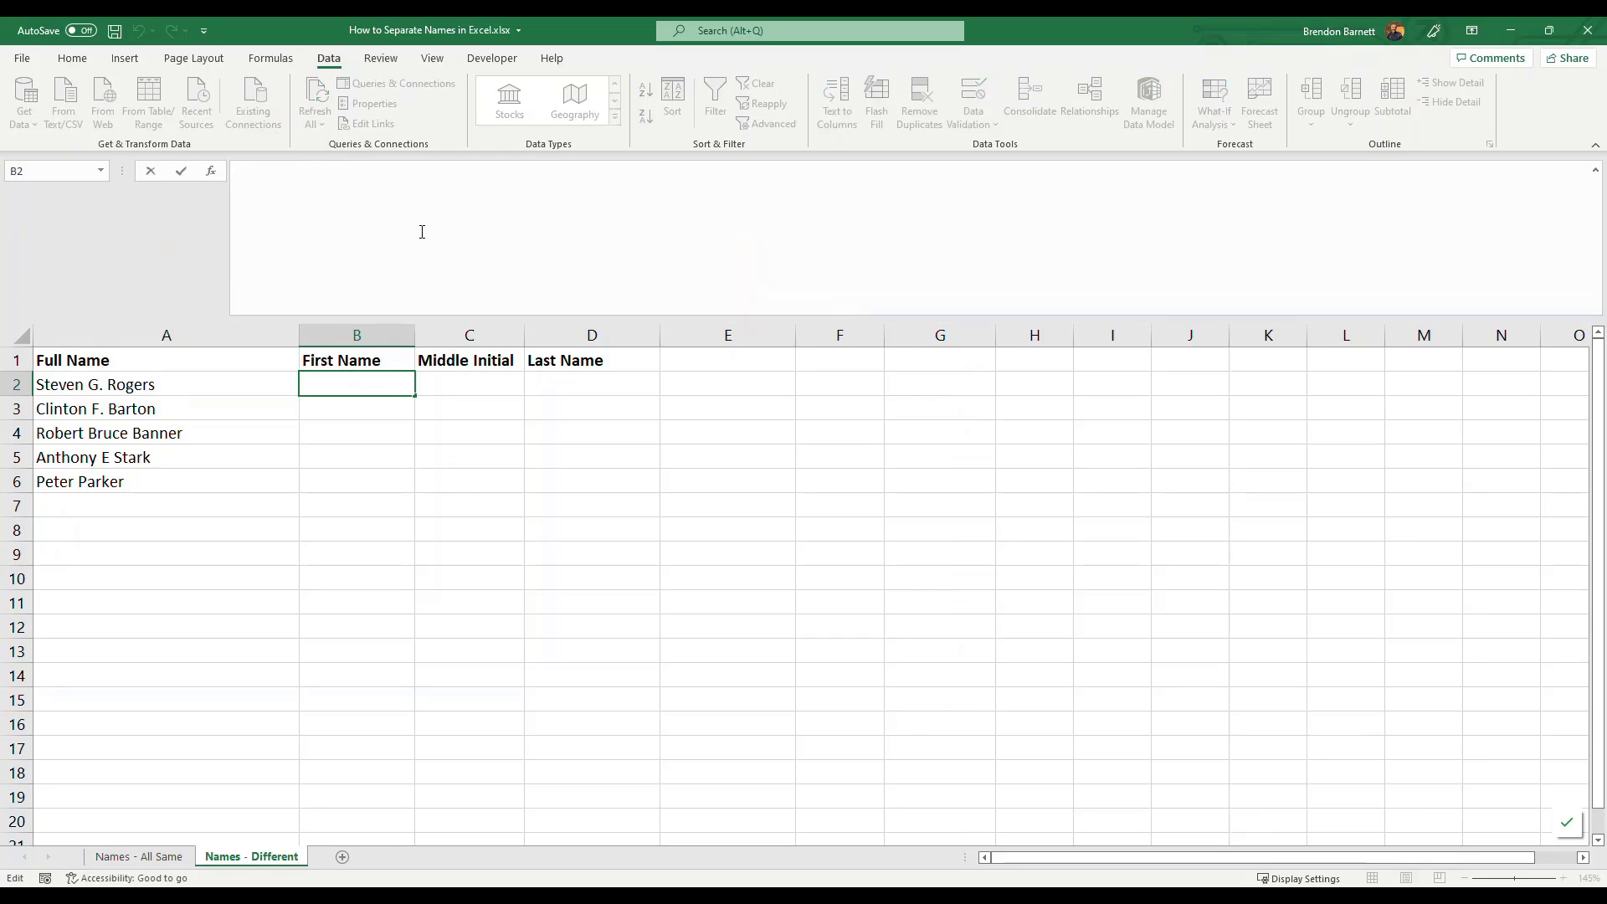
type("=LEFT")
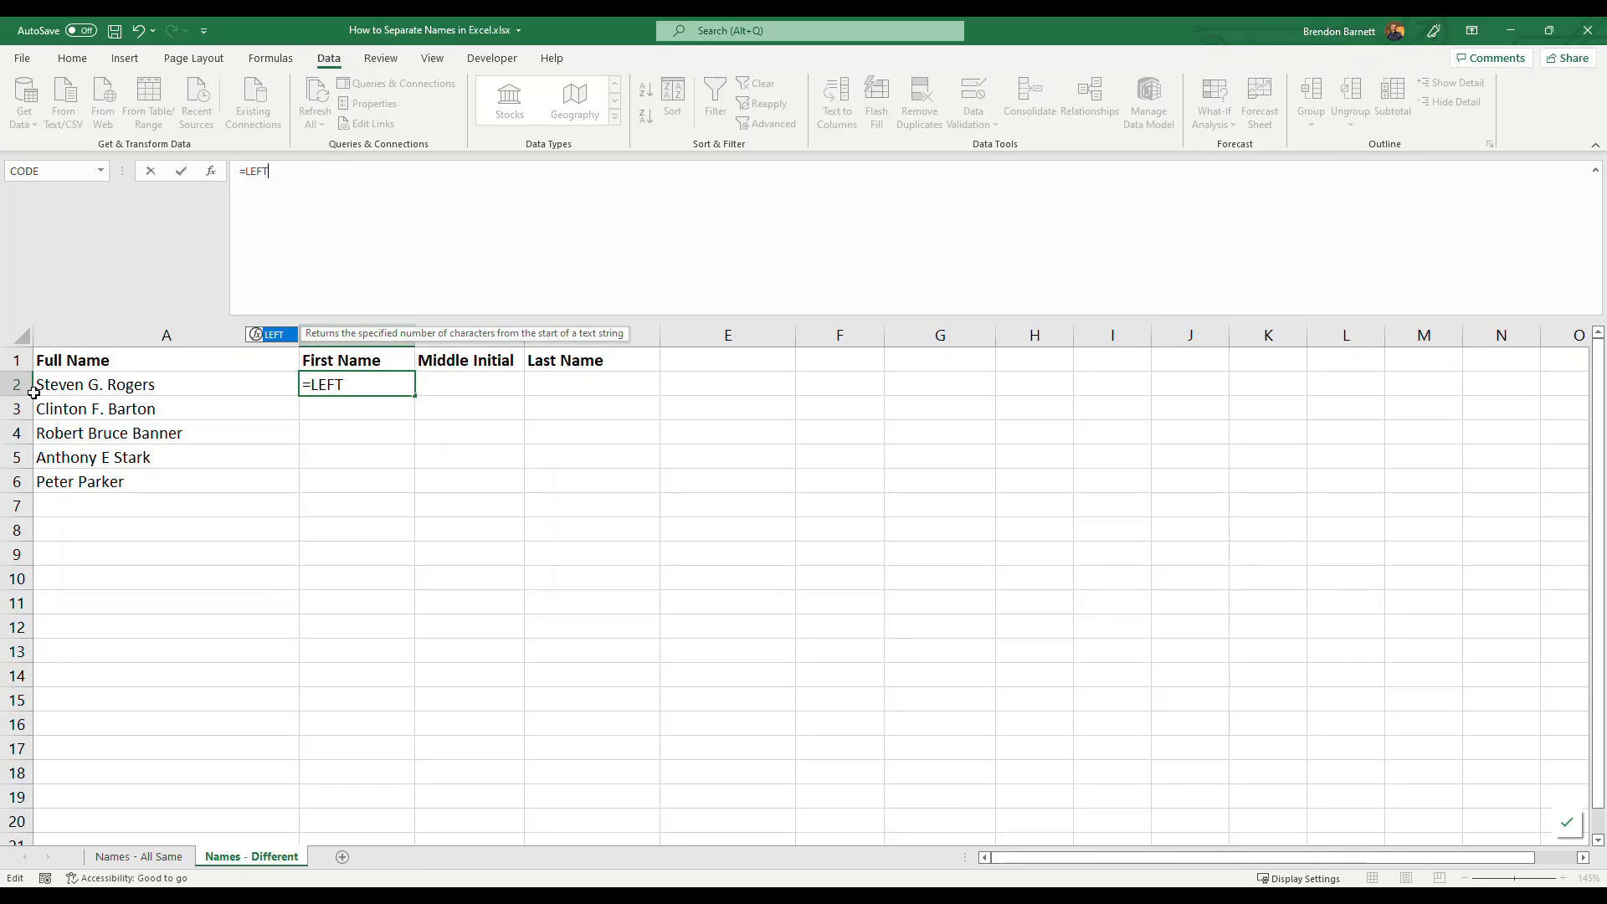
type("(")
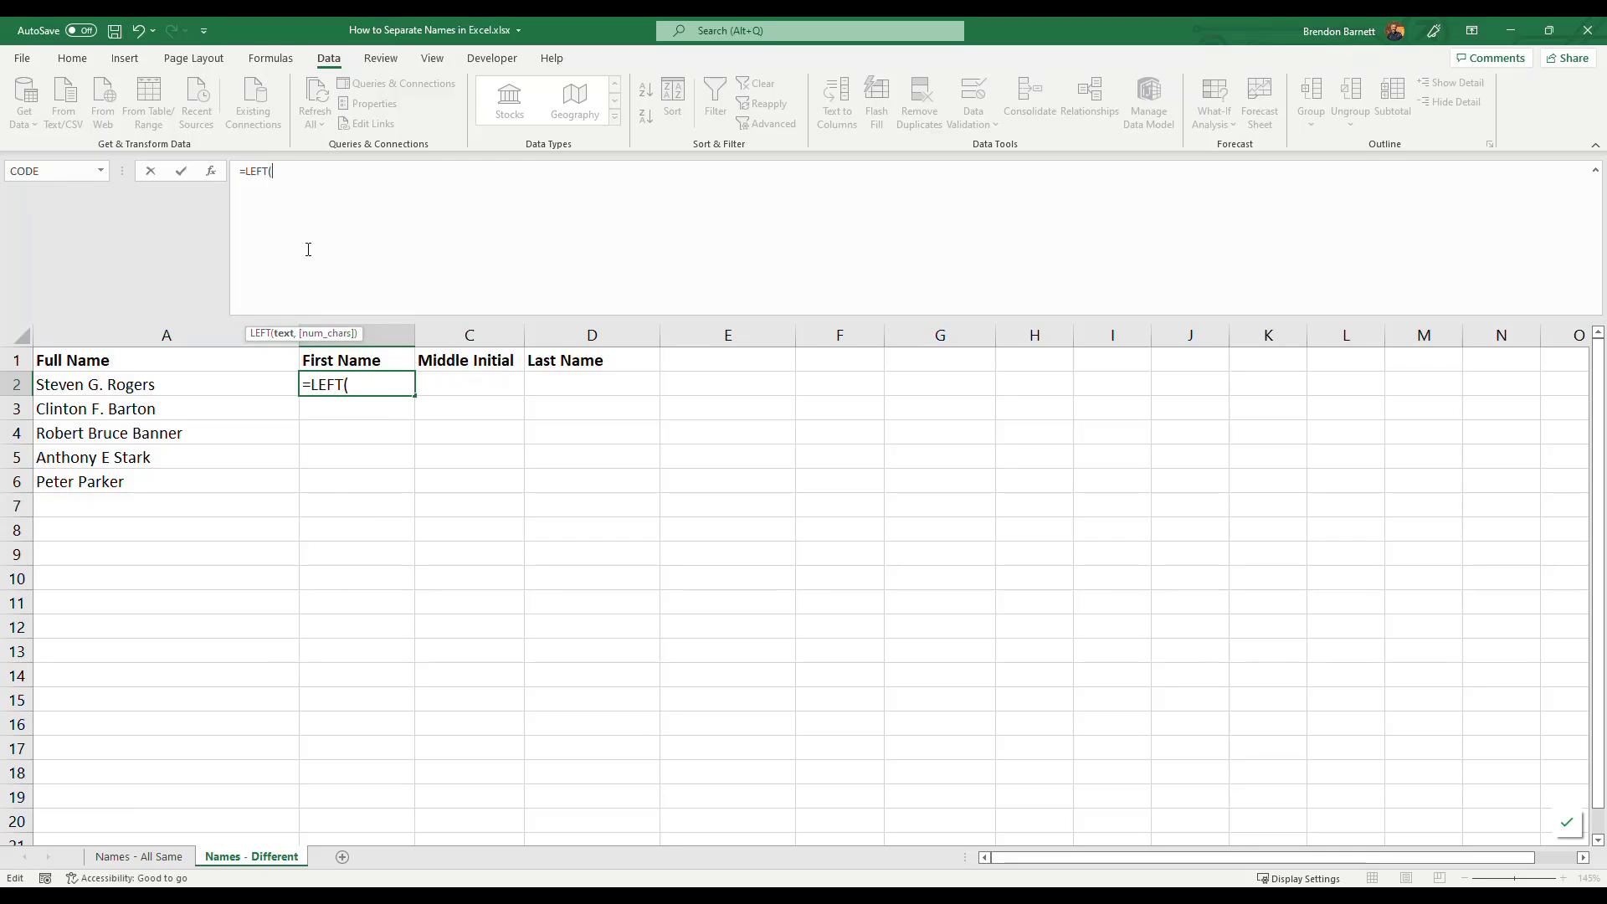
type("A2")
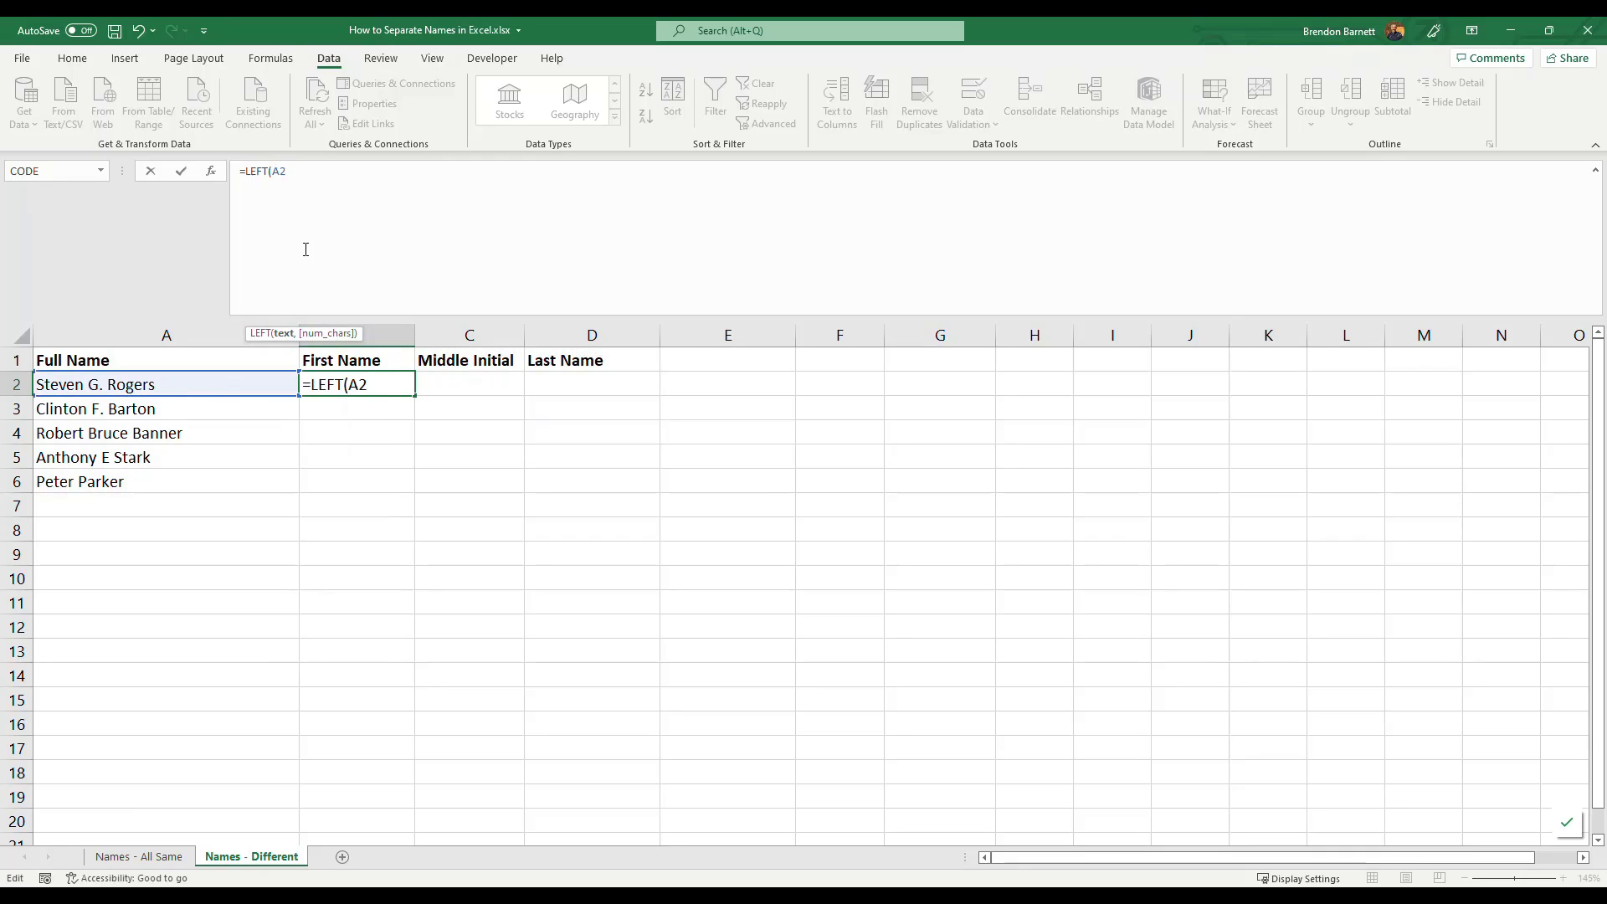
type(",")
type("SEARCH")
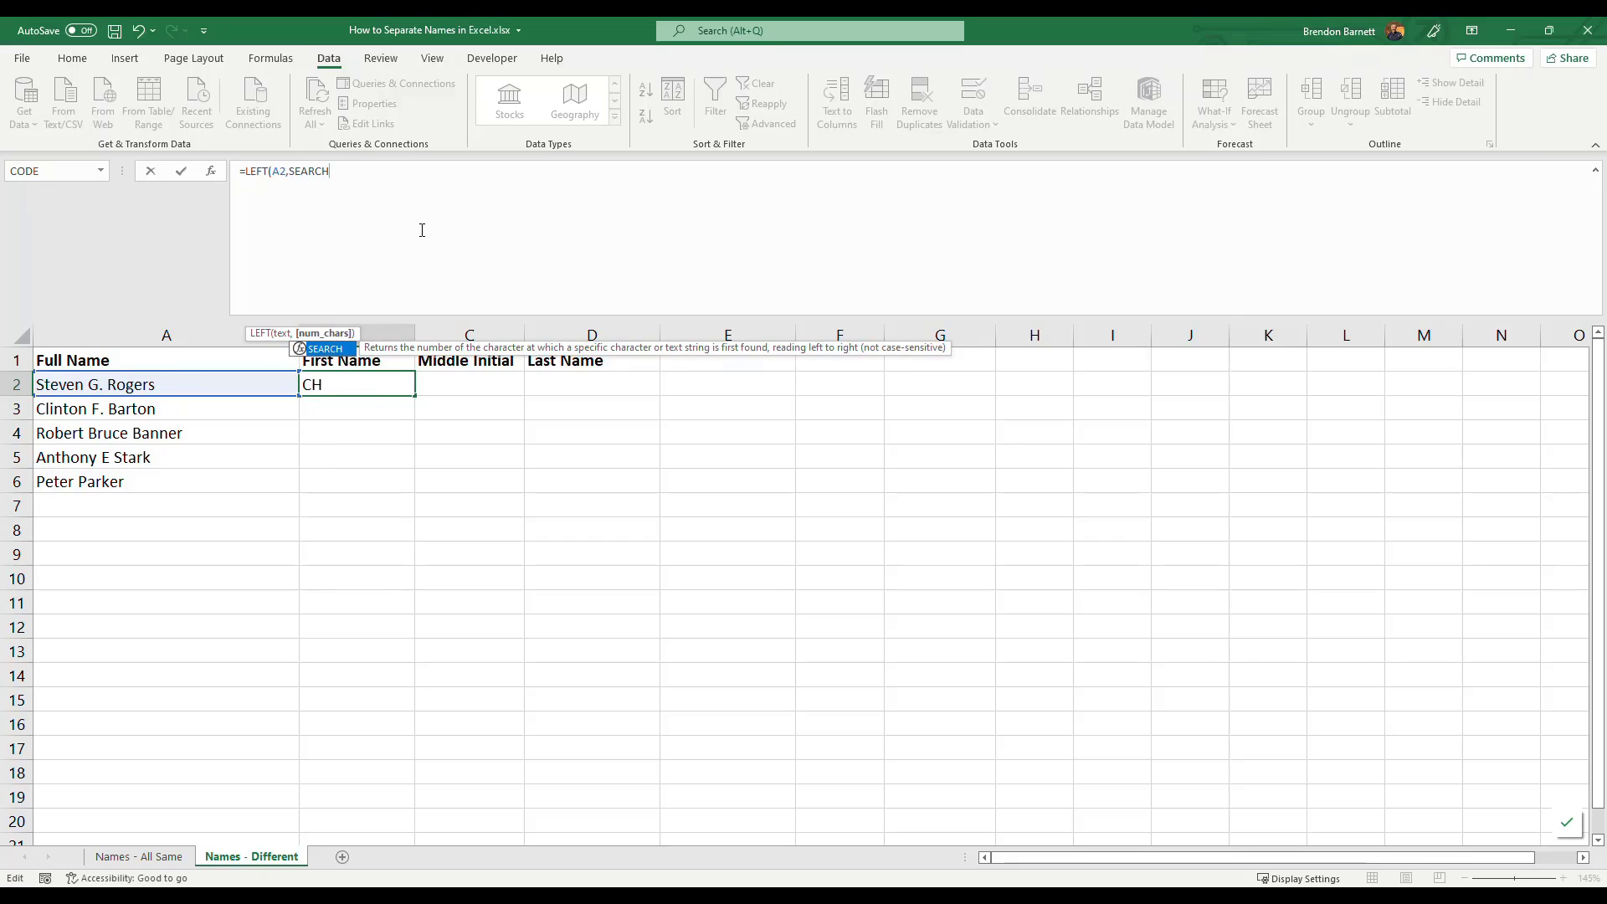
type("(")
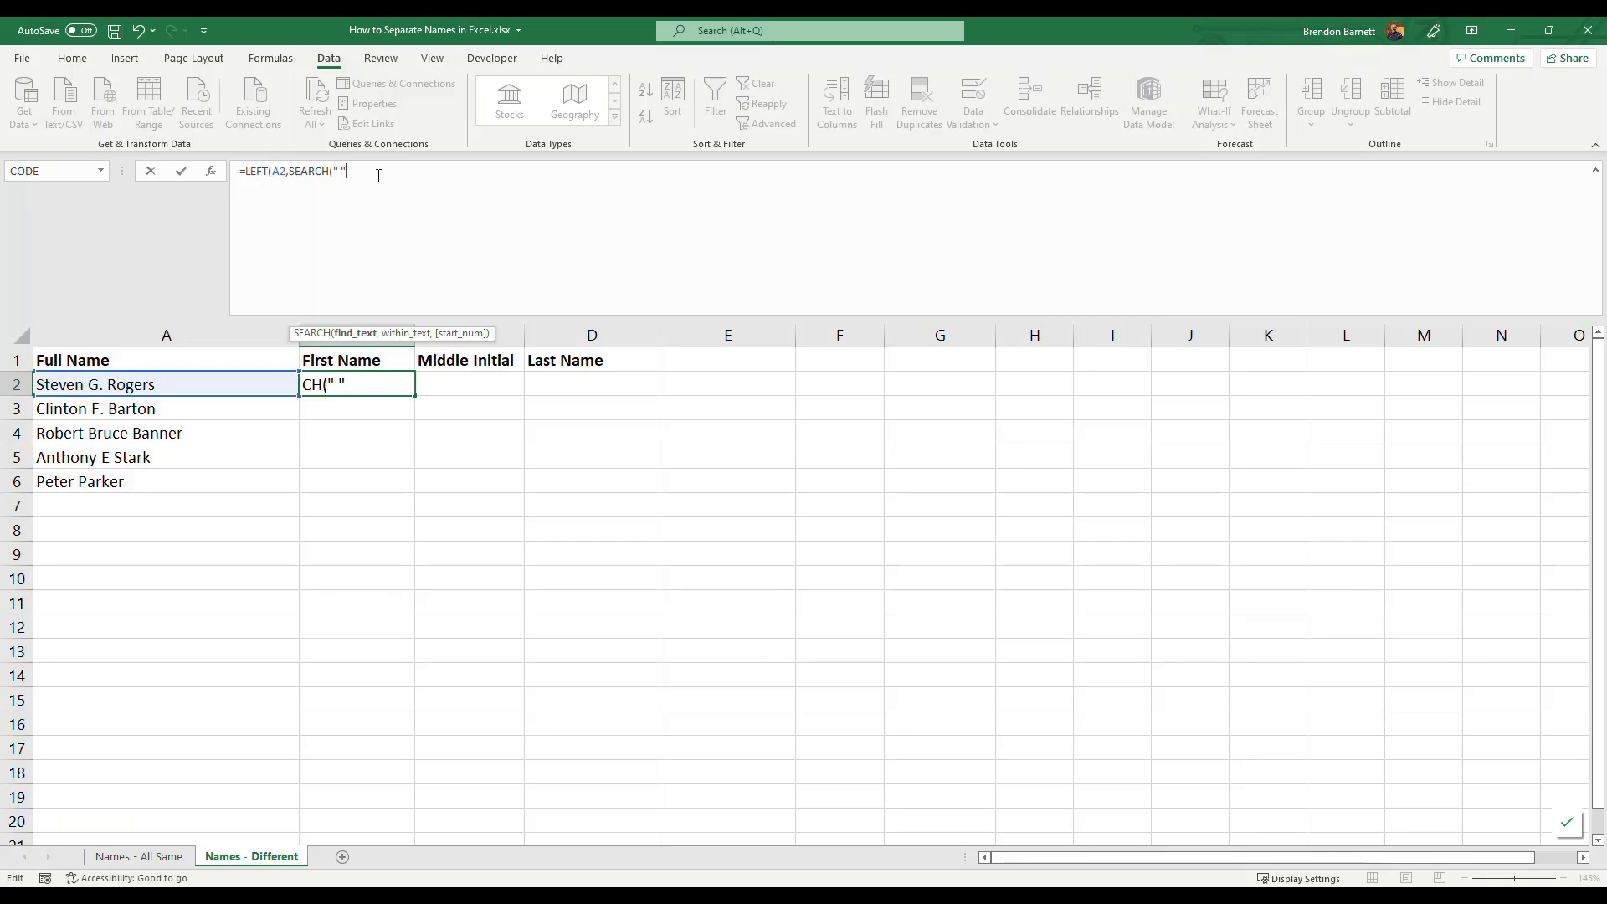
type(",A2")
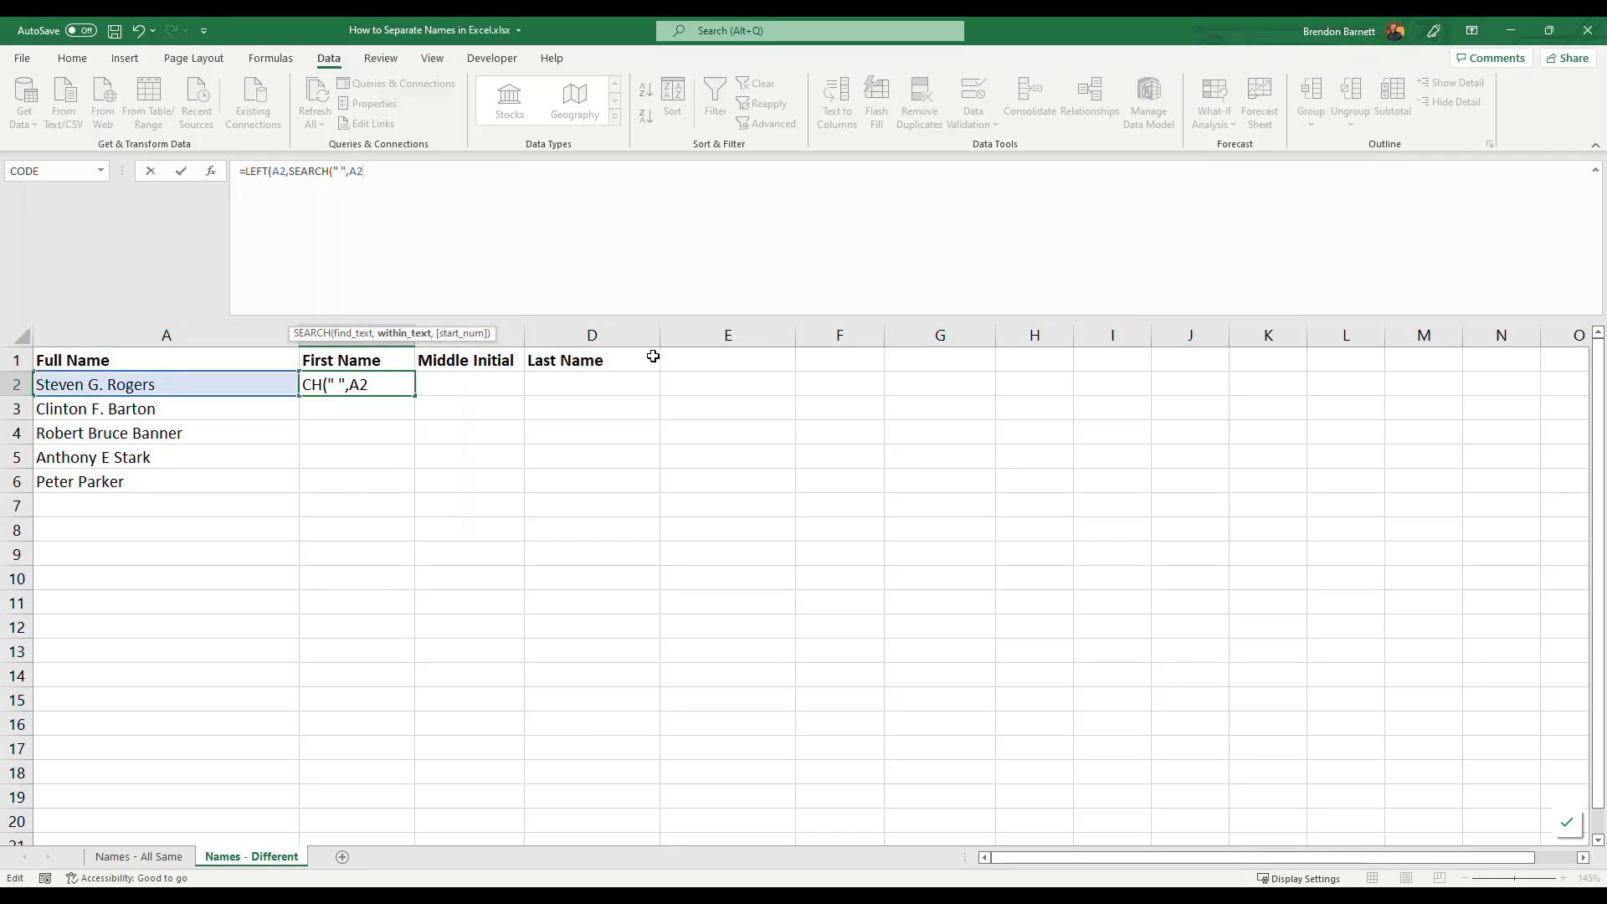
type(",")
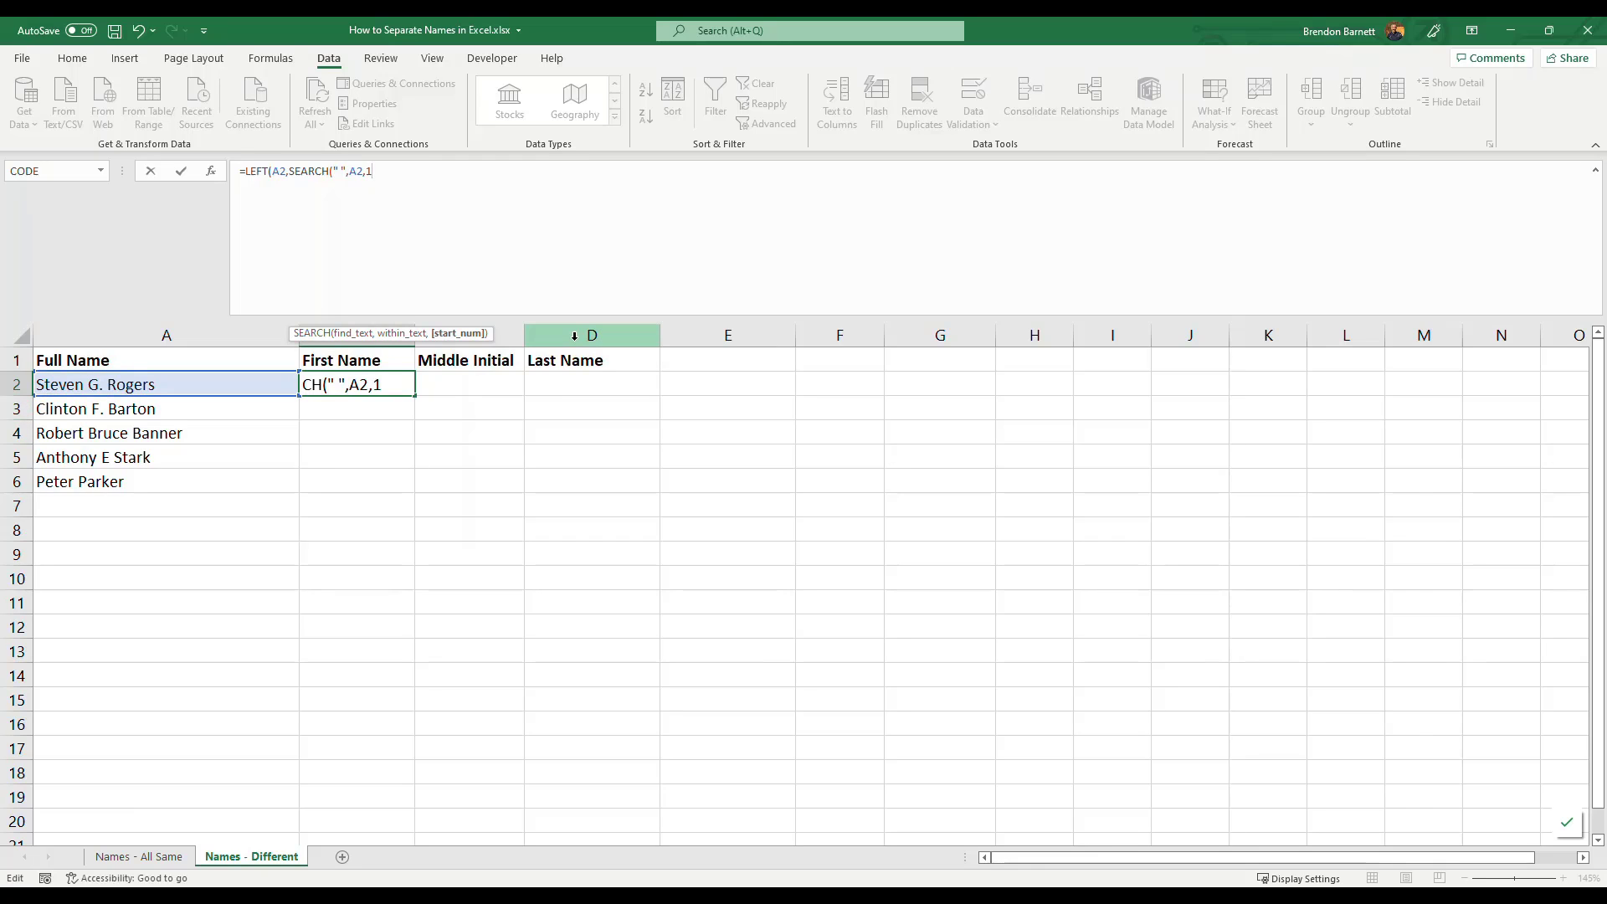
type("1)")
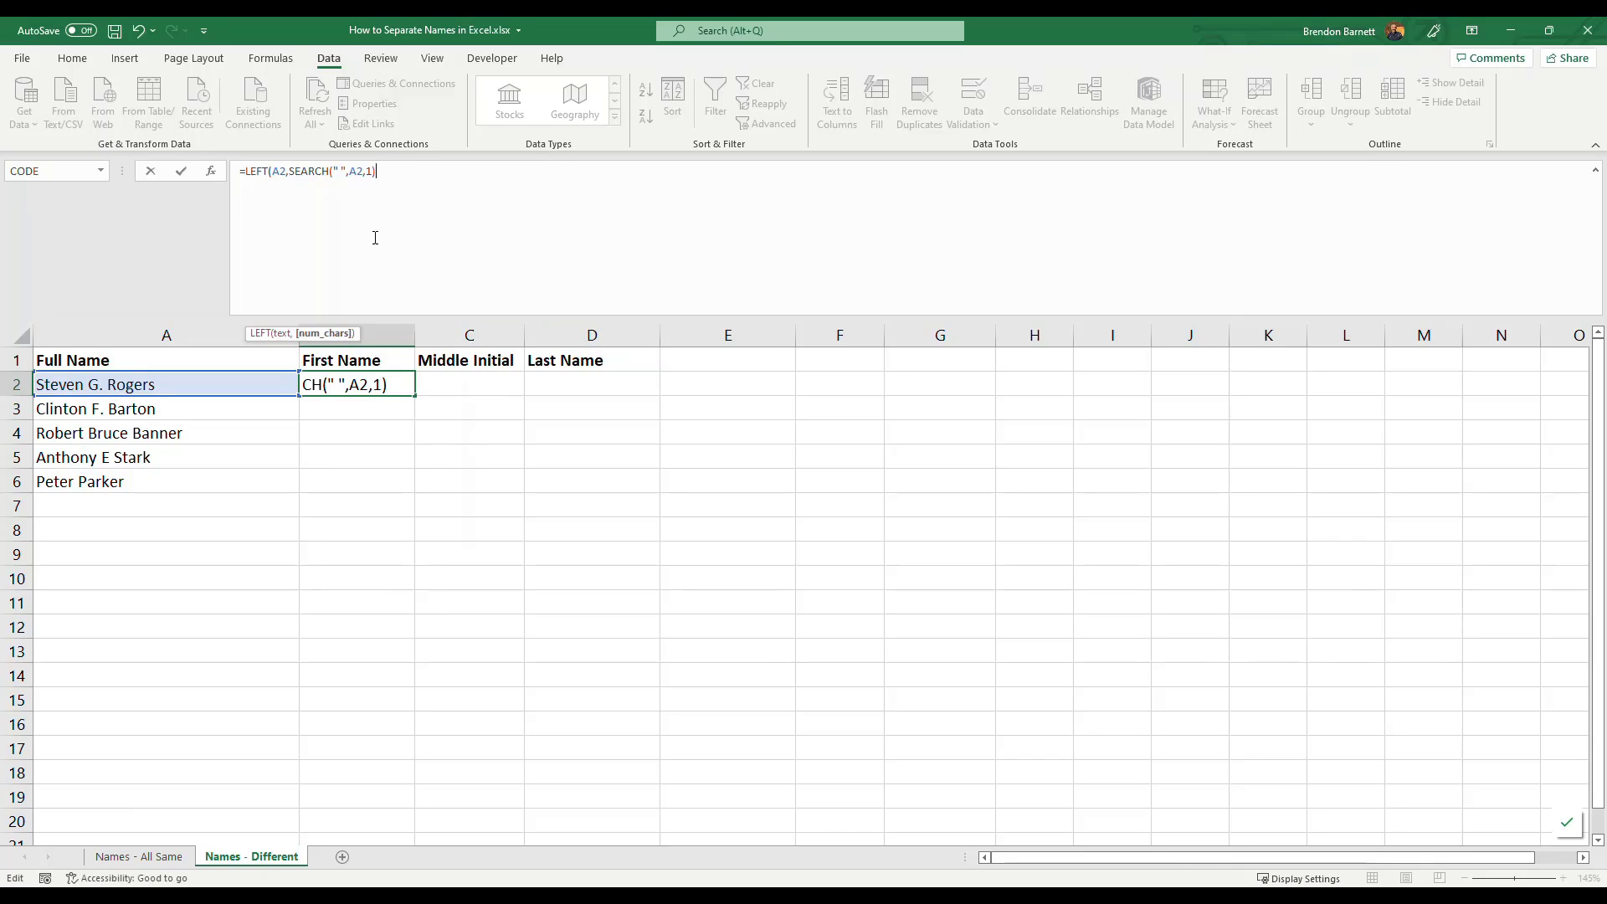
Check the SEARCH function's arguments and complete the B2 formula as =LEFT(A2,SEARCH(" ",A2,1)-1).
left_click(212, 171)
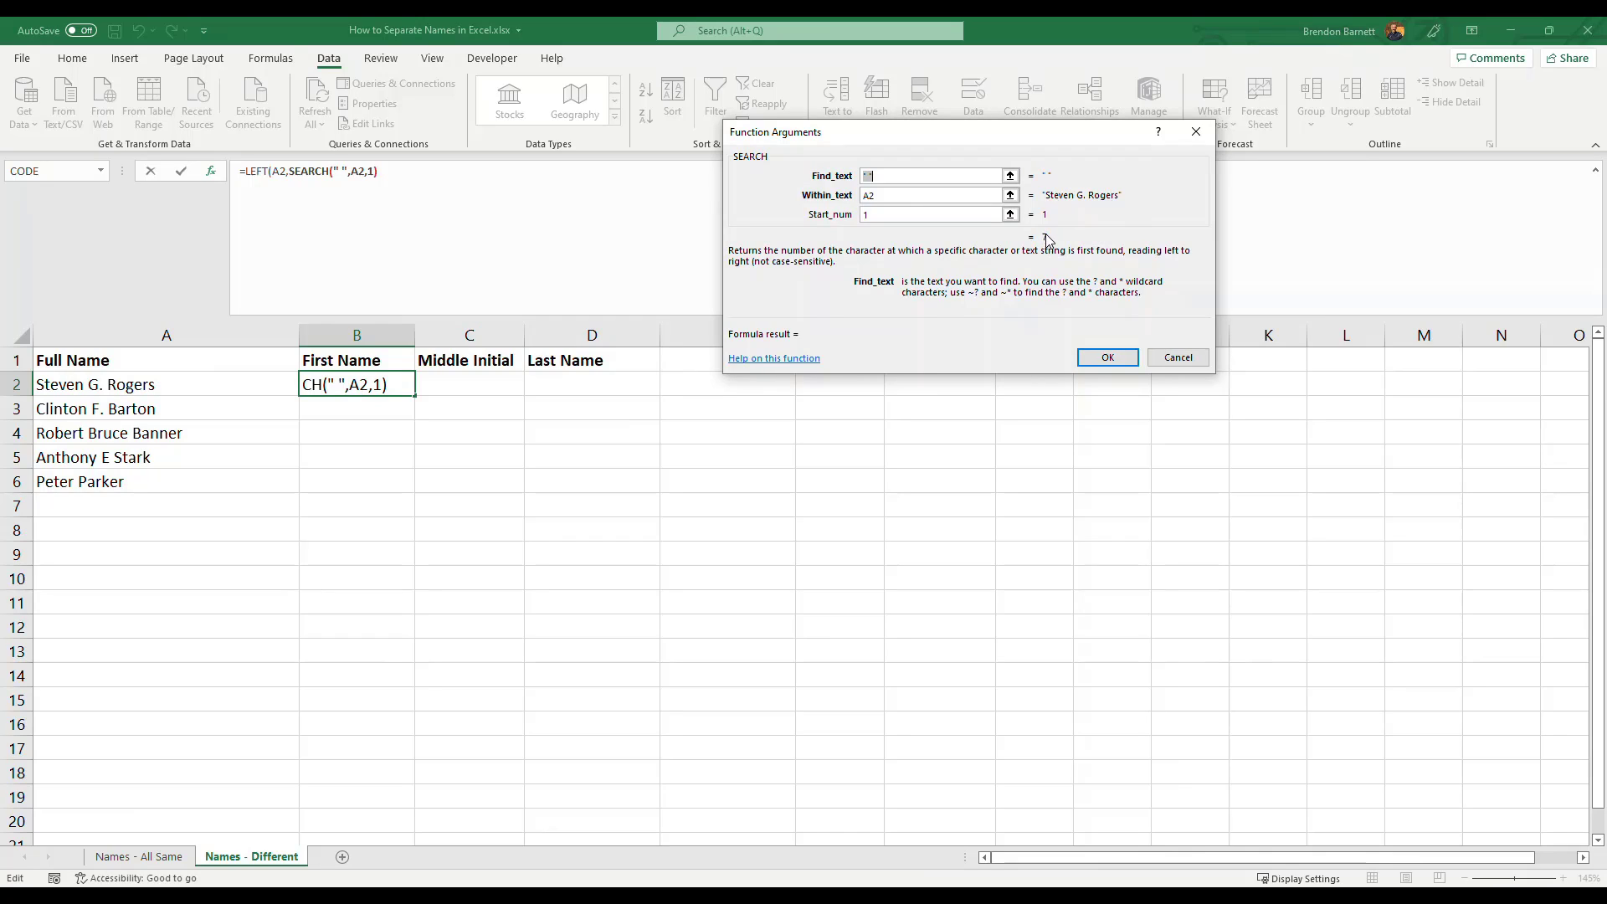
left_click(404, 178)
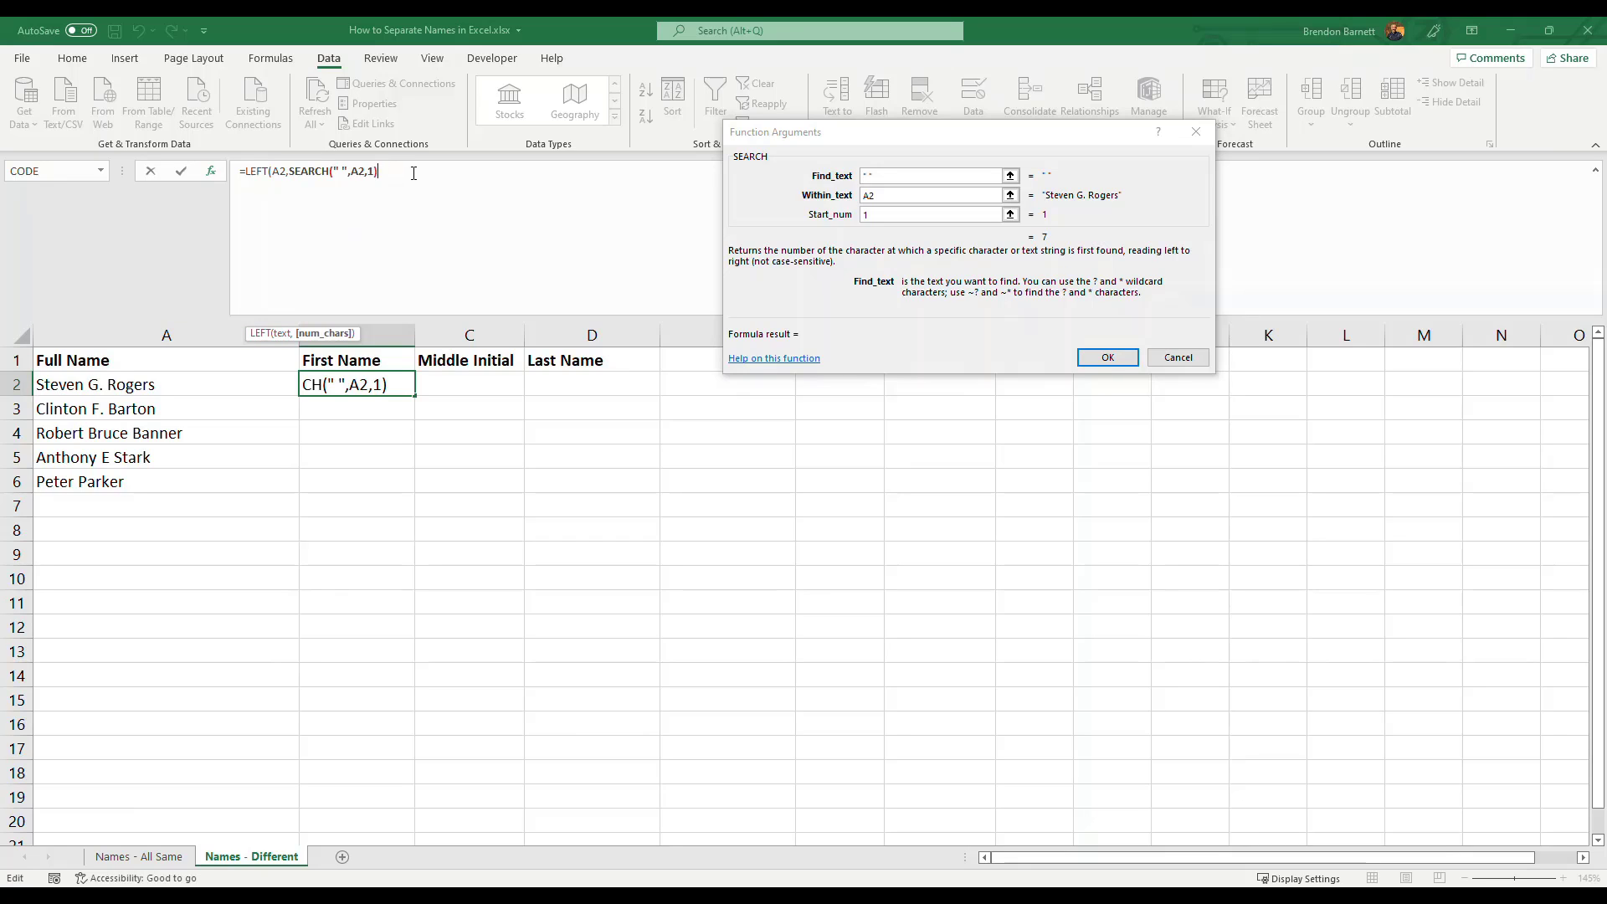
type("-1")
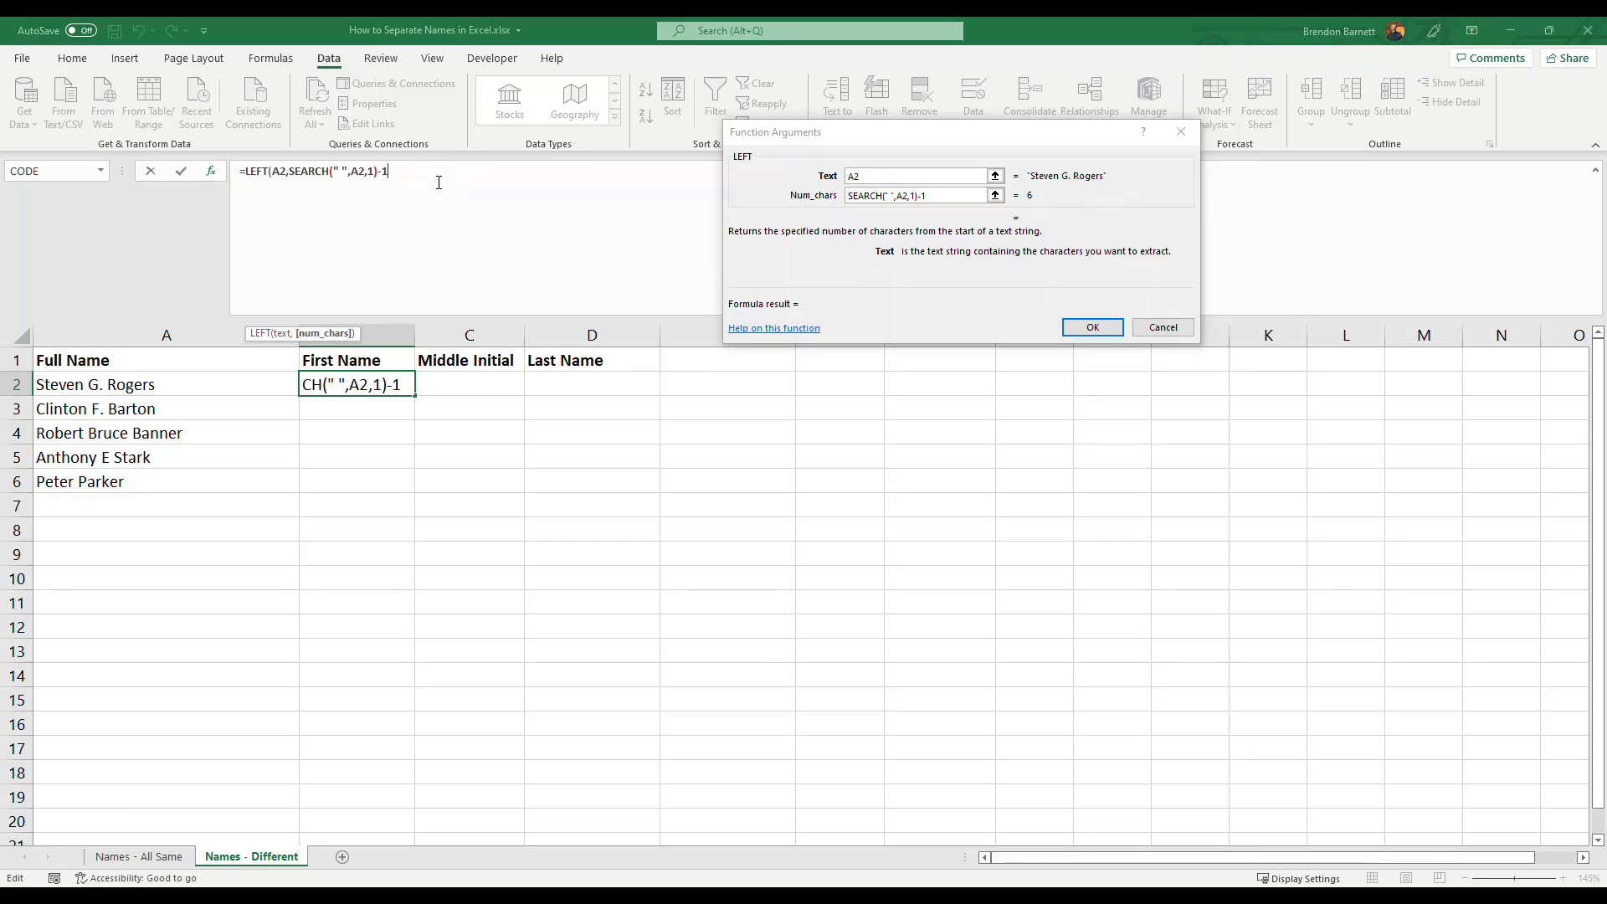
type(")")
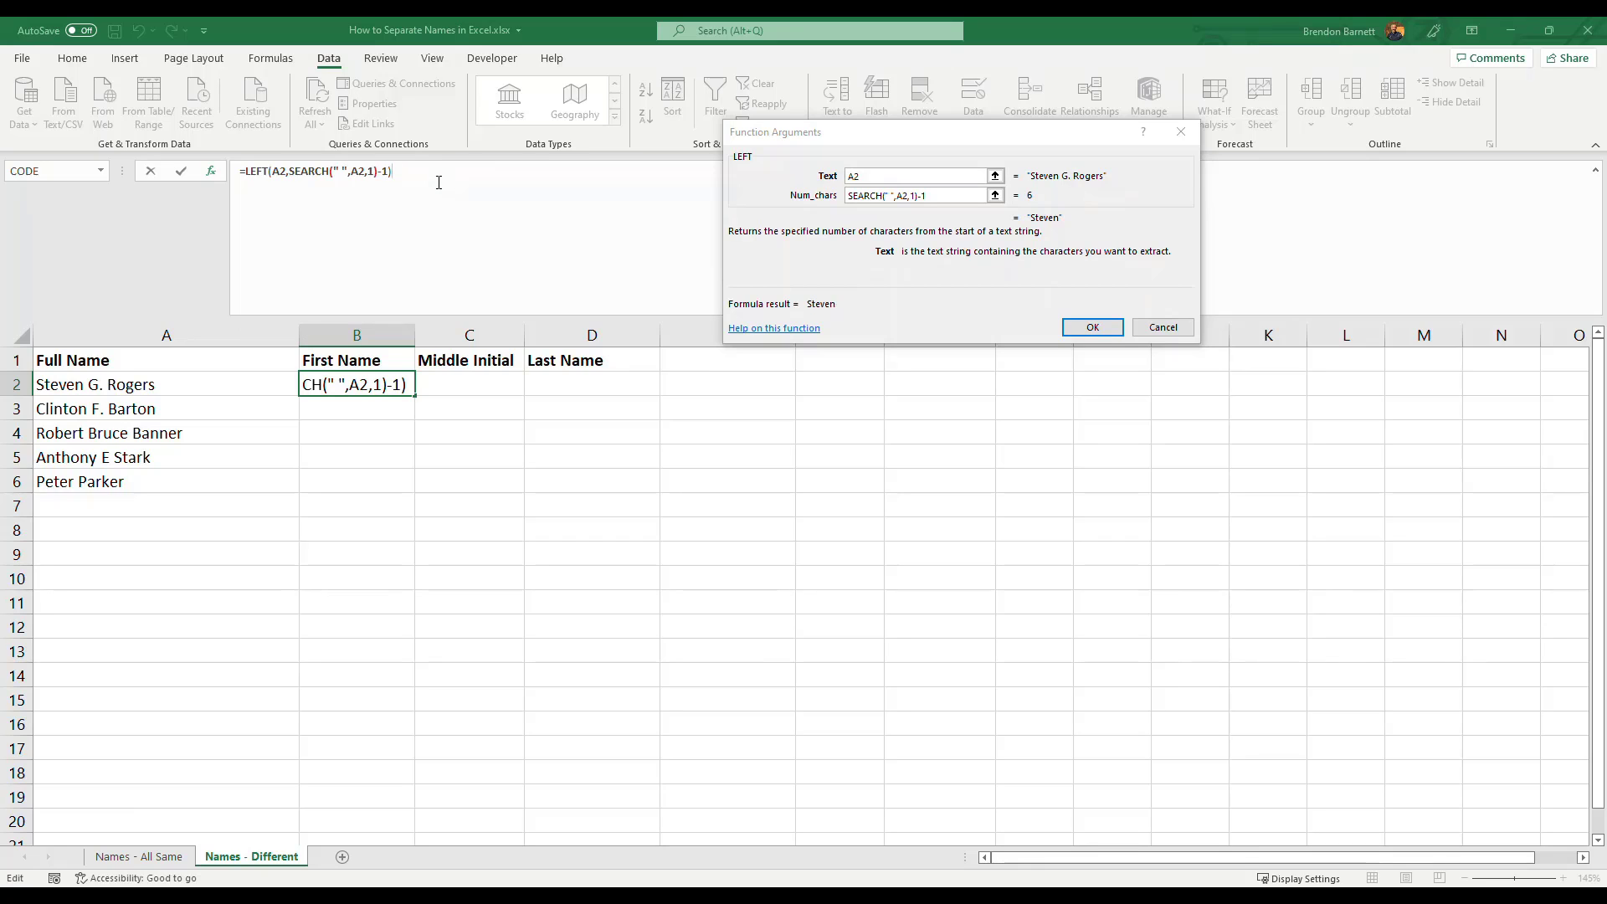
key("Return")
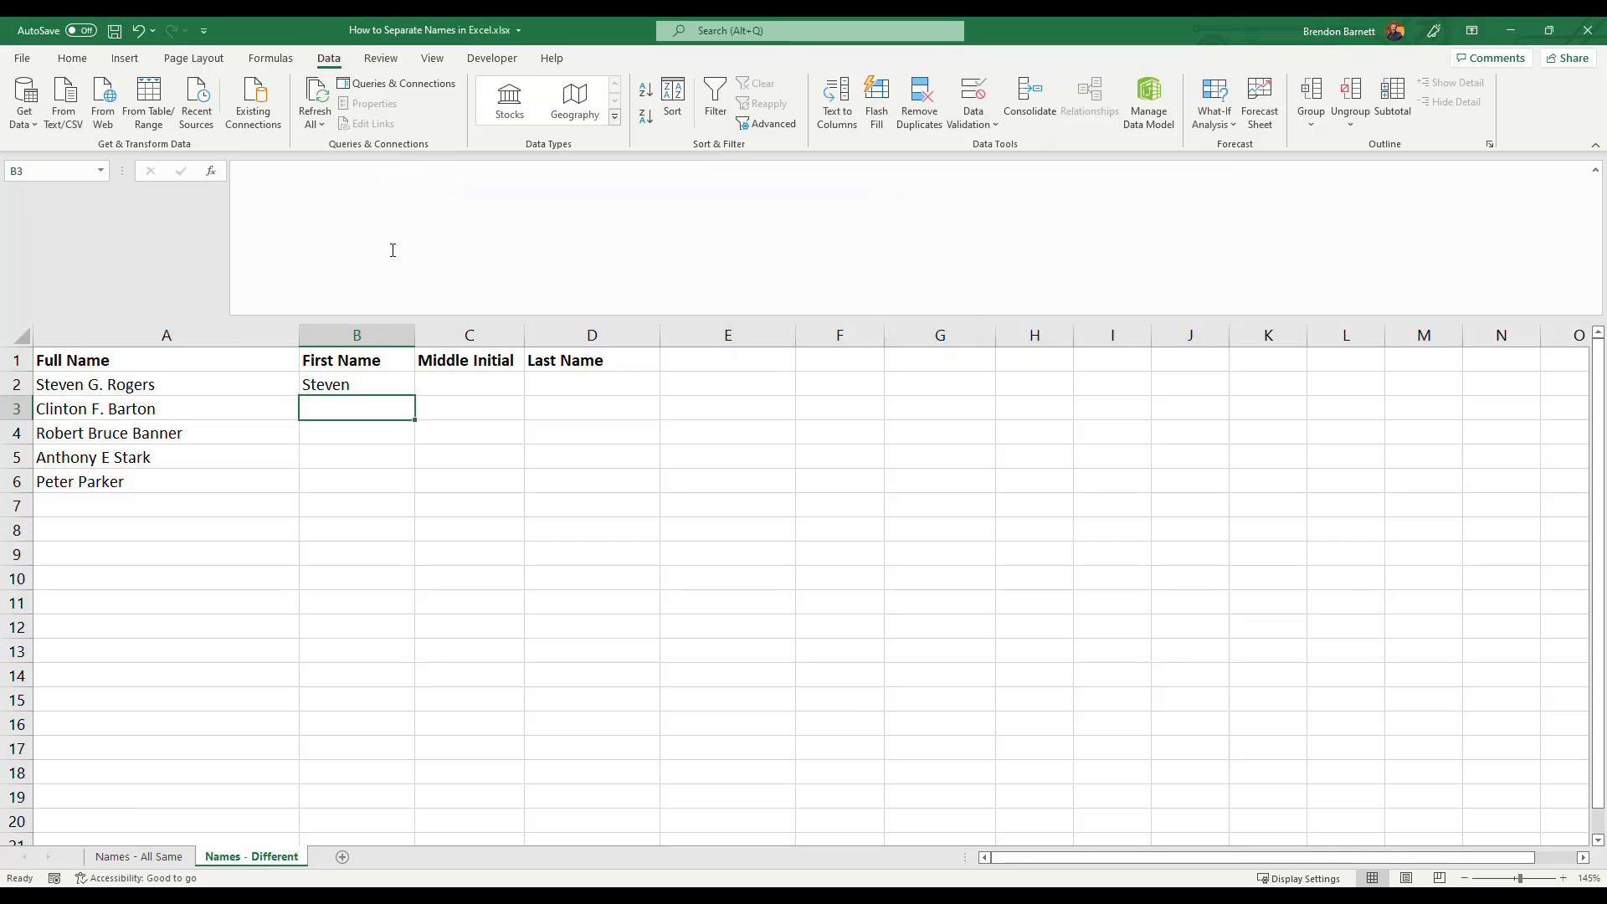
Fill the first-name formula from B2 down through B6.
left_click(399, 387)
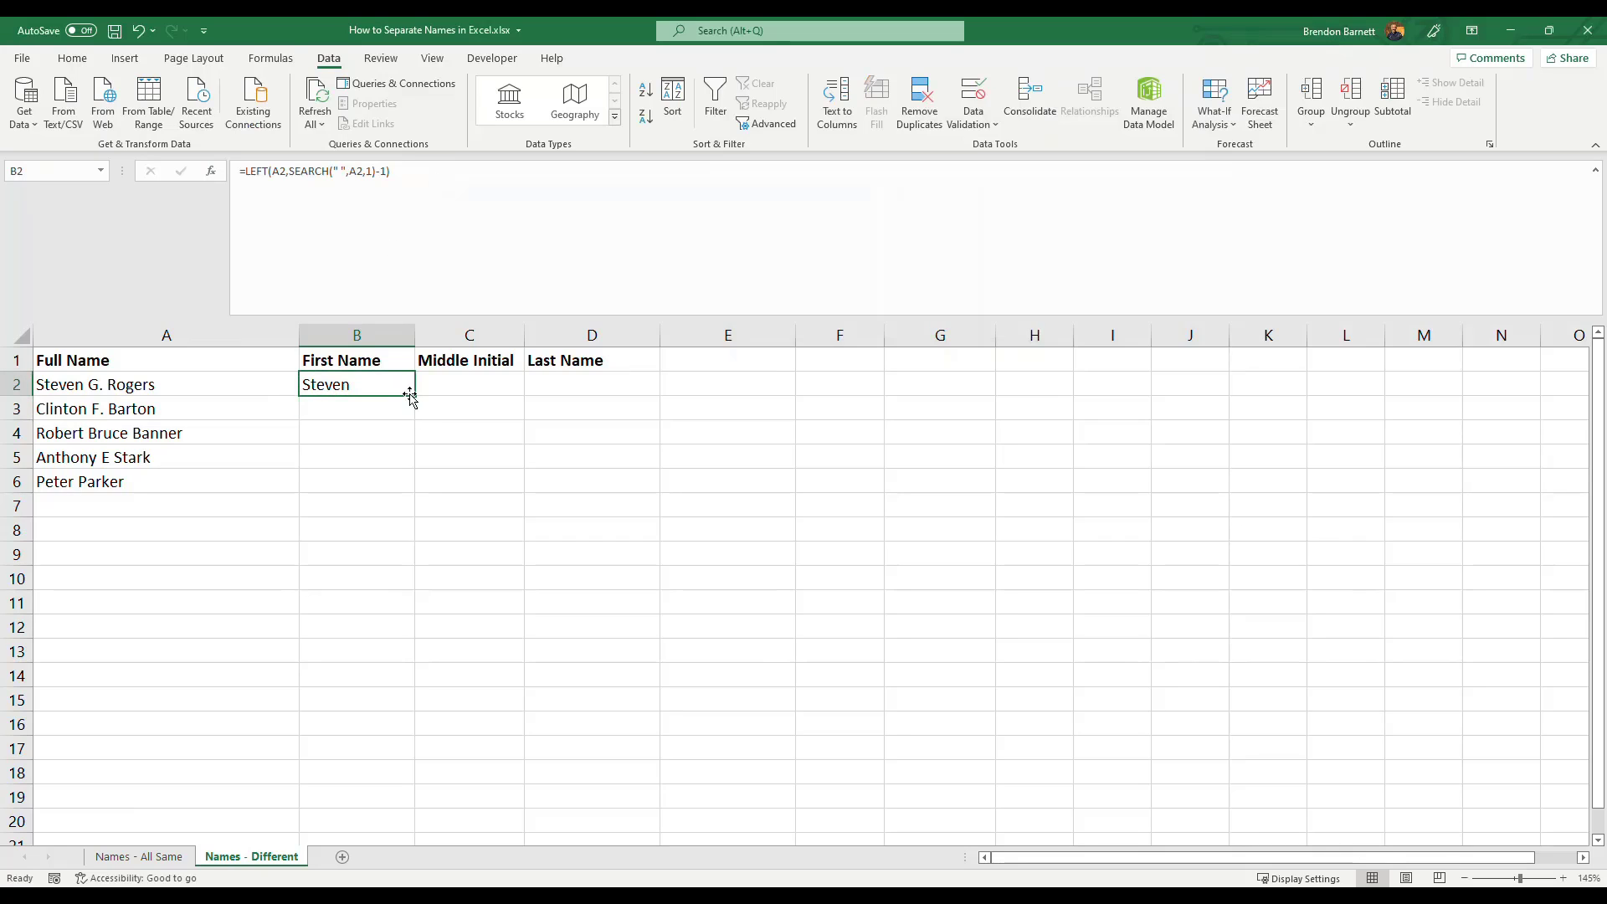
left_click_drag(413, 396, 395, 486)
left_click(359, 569)
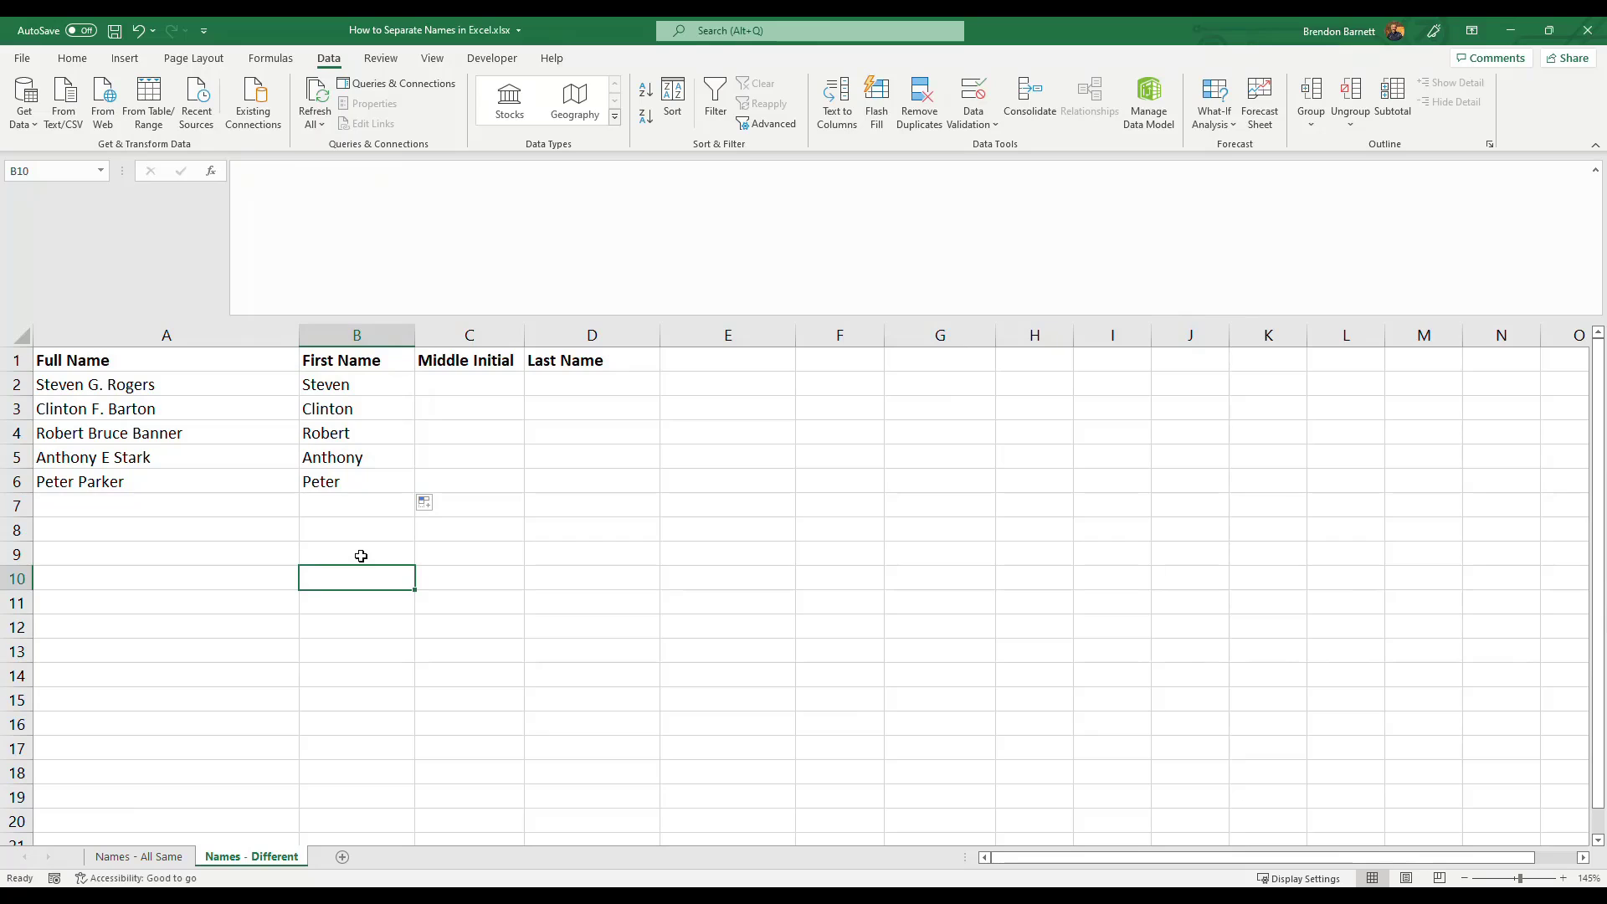
Compare the middle-name formats in A2:A5 and enter =MID(A2,8,2) in C2, with MID on its own formula line.
left_click(427, 435)
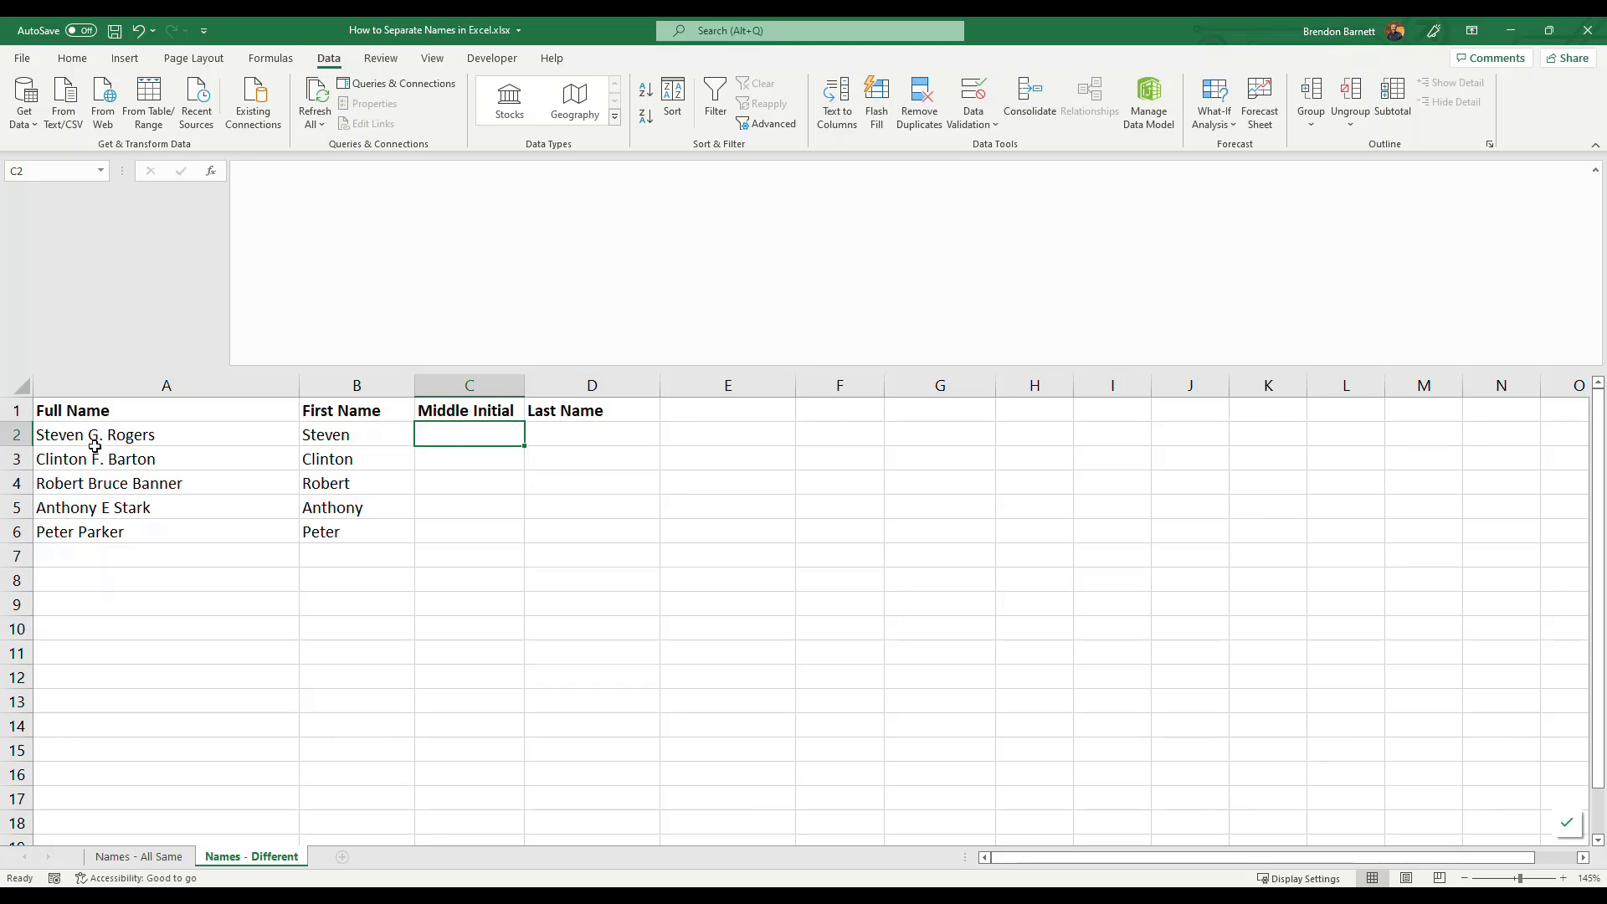
left_click_drag(90, 437, 100, 462)
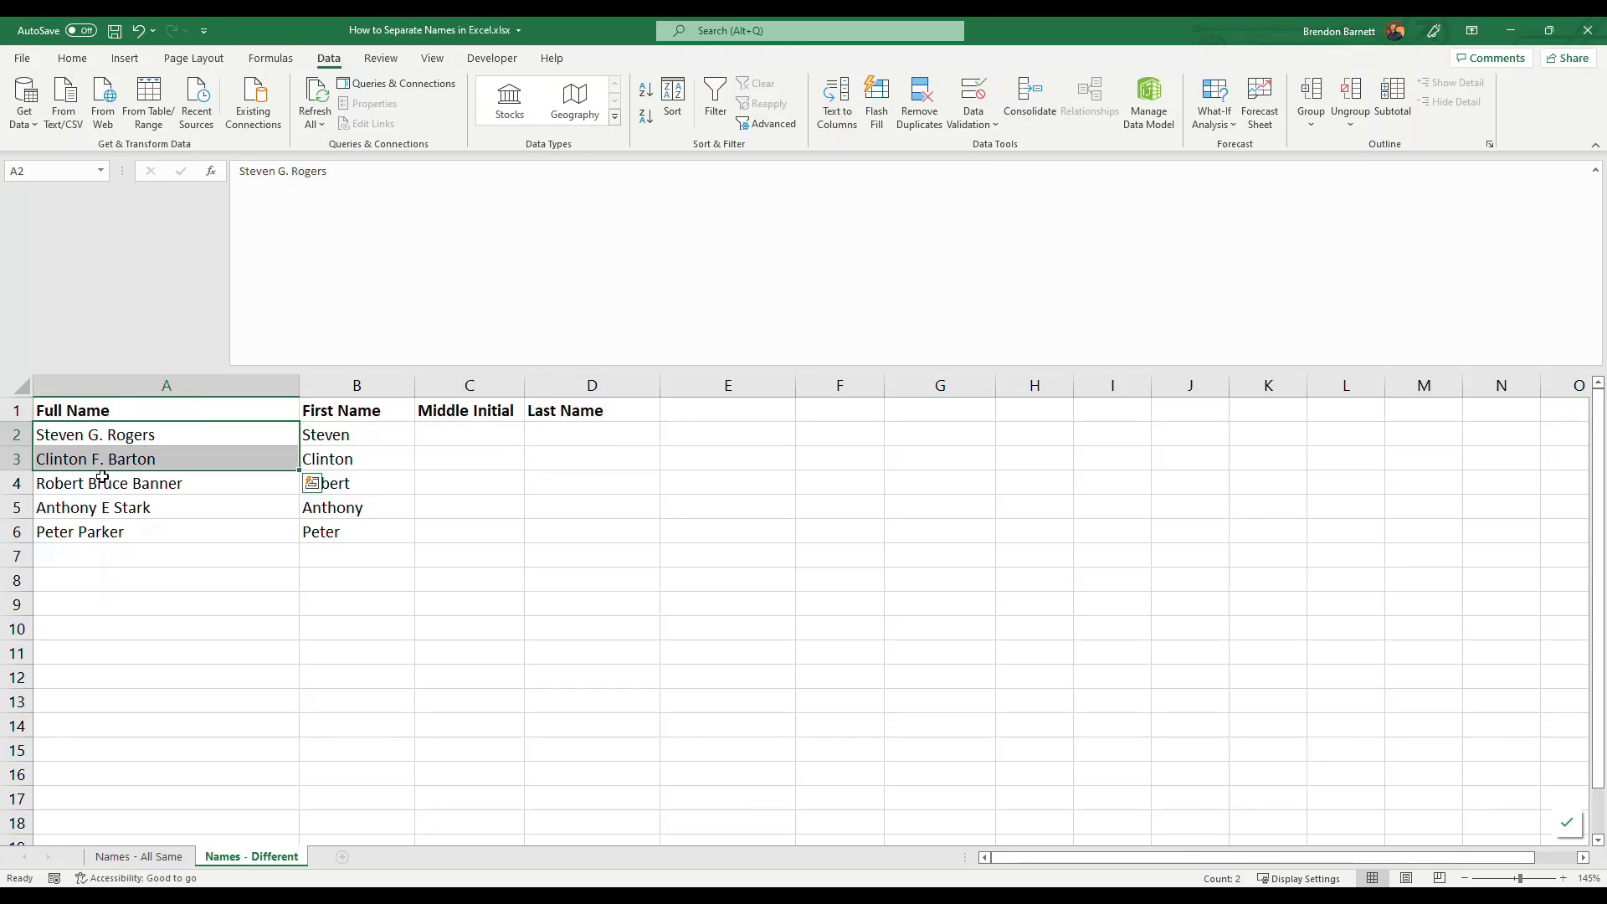
left_click(92, 435)
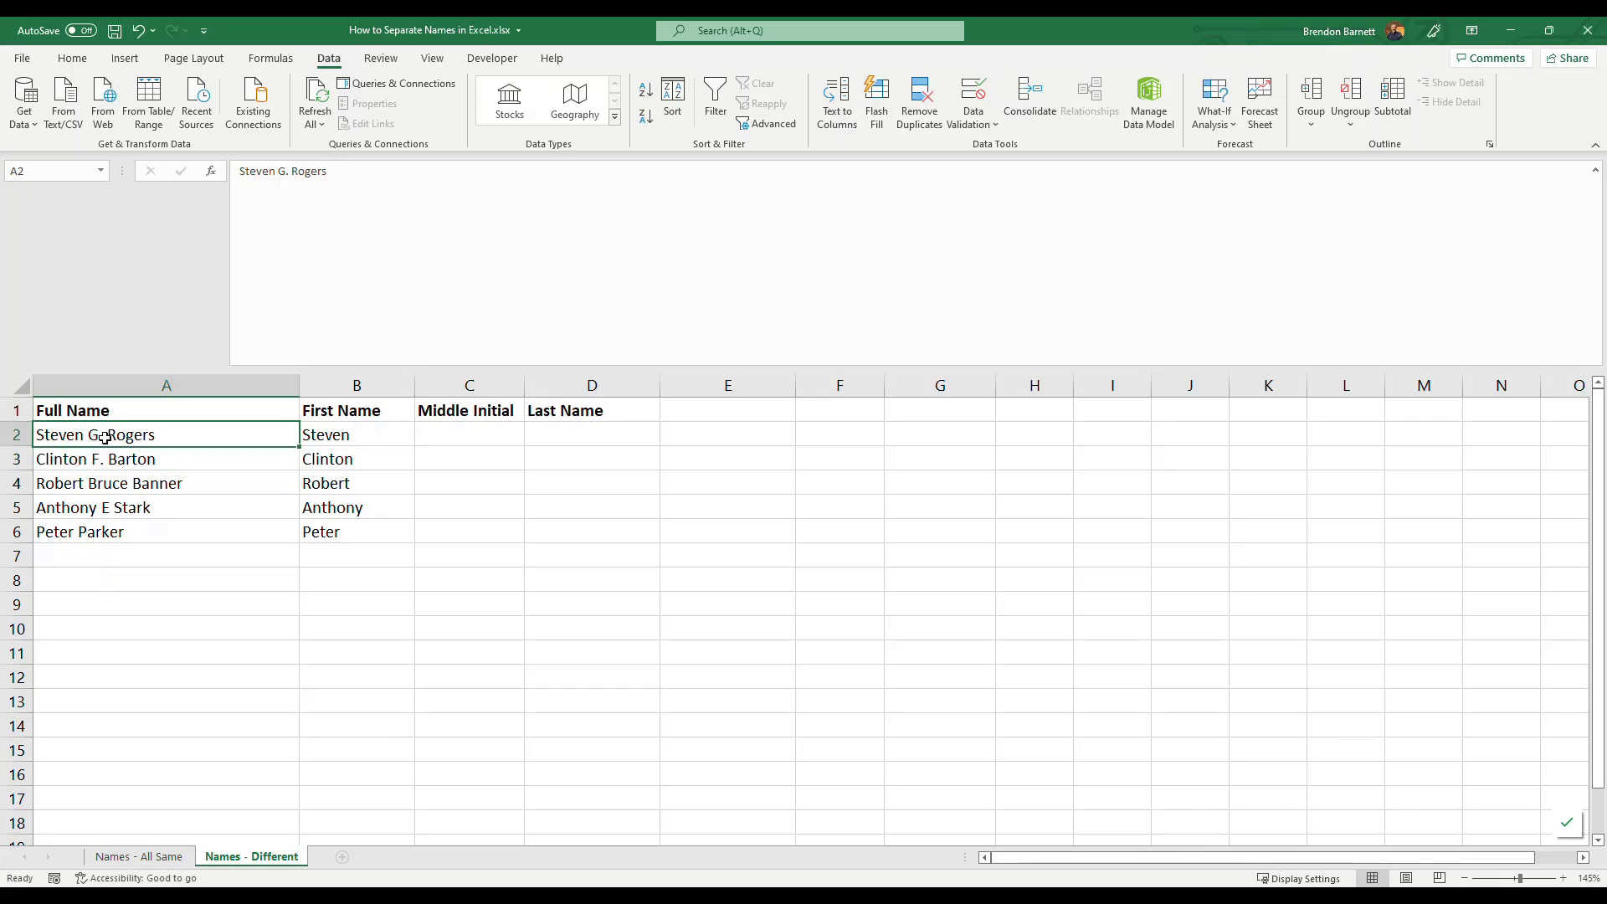
left_click(101, 485)
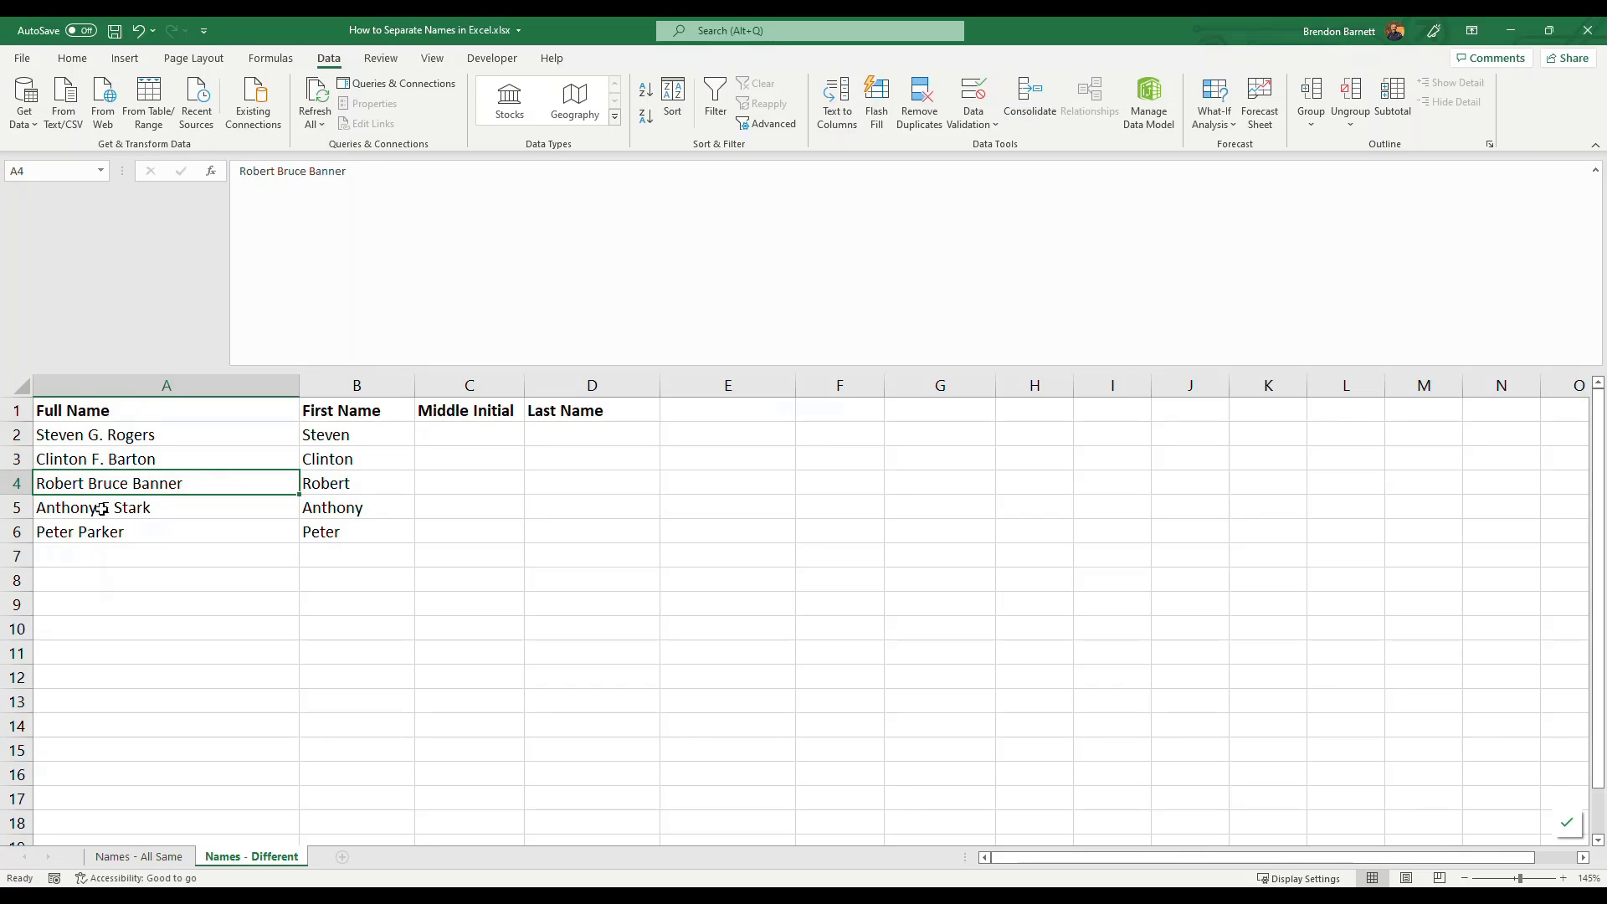
left_click(101, 510)
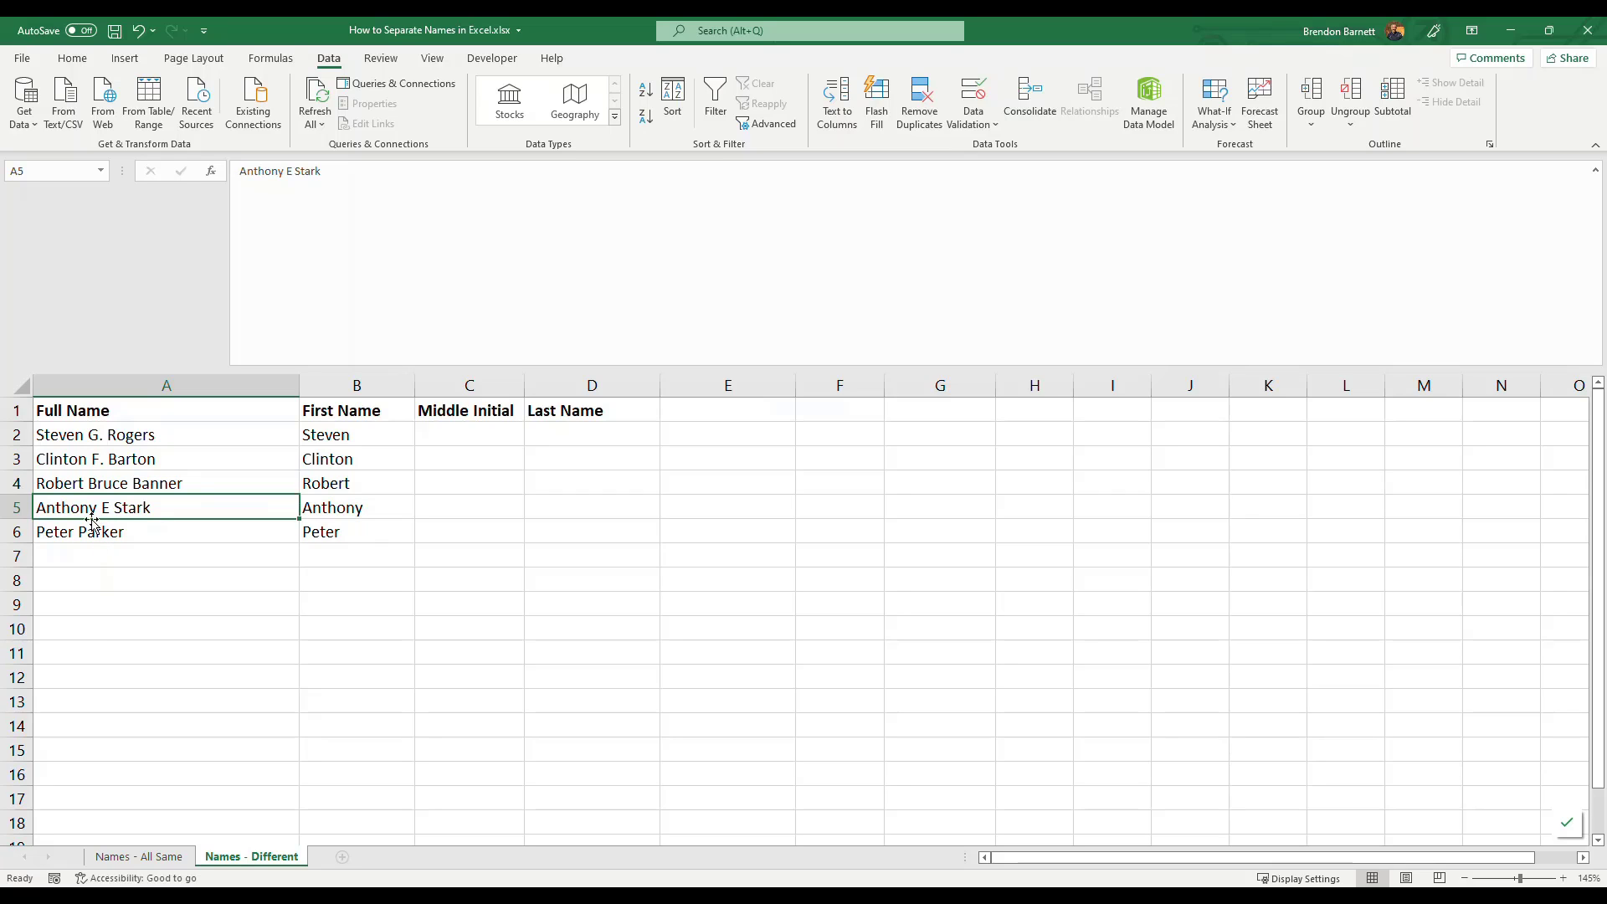
left_click(334, 233)
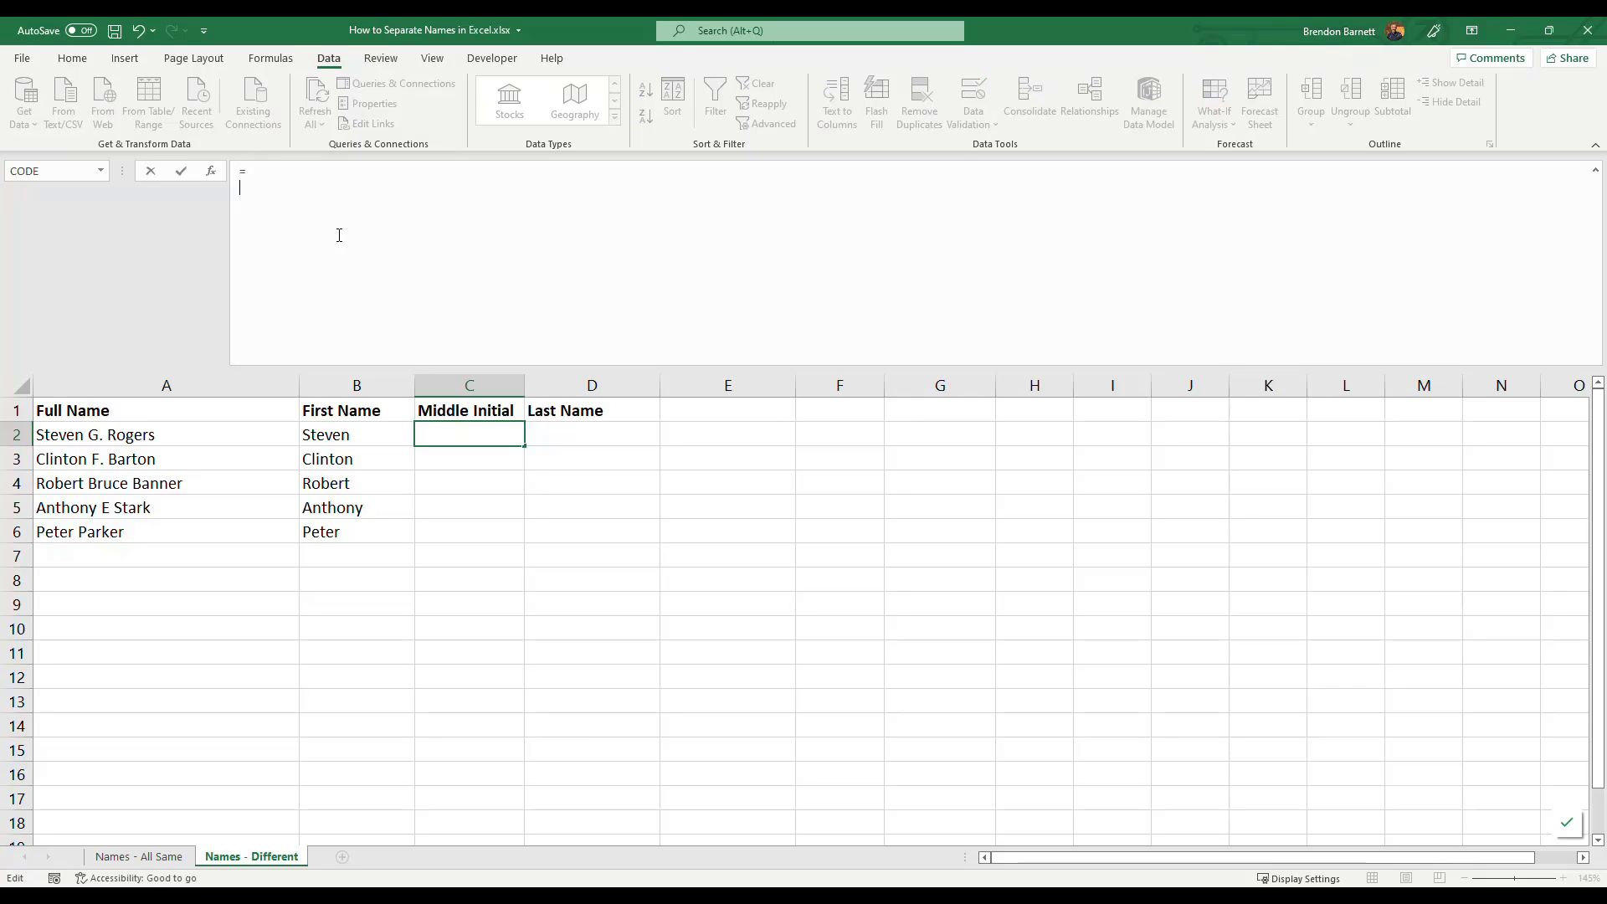
type("MID")
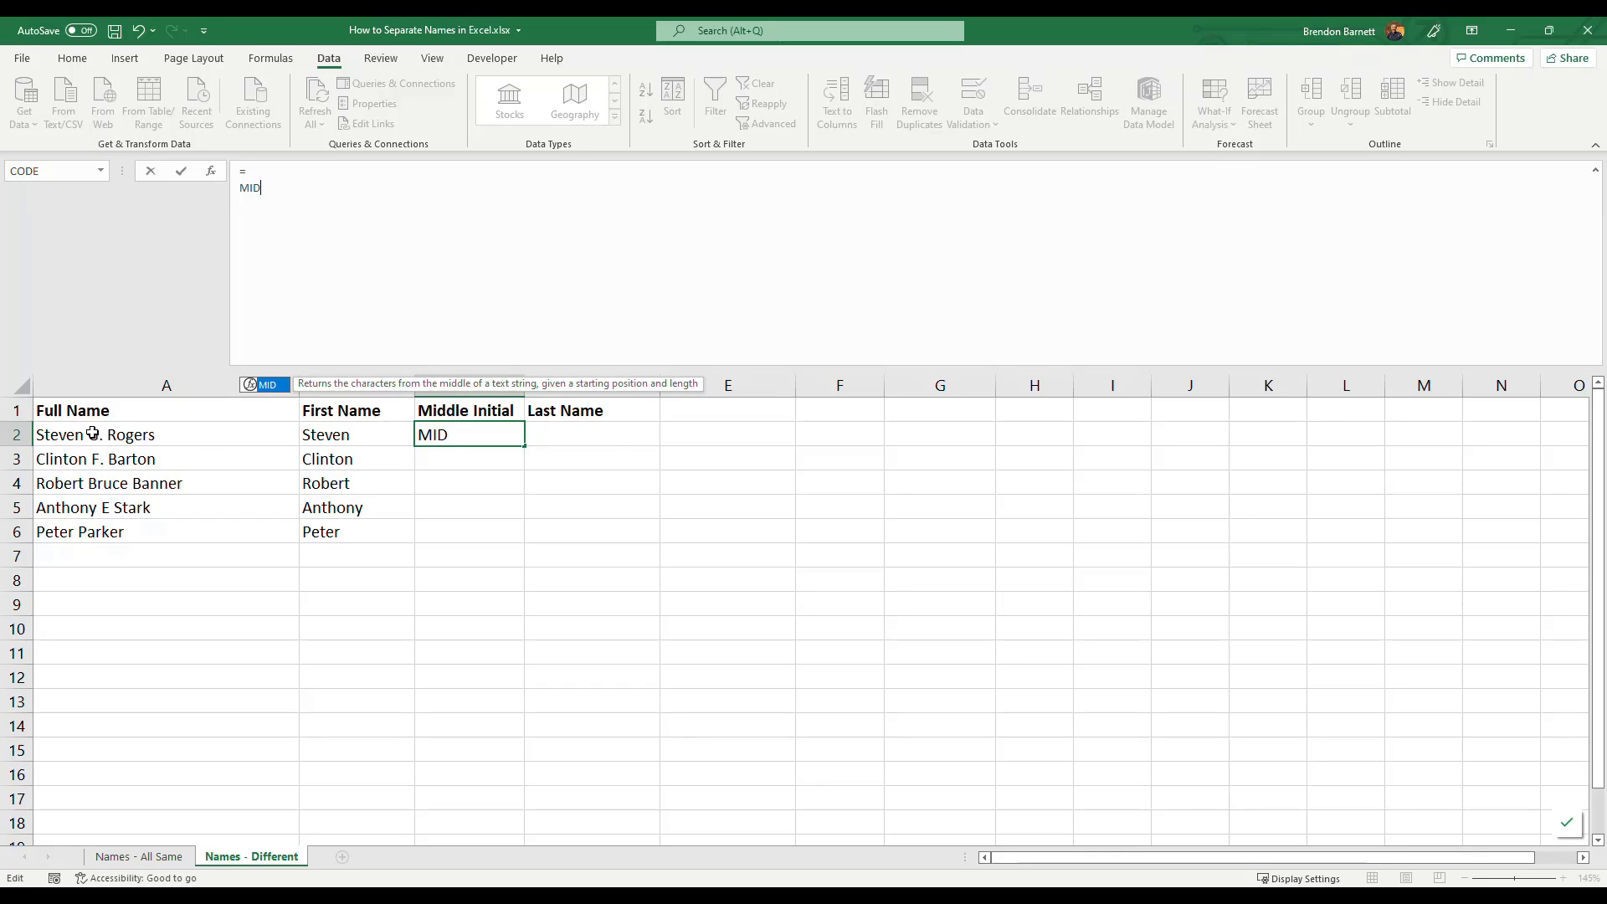
left_click(273, 190)
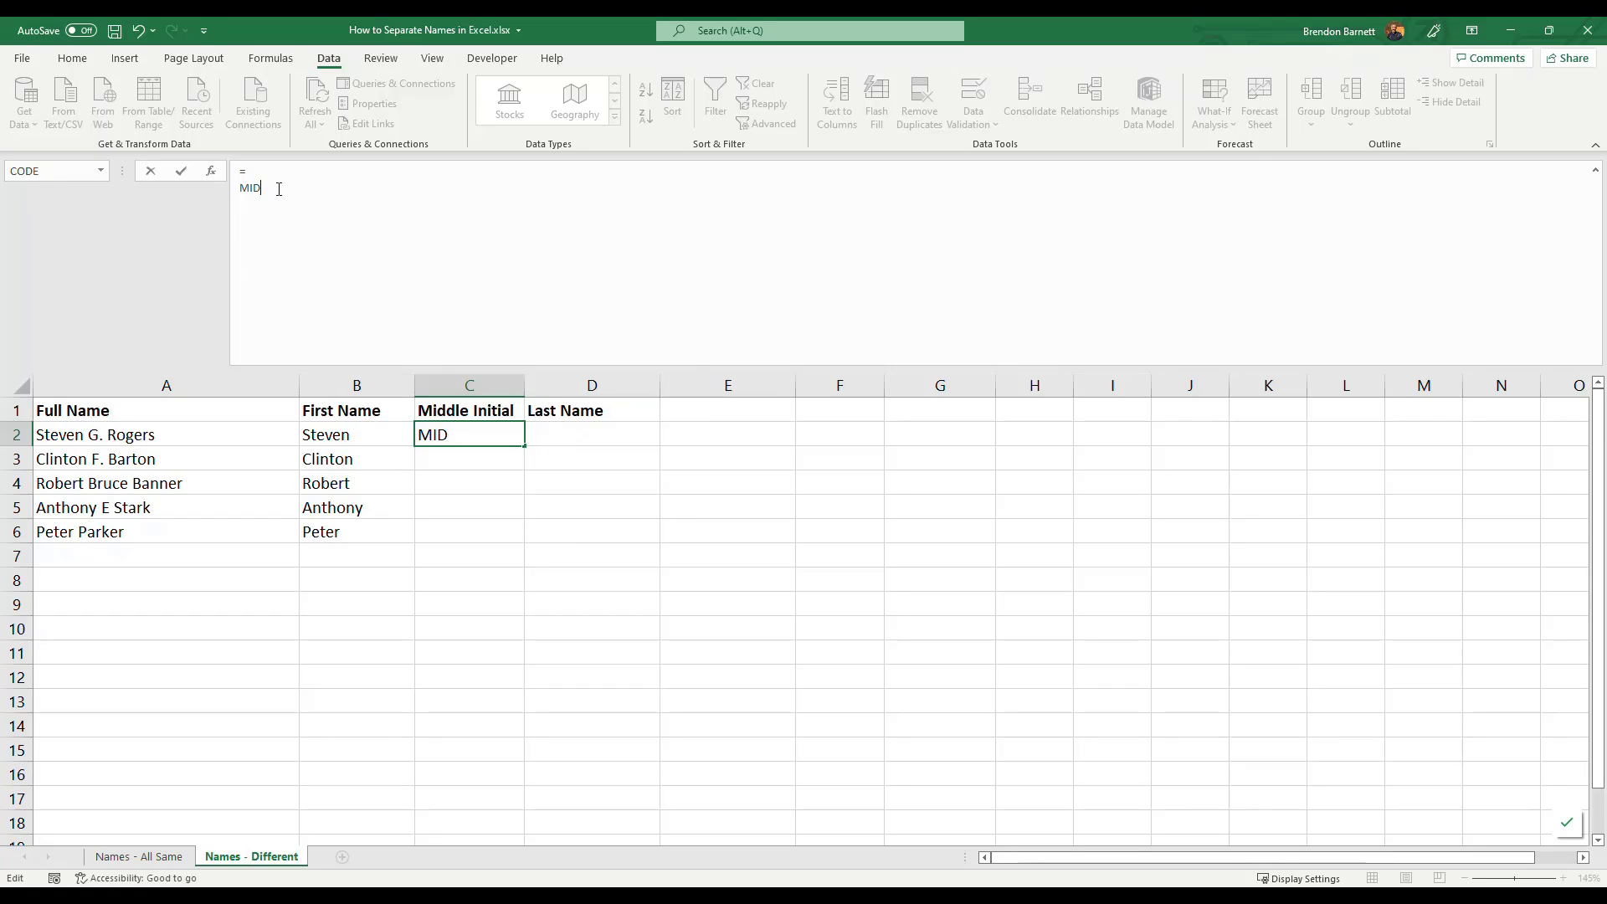
type("(")
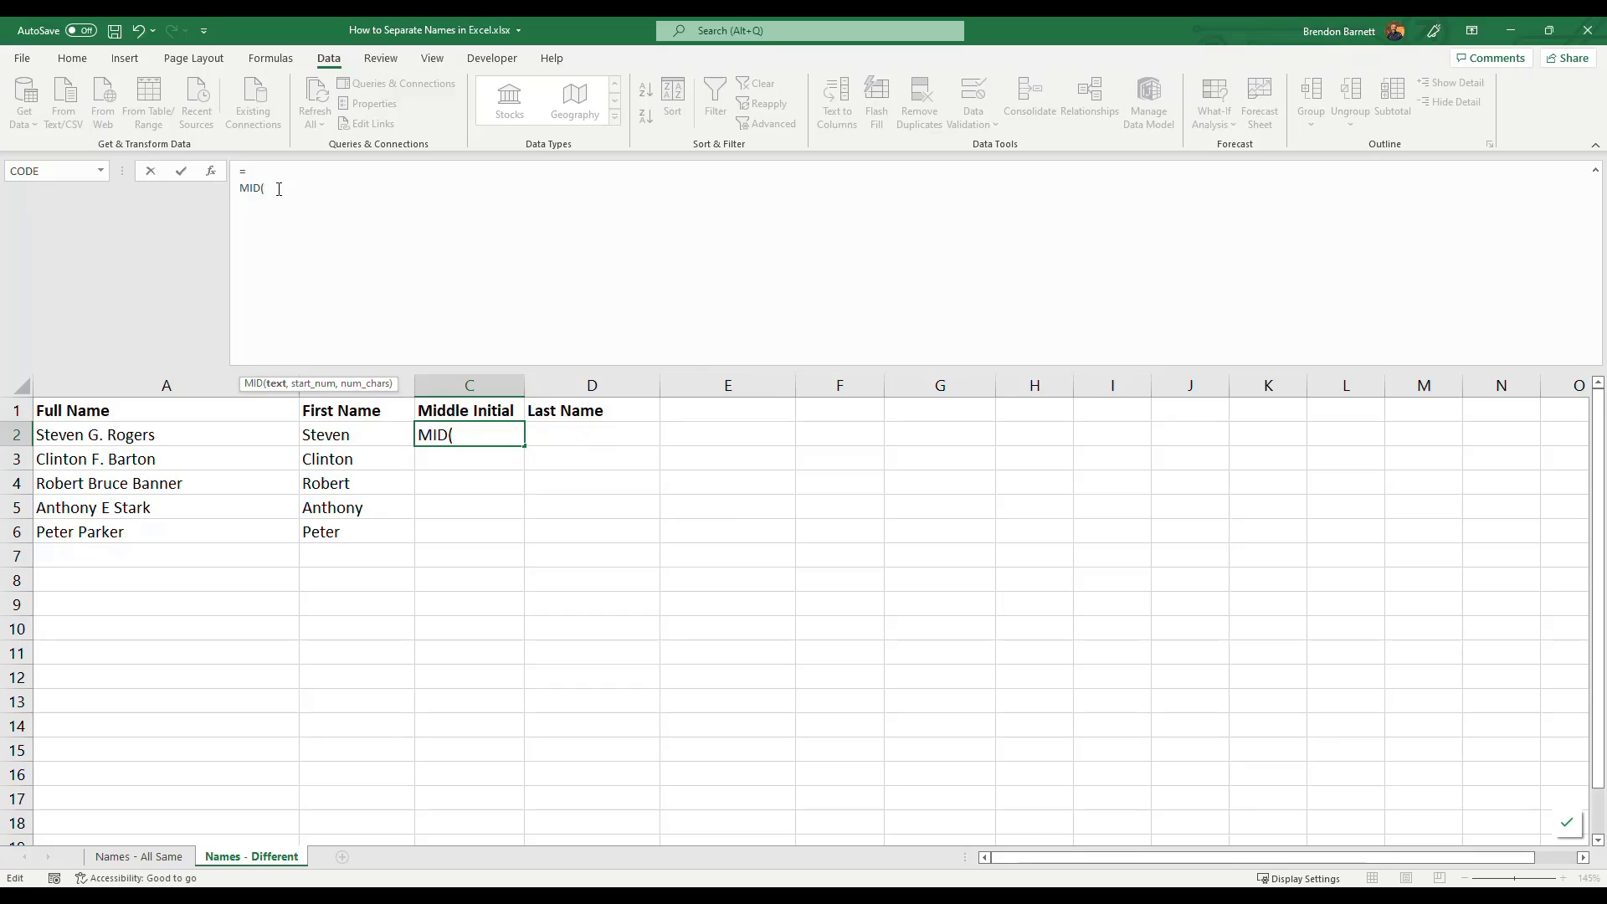
type("A2,")
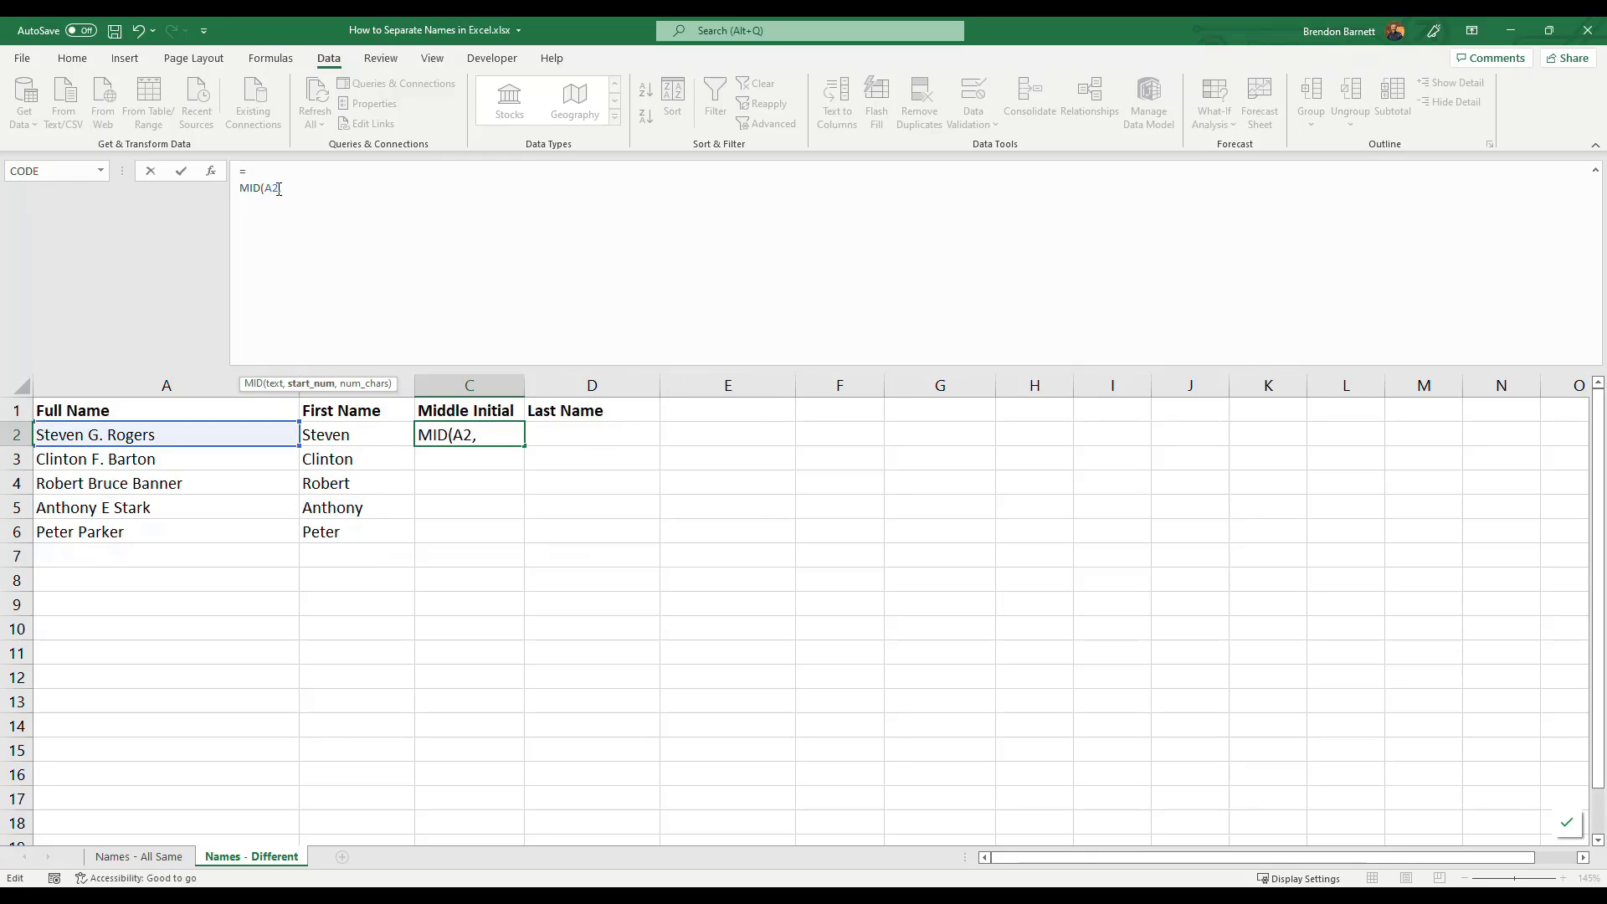
type("8,2)")
key("Return")
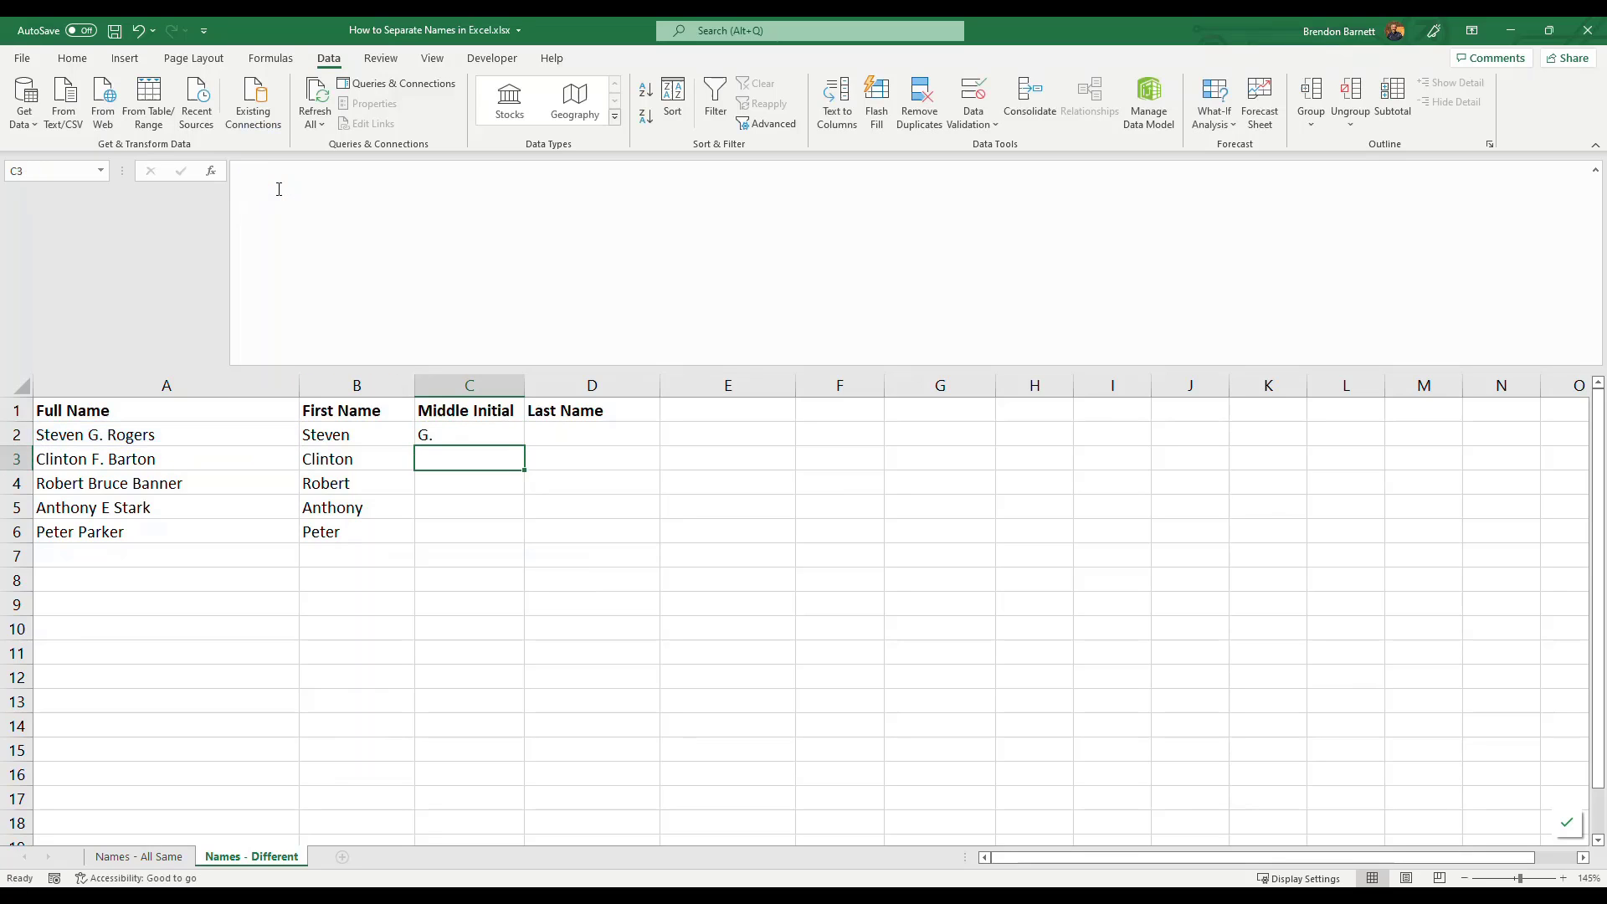
Fill the middle-initial formula from C2 down through C6.
left_click(461, 431)
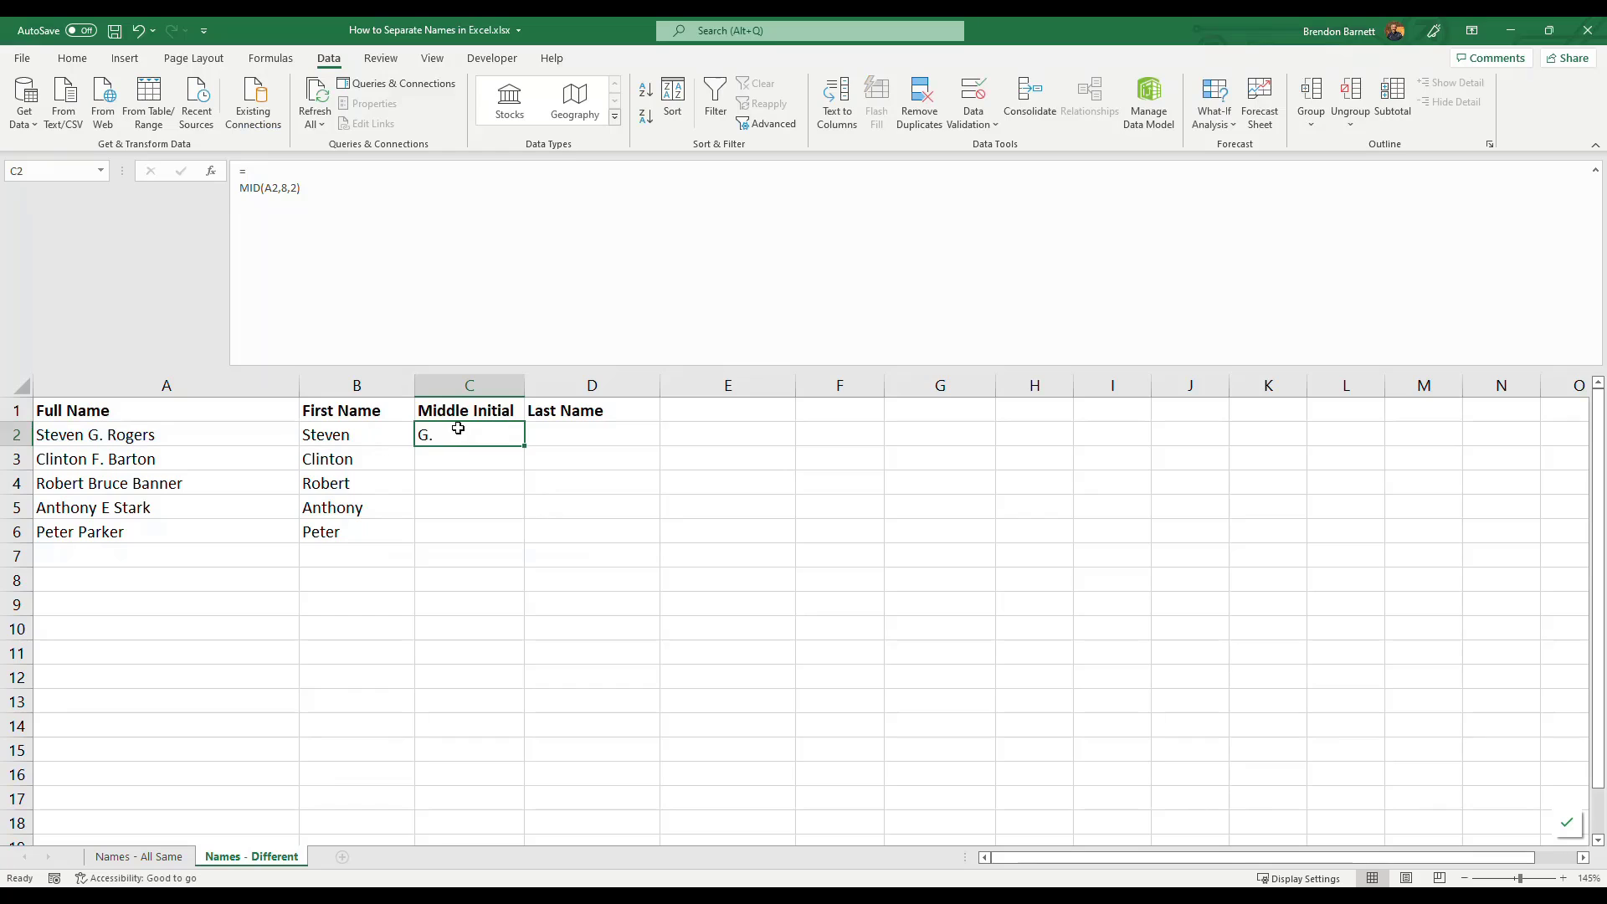
left_click(319, 191)
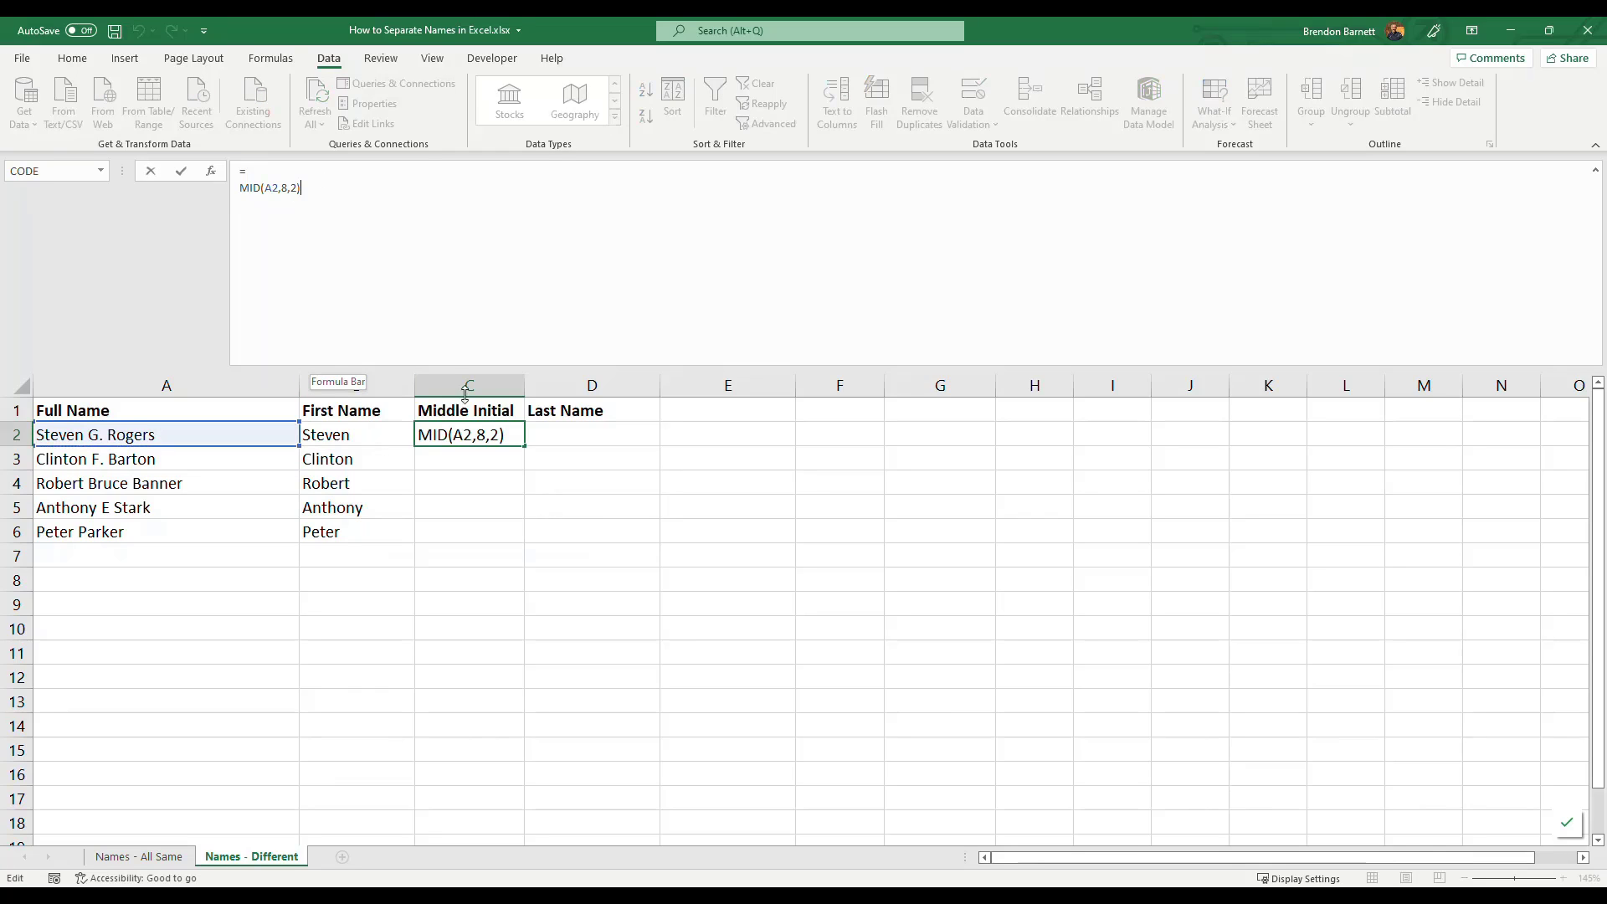
key("Escape")
left_click_drag(522, 447, 501, 550)
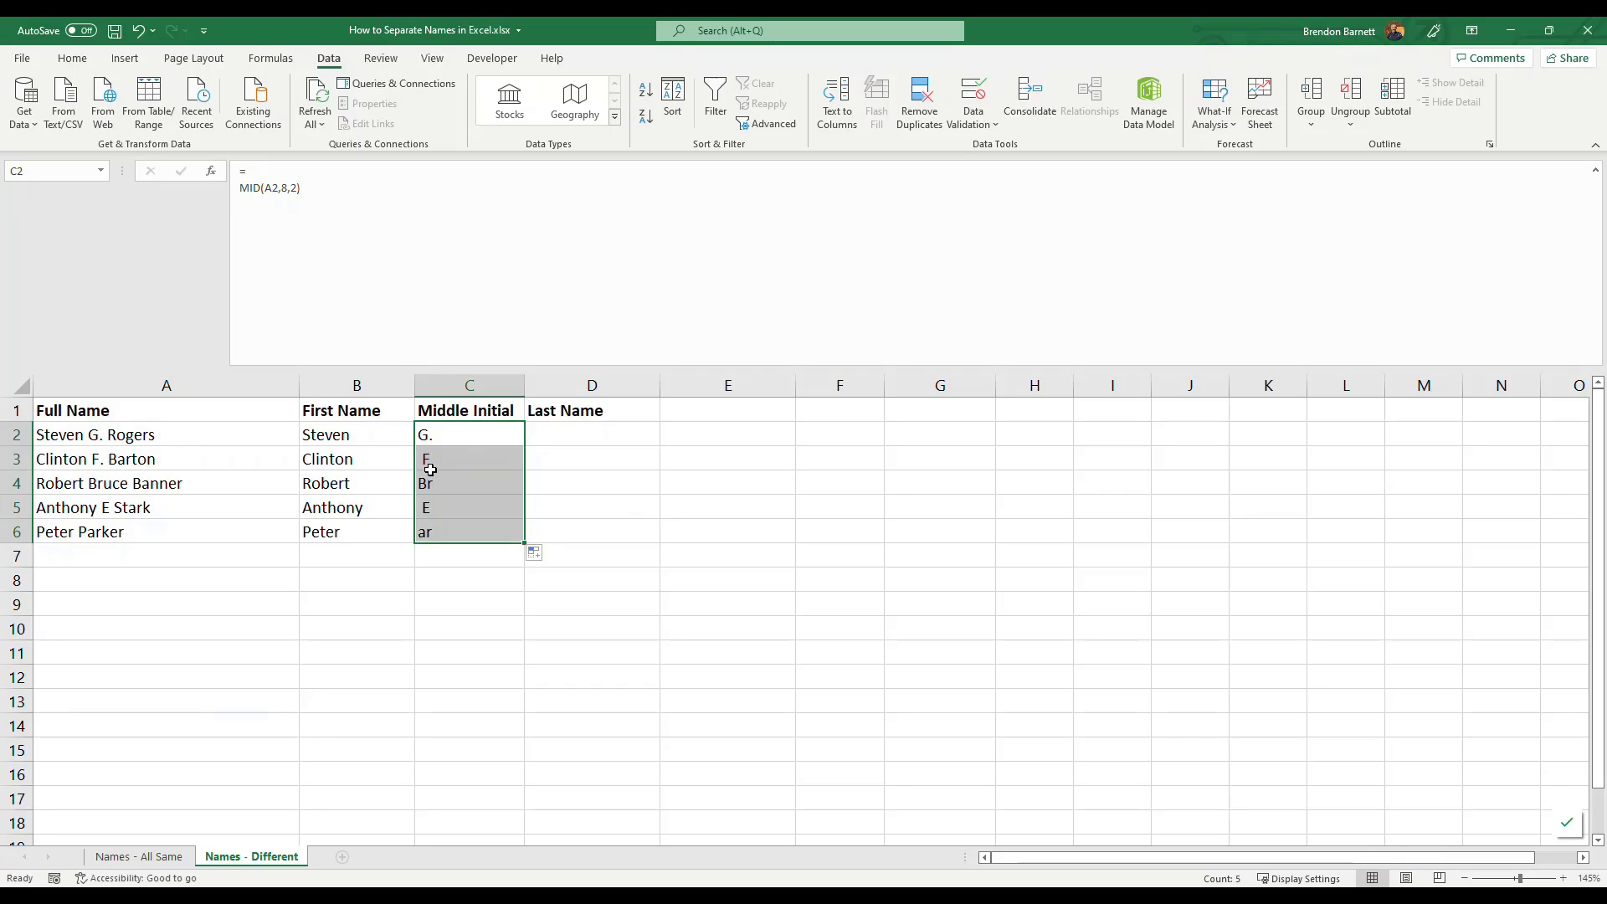
Clear the copied middle-initial formulas in C3:C6.
left_click(451, 455)
key("ctrl+shift+Down")
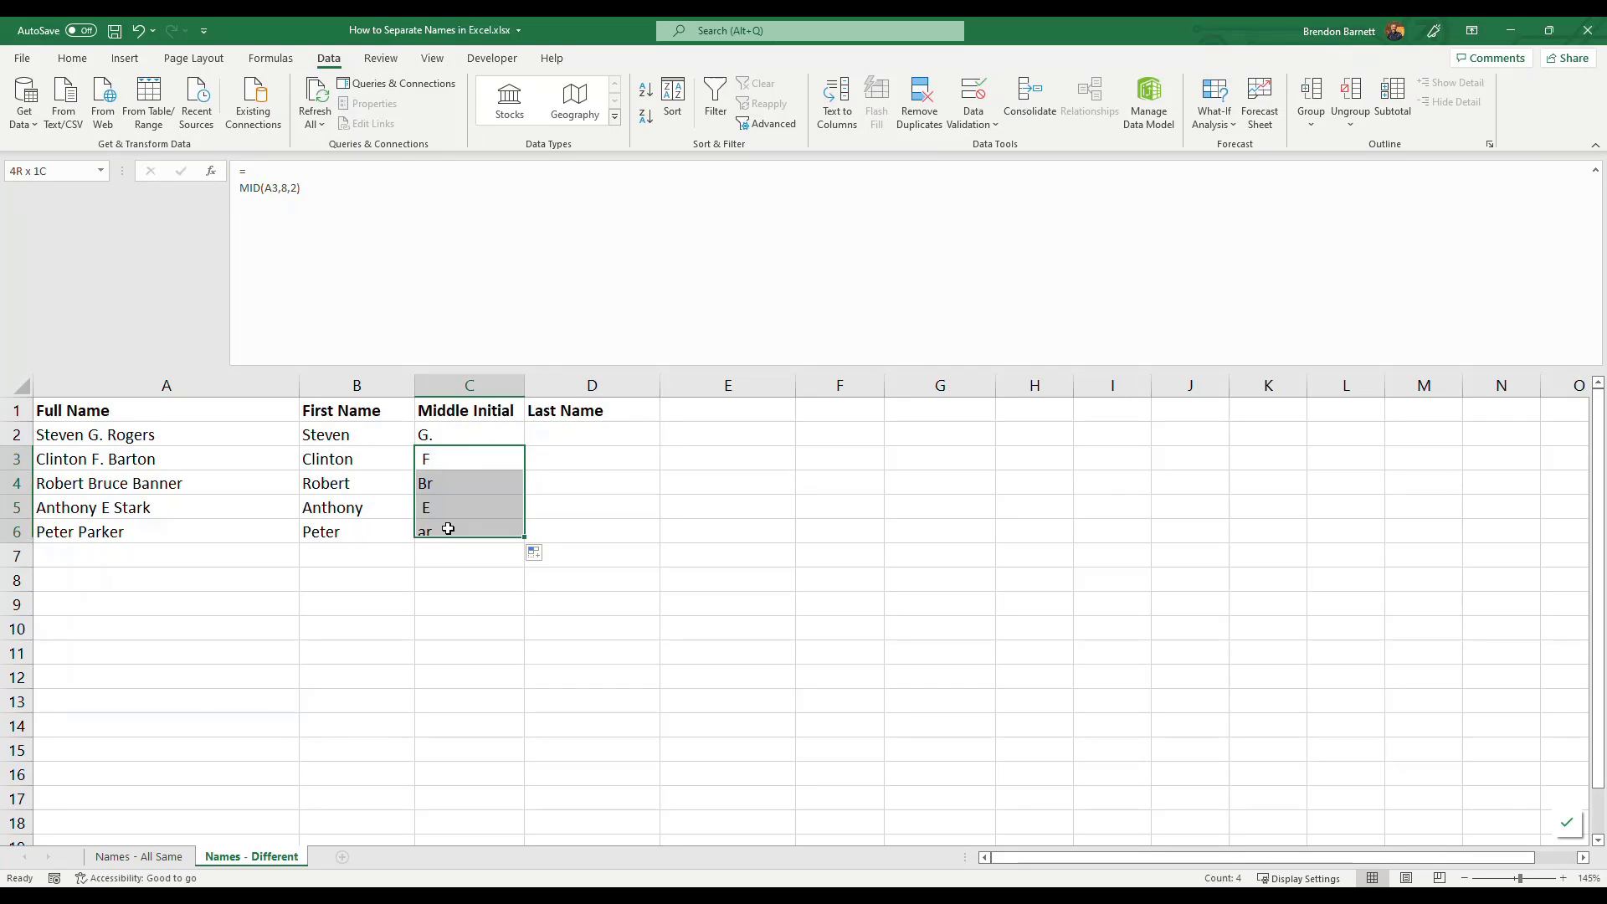
key("Delete")
Replace the MID arguments in C2 with TEXT, STARTING POSITION and NUMBER OF CHARACTERS on separate lines, ending with a closing parenthesis and a blank line.
left_click(451, 434)
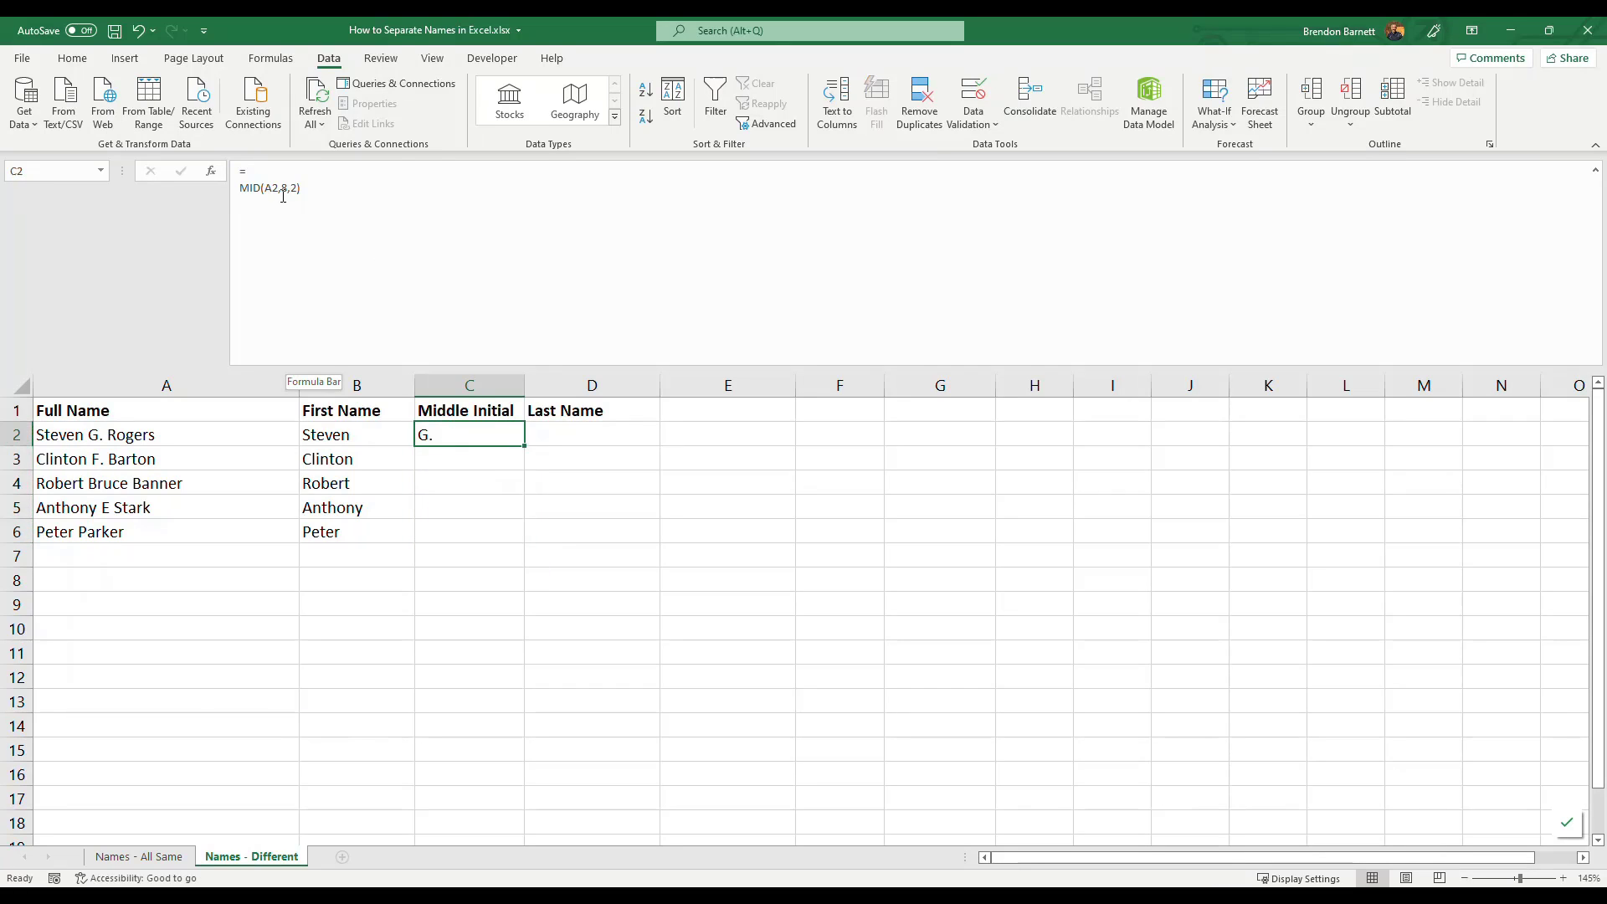
left_click_drag(303, 189, 266, 191)
key("Delete")
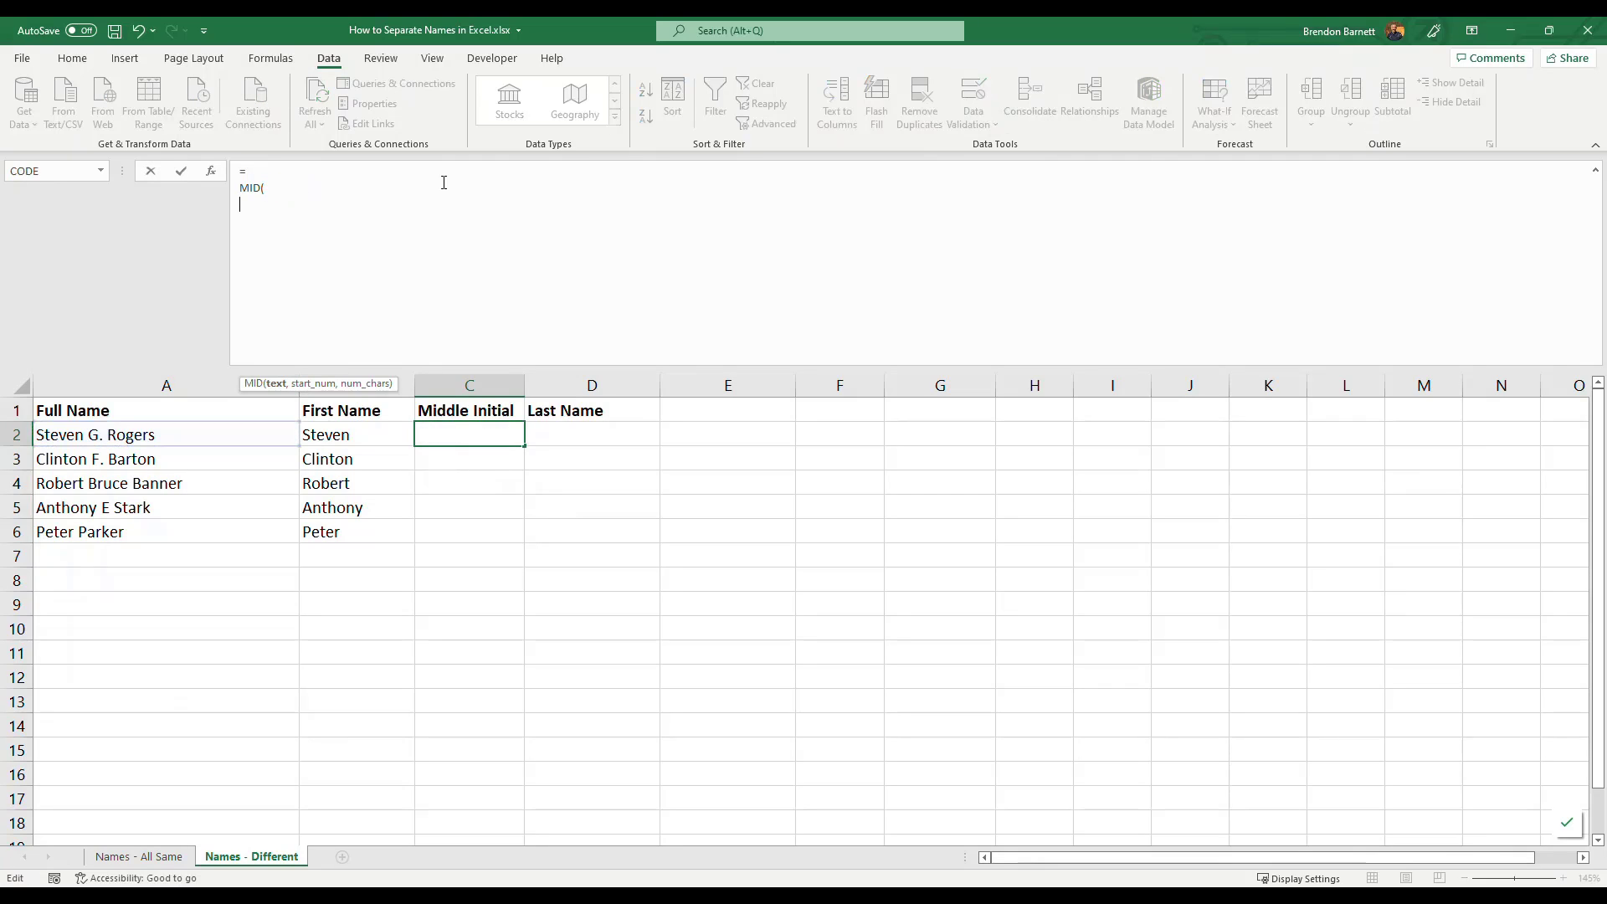
type("TEXT,")
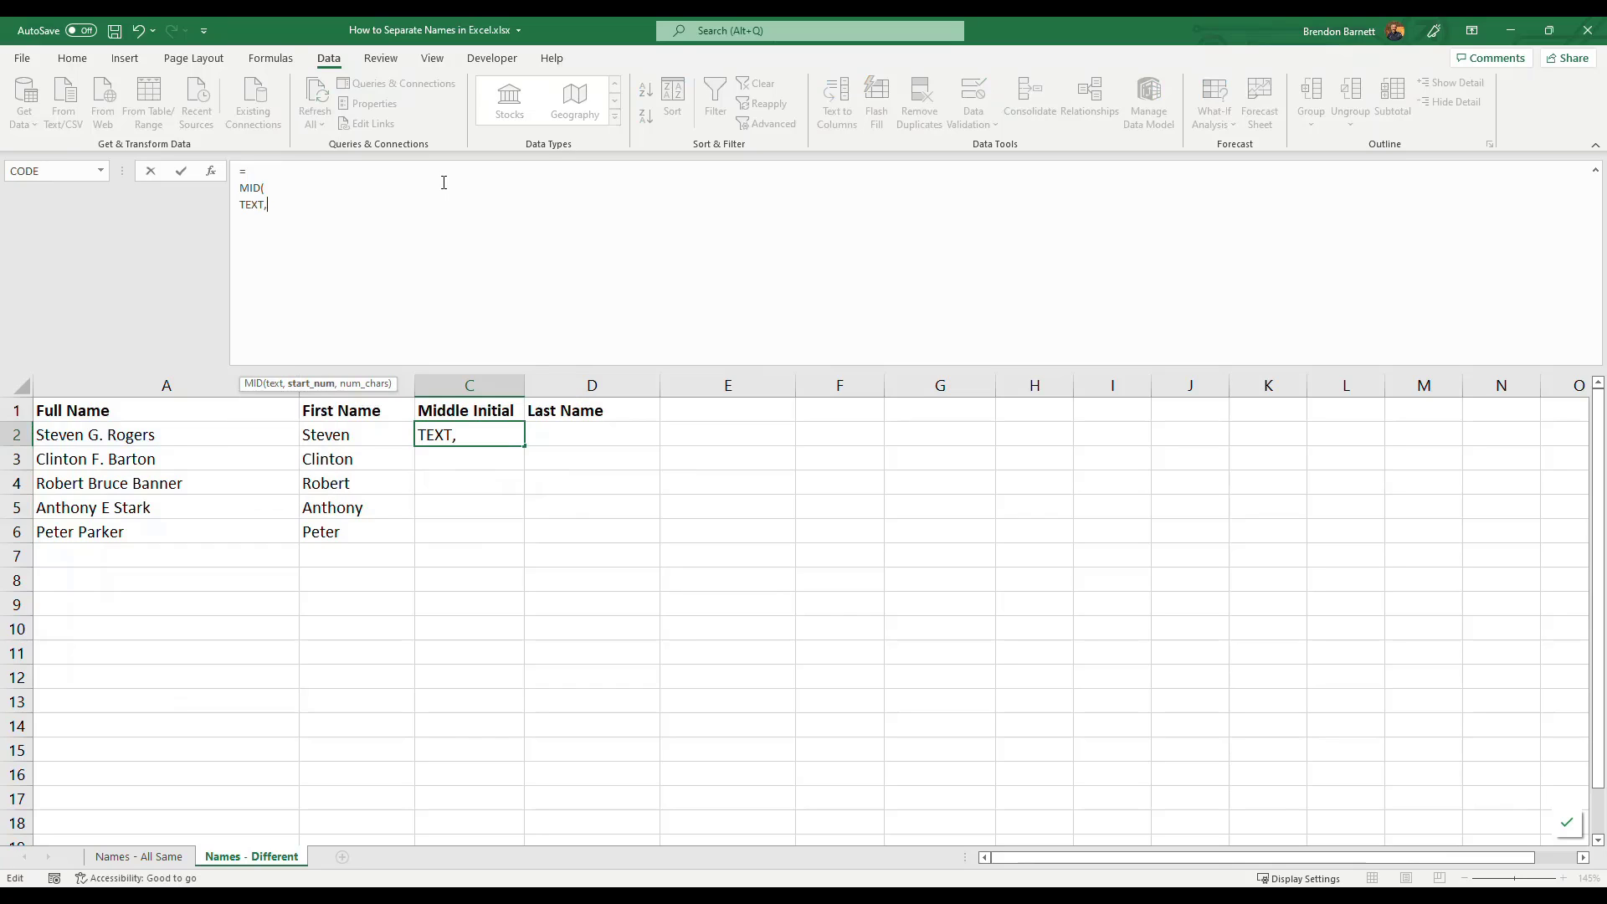
key("alt+Return")
type("STARTING POSITION")
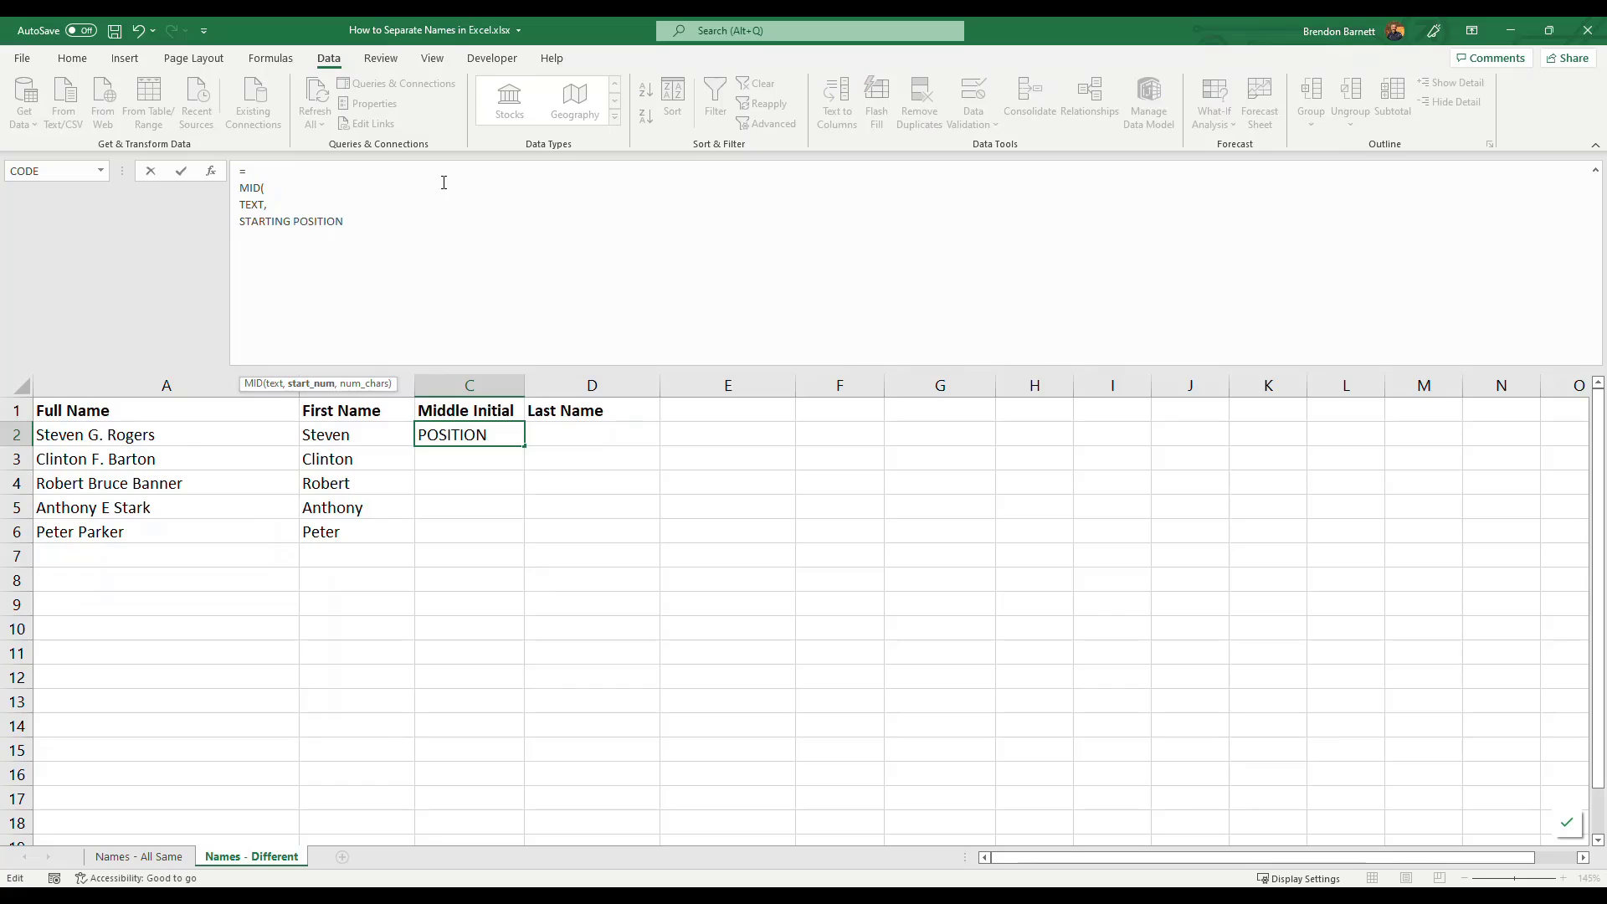
type(",")
key("alt+Return")
type("NUMB")
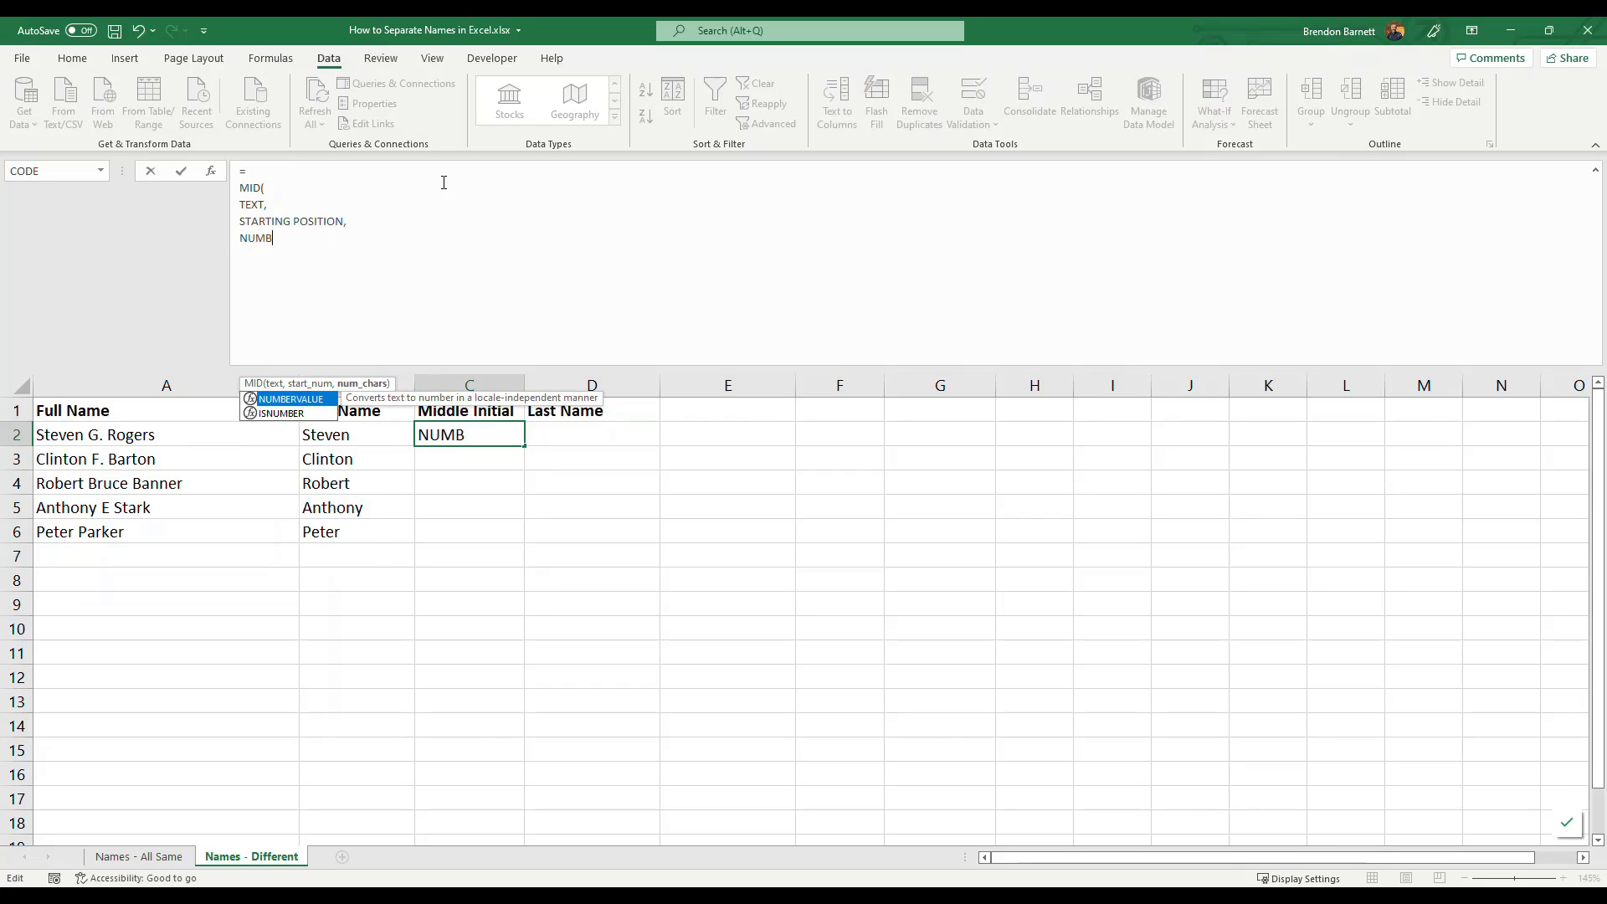
type("ER OF CHARACTERS")
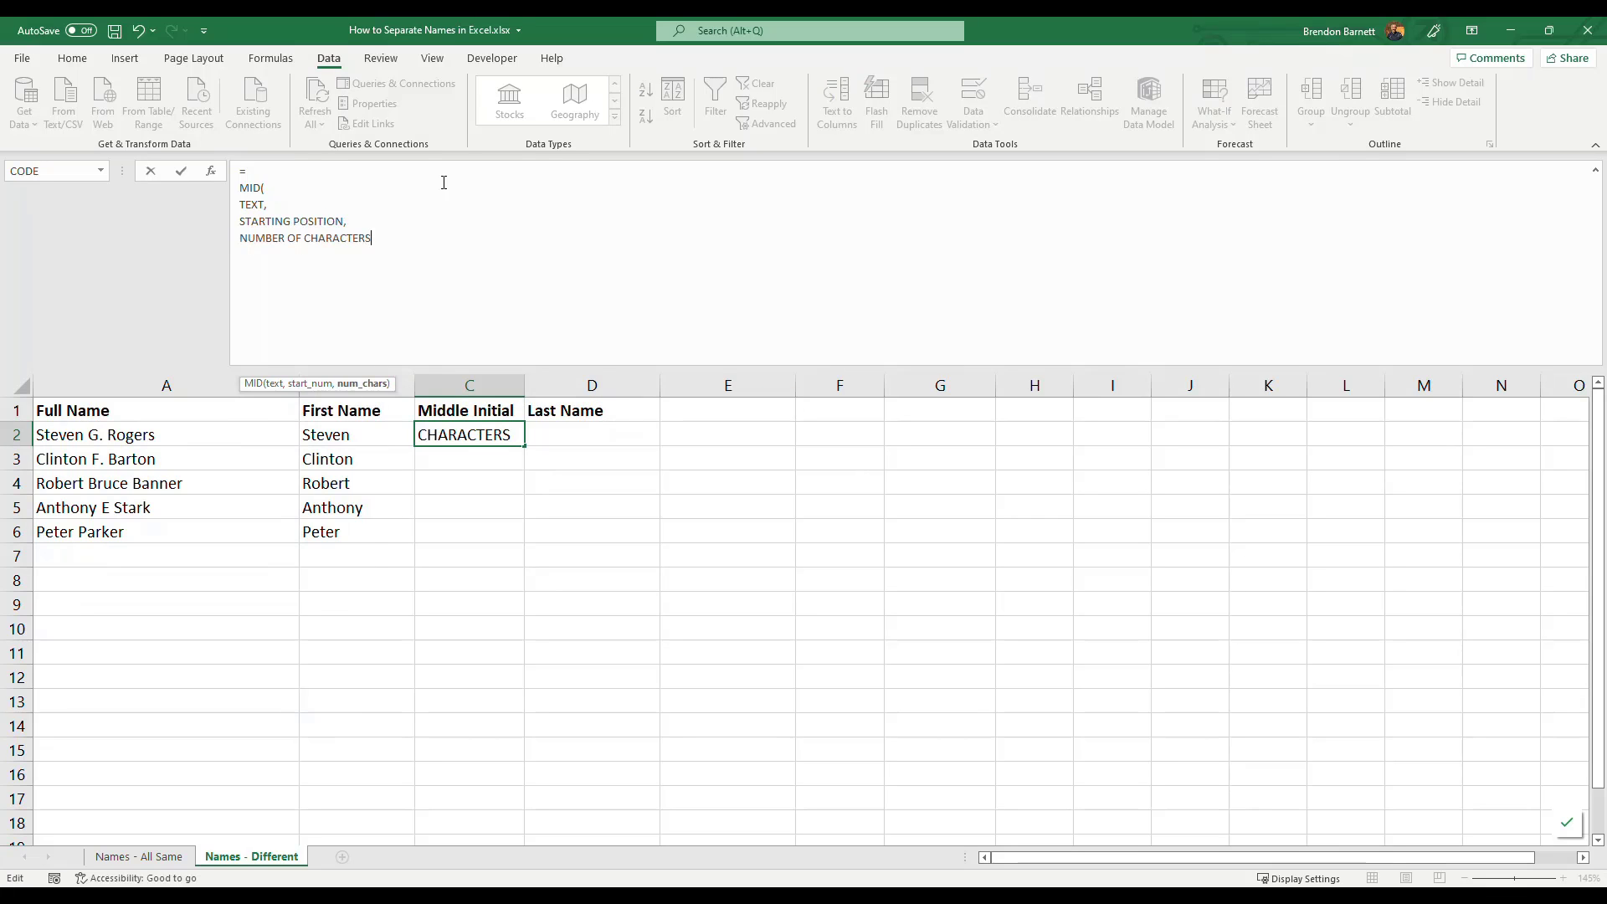
key("alt+Return")
type(")  ")
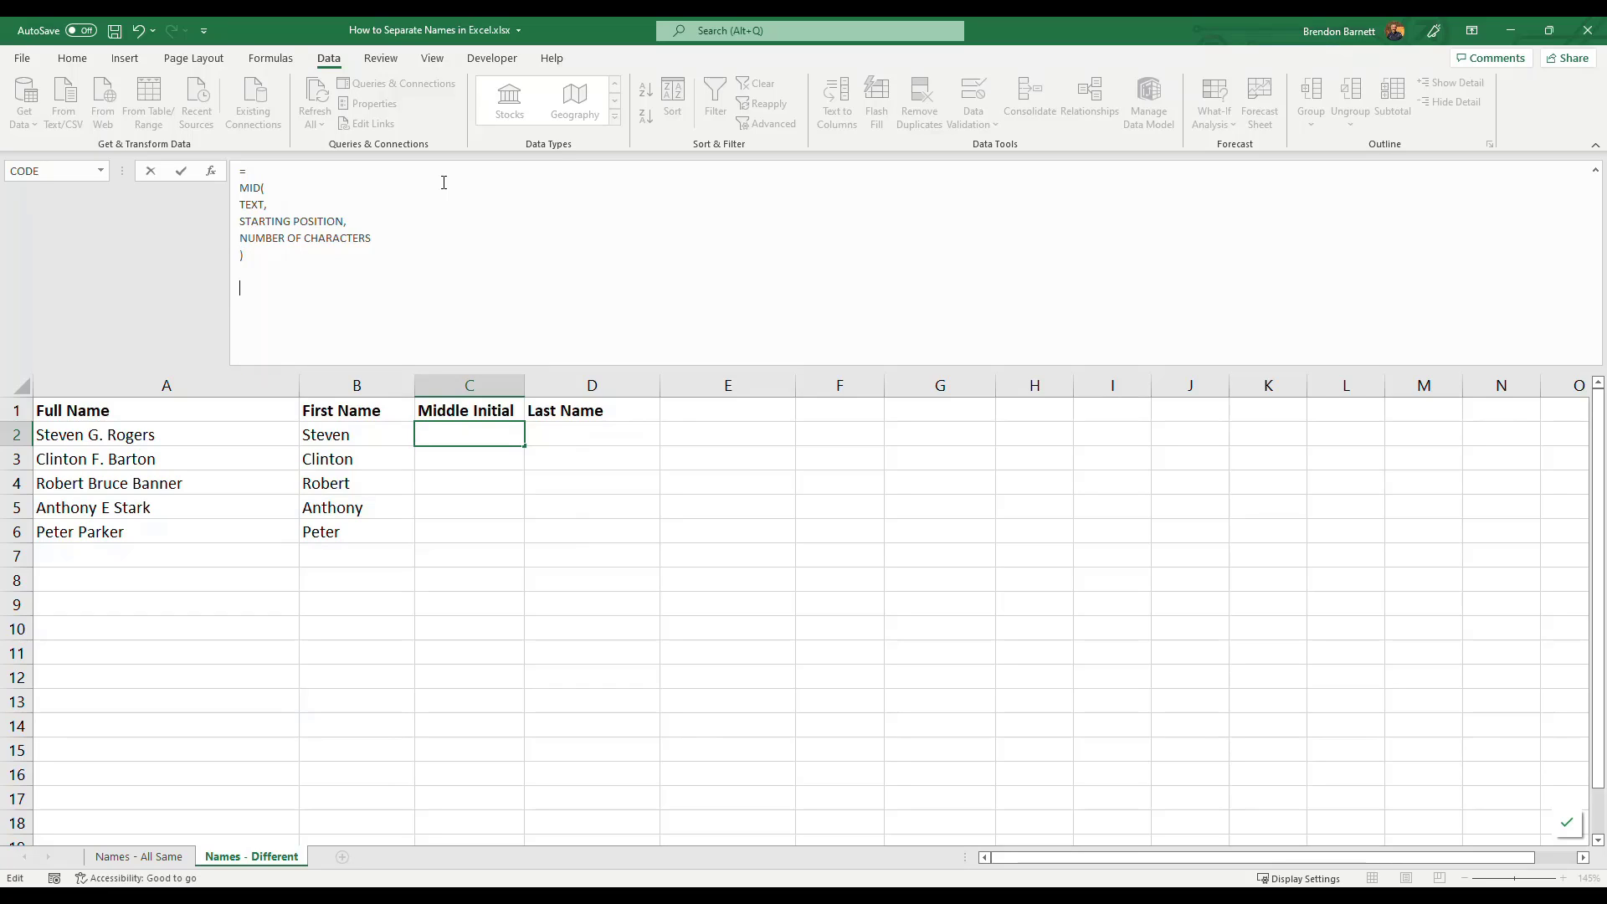
Below the placeholder template, start a second MID with A2 as the text and SEARCH(" ",A2,1) as the starting position, on separate lines.
type("MID(")
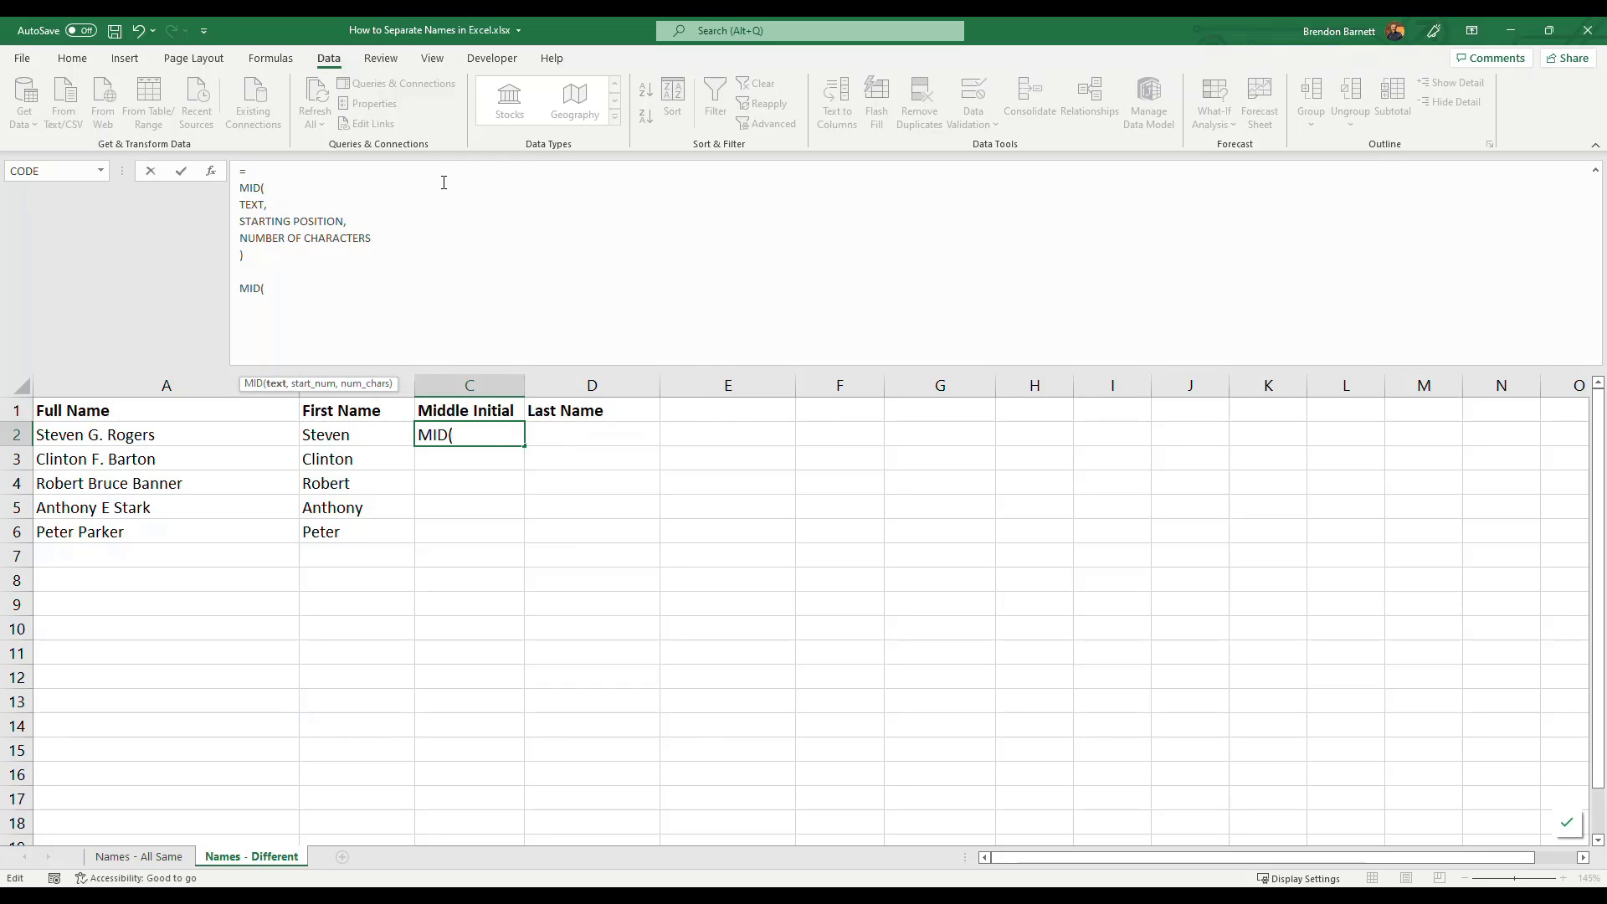
key("alt+Return")
type("A2,")
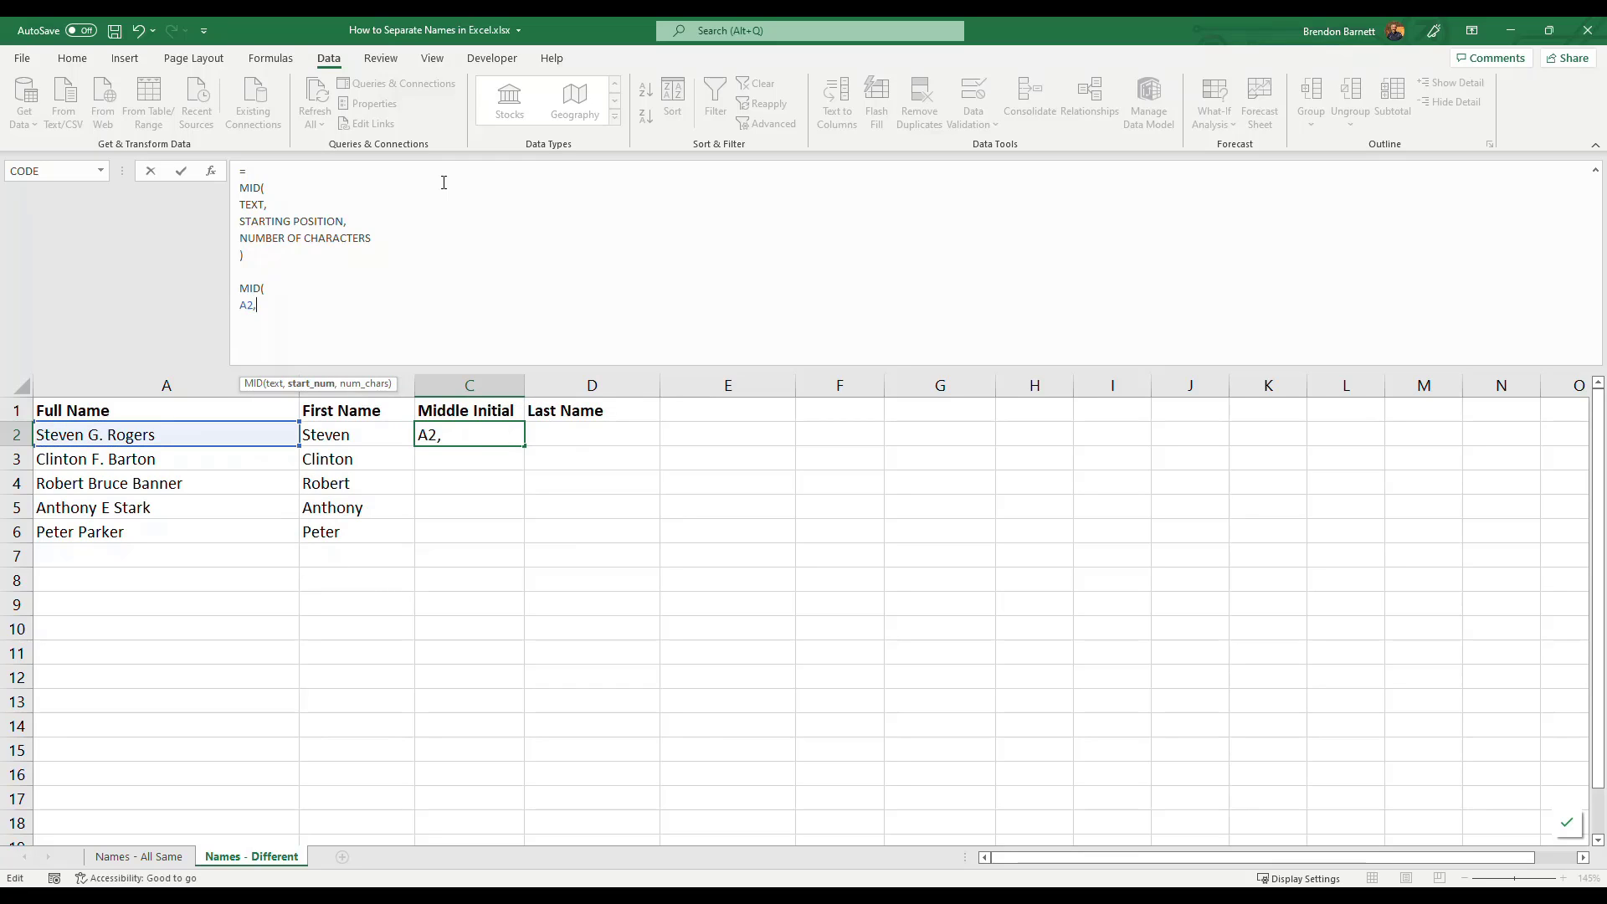
key("alt+Return")
type("SEARCH(")
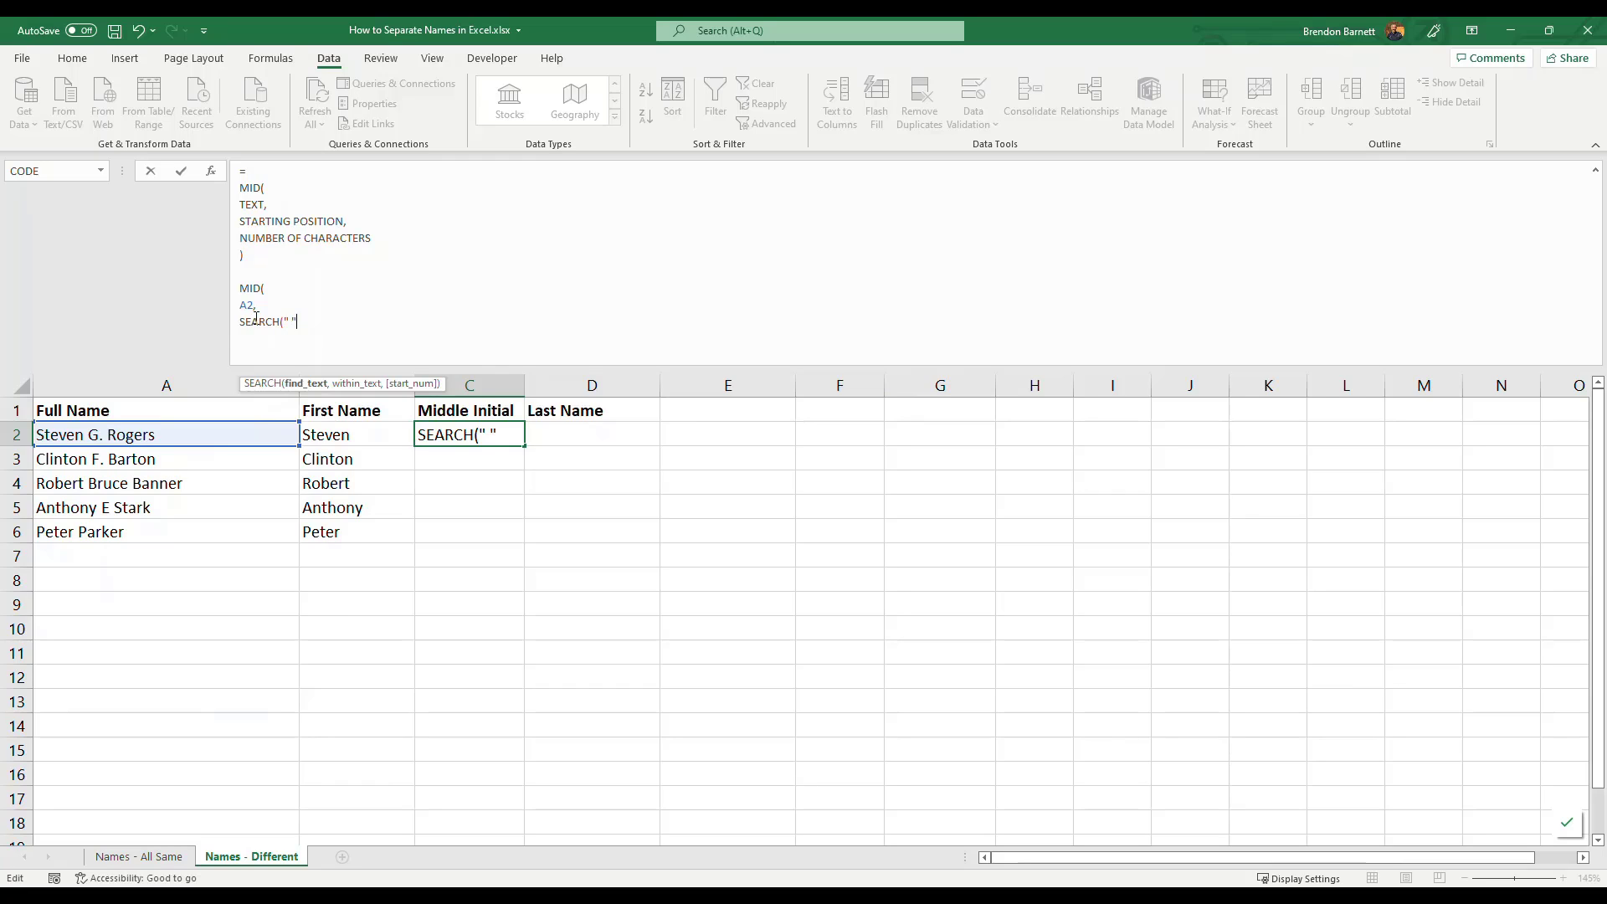
type("\" \",A2")
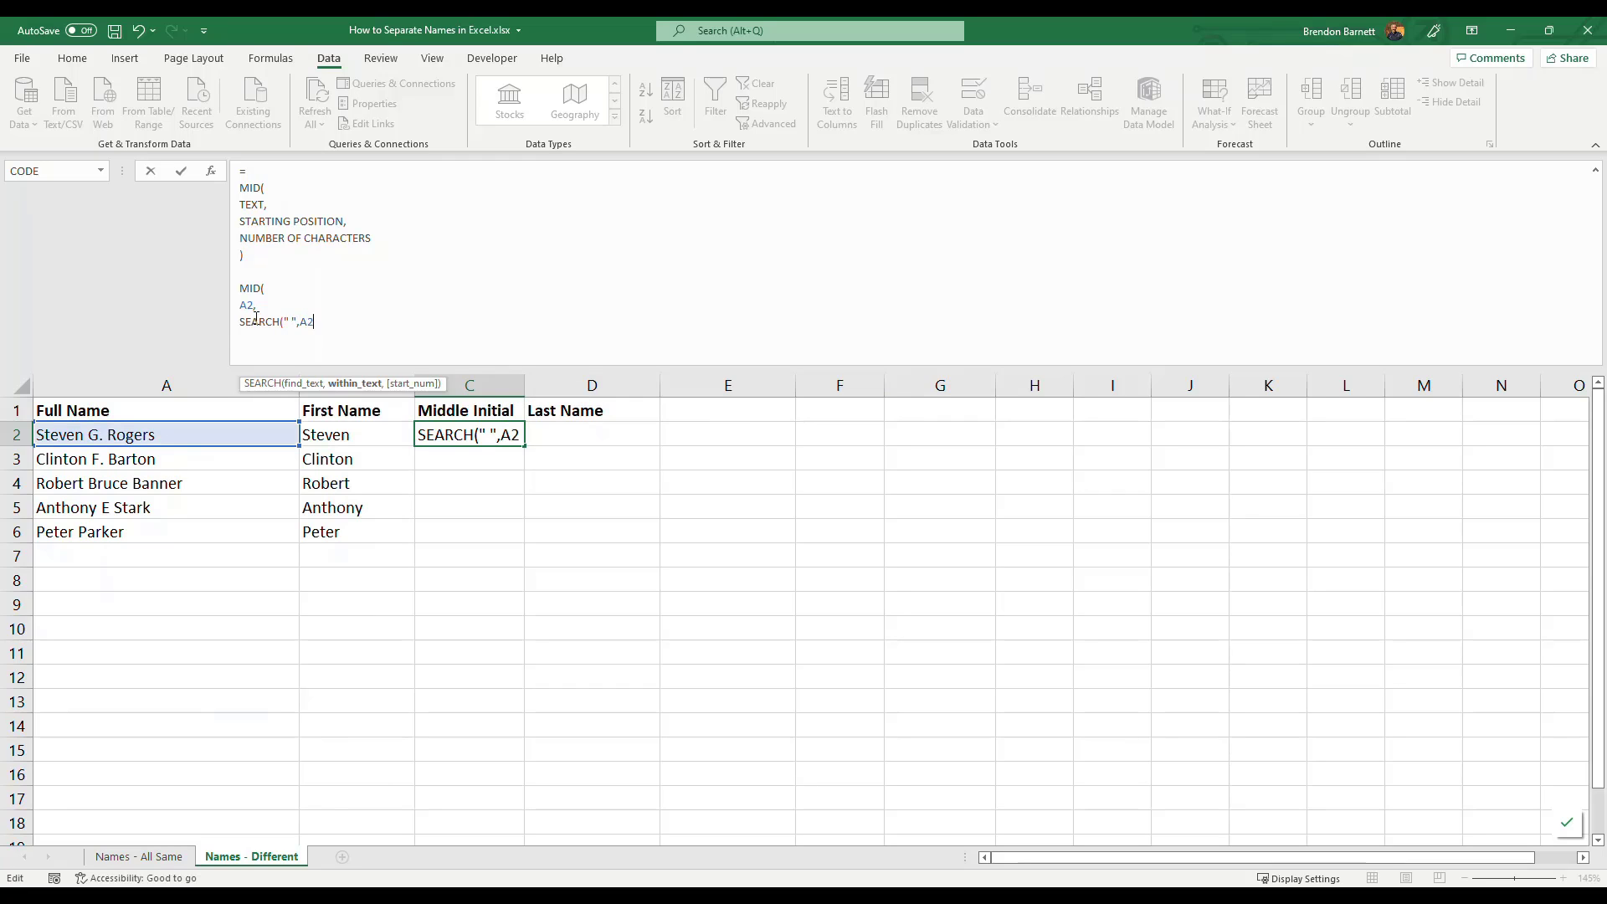
type(",1)")
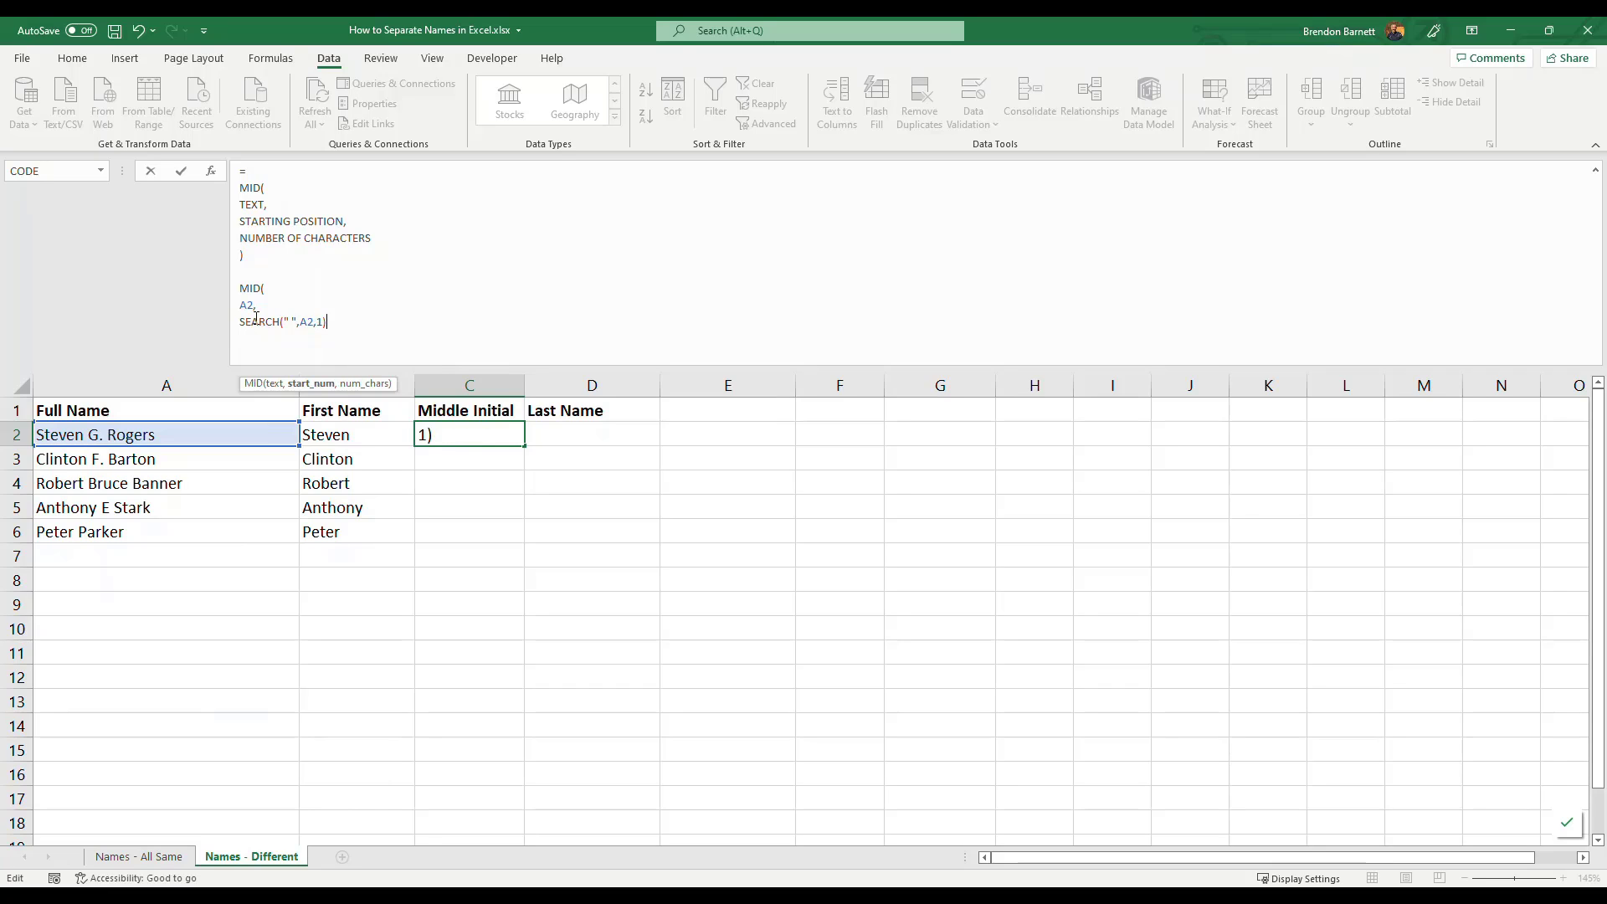
Check the SEARCH function's arguments and complete the starting-position line as SEARCH(" ",A2,1)+1, with a trailing comma.
left_click(262, 315)
left_click(213, 170)
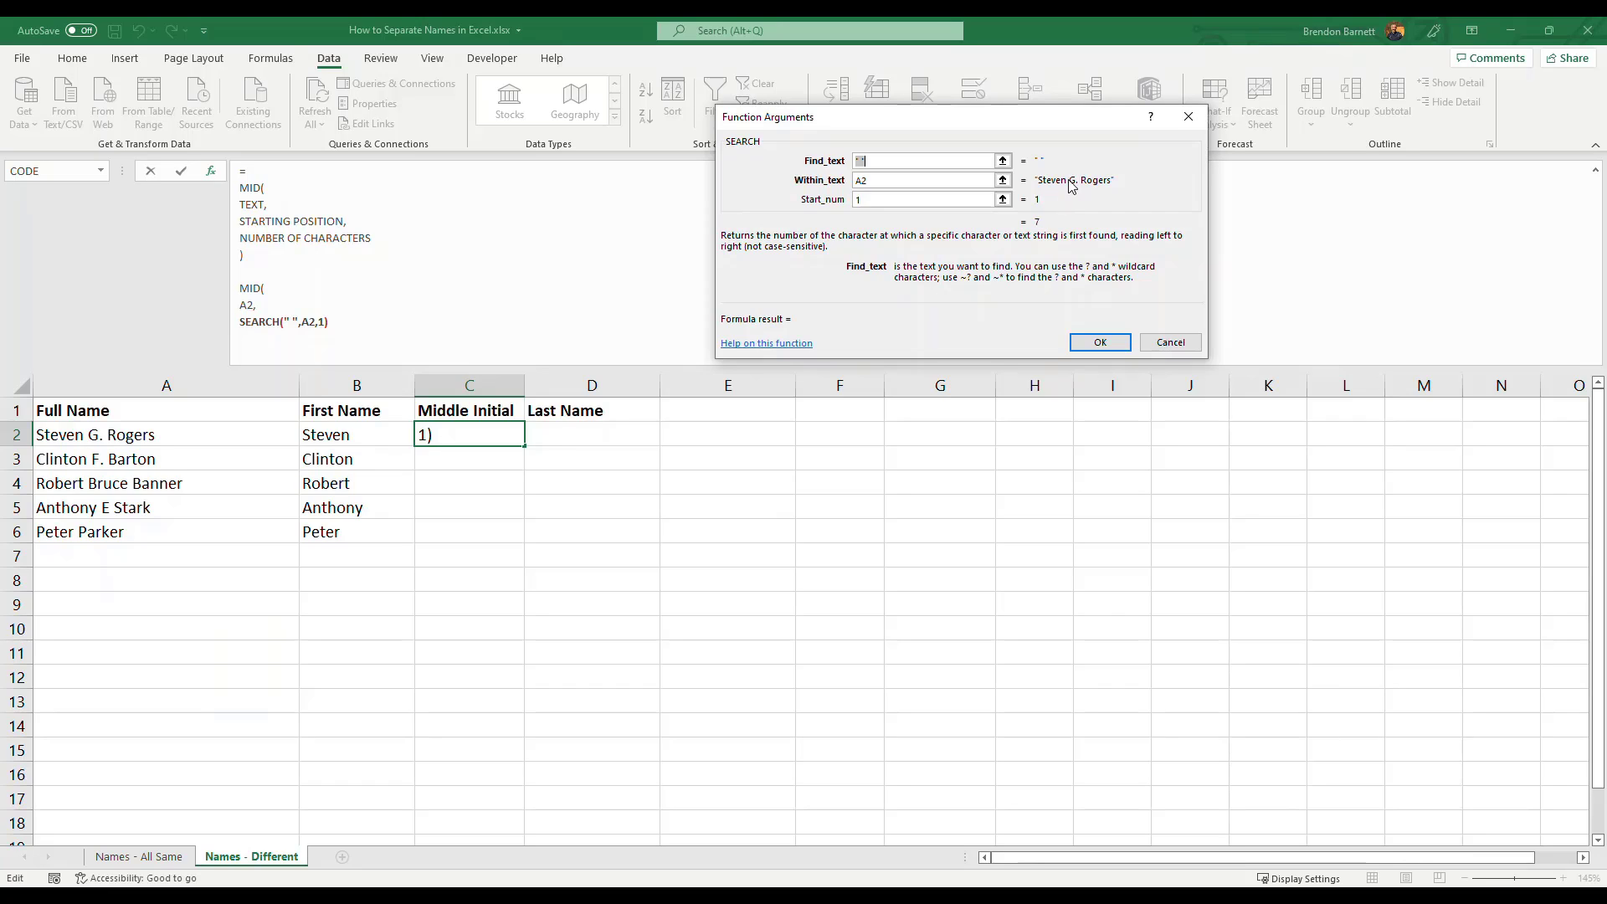
left_click(347, 319)
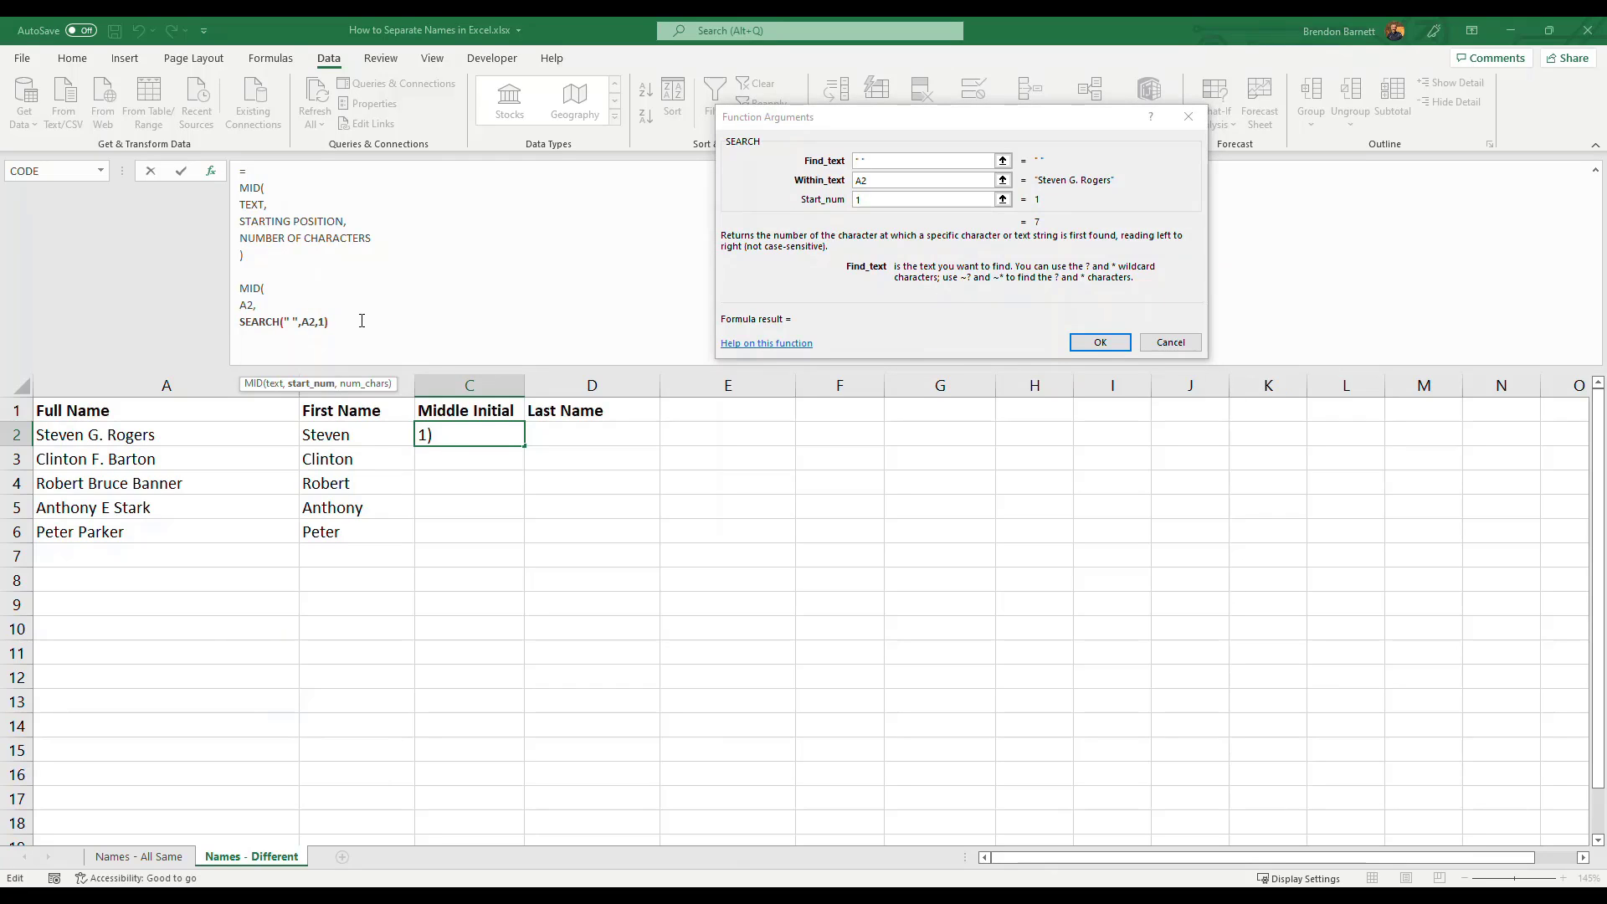
type("+1")
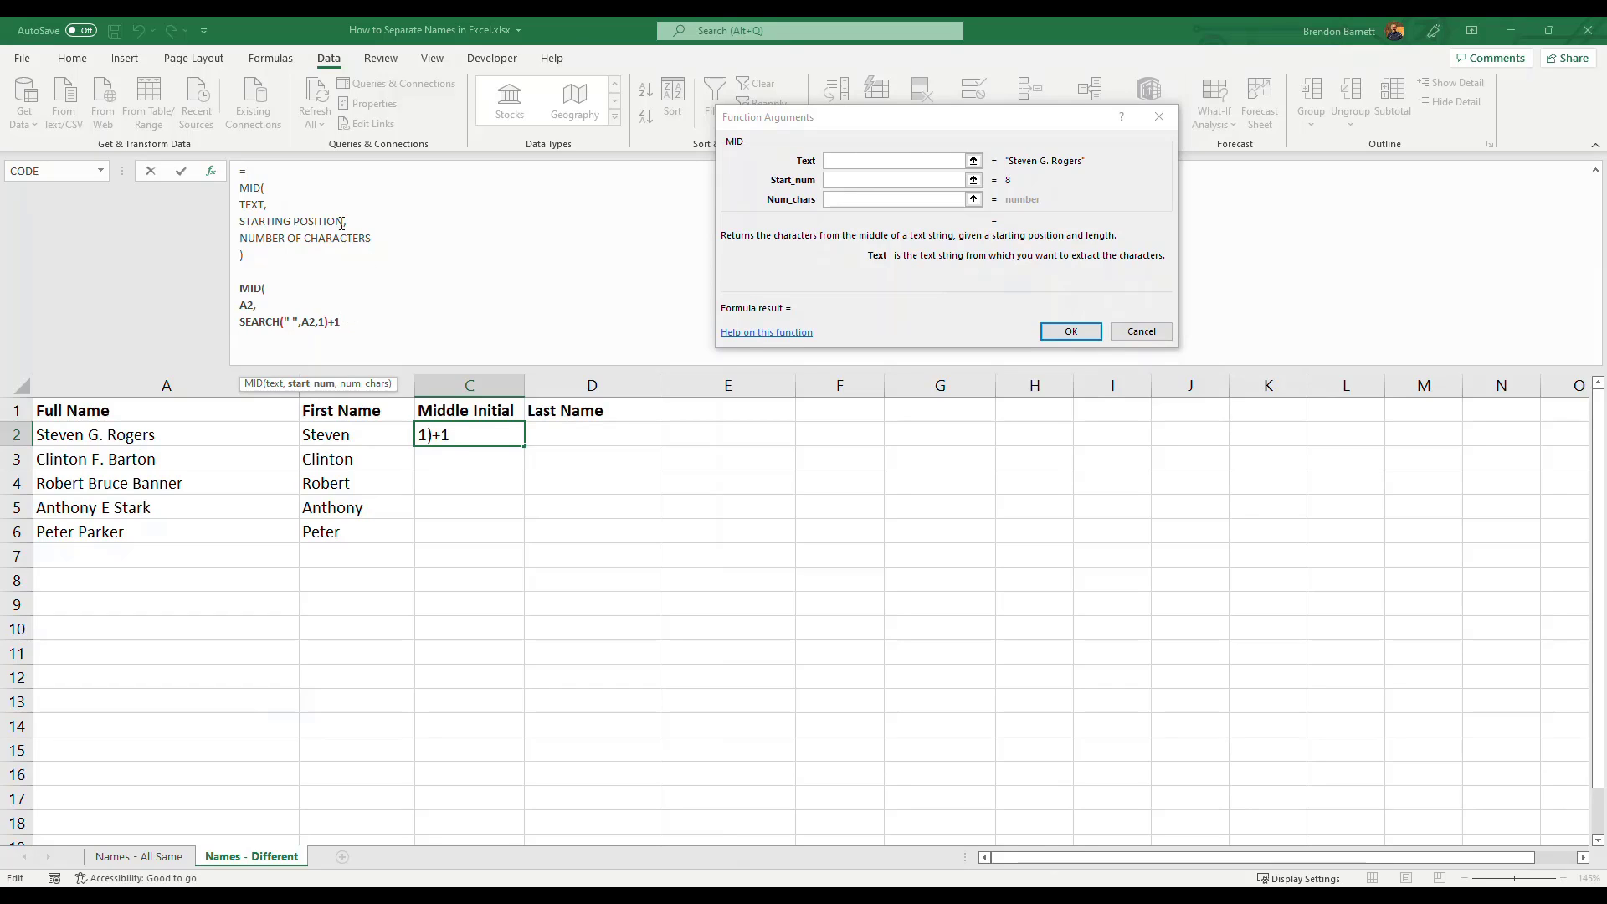
left_click_drag(364, 223, 245, 233)
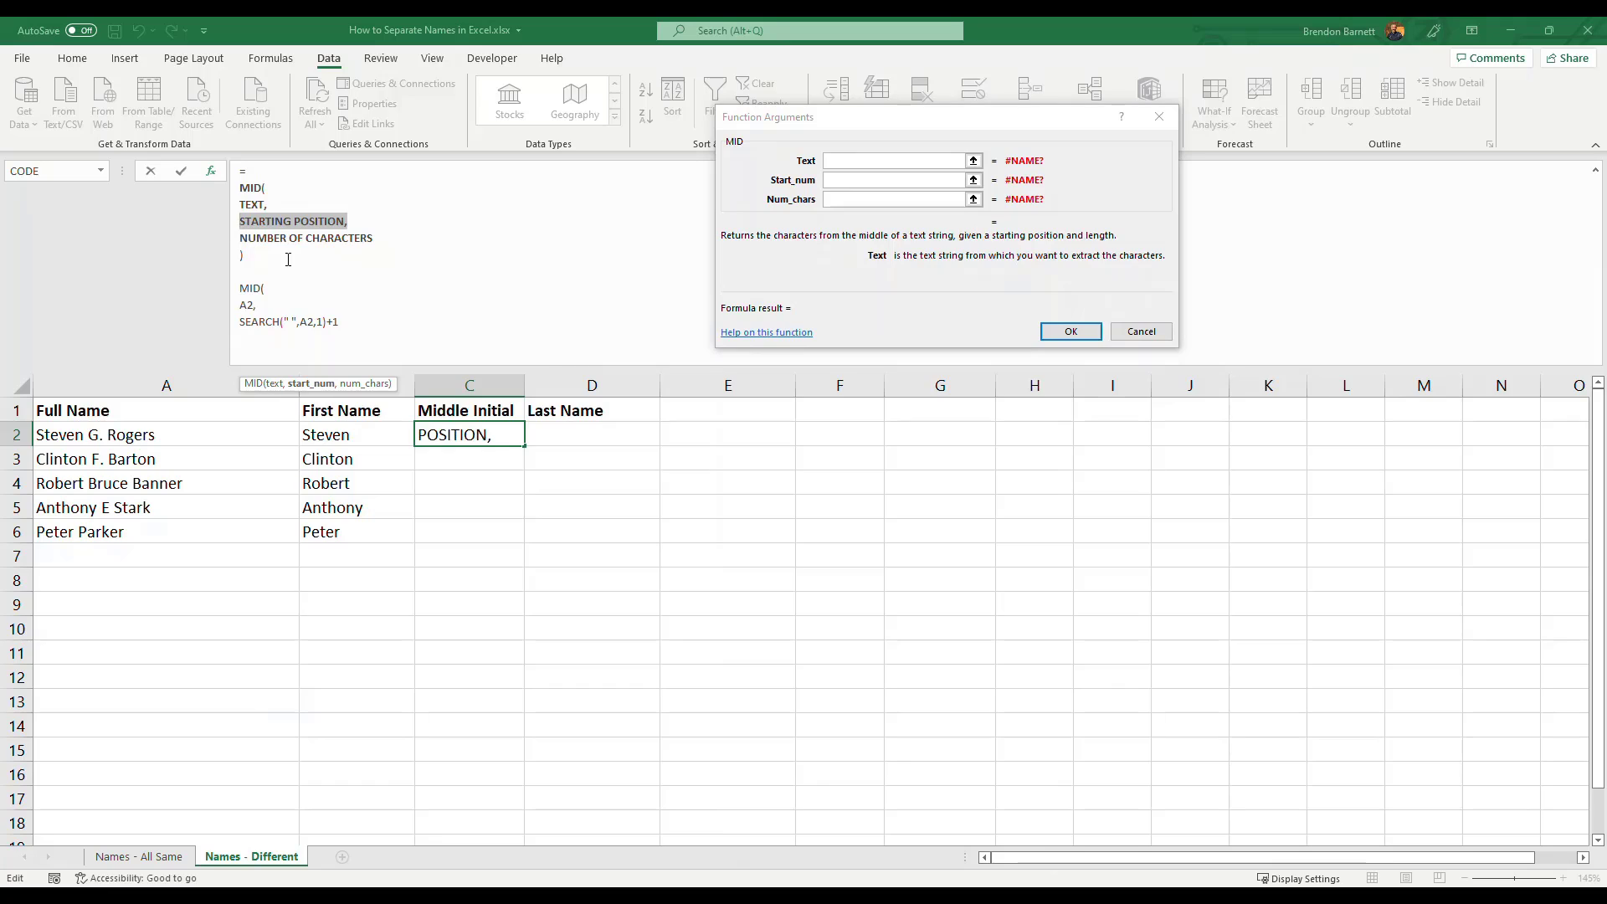
left_click(356, 323)
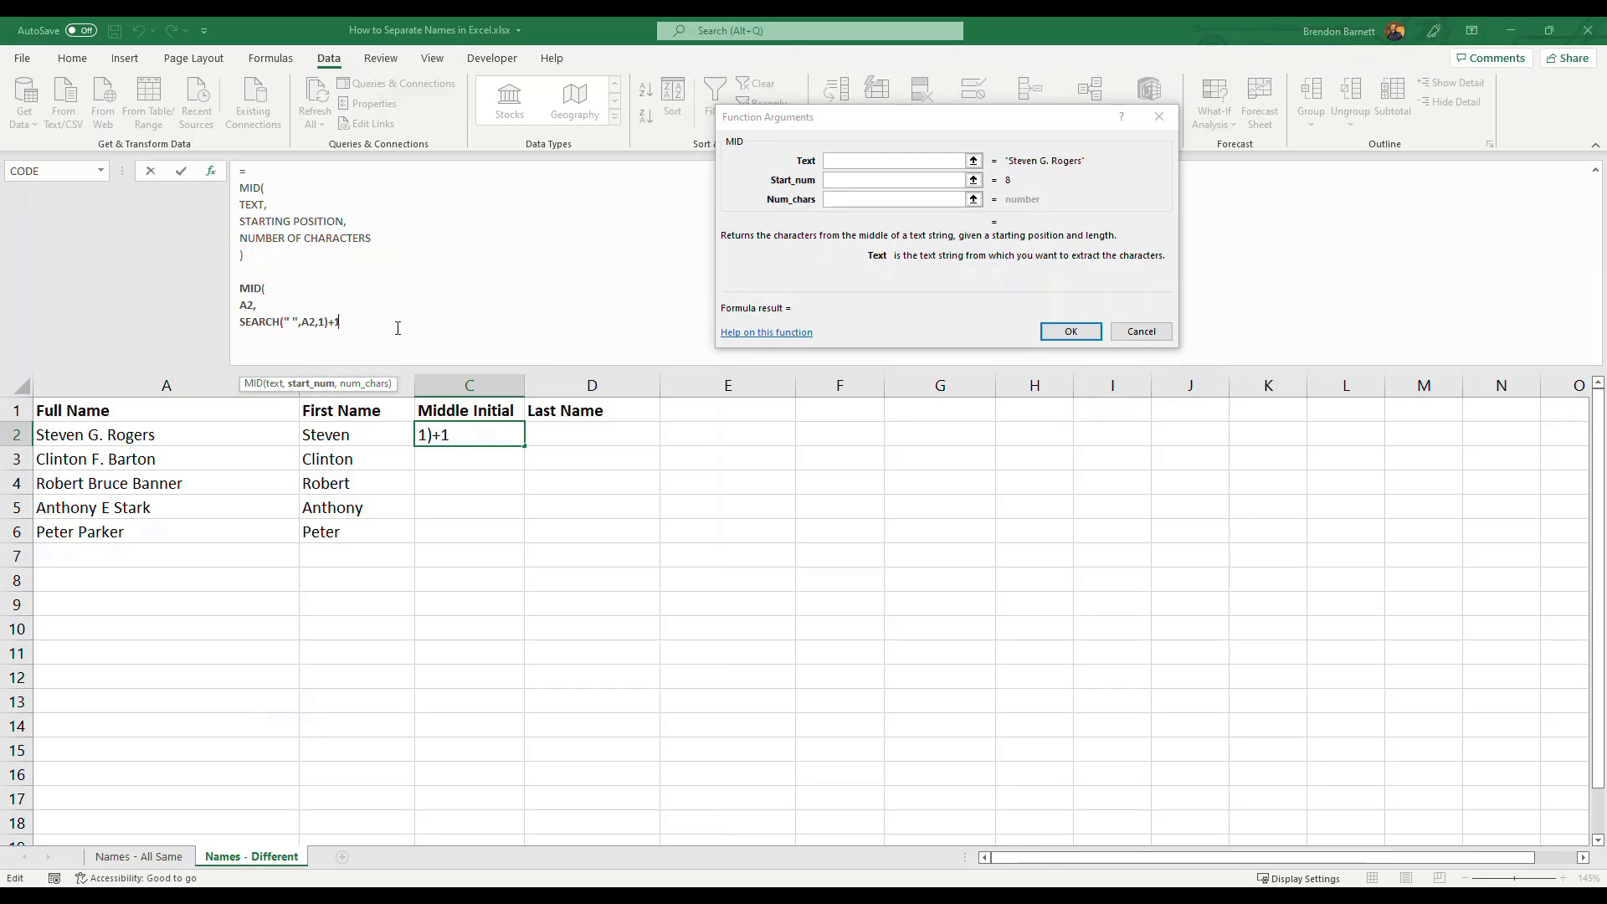
type(",")
Annotate the NUMBER OF CHARACTERS placeholder with (POSITION OF 1ST CHAR LAST NAME - POSITION 1ST CHAR OF MID NAME), keeping the whole line unobstructed.
left_click(402, 241)
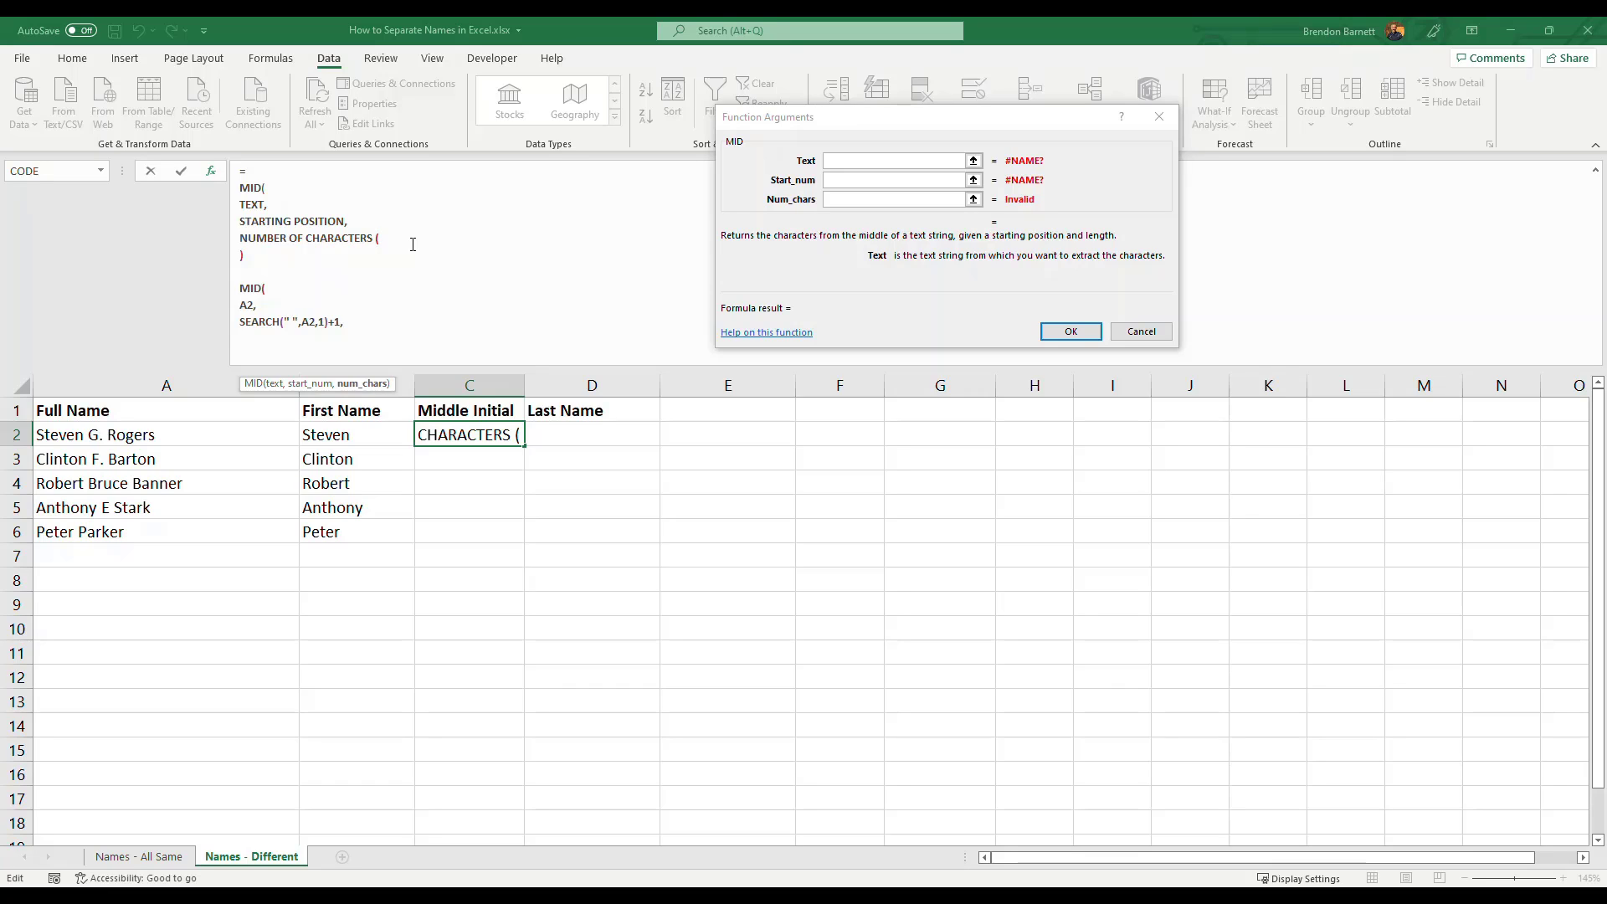
type("(POSITION OF 1ST CHAR LAS")
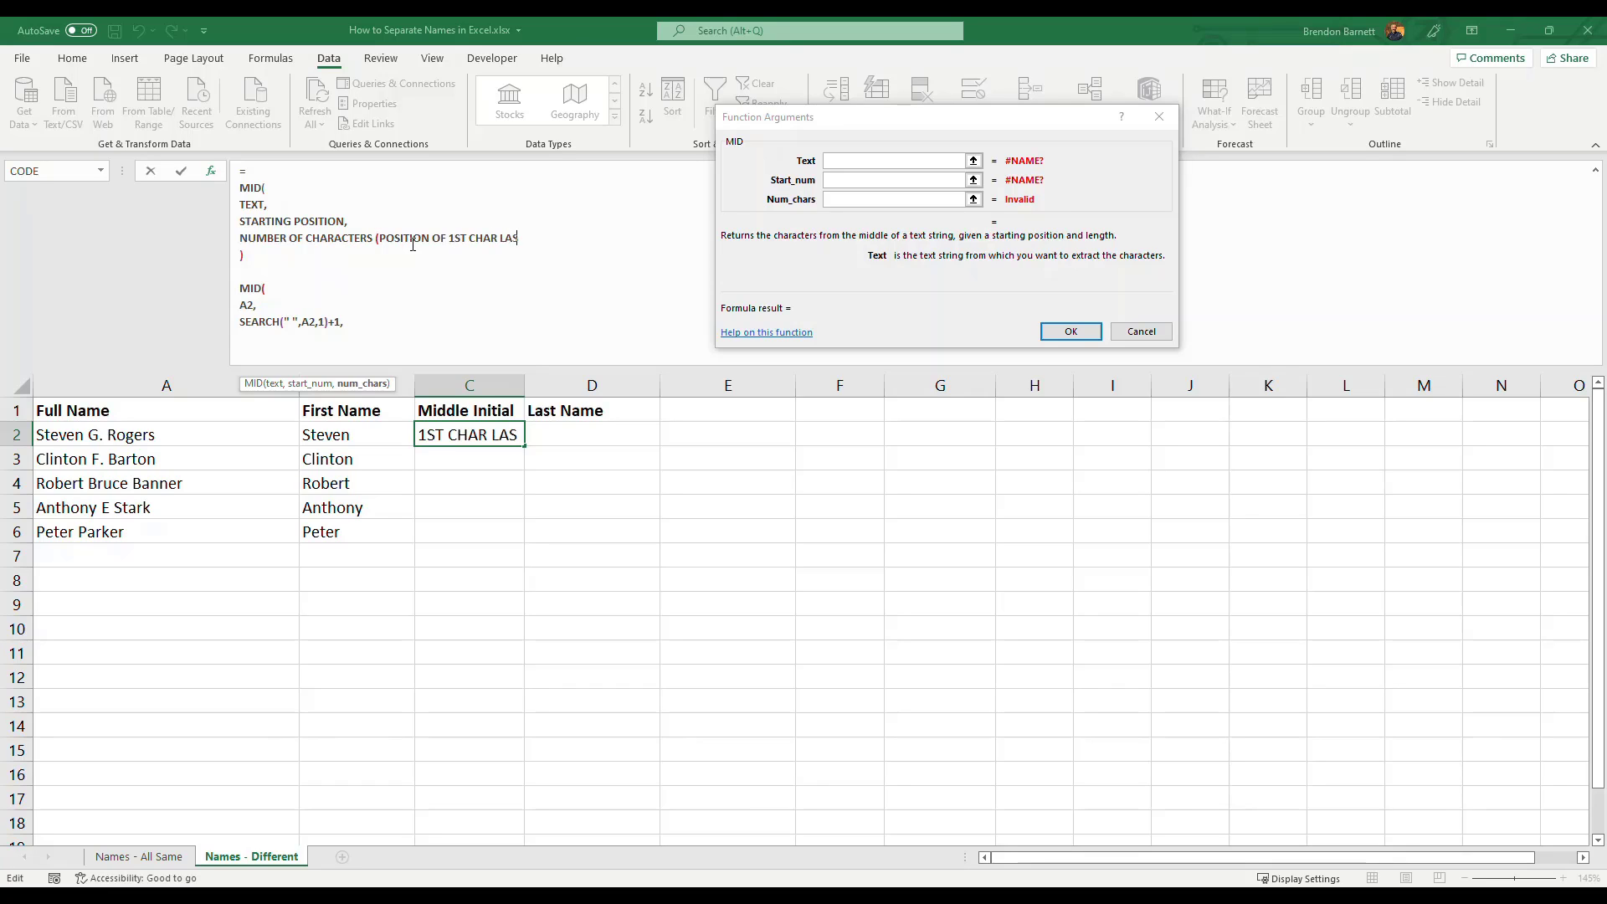
type("T NAME - POSITION 1")
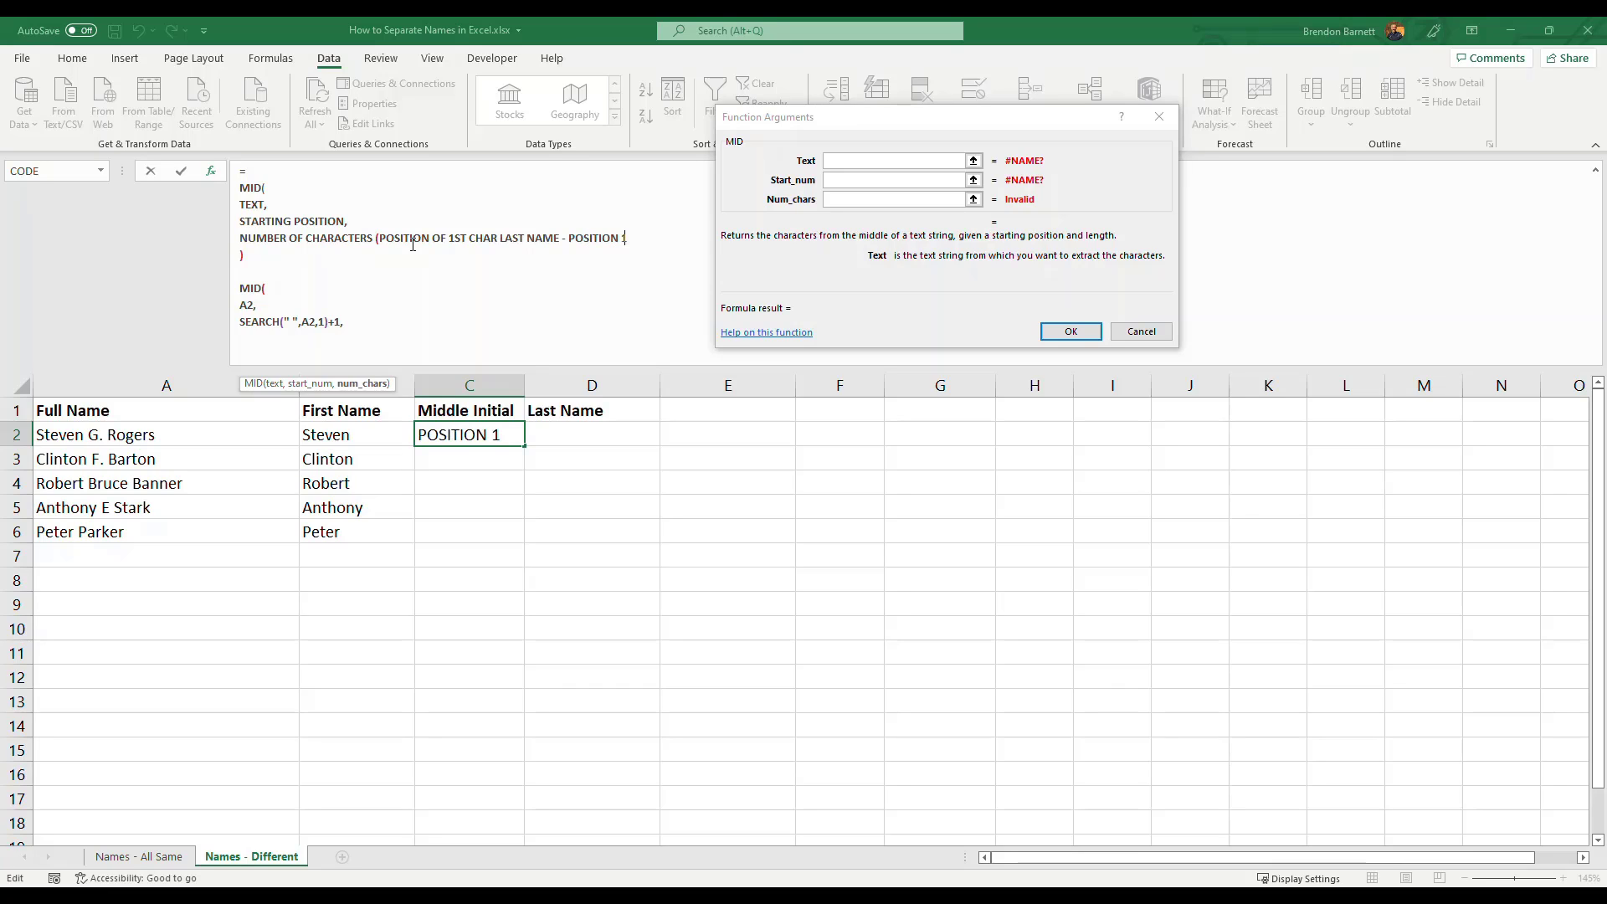
type("ST CHAR OF MID NAME)")
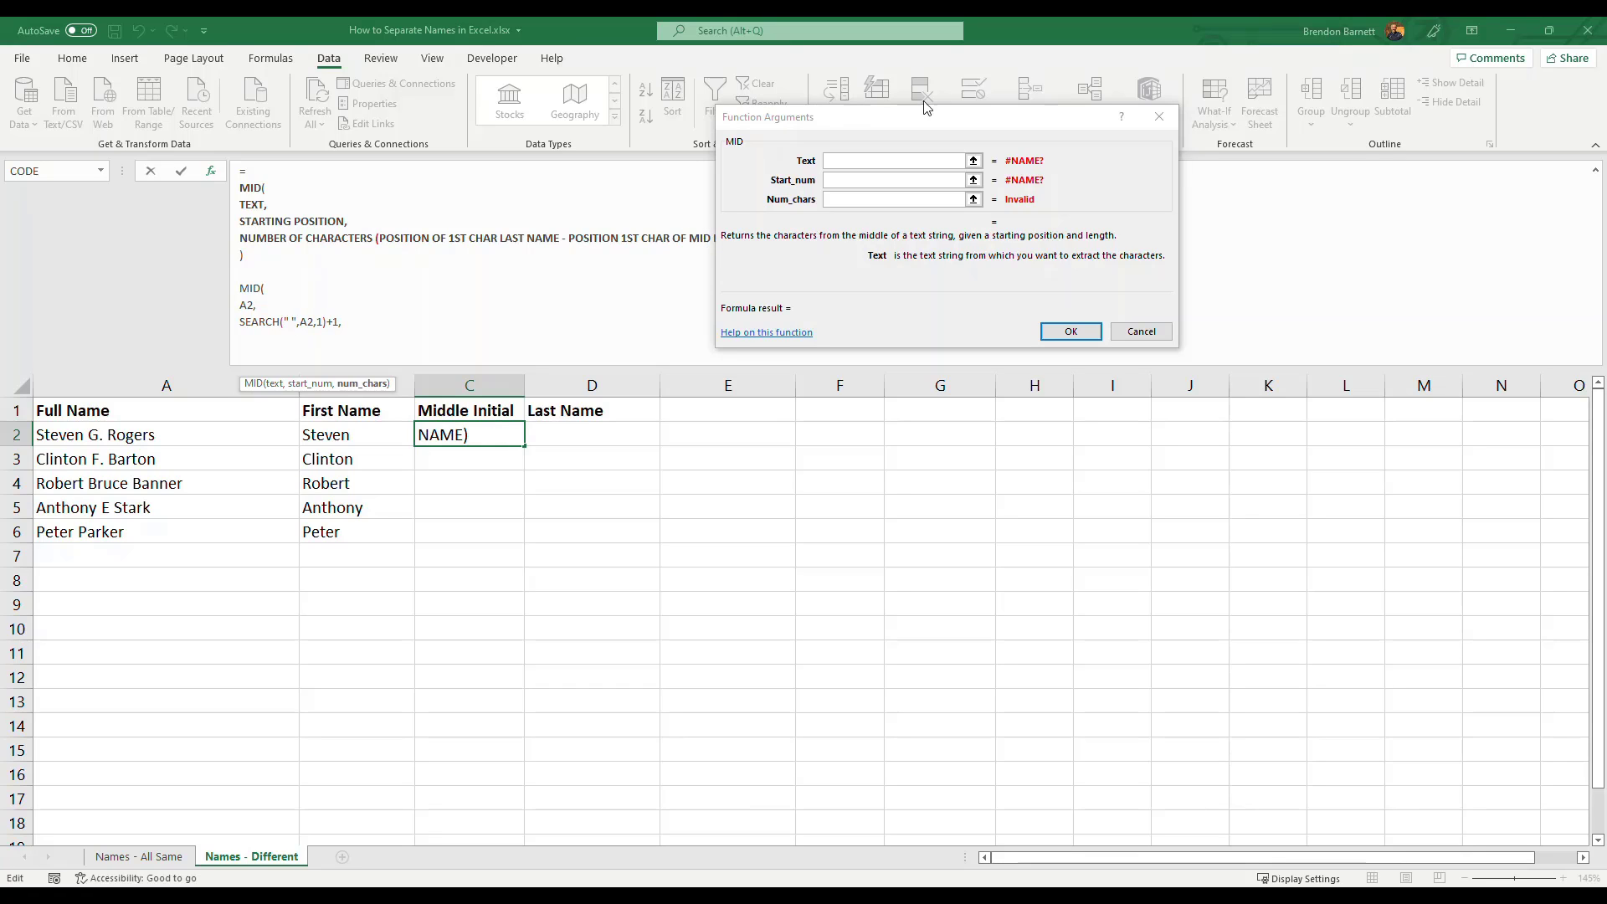
left_click_drag(908, 115, 1139, 134)
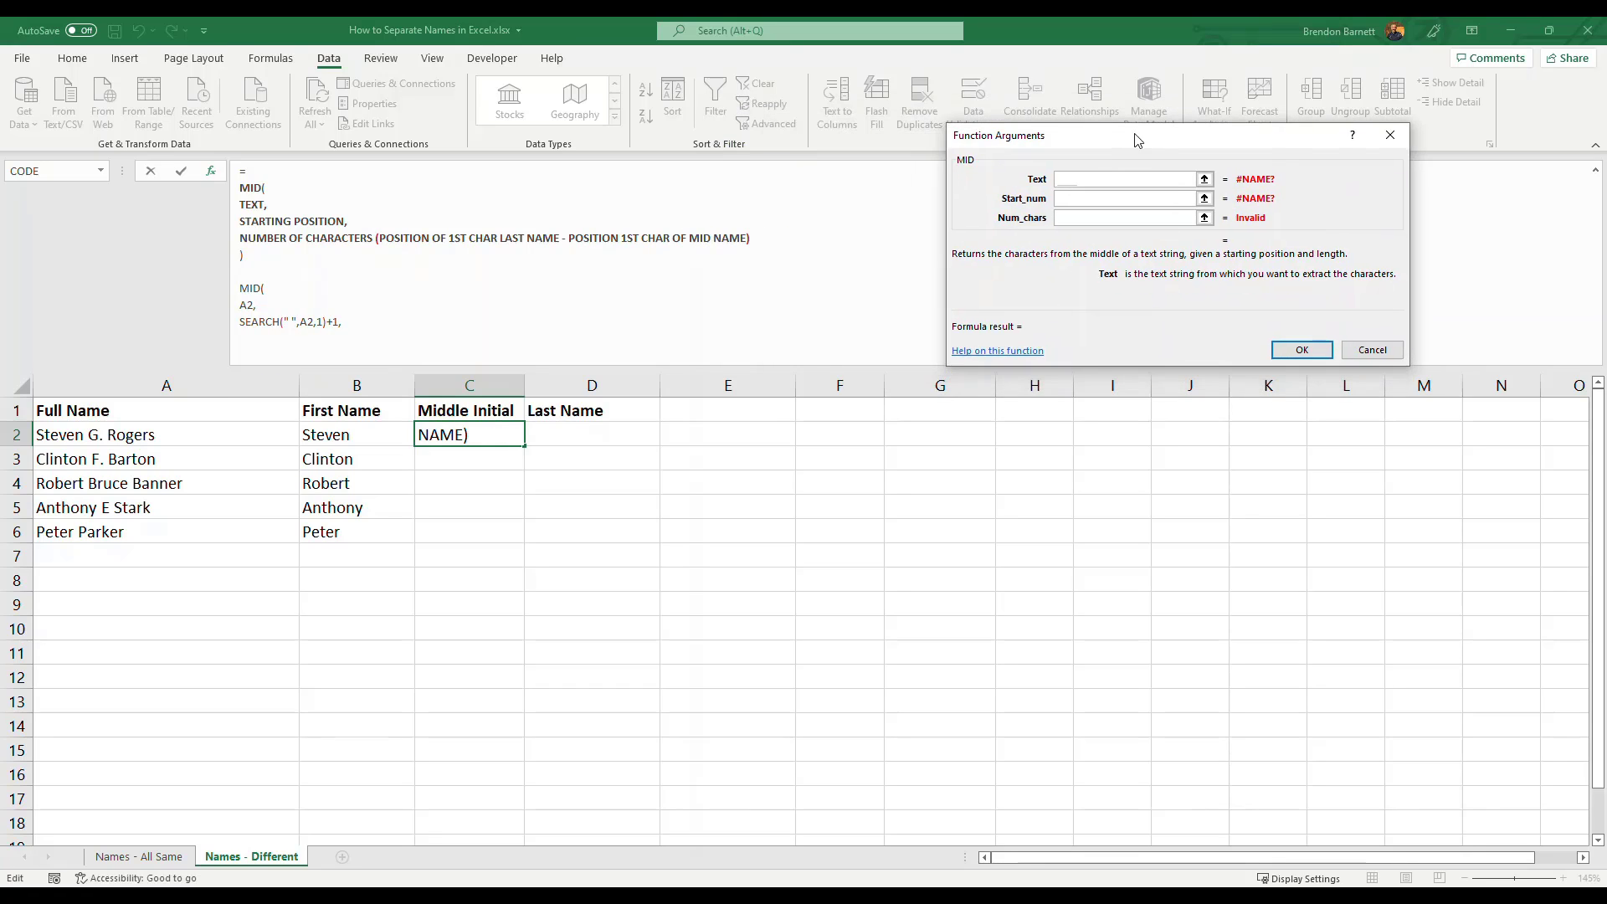
On a new line of the second MID, begin the number-of-characters argument with (SEARCH(" ",A2, leaving its start number open.
left_click(361, 325)
key("alt+Return")
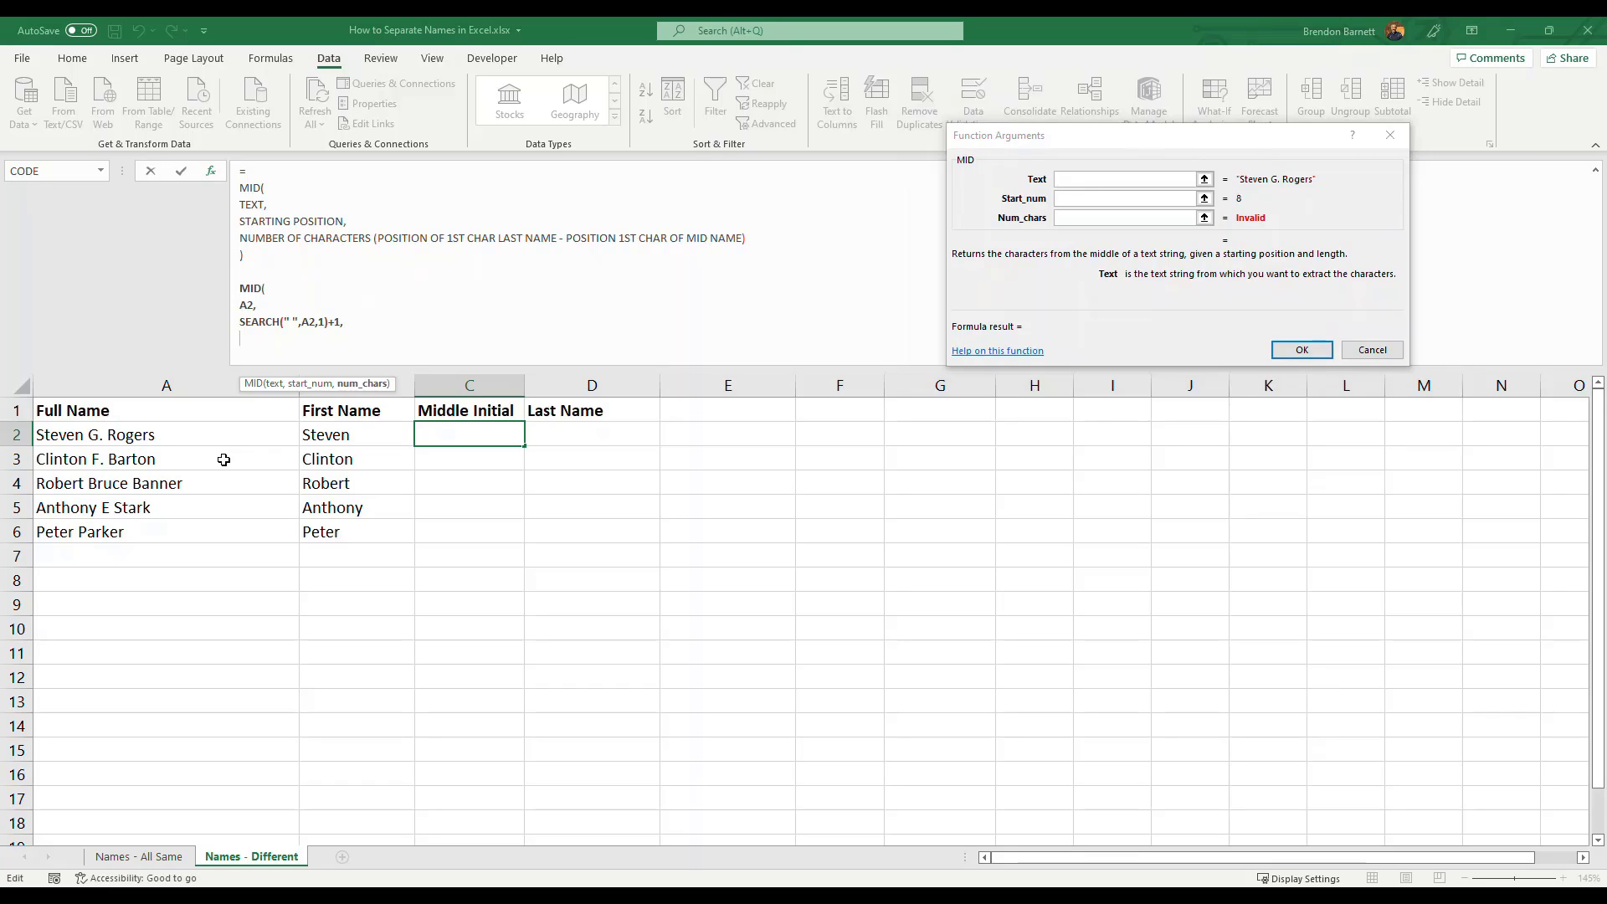
type("(SEARCH(")
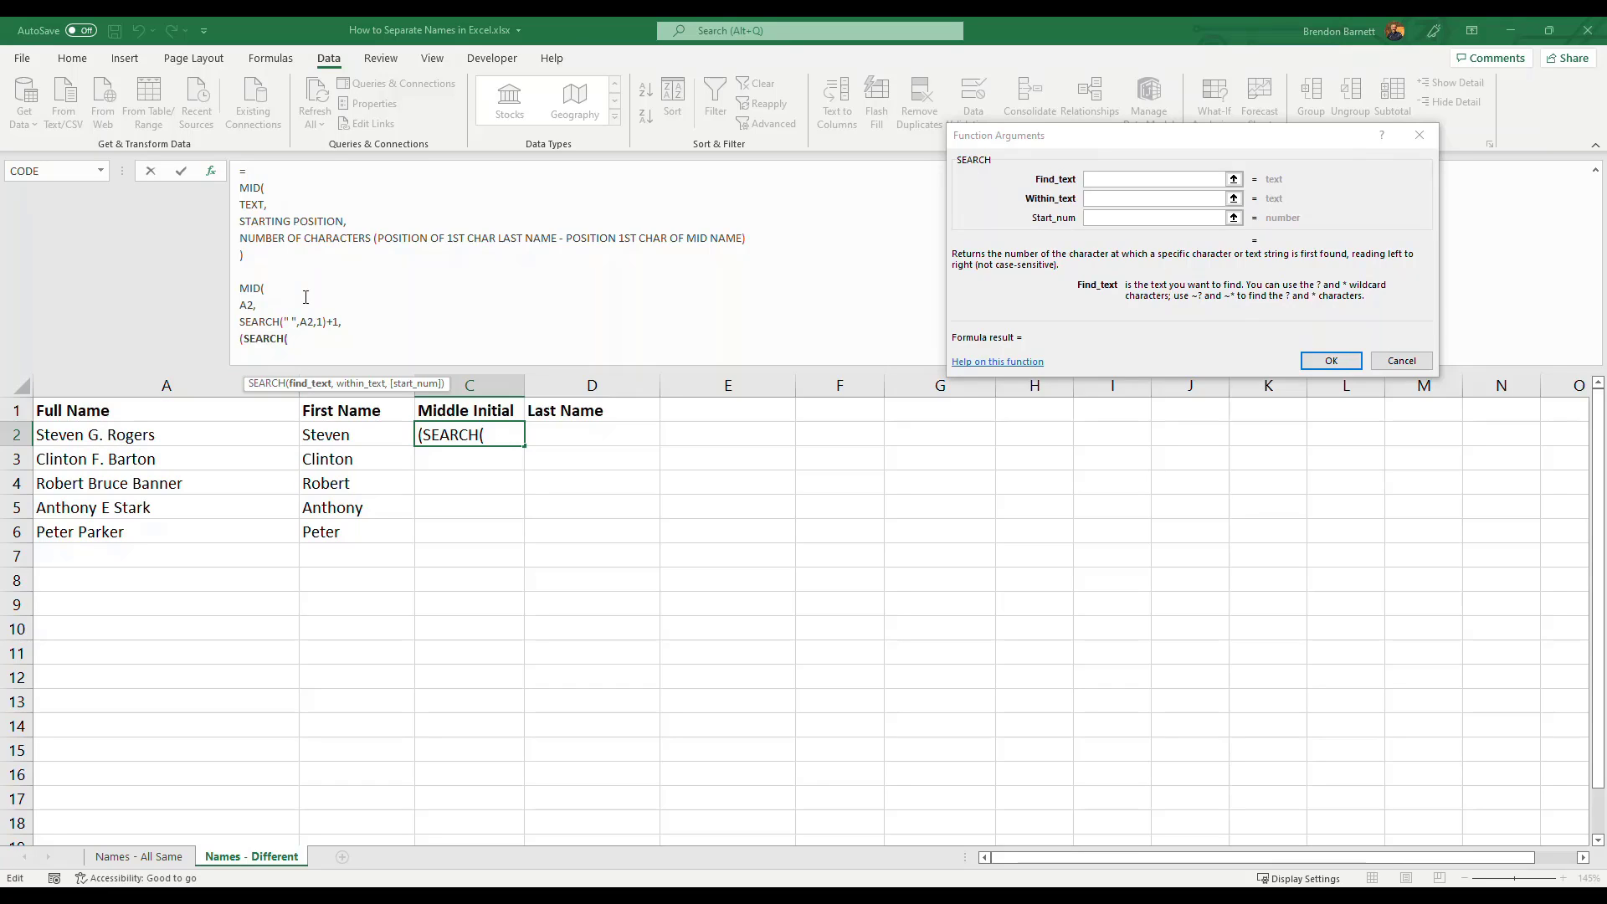
type("\"")
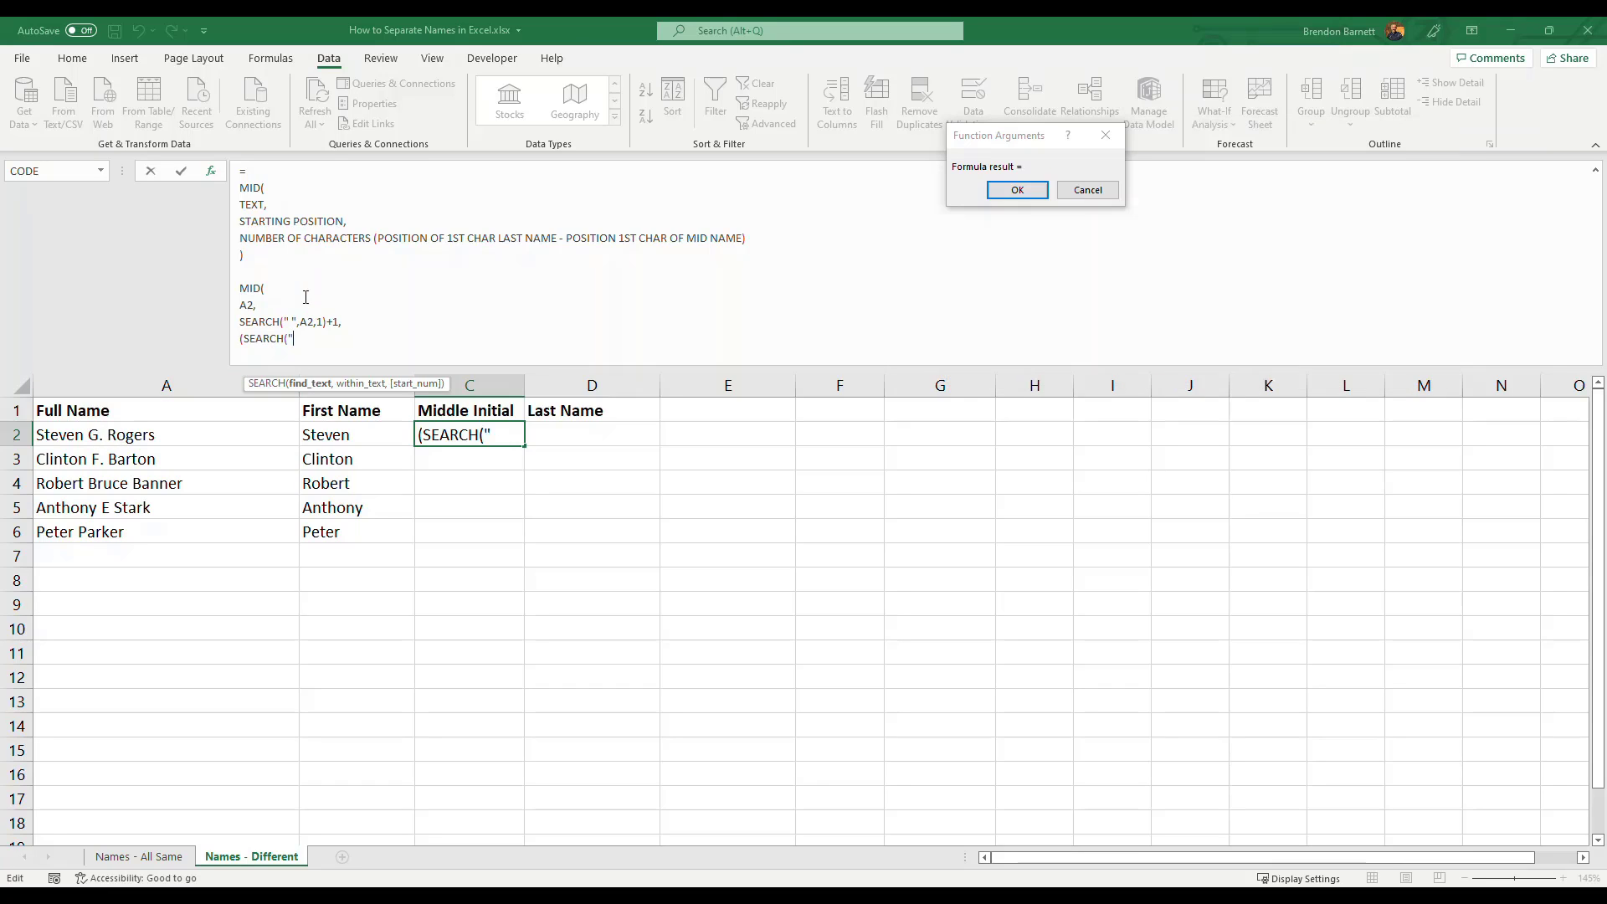
type(" \"")
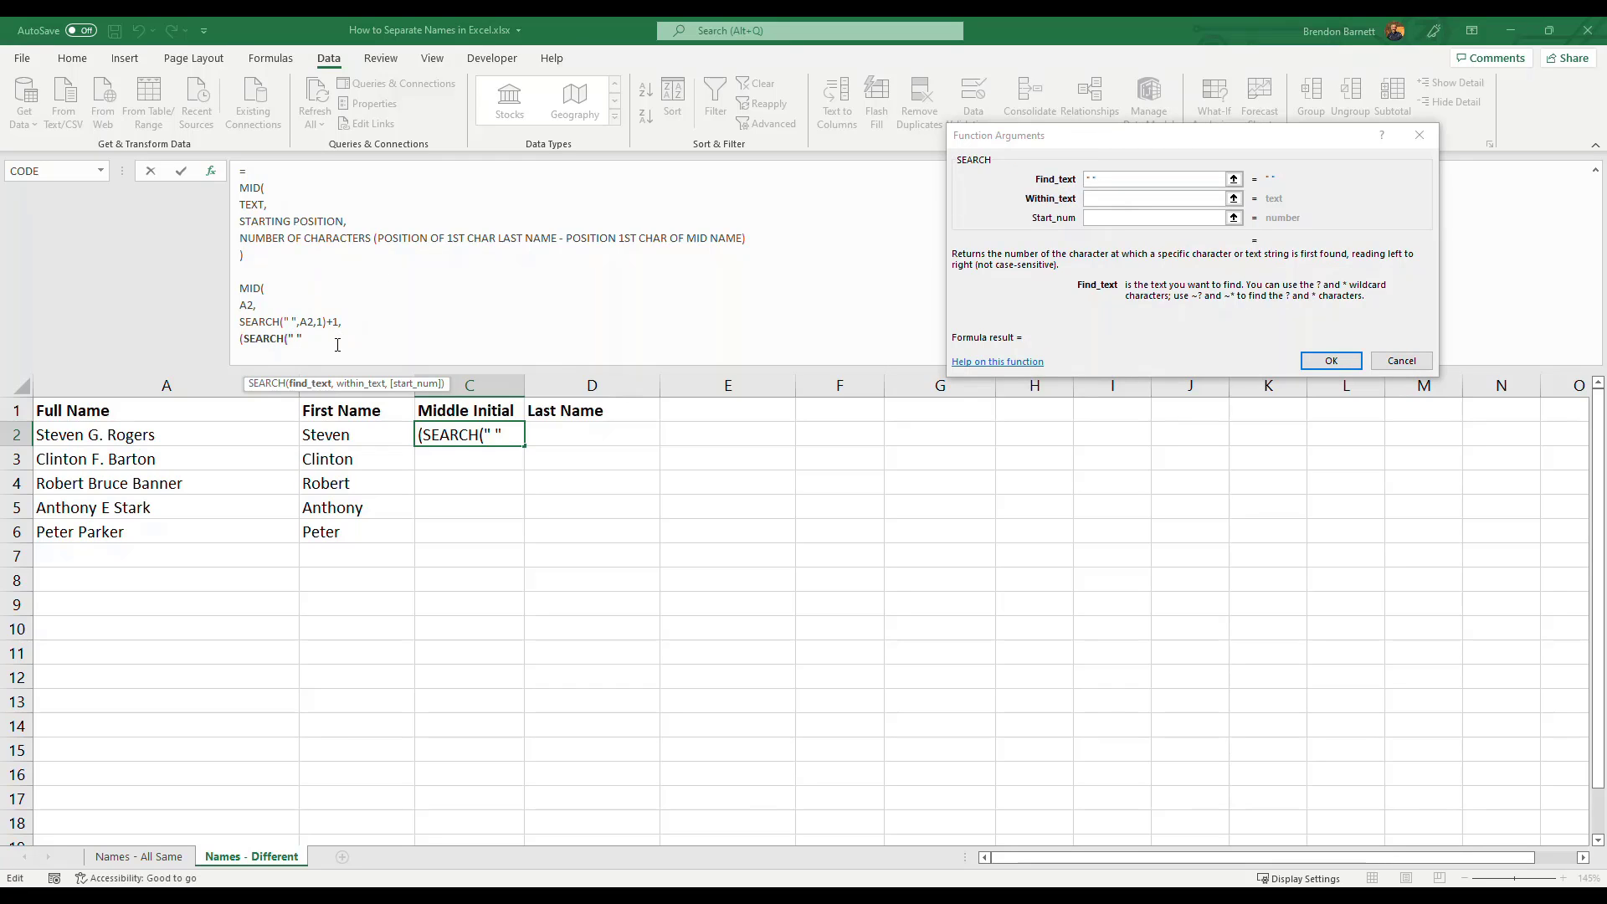
type(",A2")
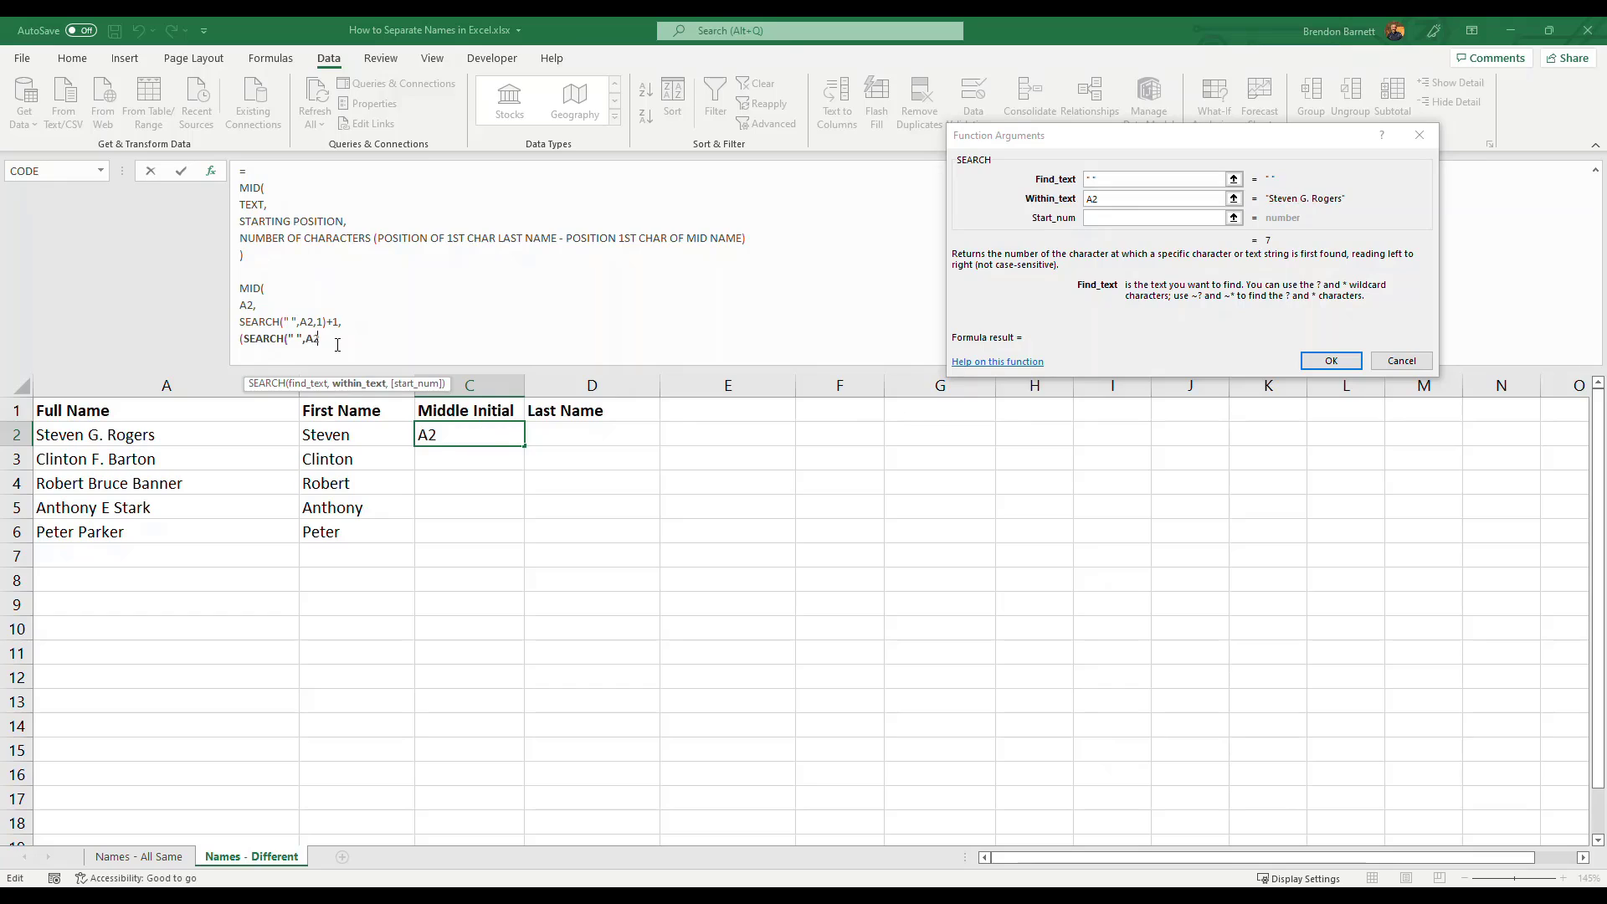
type(",")
key("BackSpace")
type(",")
Copy SEARCH(" ",A2,1)+1 from the starting-position line into the last SEARCH as its start number, and review the arguments of both nested functions.
left_click_drag(340, 321, 239, 321)
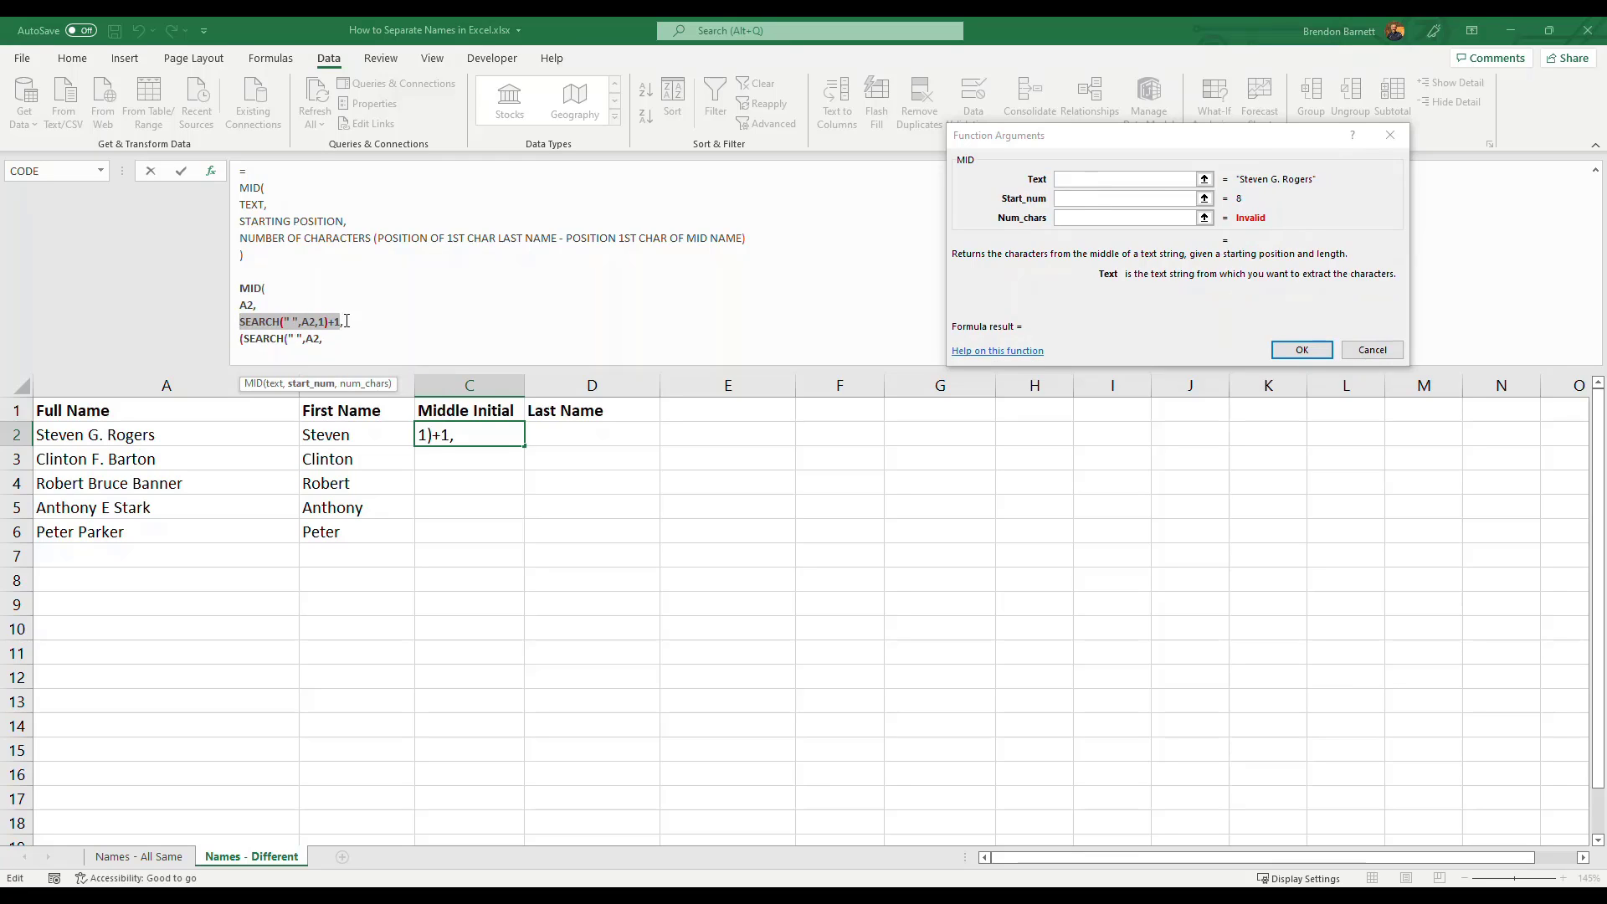
left_click(299, 321)
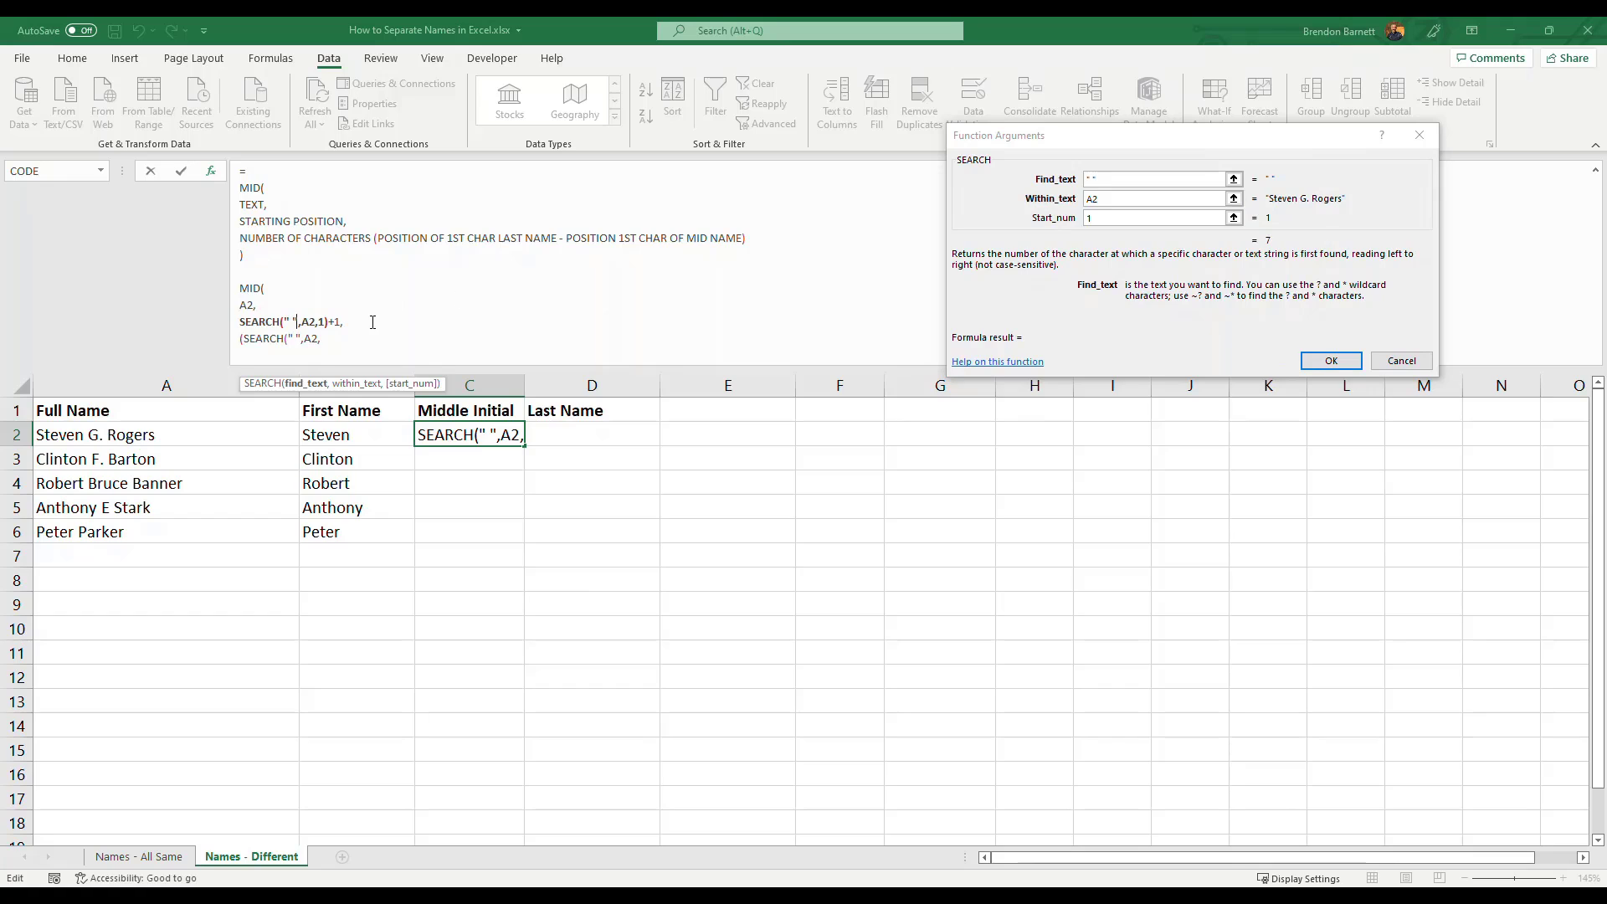
left_click_drag(343, 322, 239, 322)
key("ctrl+c")
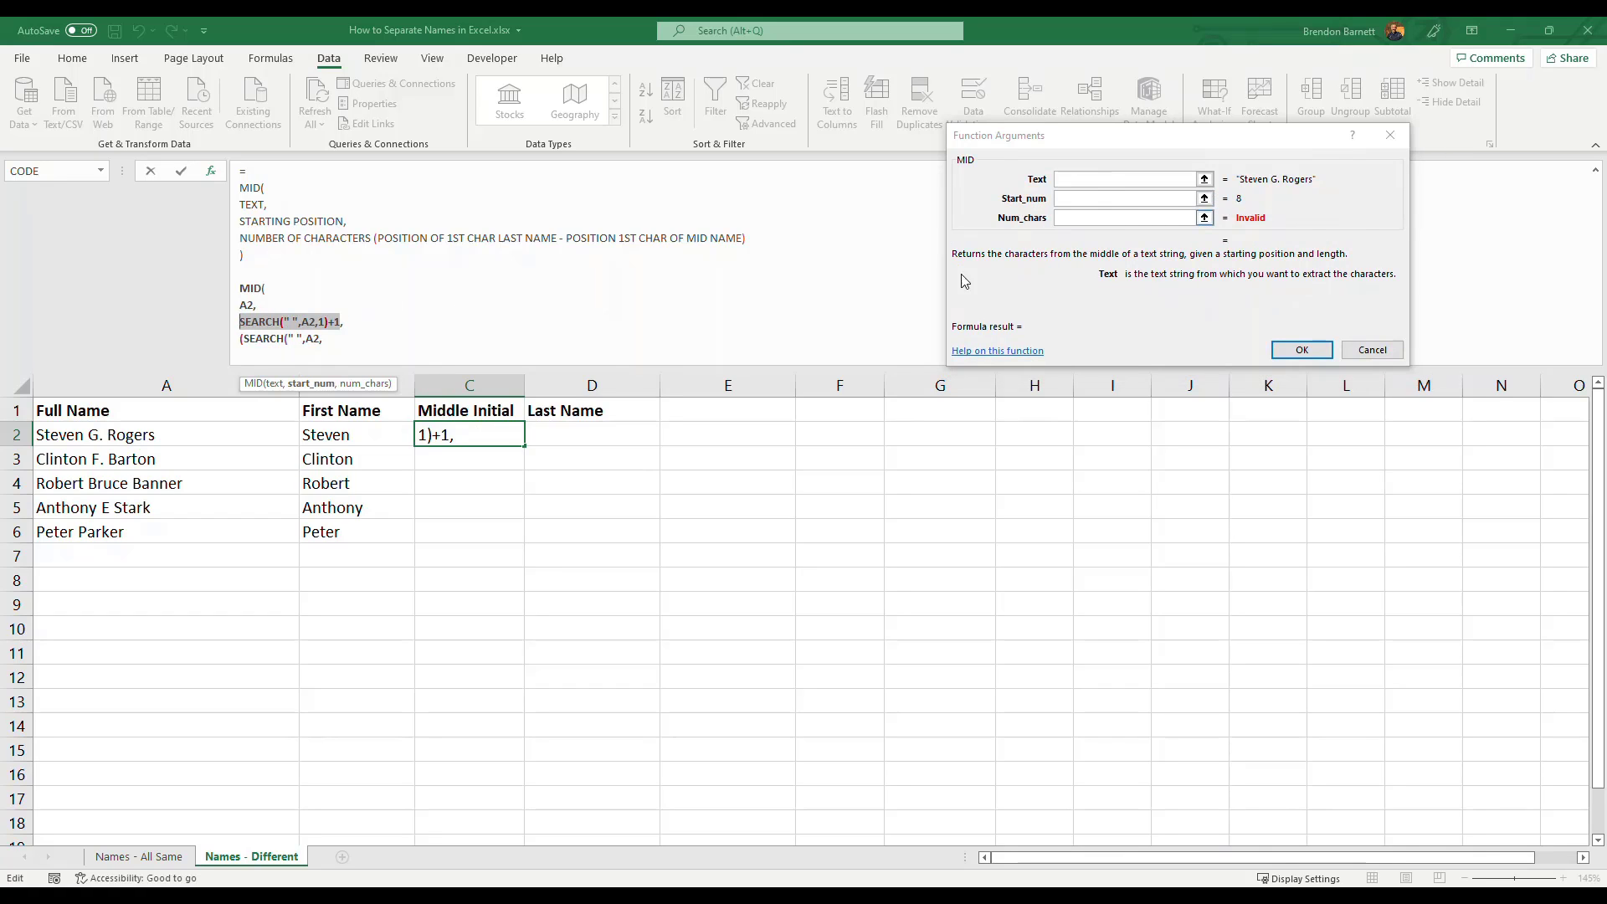
left_click(350, 344)
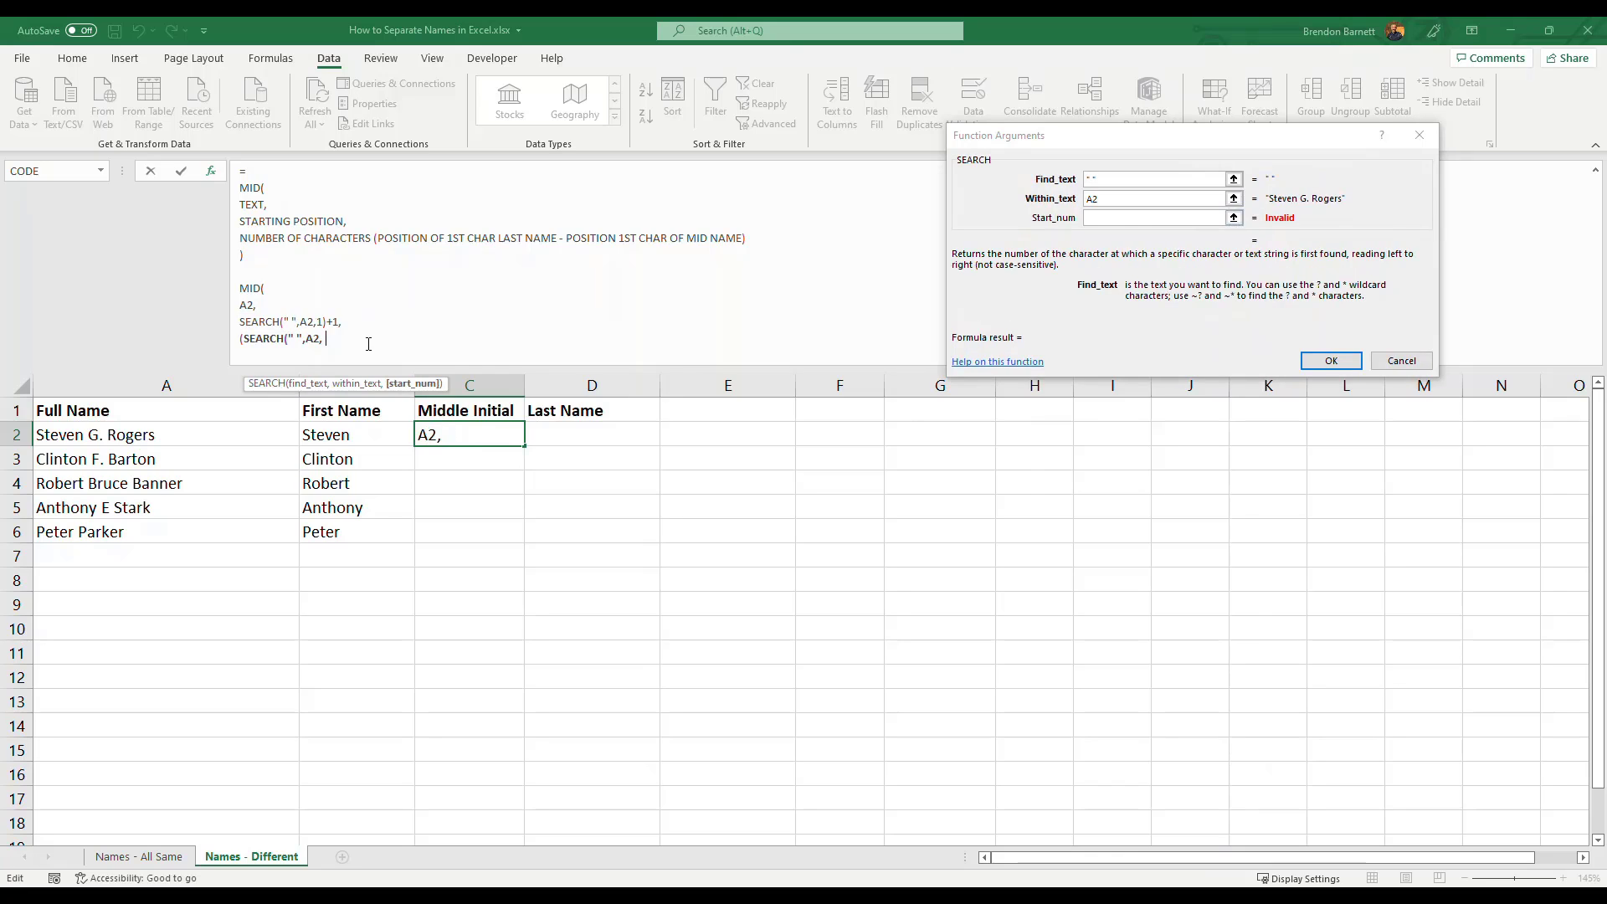
key("ctrl+v")
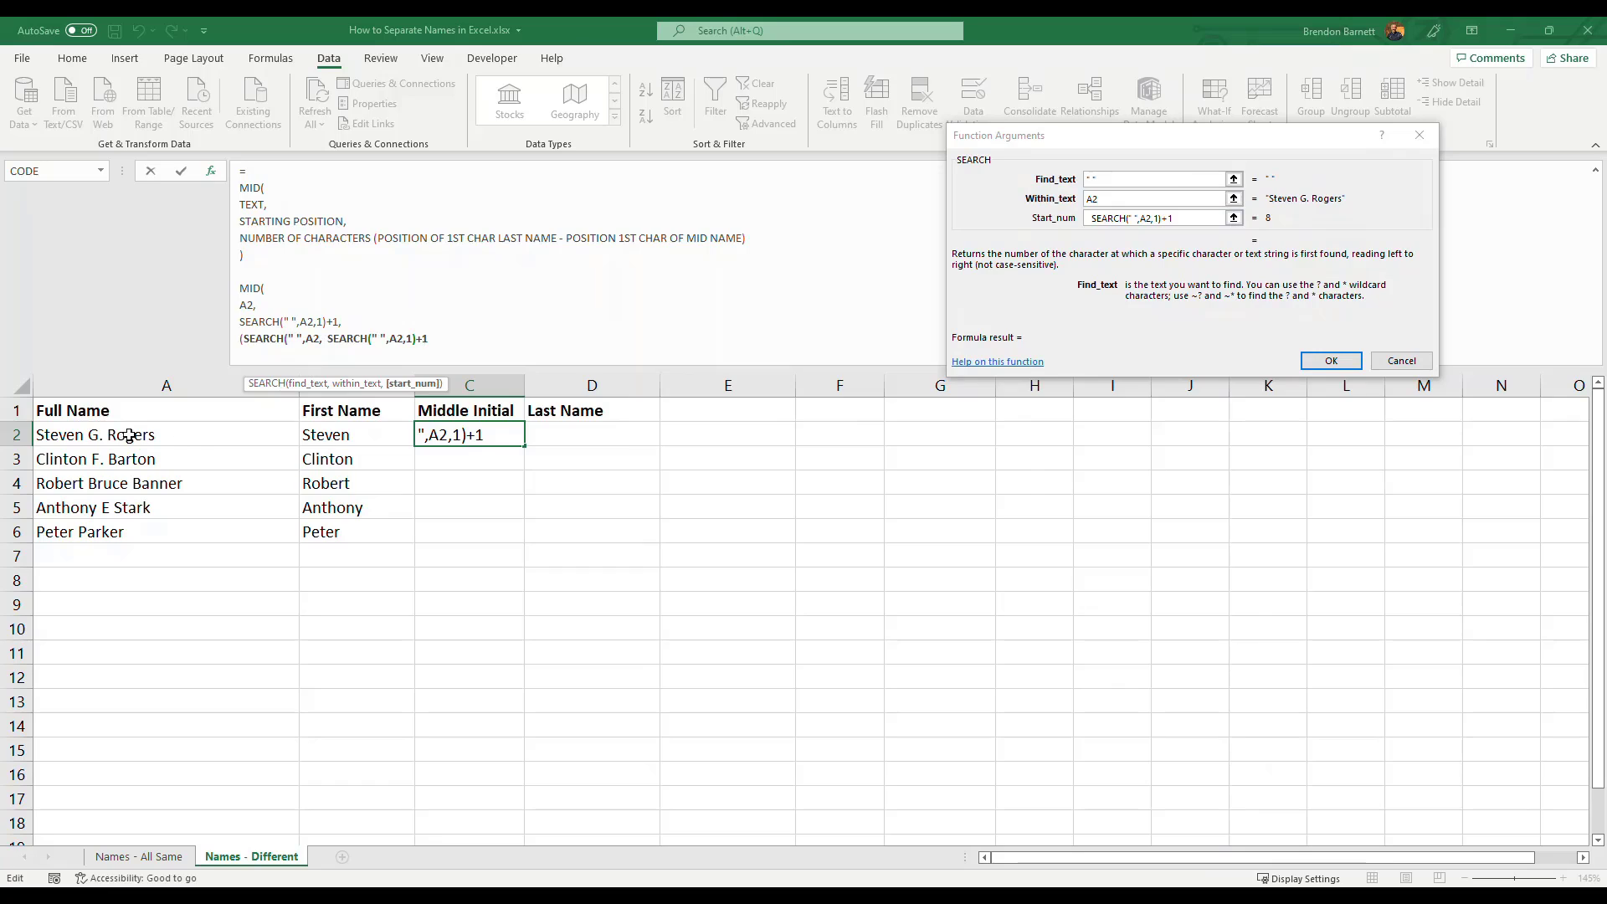
left_click_drag(287, 339, 308, 335)
left_click(299, 339)
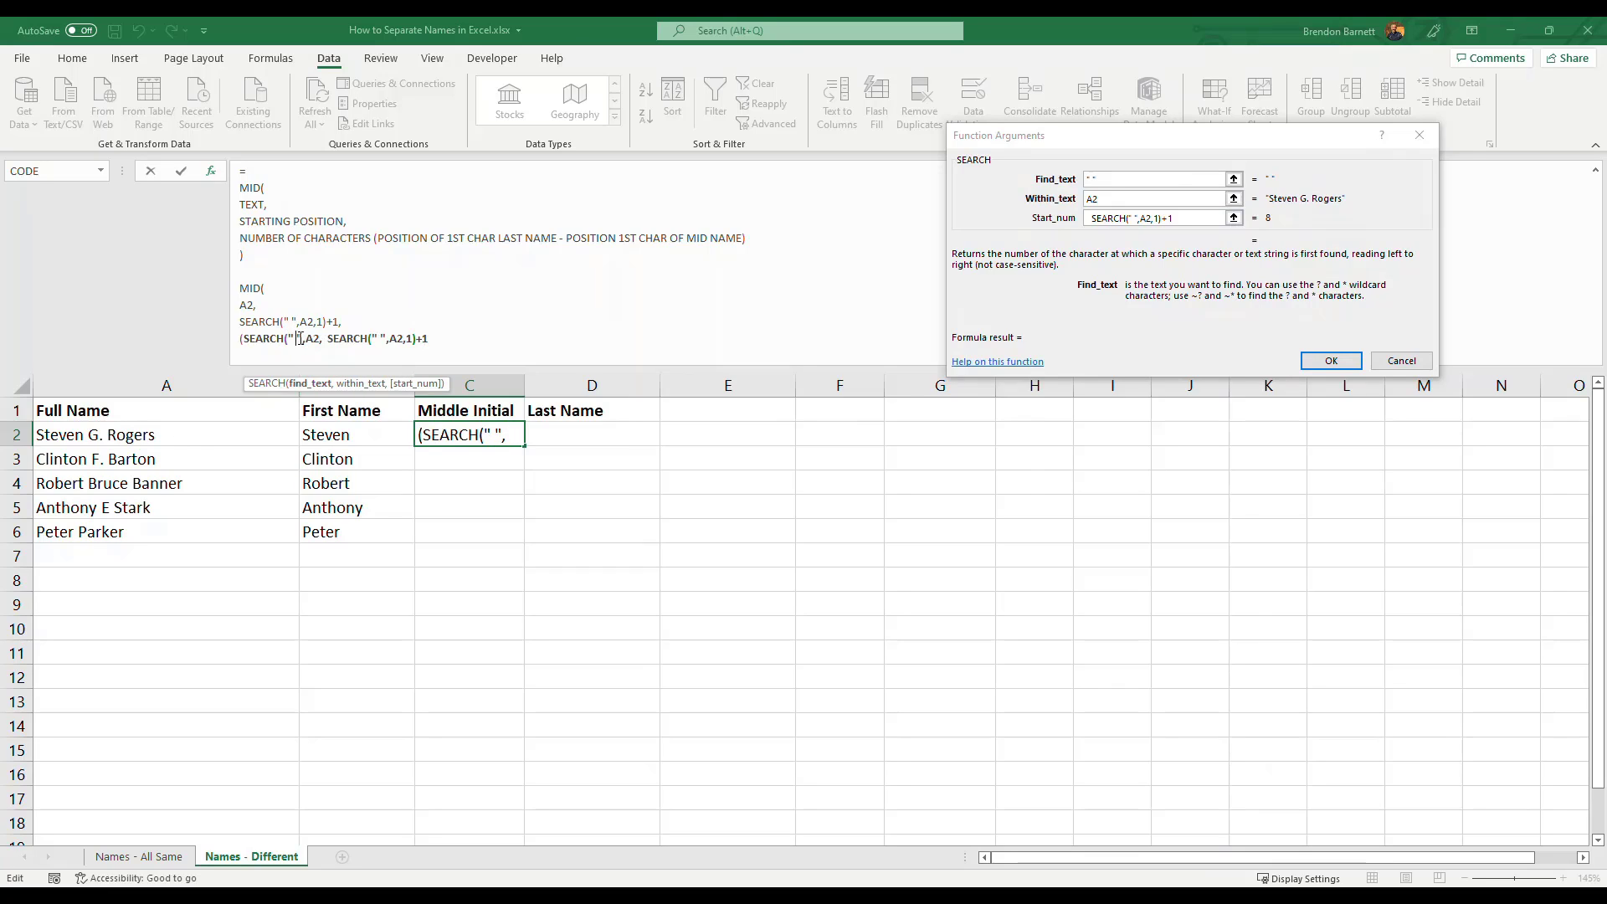
left_click(315, 338)
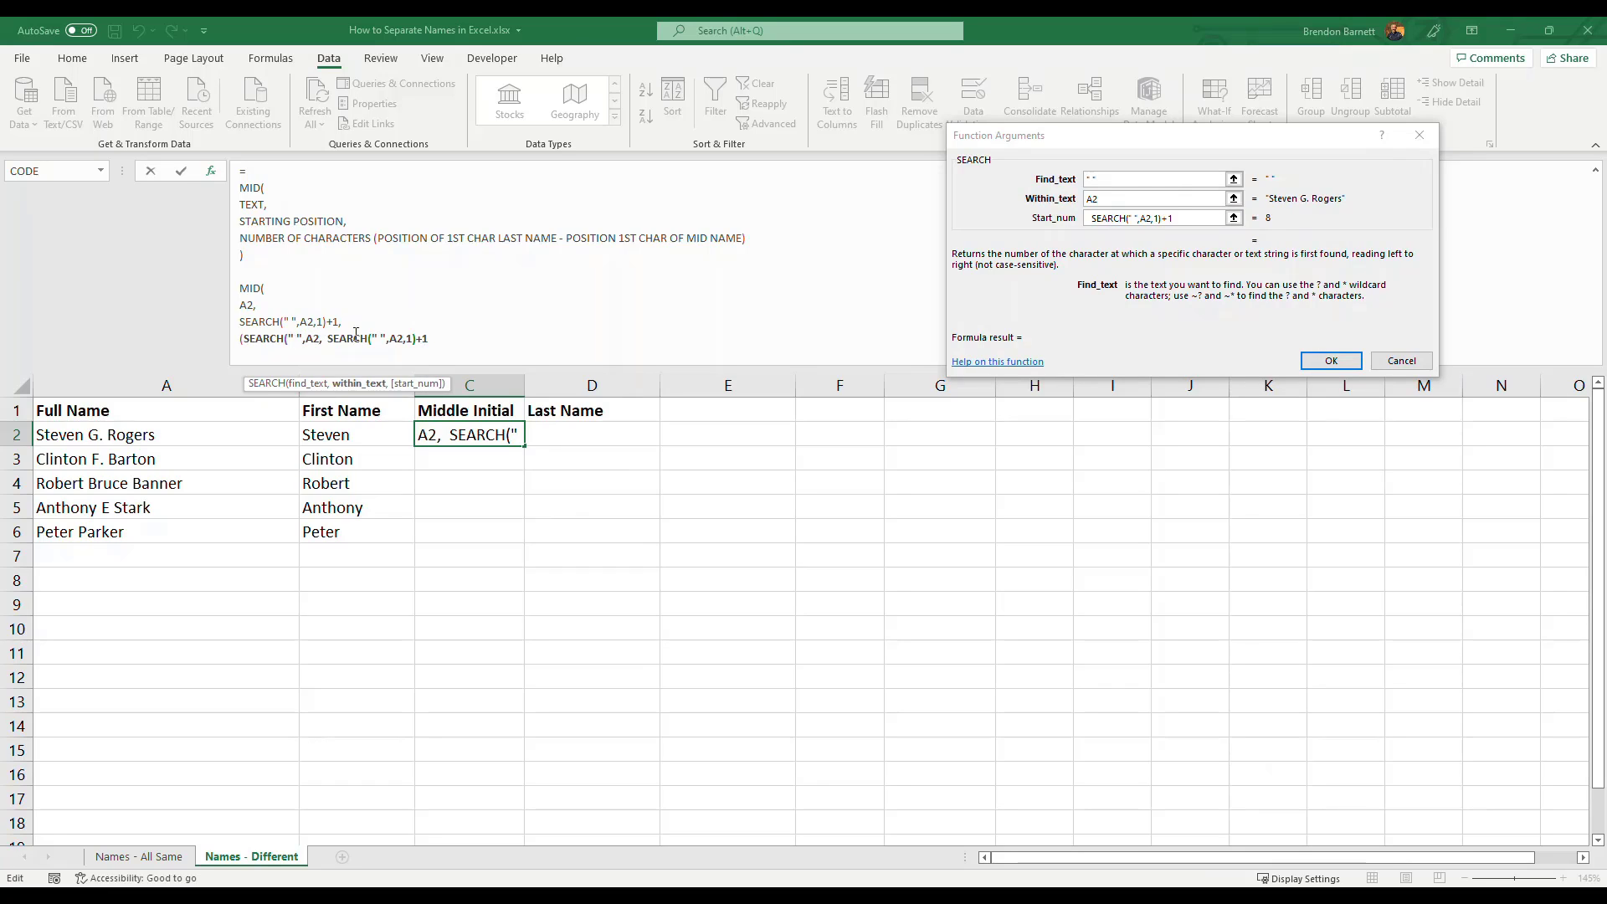
left_click(350, 341)
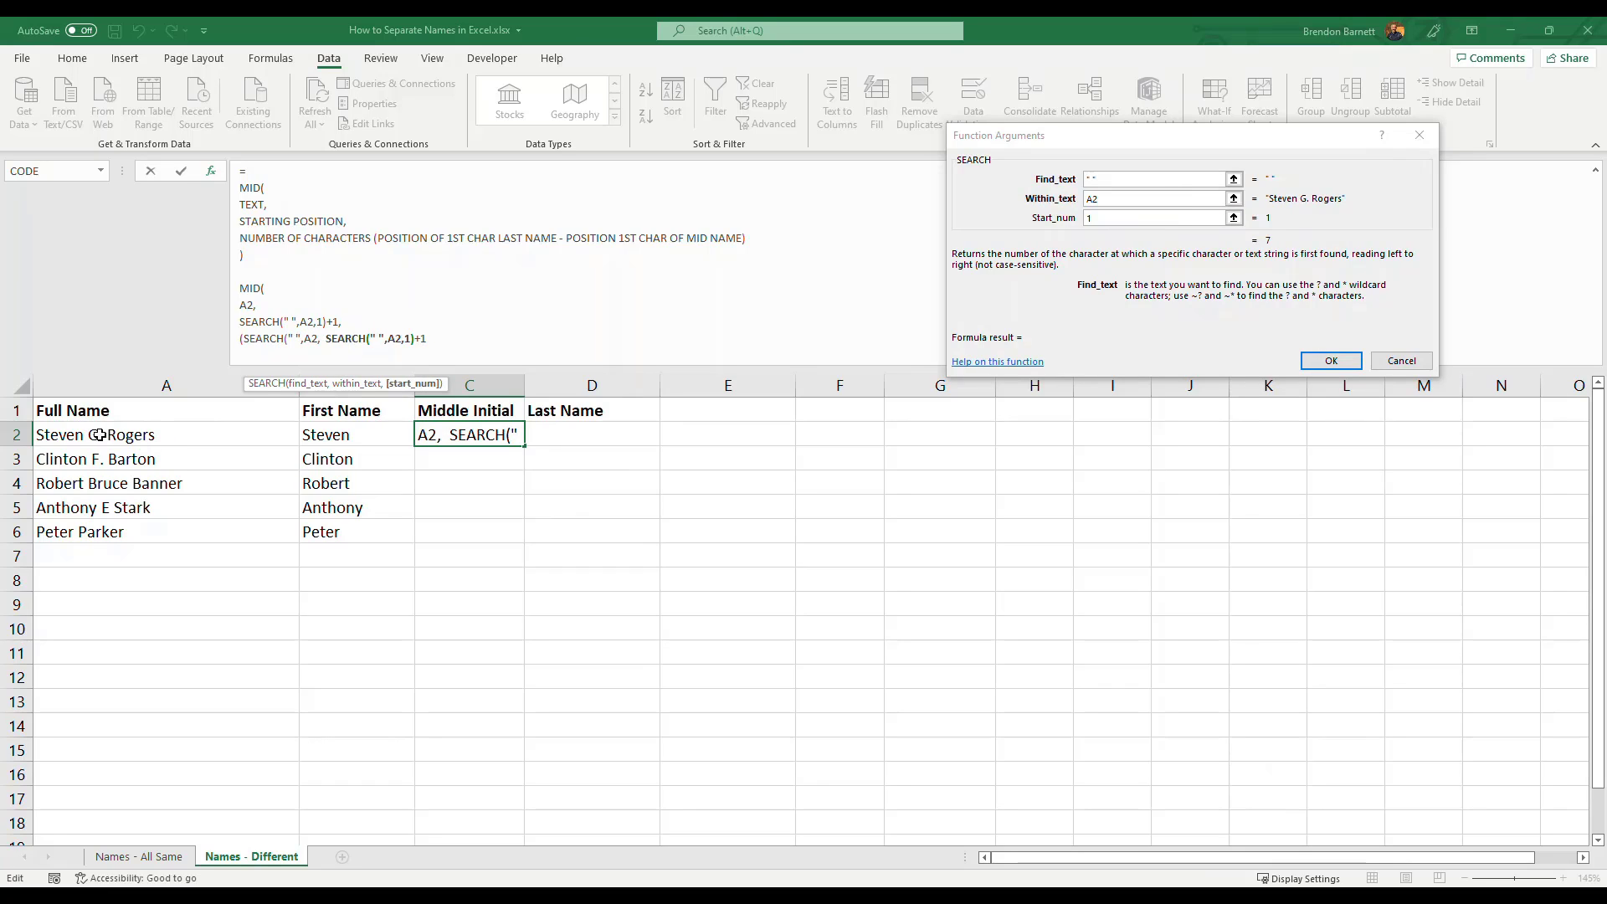
Close the outer SEARCH and its enclosing parenthesis in the number-of-characters argument, checking it against the placeholder's note on the last name's position.
left_click(464, 336)
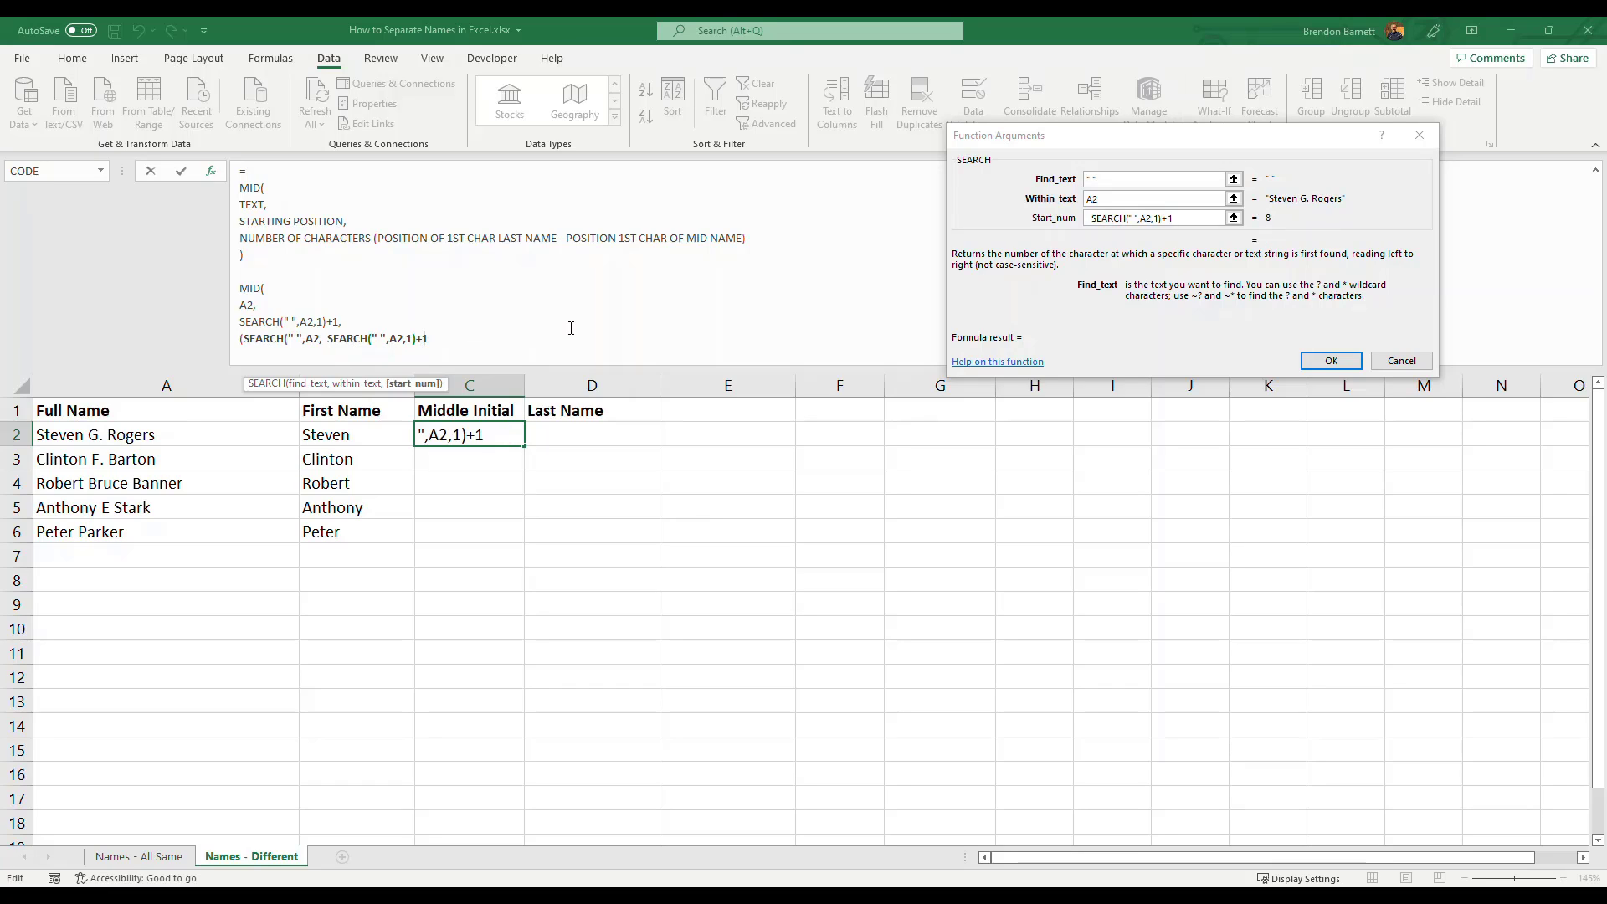
type(")")
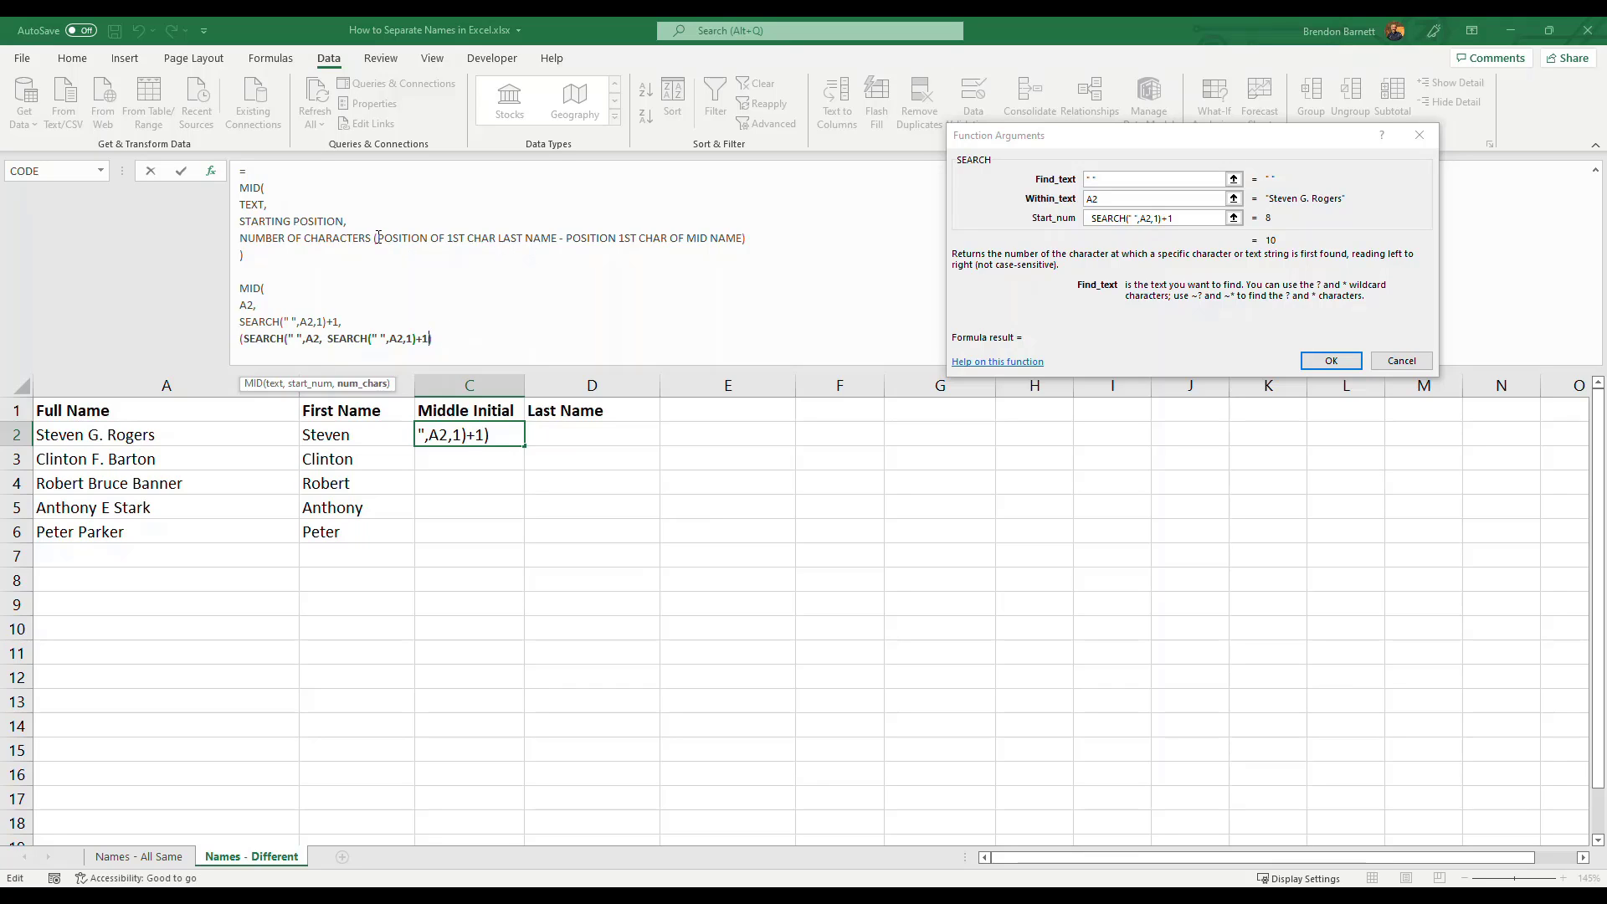
left_click_drag(378, 237, 559, 244)
left_click(451, 341)
type(")")
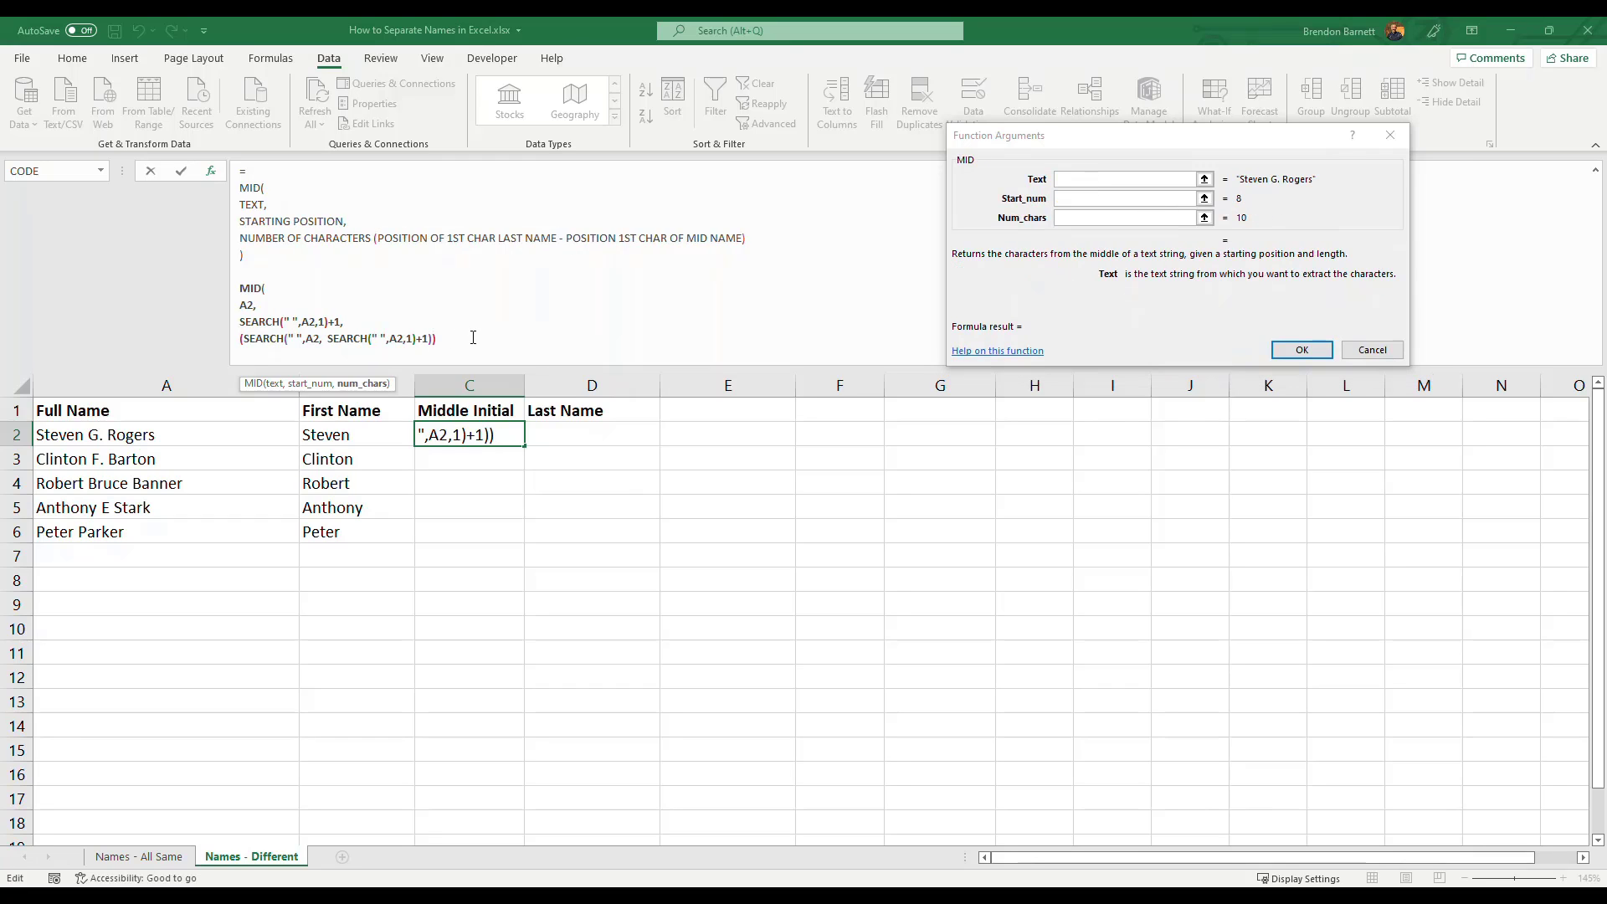
Subtract the middle name's starting position in the number-of-characters argument by adding - (SEARCH(" ",A2,1)+1).
type(" -")
type("(SEARCH(")
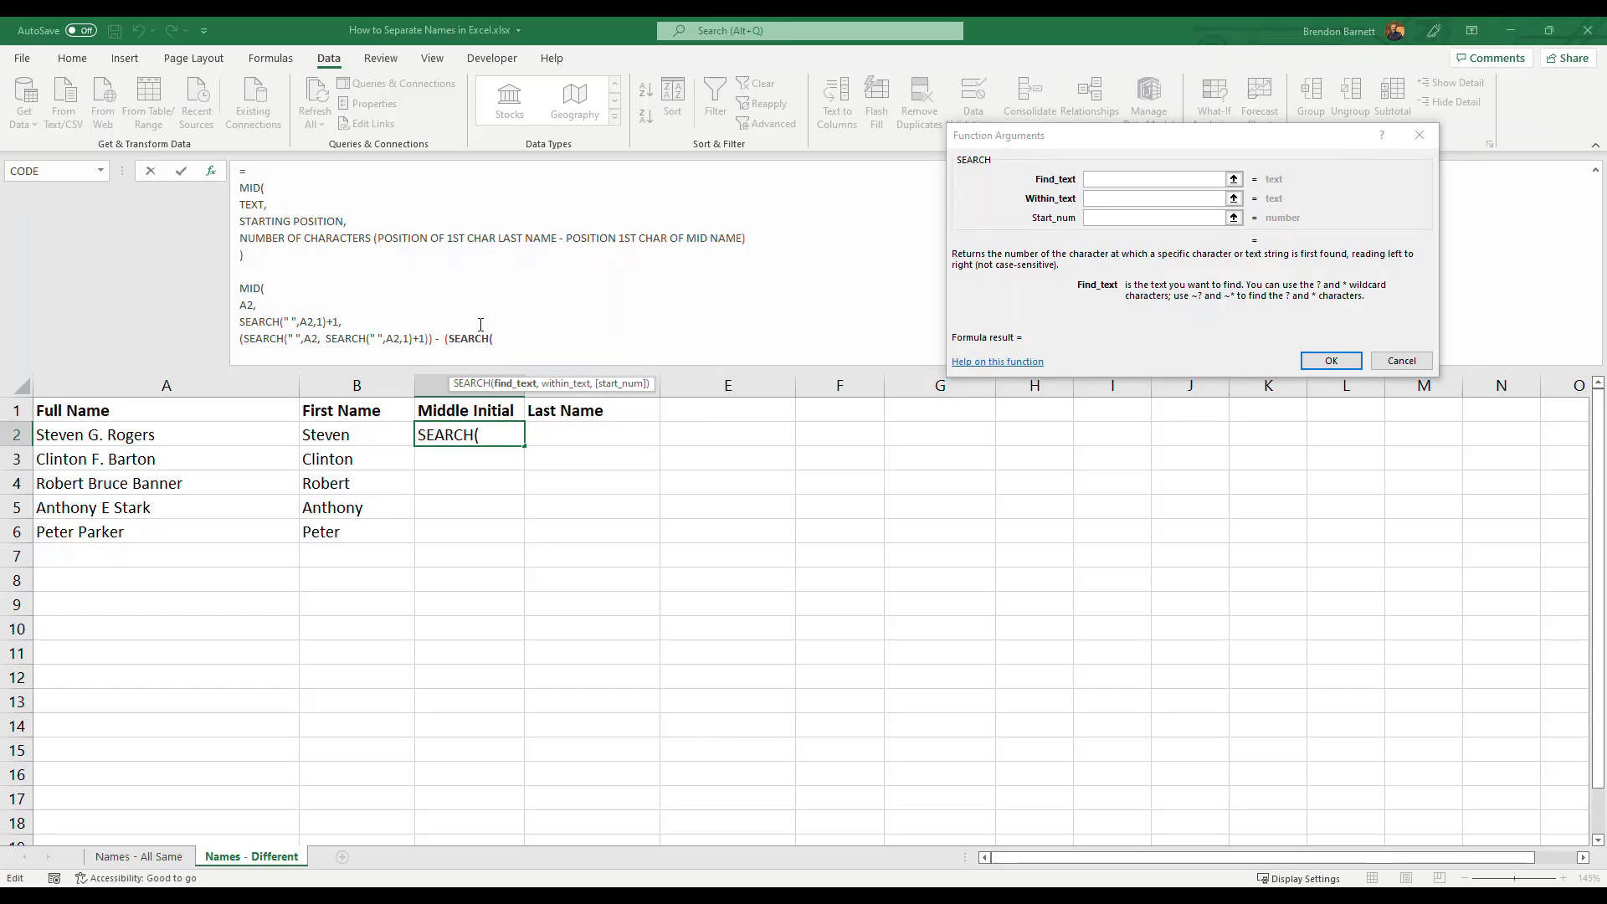
type("\" \",A2")
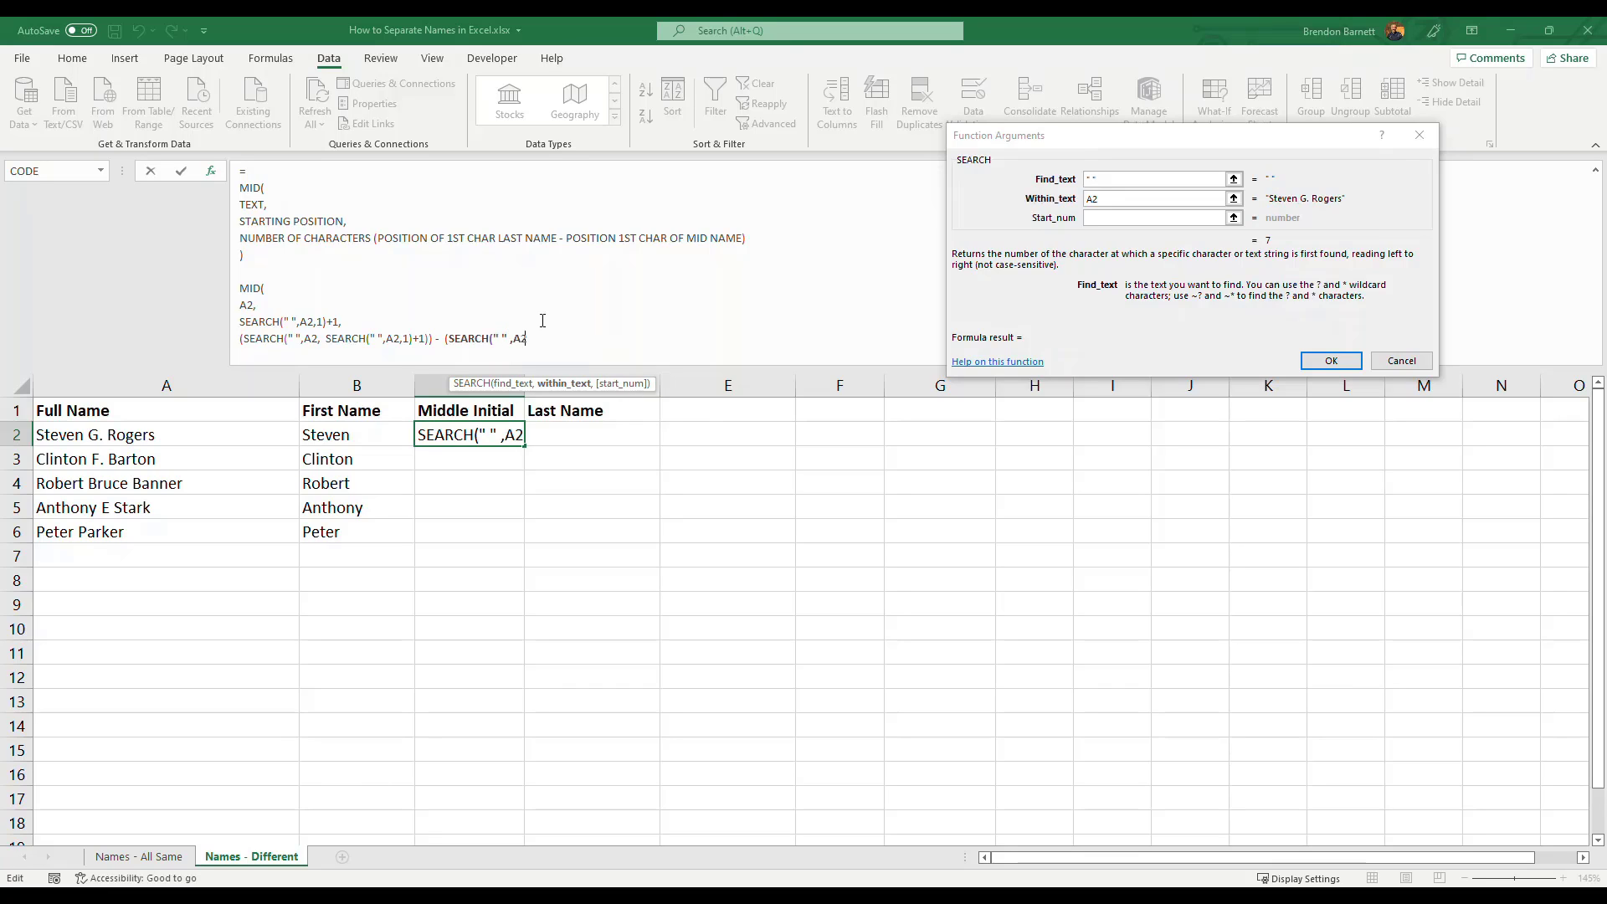
type(",")
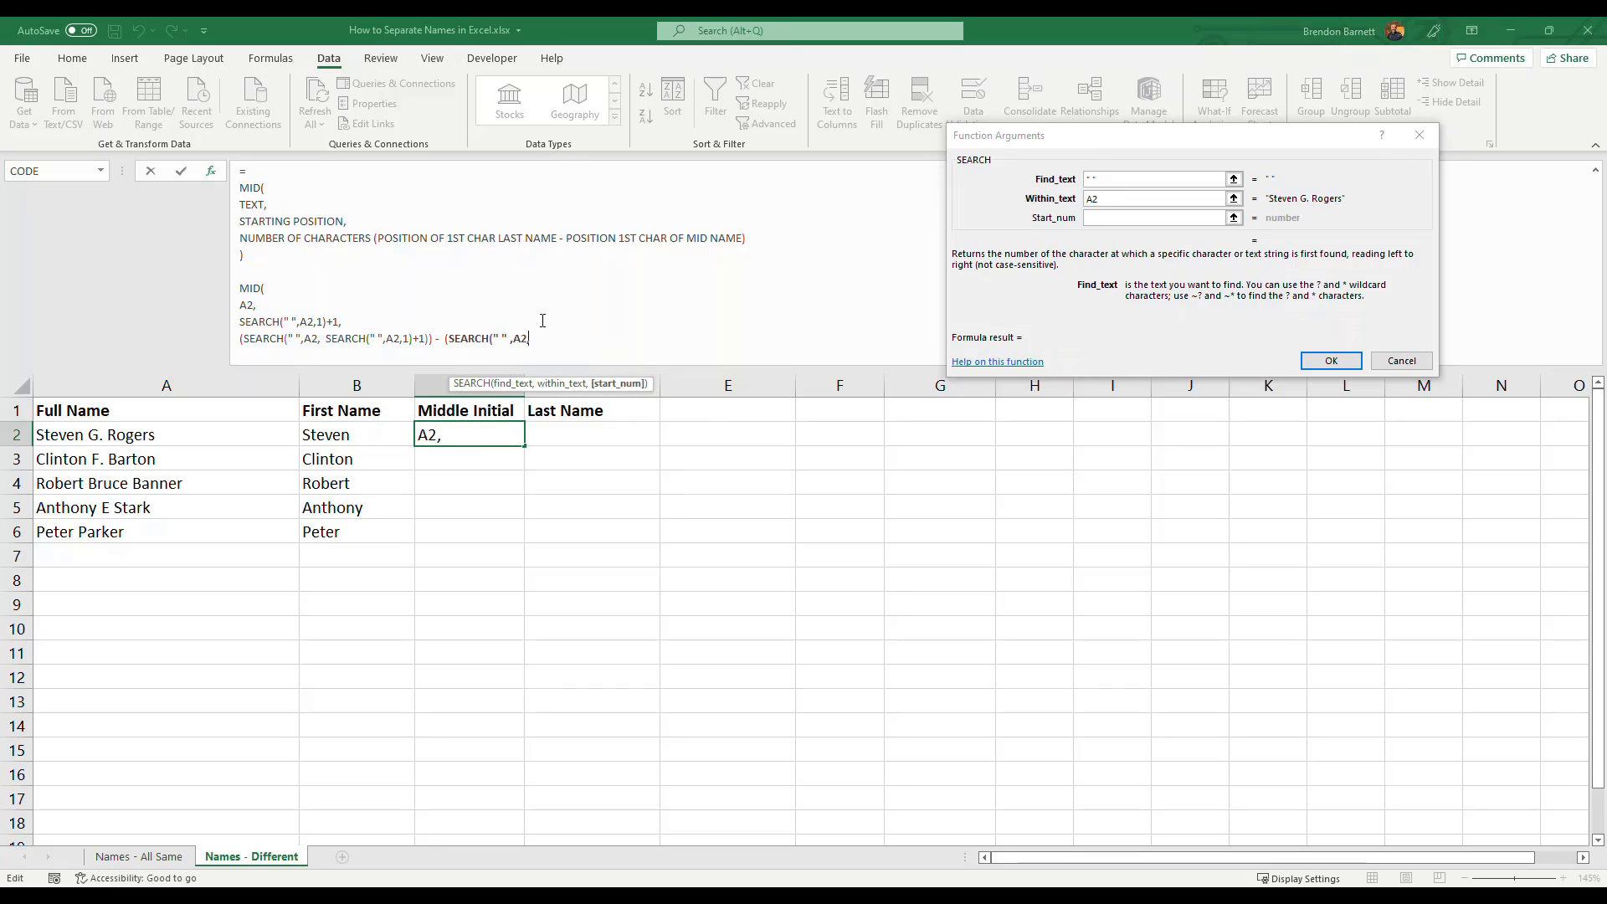
type("1)")
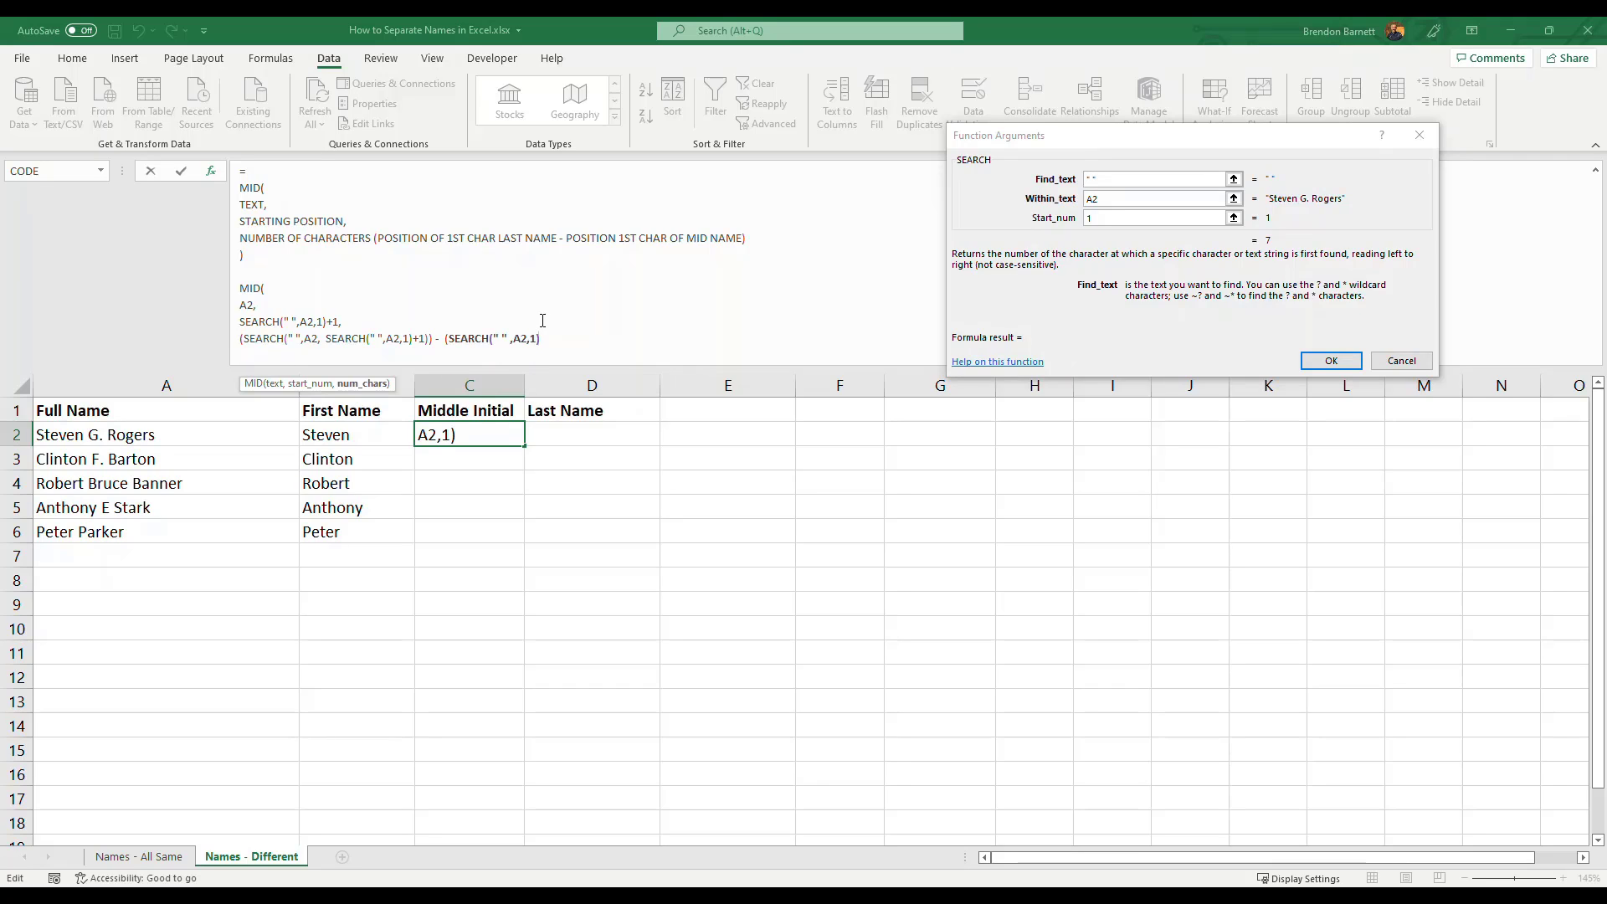
type("+1)")
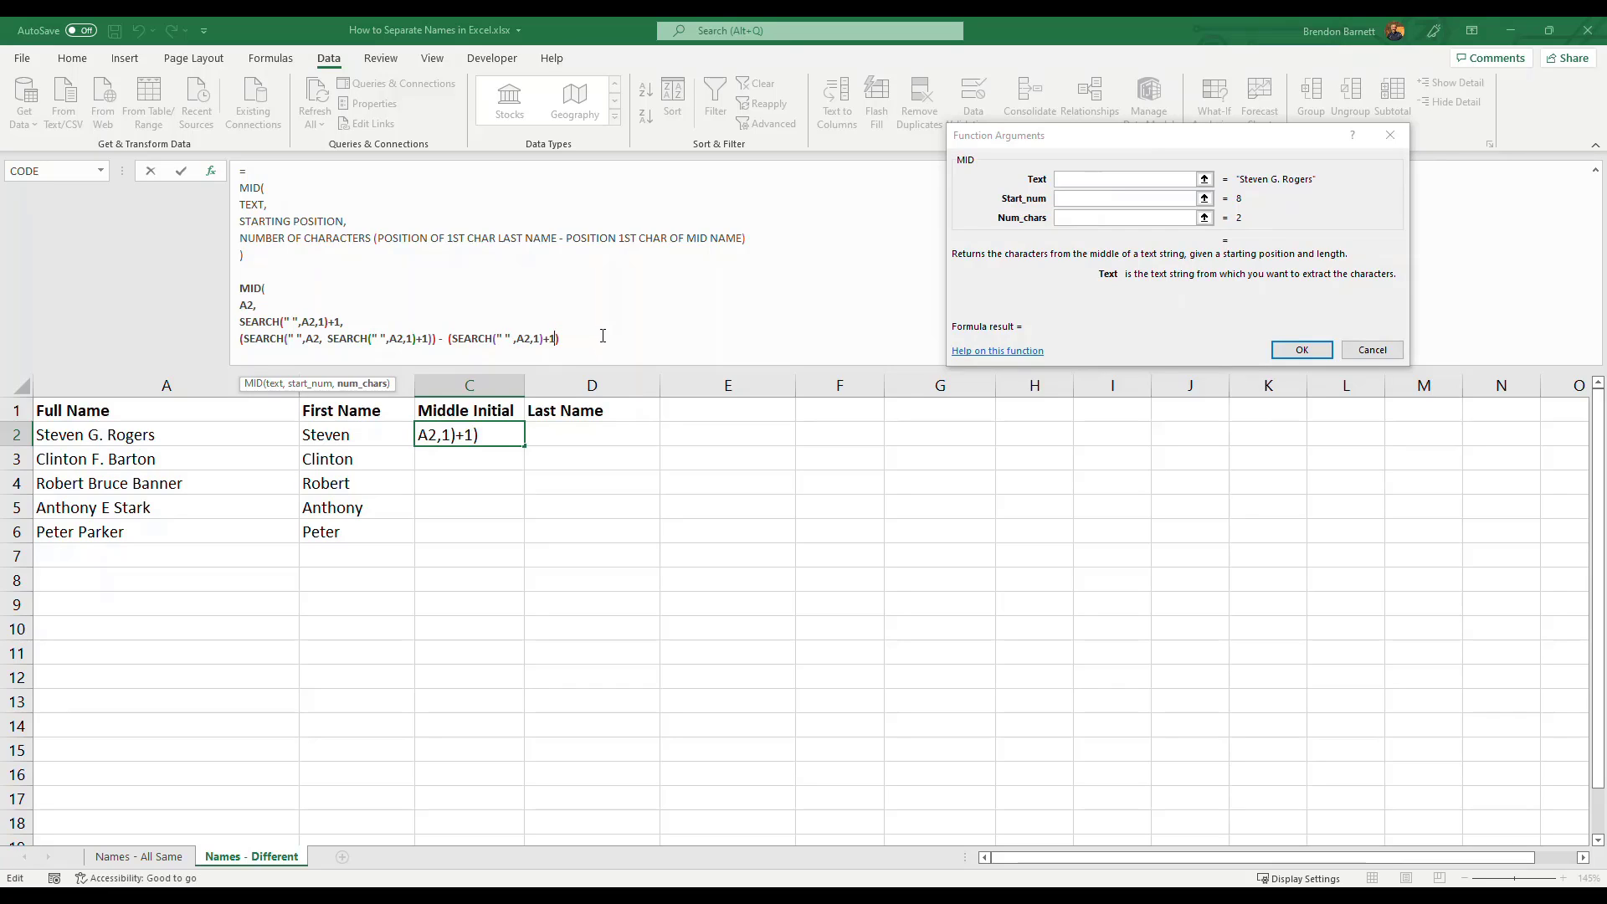
Review both SEARCH expressions of the subtraction and close the second MID with a parenthesis on a new line.
left_click_drag(455, 345, 558, 346)
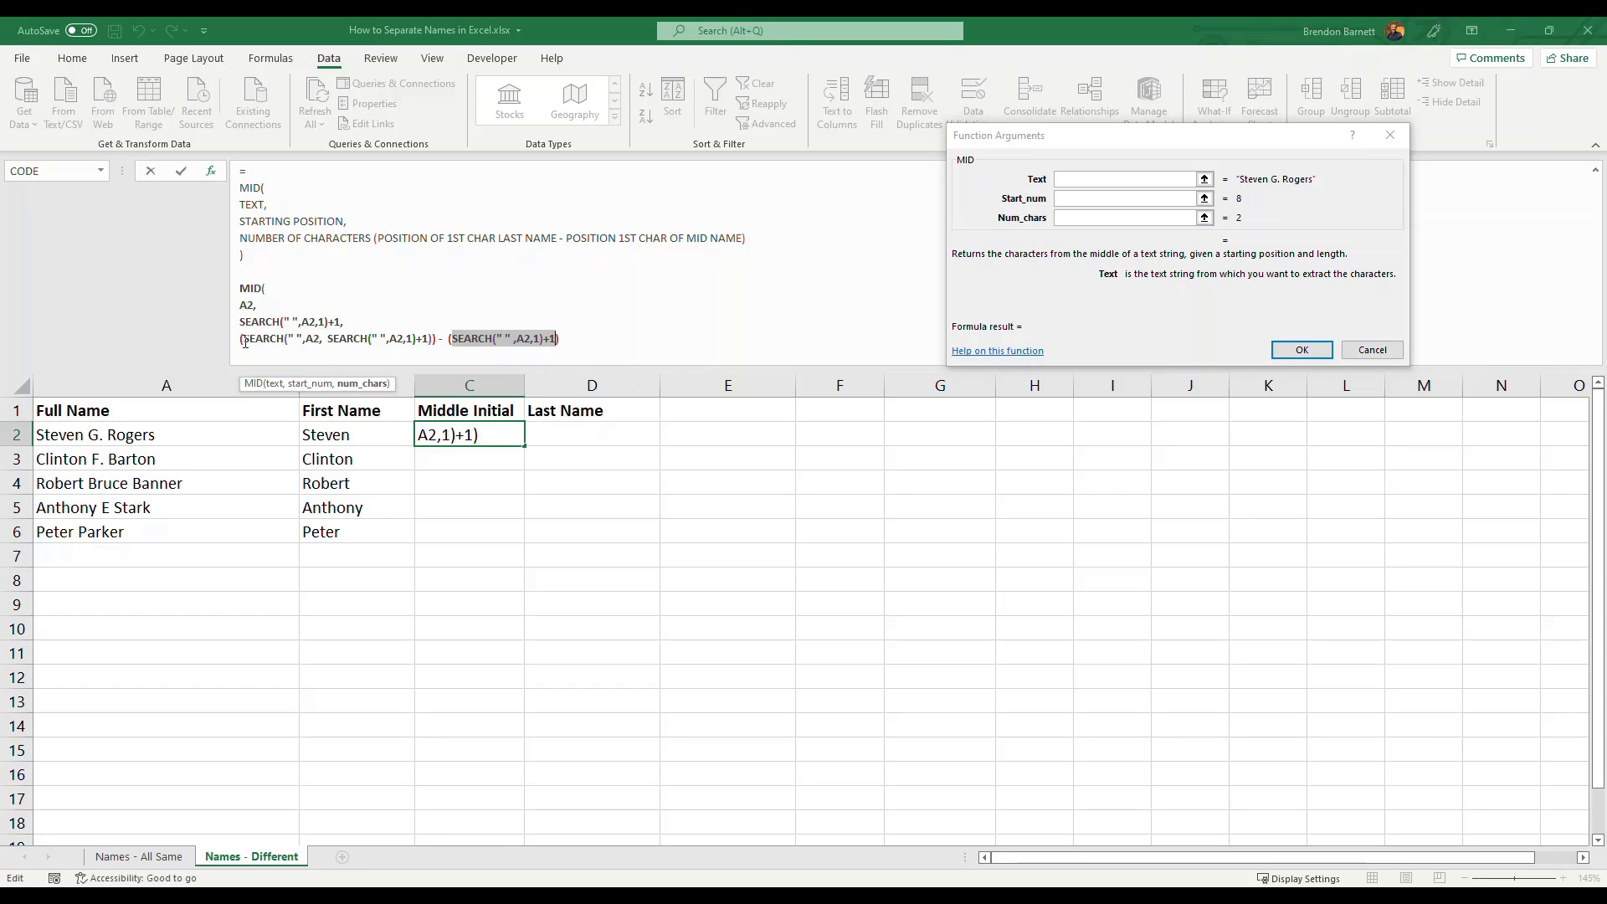
left_click_drag(245, 342, 430, 346)
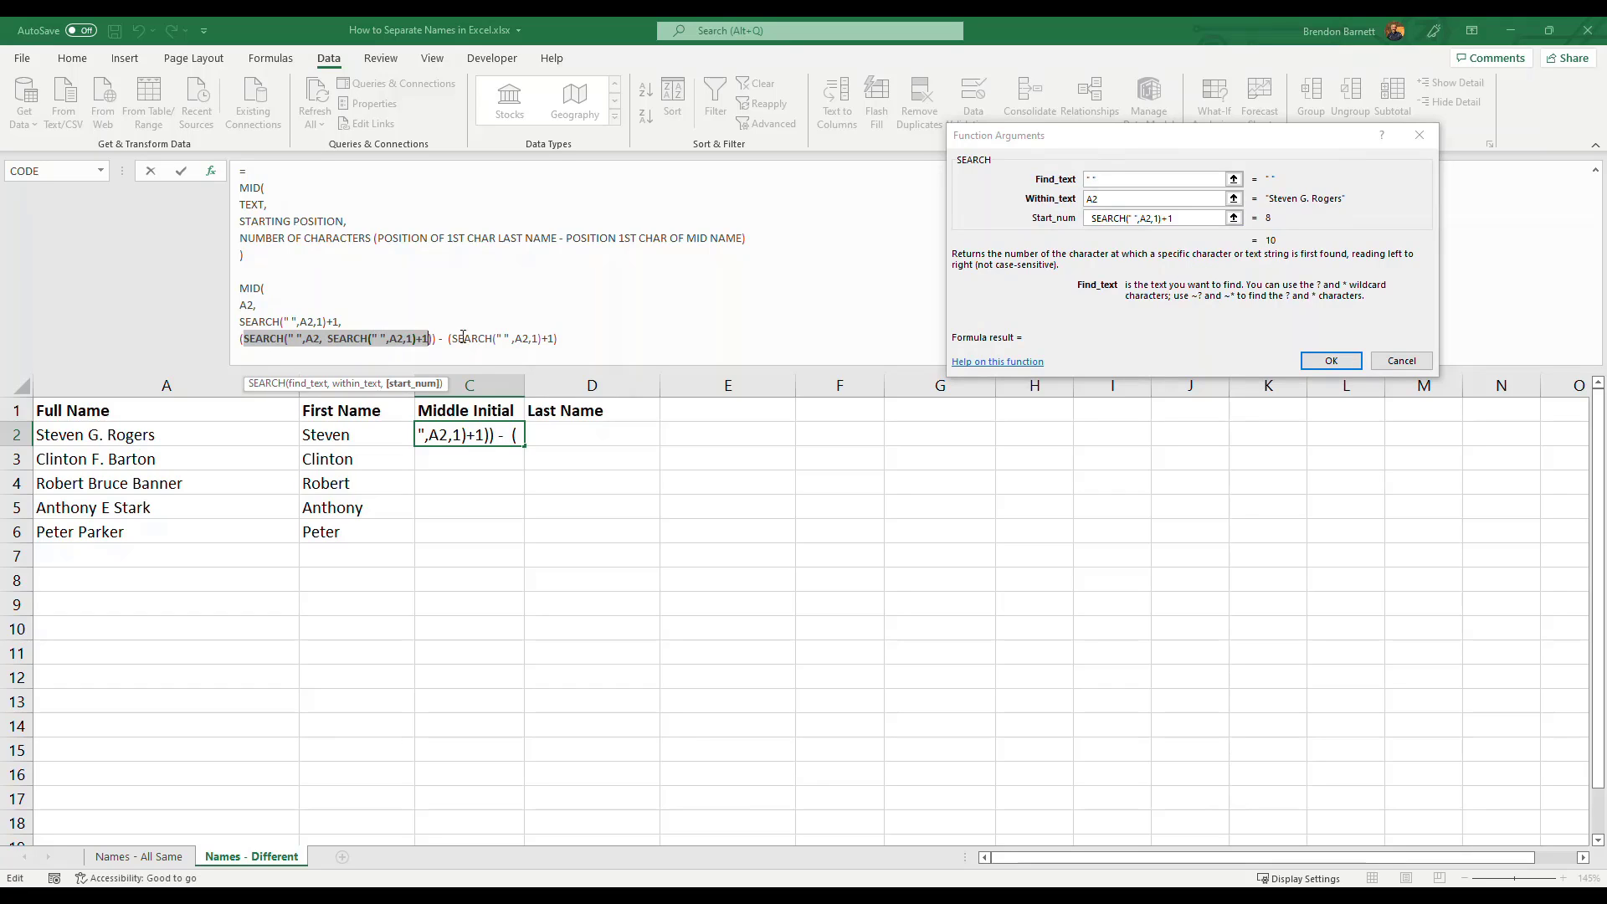
left_click(590, 336)
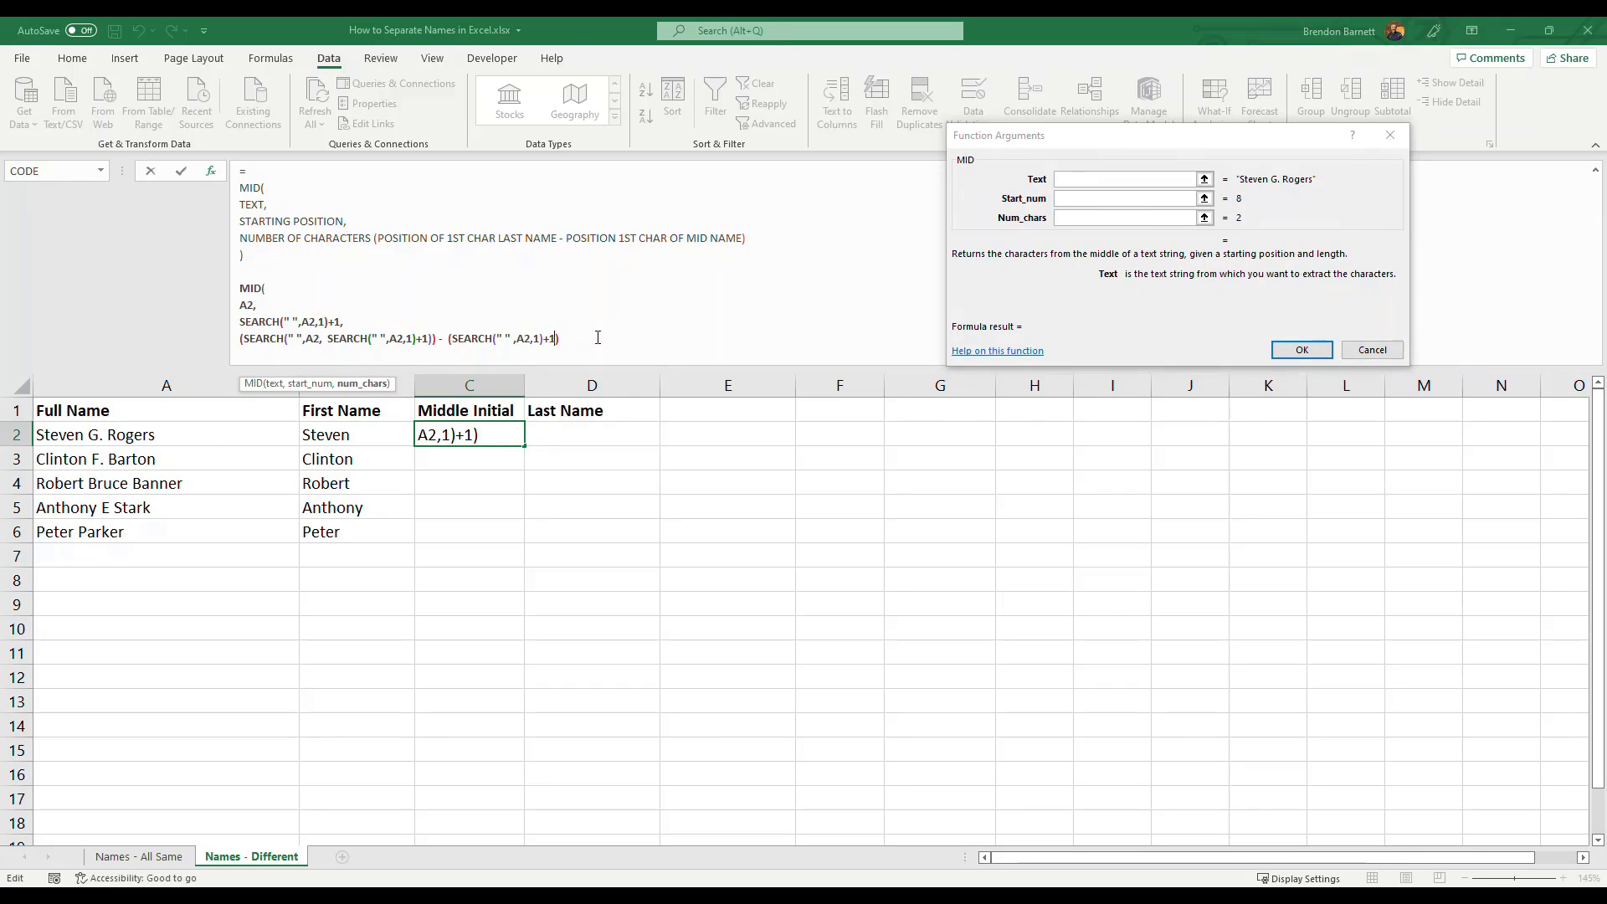
key("alt+Return")
type(")")
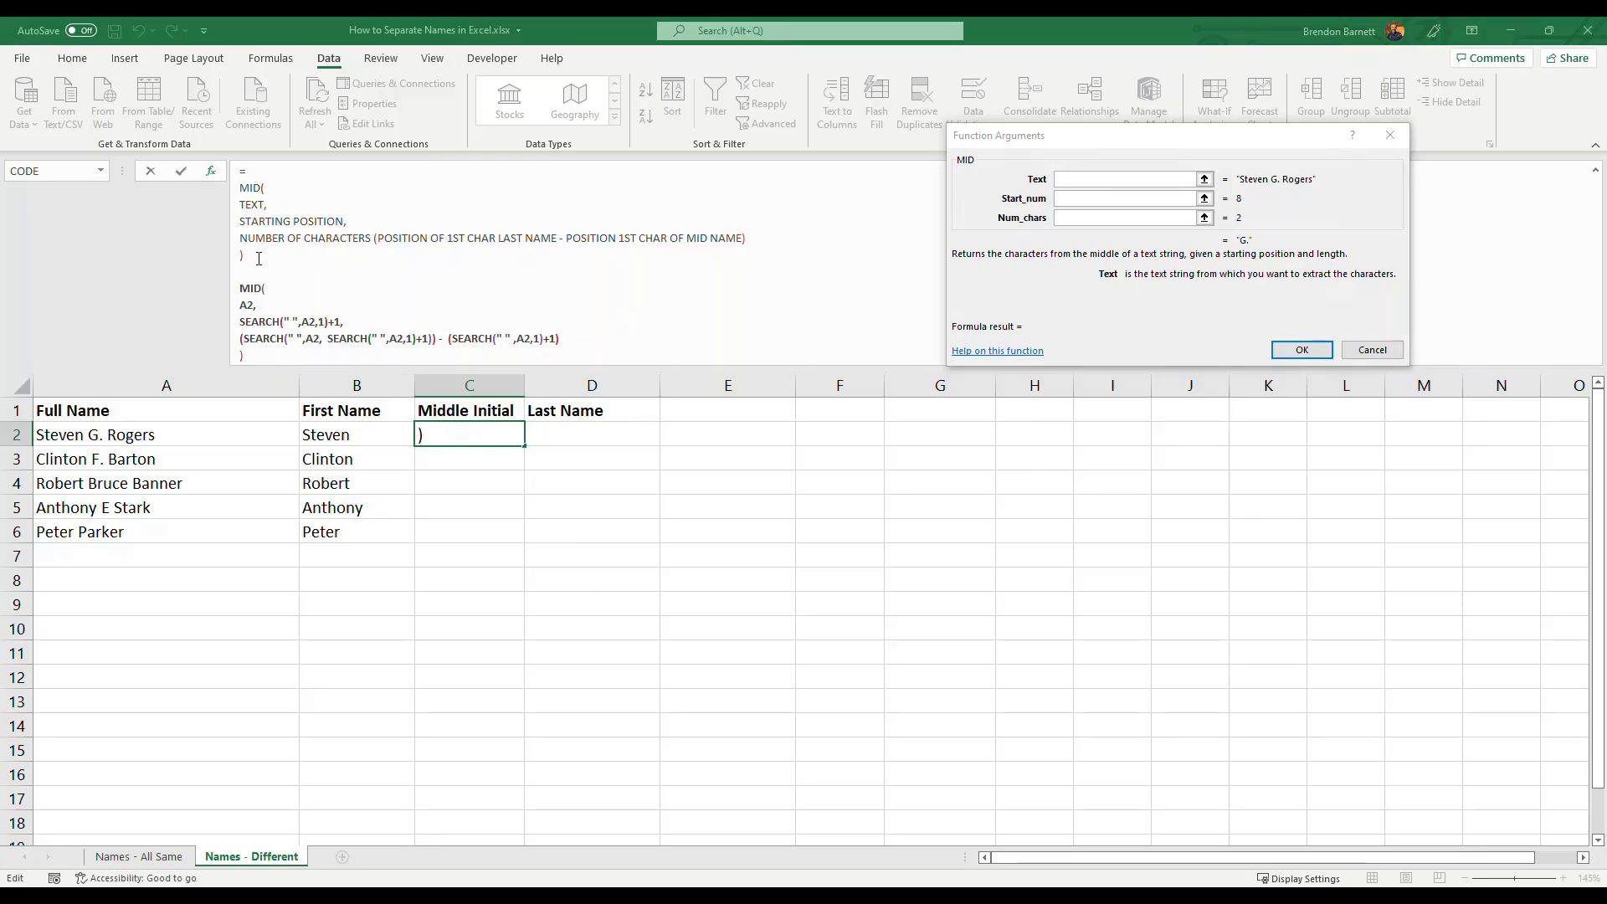
Delete the placeholder MID block above the working one and enter the finished formula in C2.
left_click_drag(259, 257, 240, 182)
key("Delete")
key("Delete")
key("Delete")
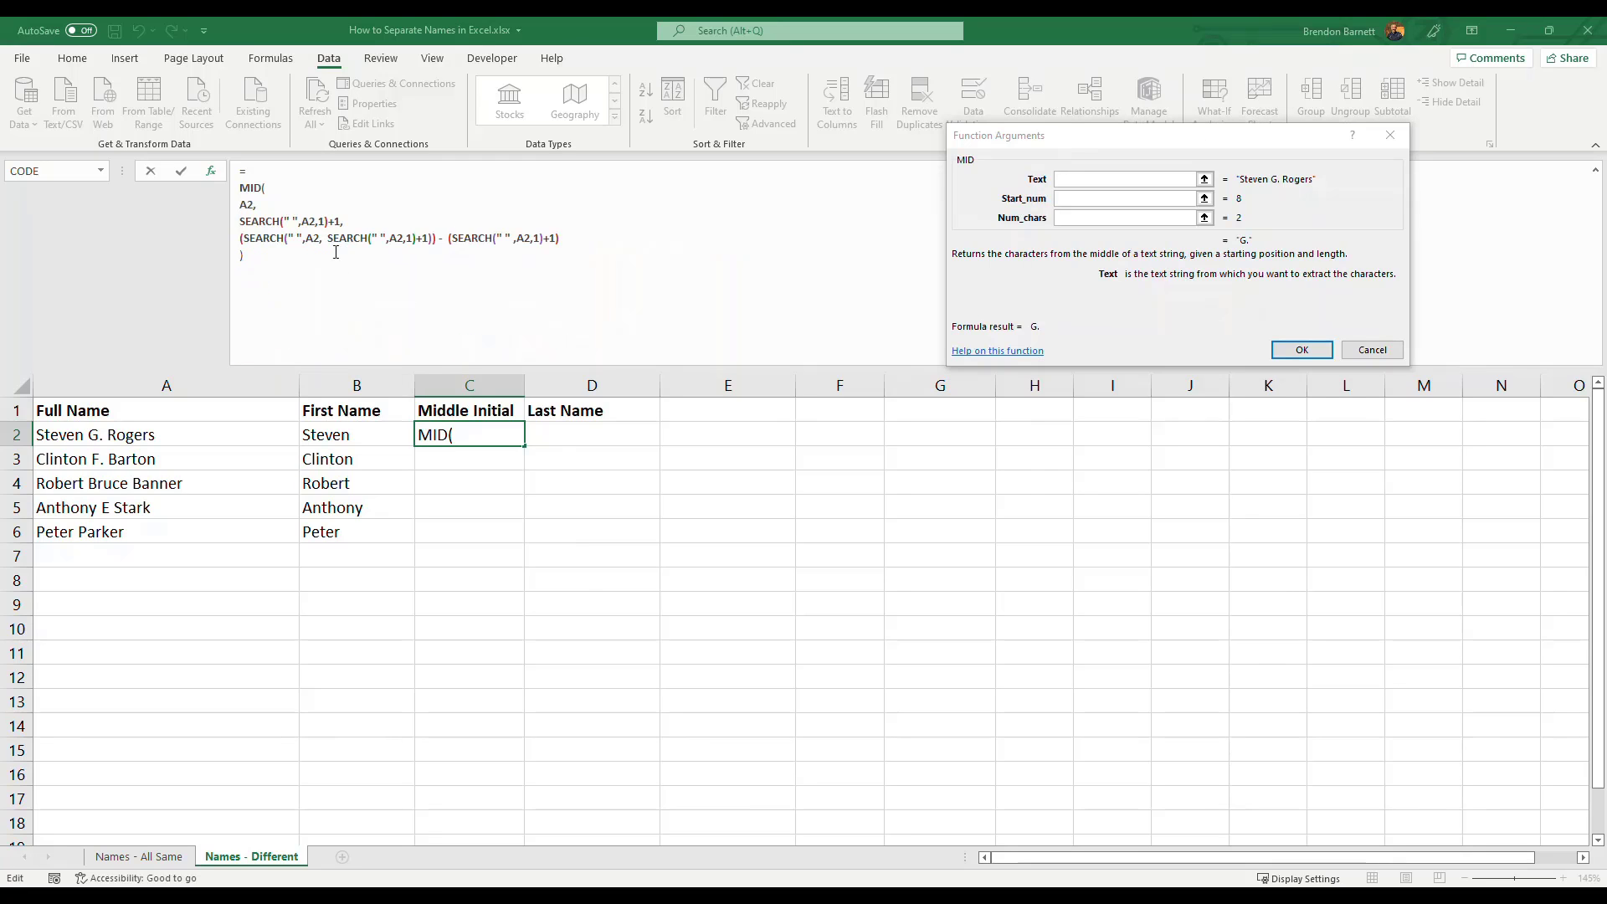
left_click(309, 266)
key("Return")
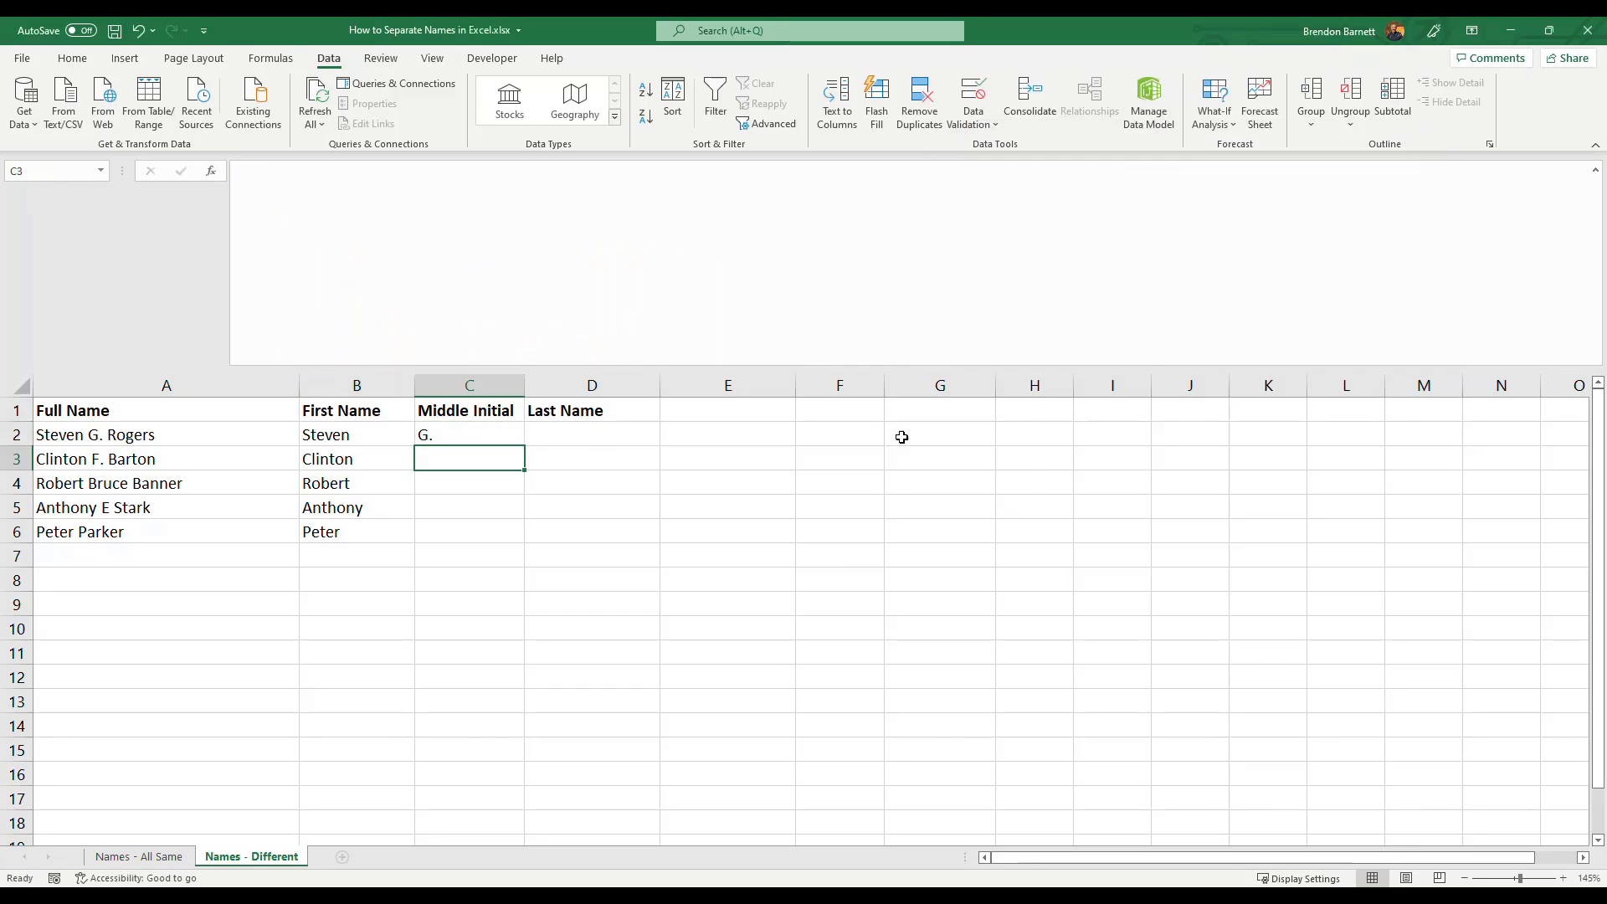
Fill the C2 middle-name formula down to C4 and compare the extracted values with the full names.
left_click(477, 435)
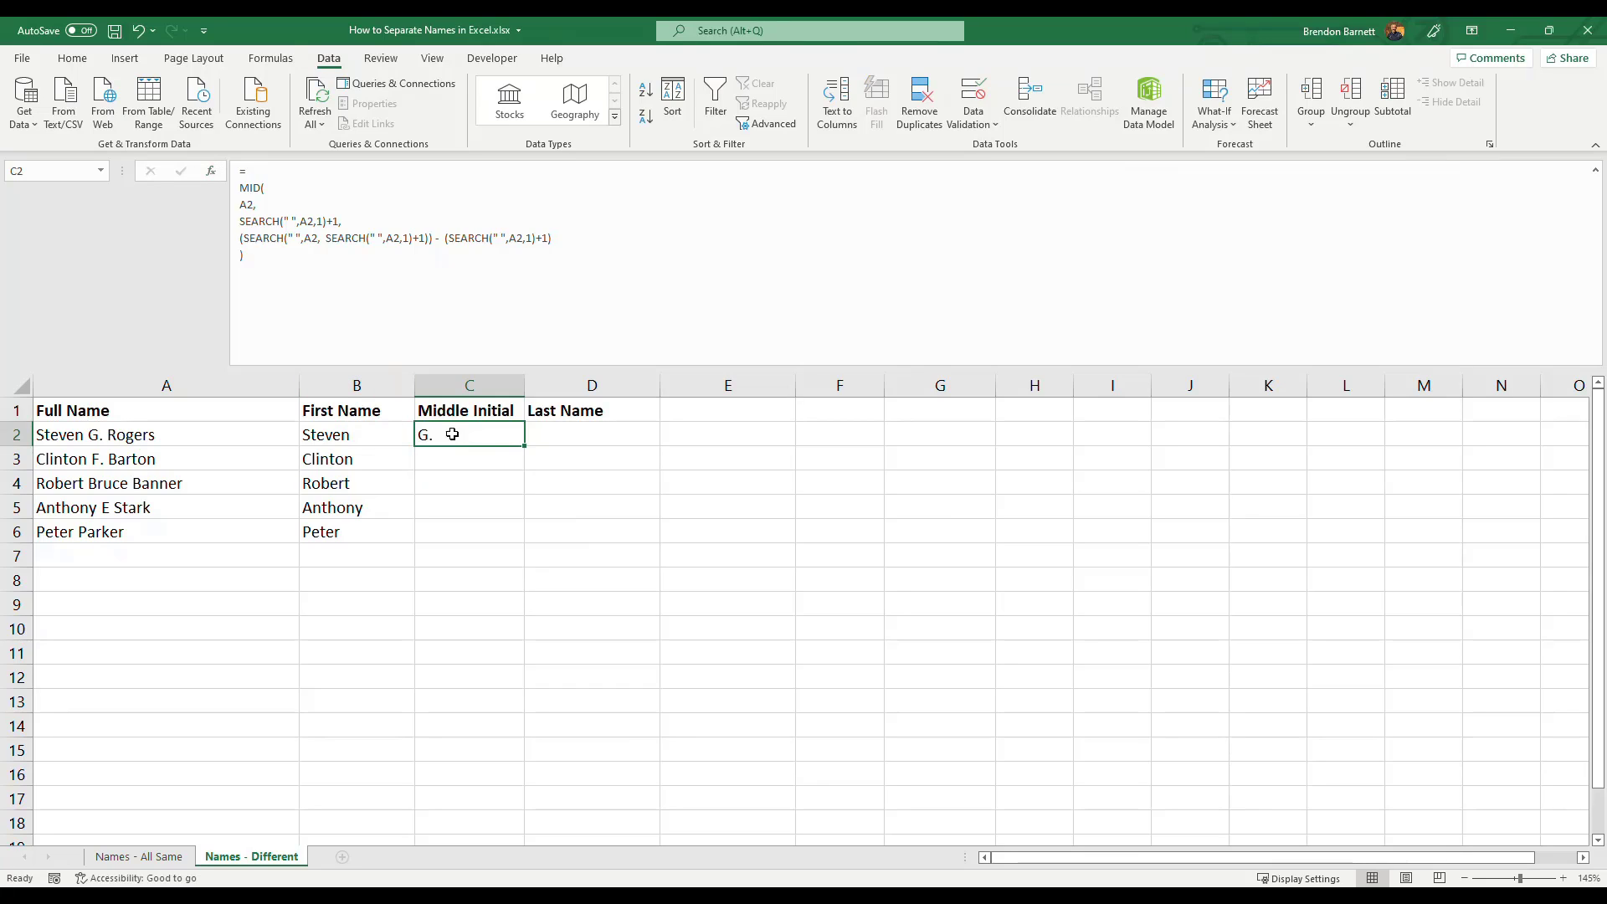
left_click_drag(524, 444, 524, 495)
left_click(343, 485)
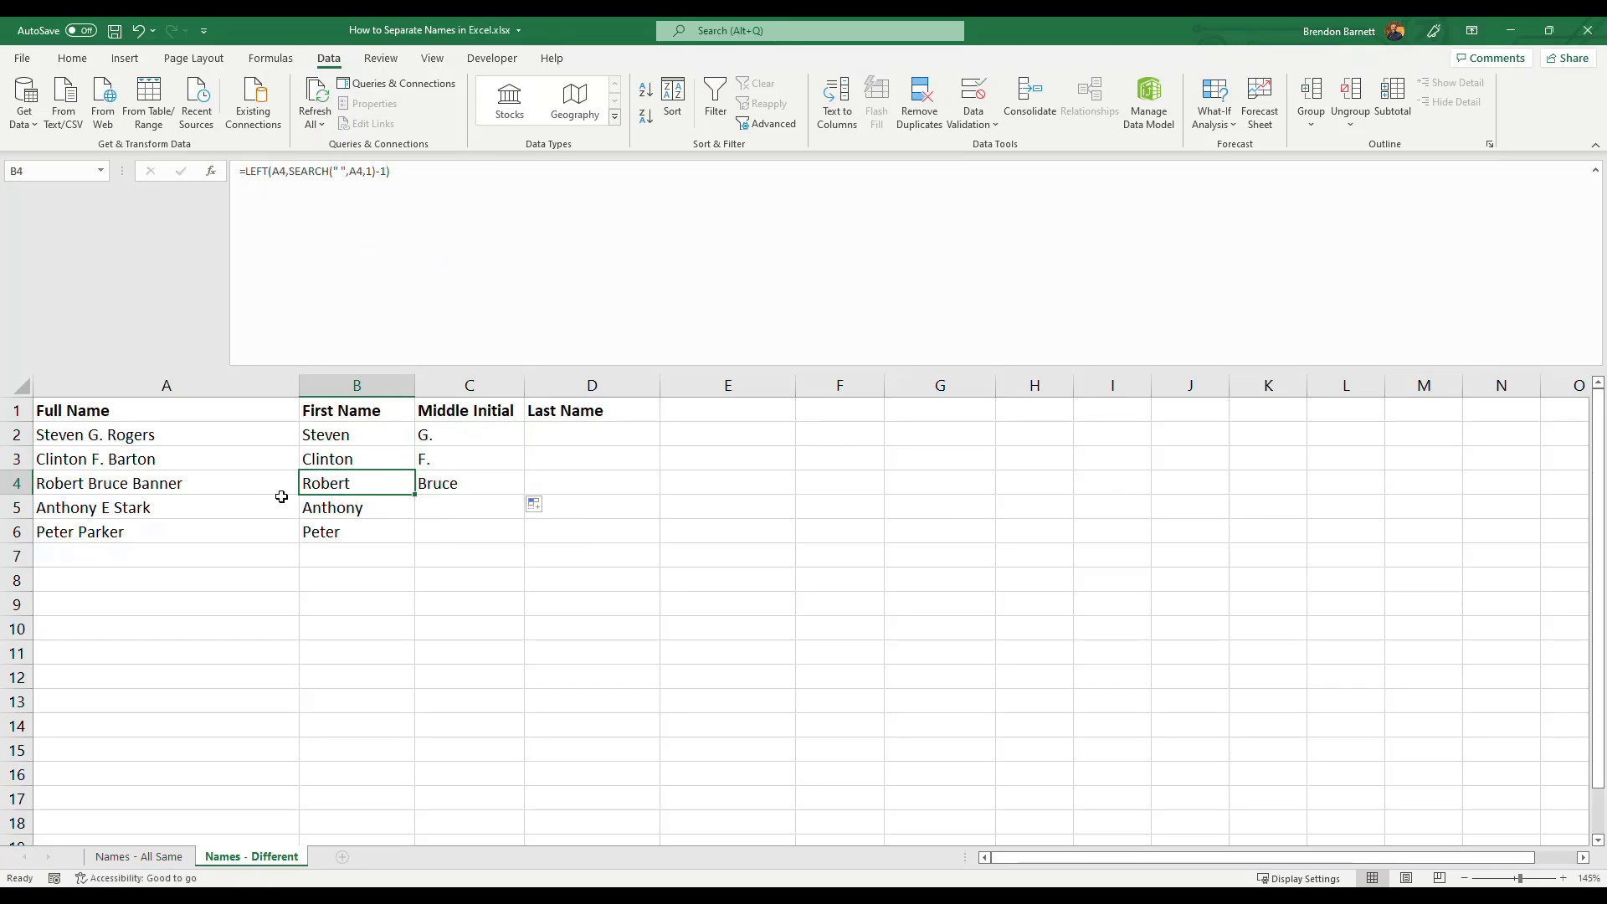
left_click(179, 488)
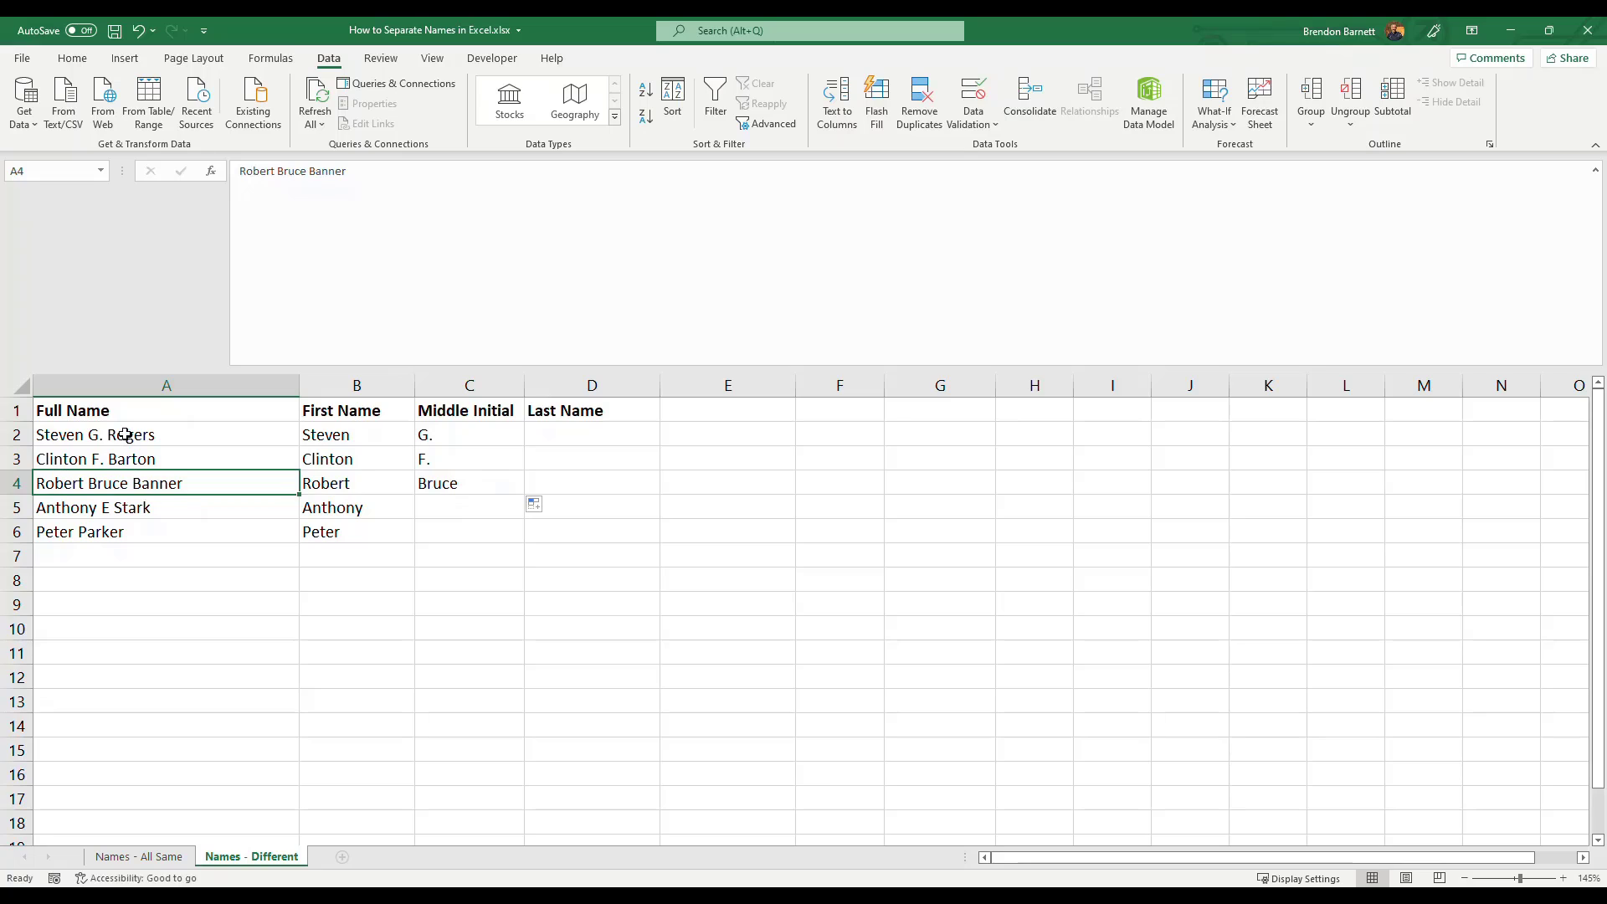
left_click_drag(125, 436, 127, 465)
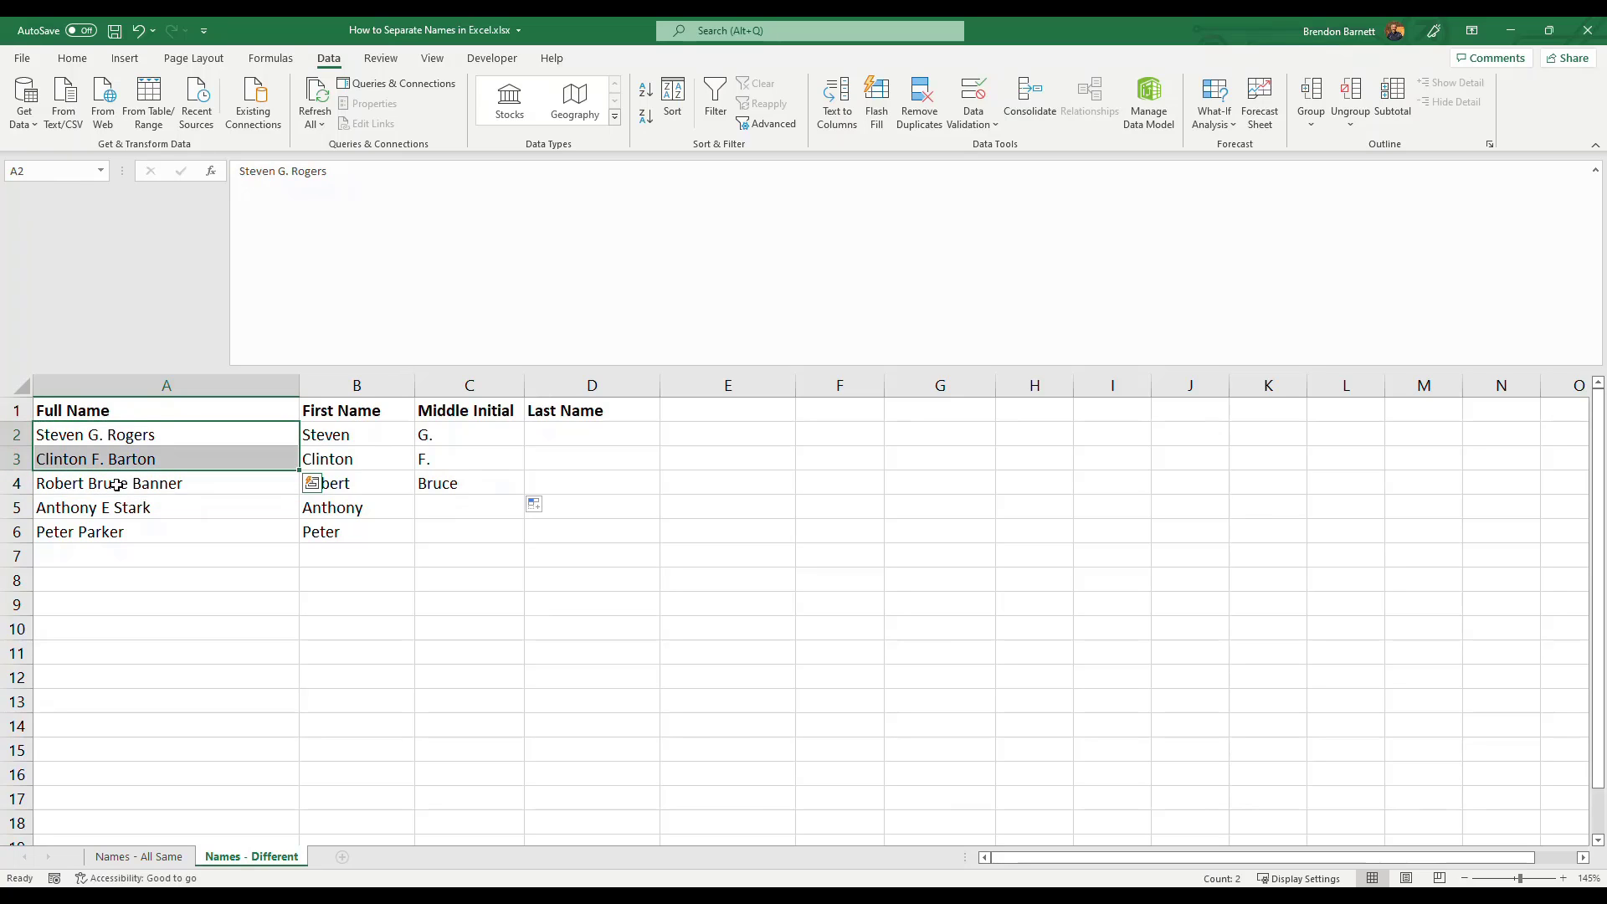
left_click(116, 487)
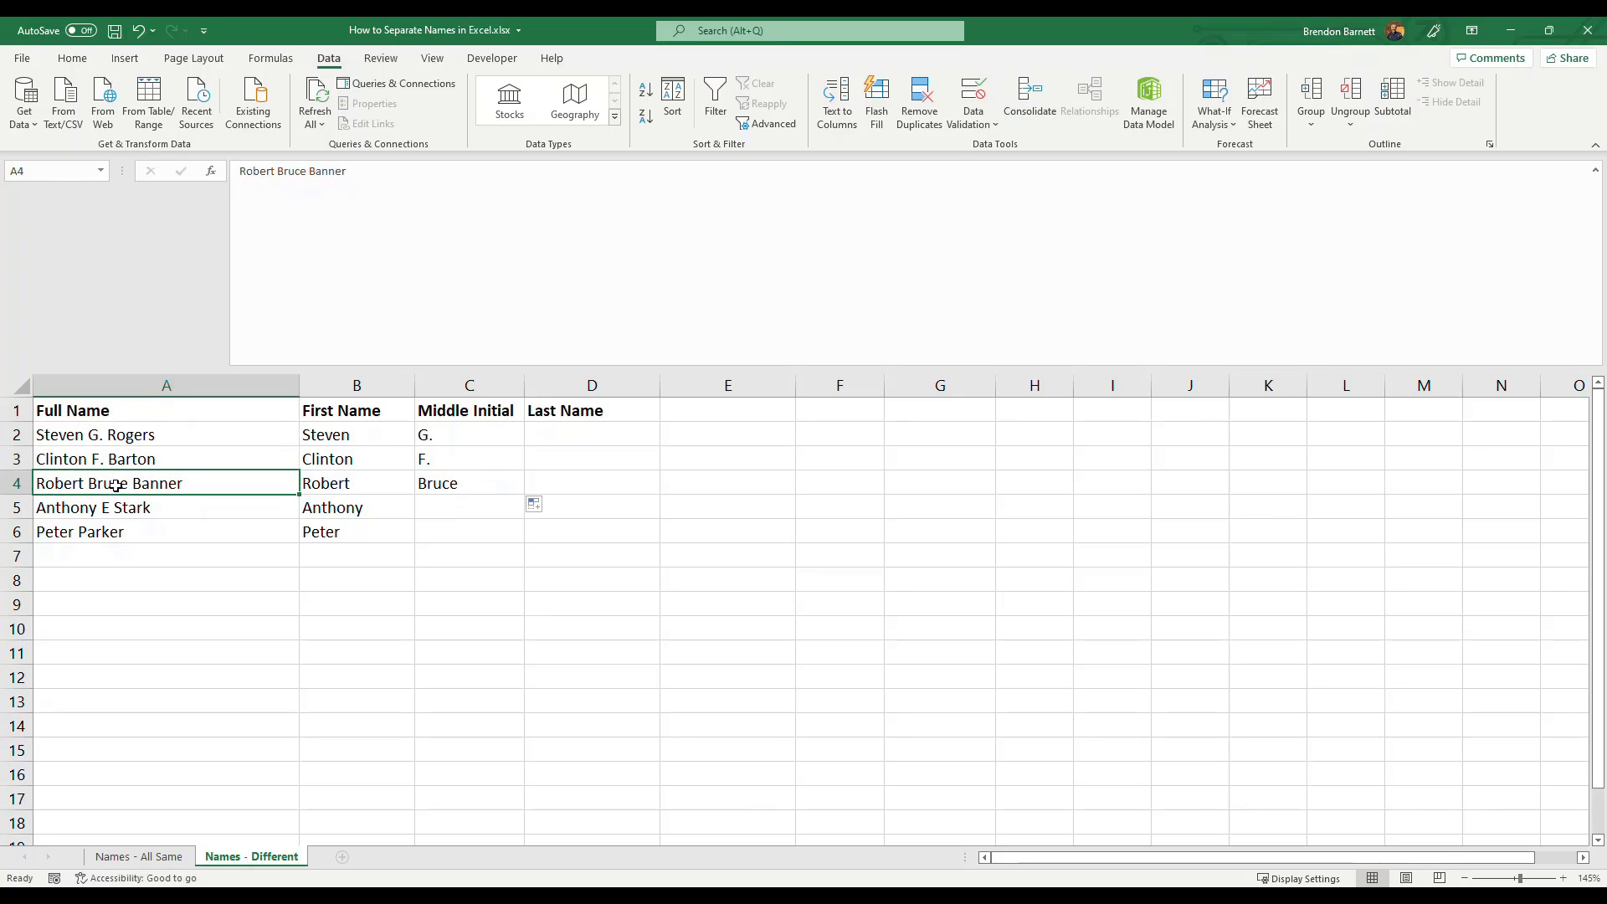
left_click(474, 487)
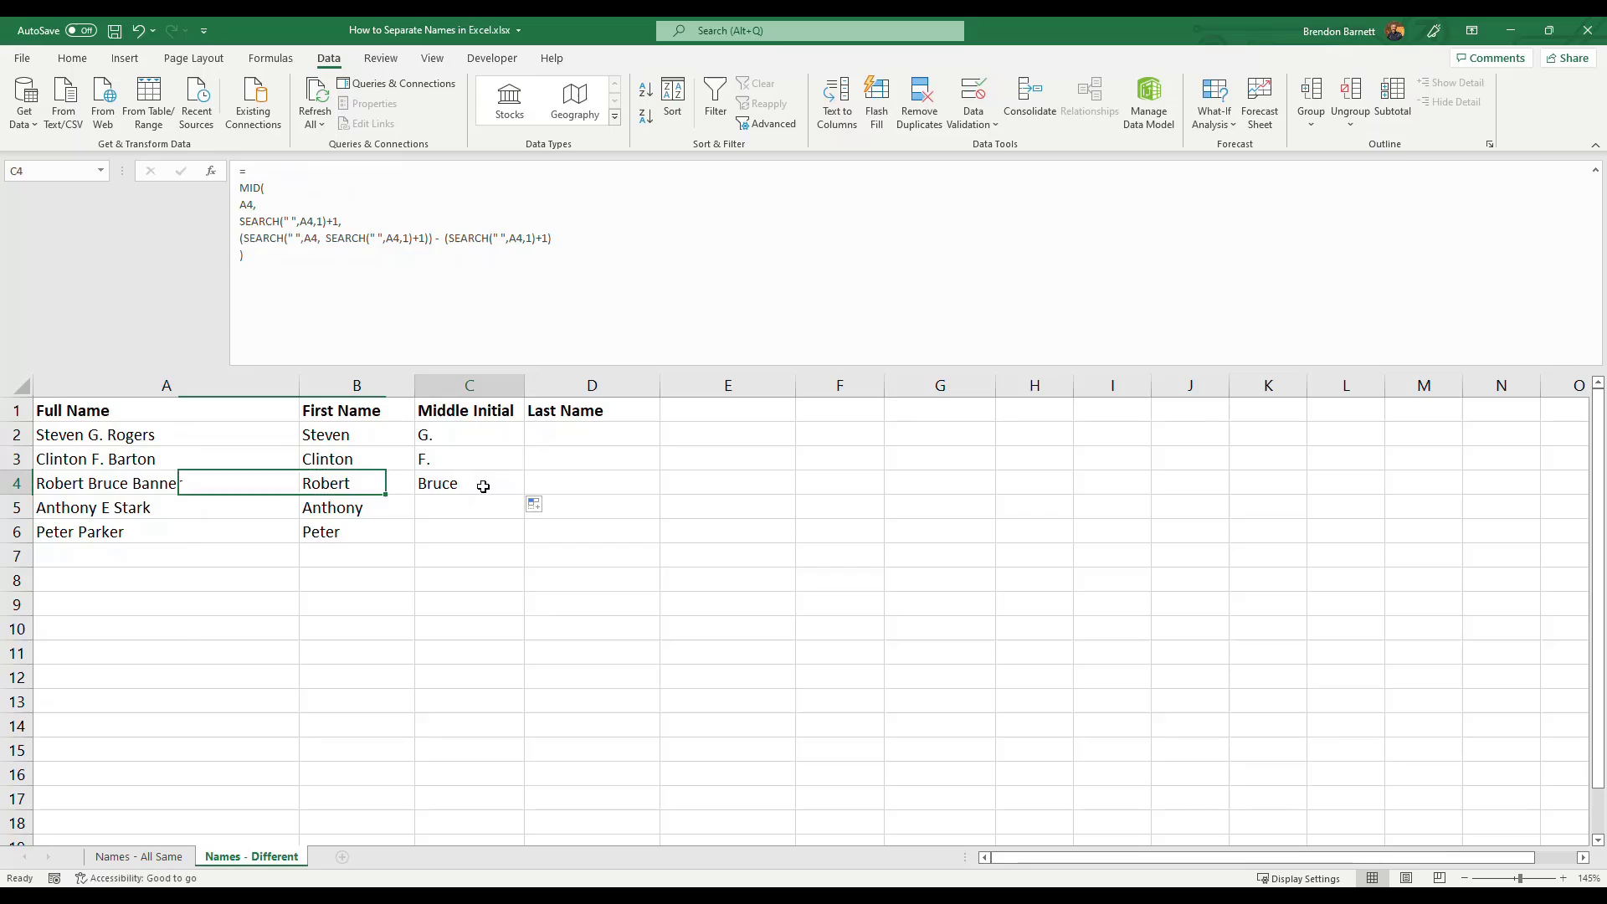
Examine the MID arguments of the formula in C4, especially the subtracted SEARCH, against the full name in A4.
left_click(211, 171)
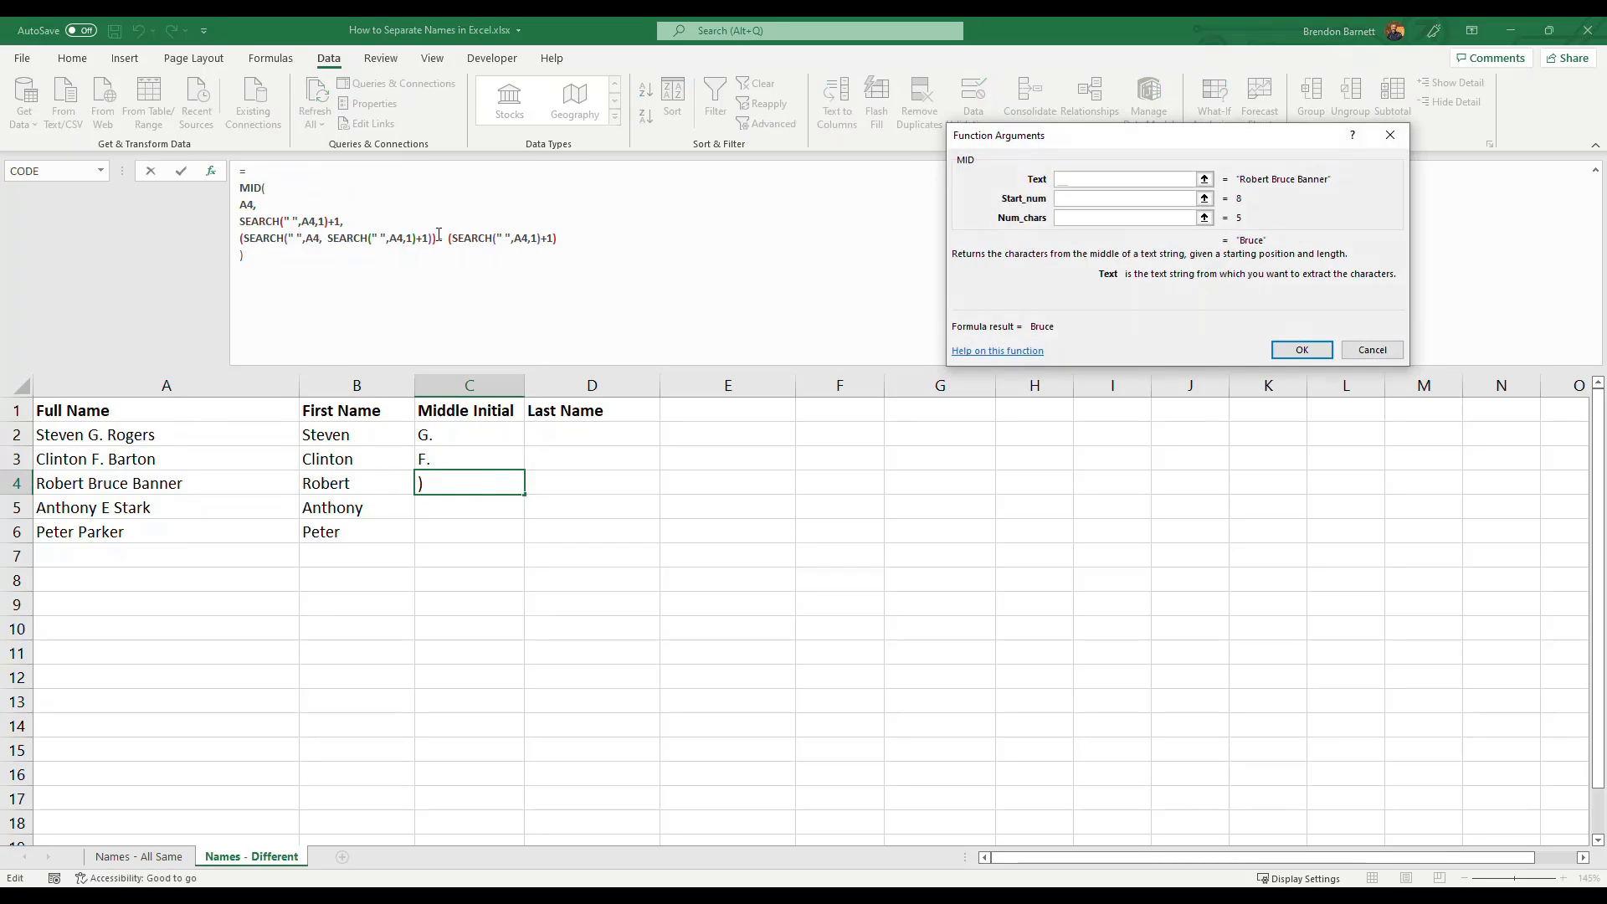
left_click_drag(455, 237, 559, 239)
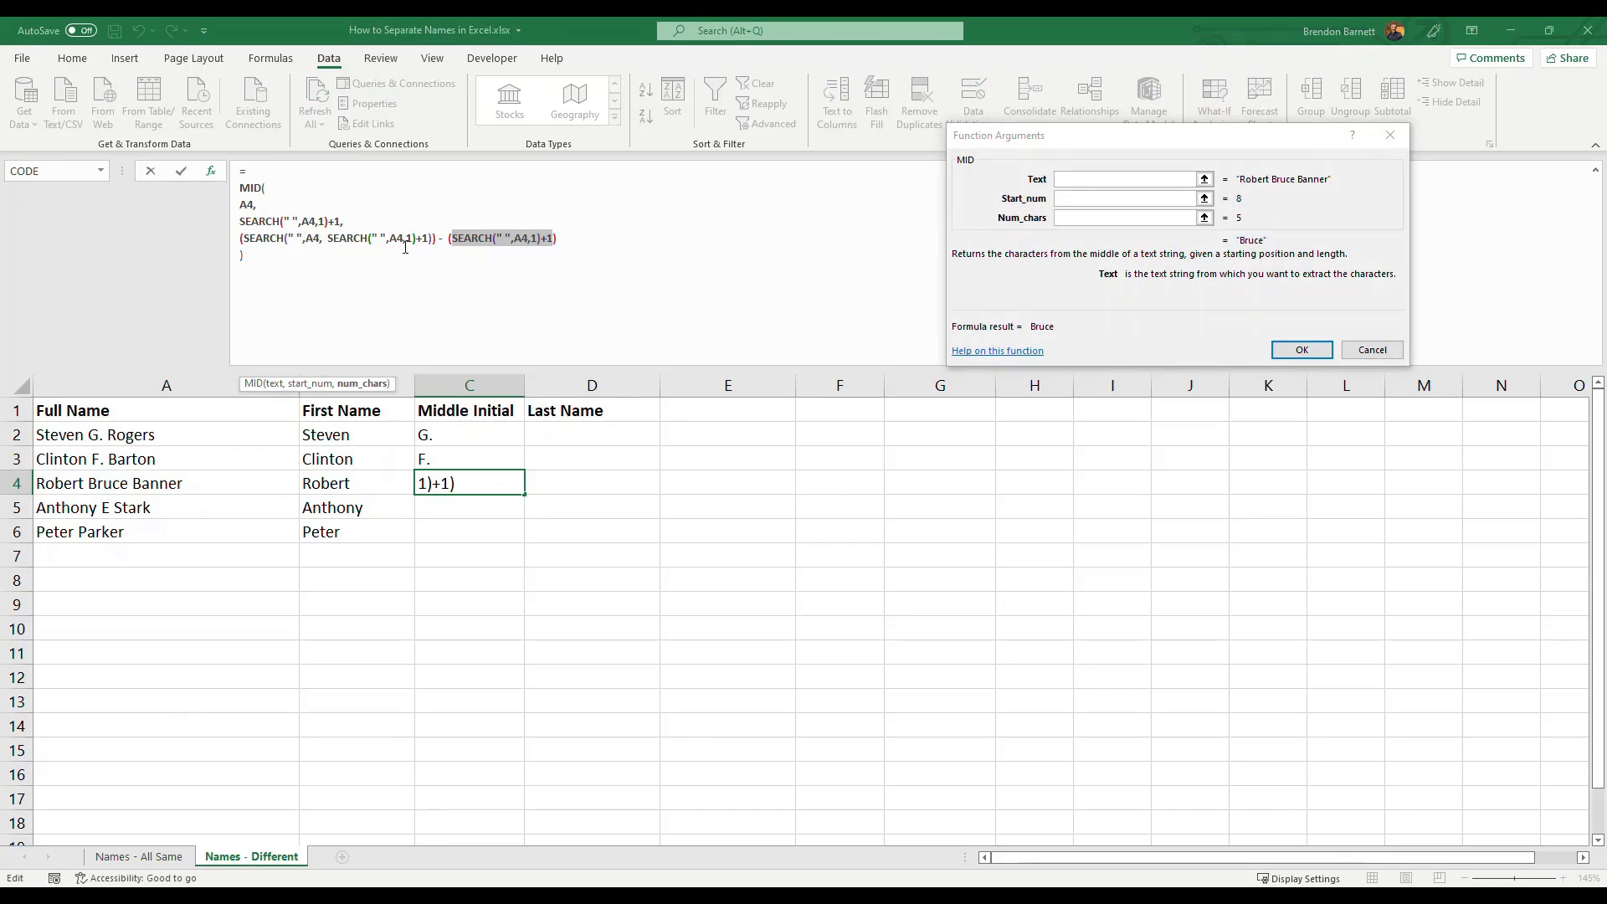
key("Return")
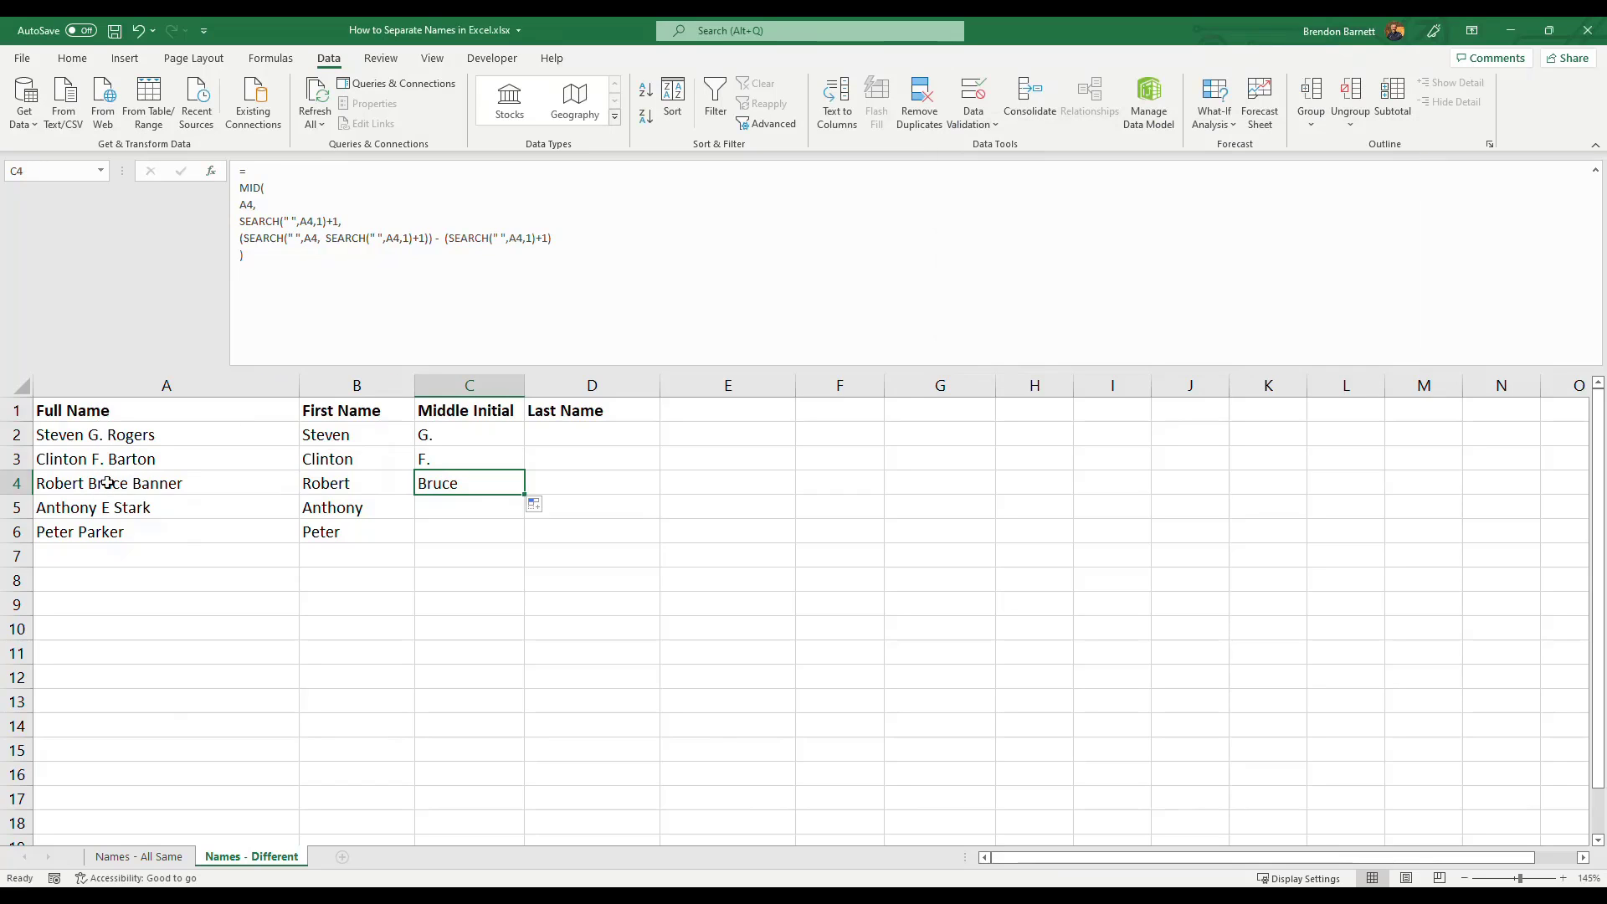
left_click(141, 482)
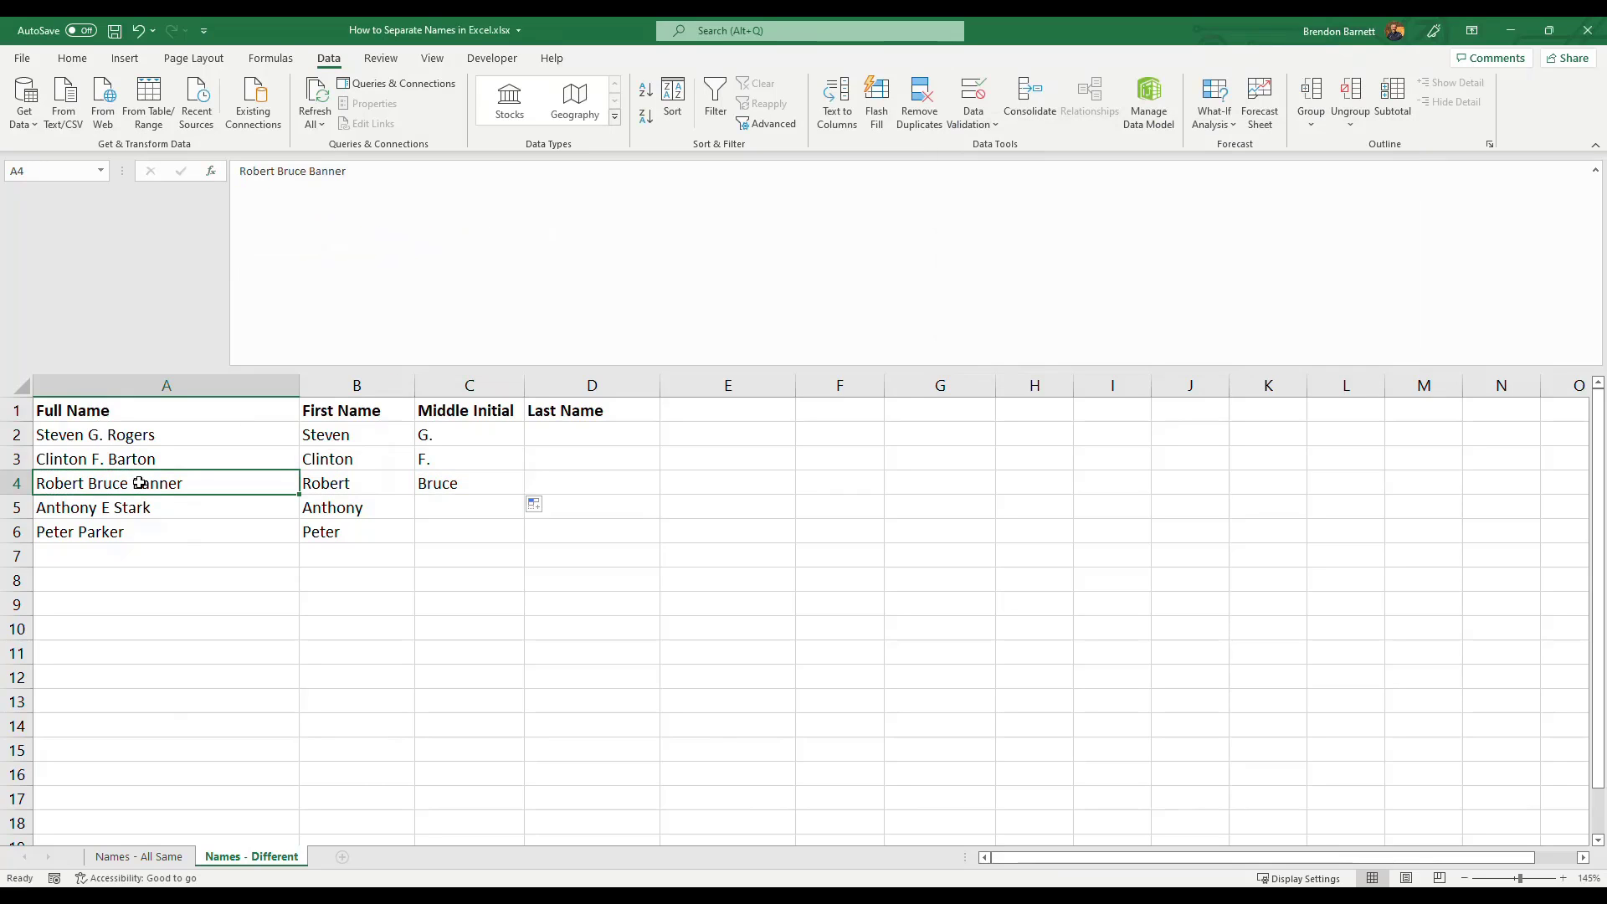
left_click(484, 486)
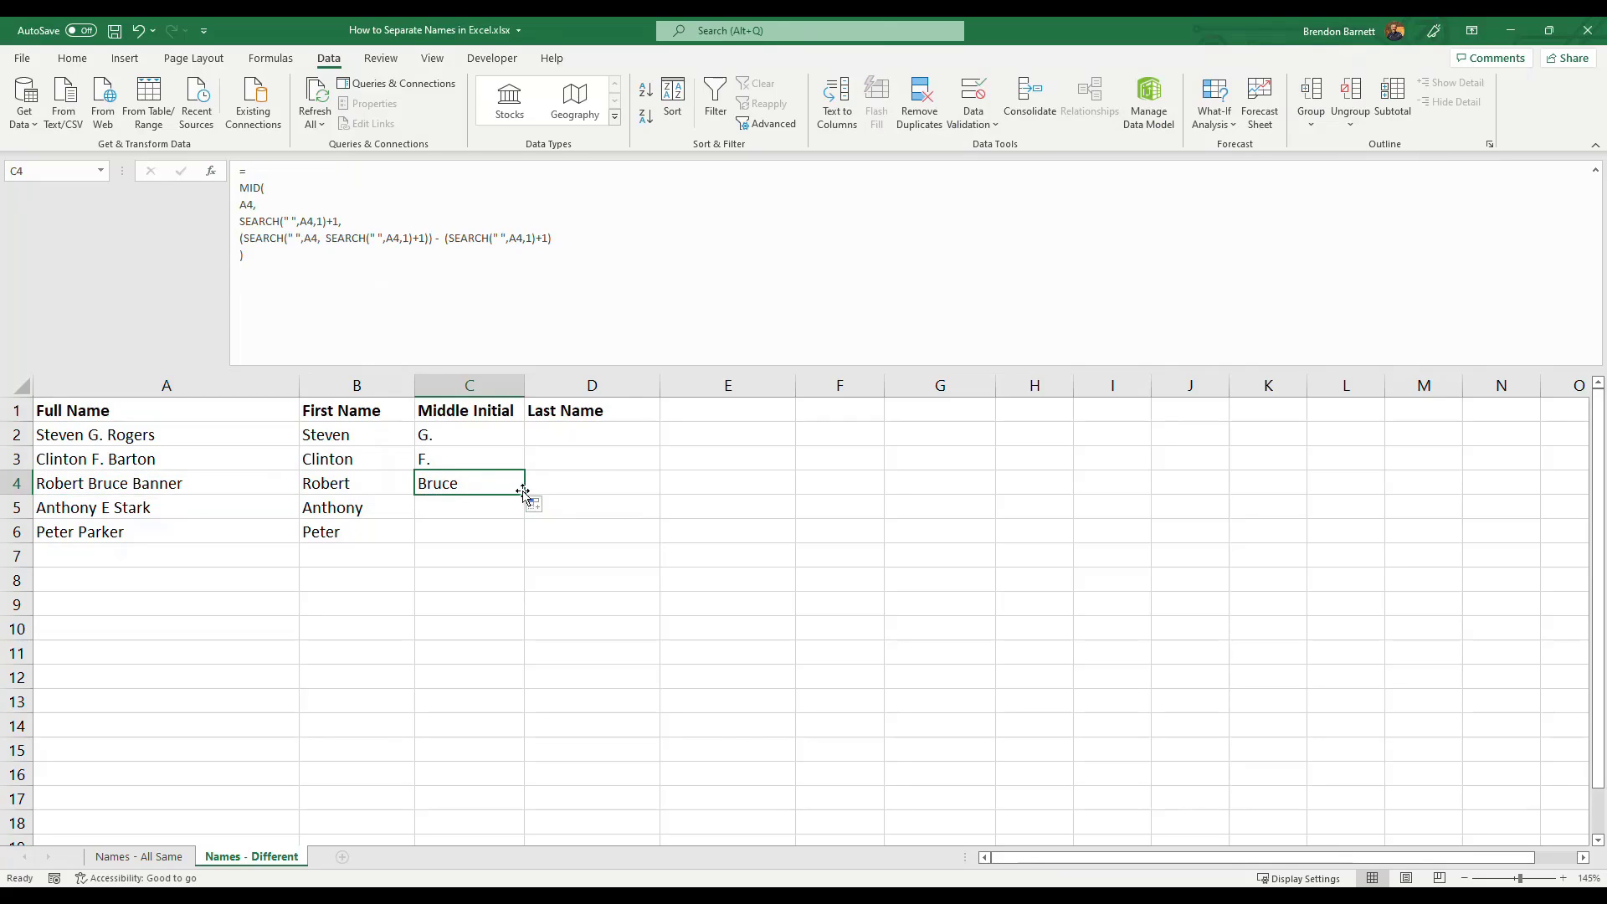
Undo the accidental move of C4 into C5, fill the C4 formula down through C6, and check the filled cells.
left_click_drag(523, 494, 502, 525)
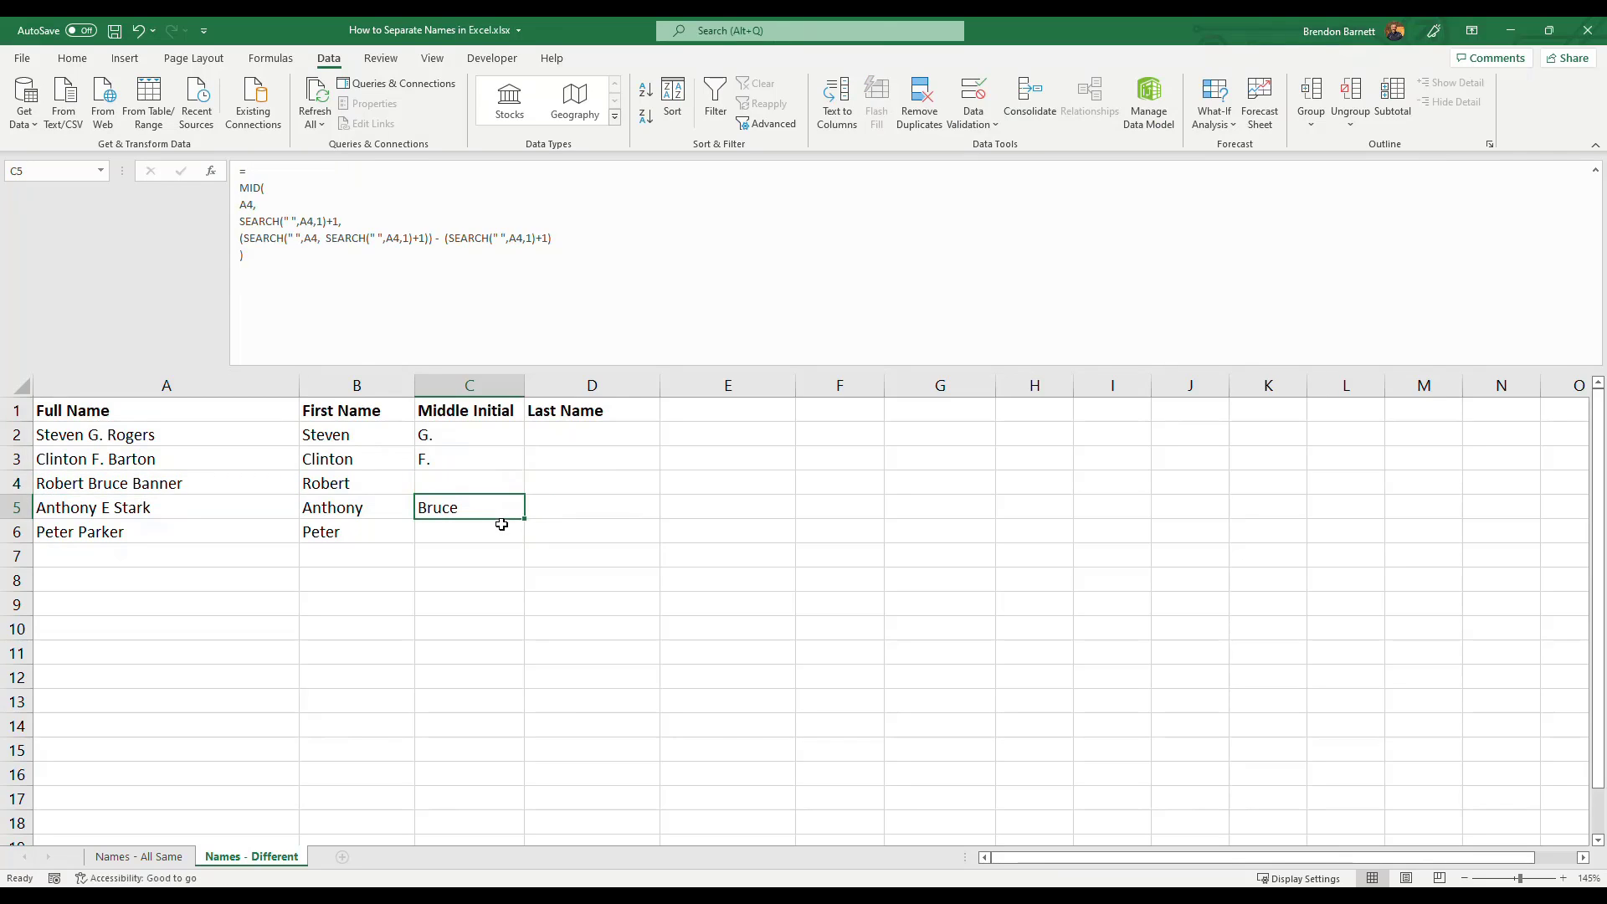
key("ctrl+z")
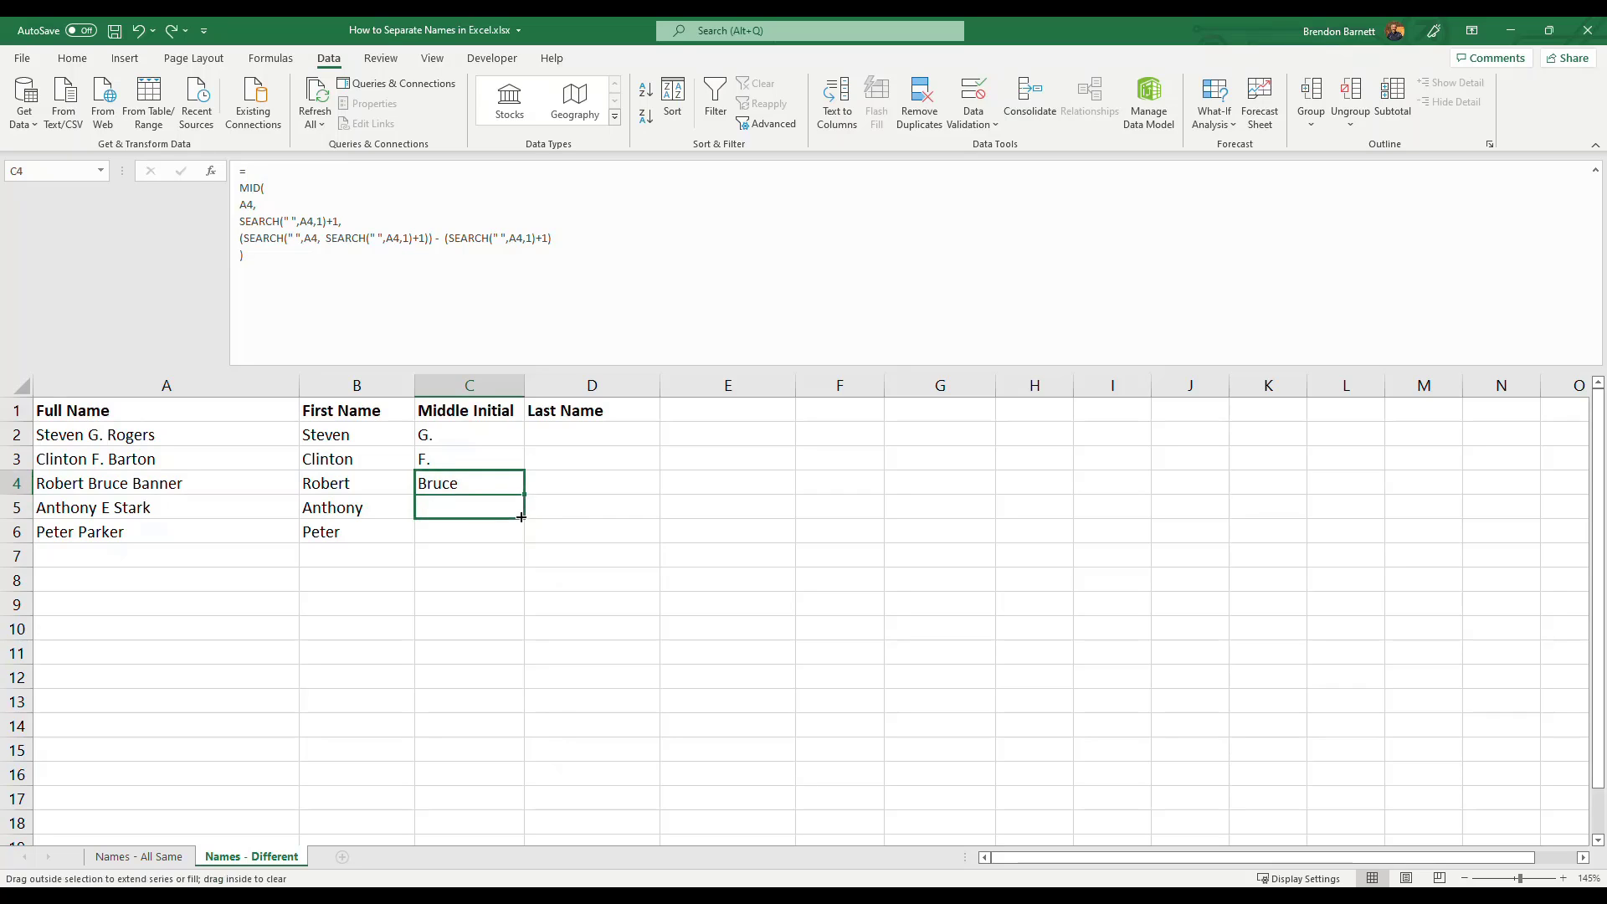
left_click_drag(521, 517, 522, 536)
left_click(502, 536)
left_click(505, 509)
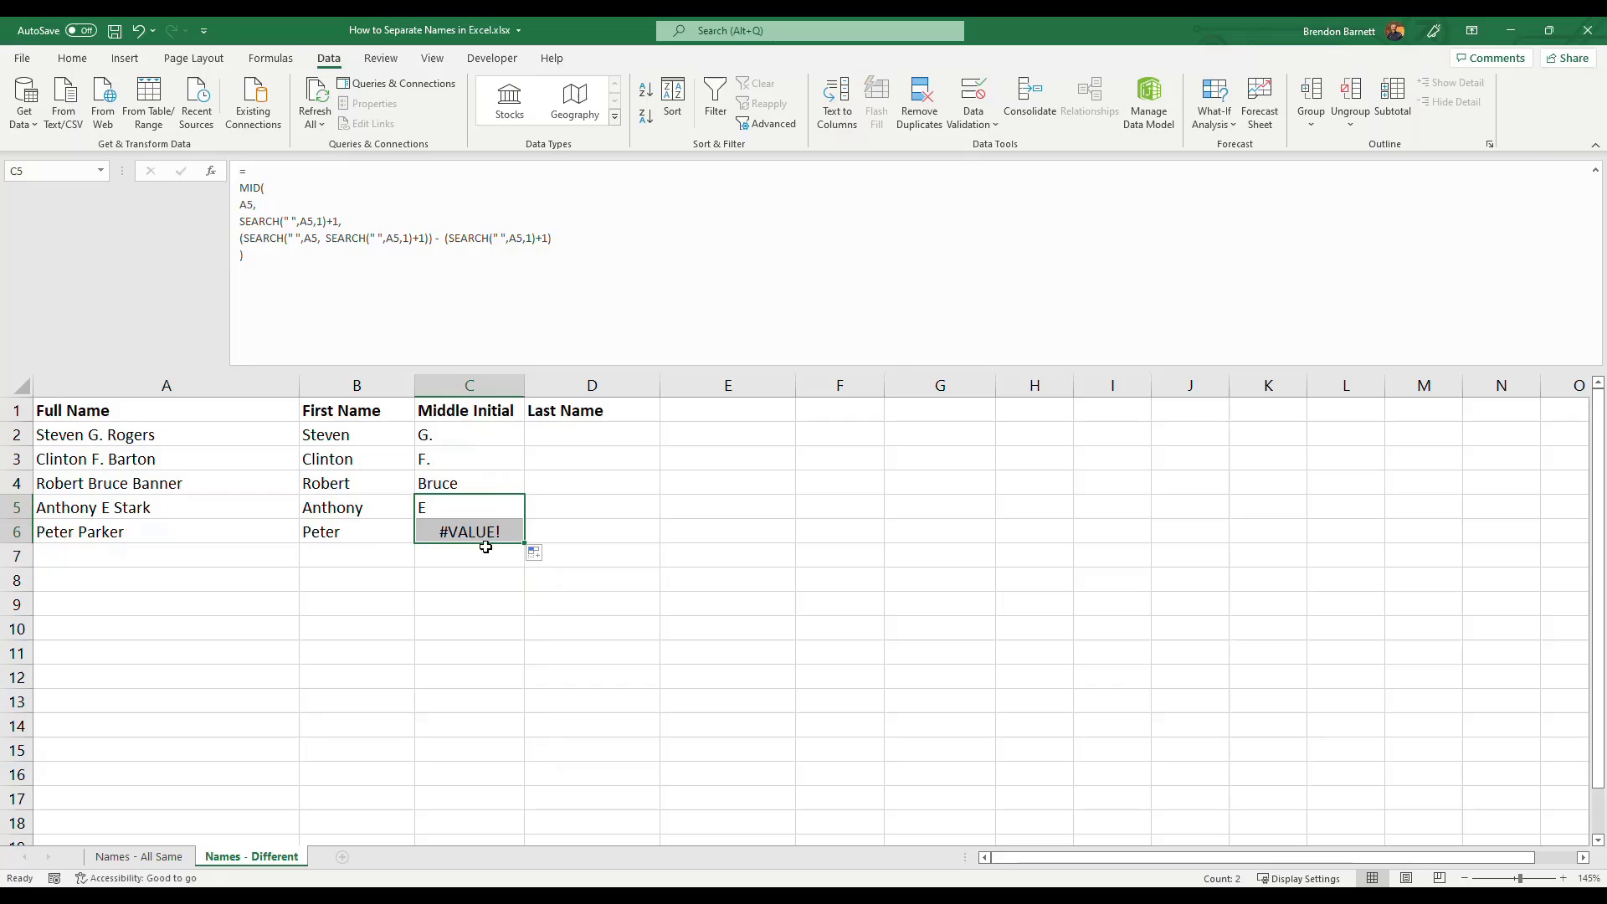
left_click(370, 537)
left_click(442, 536)
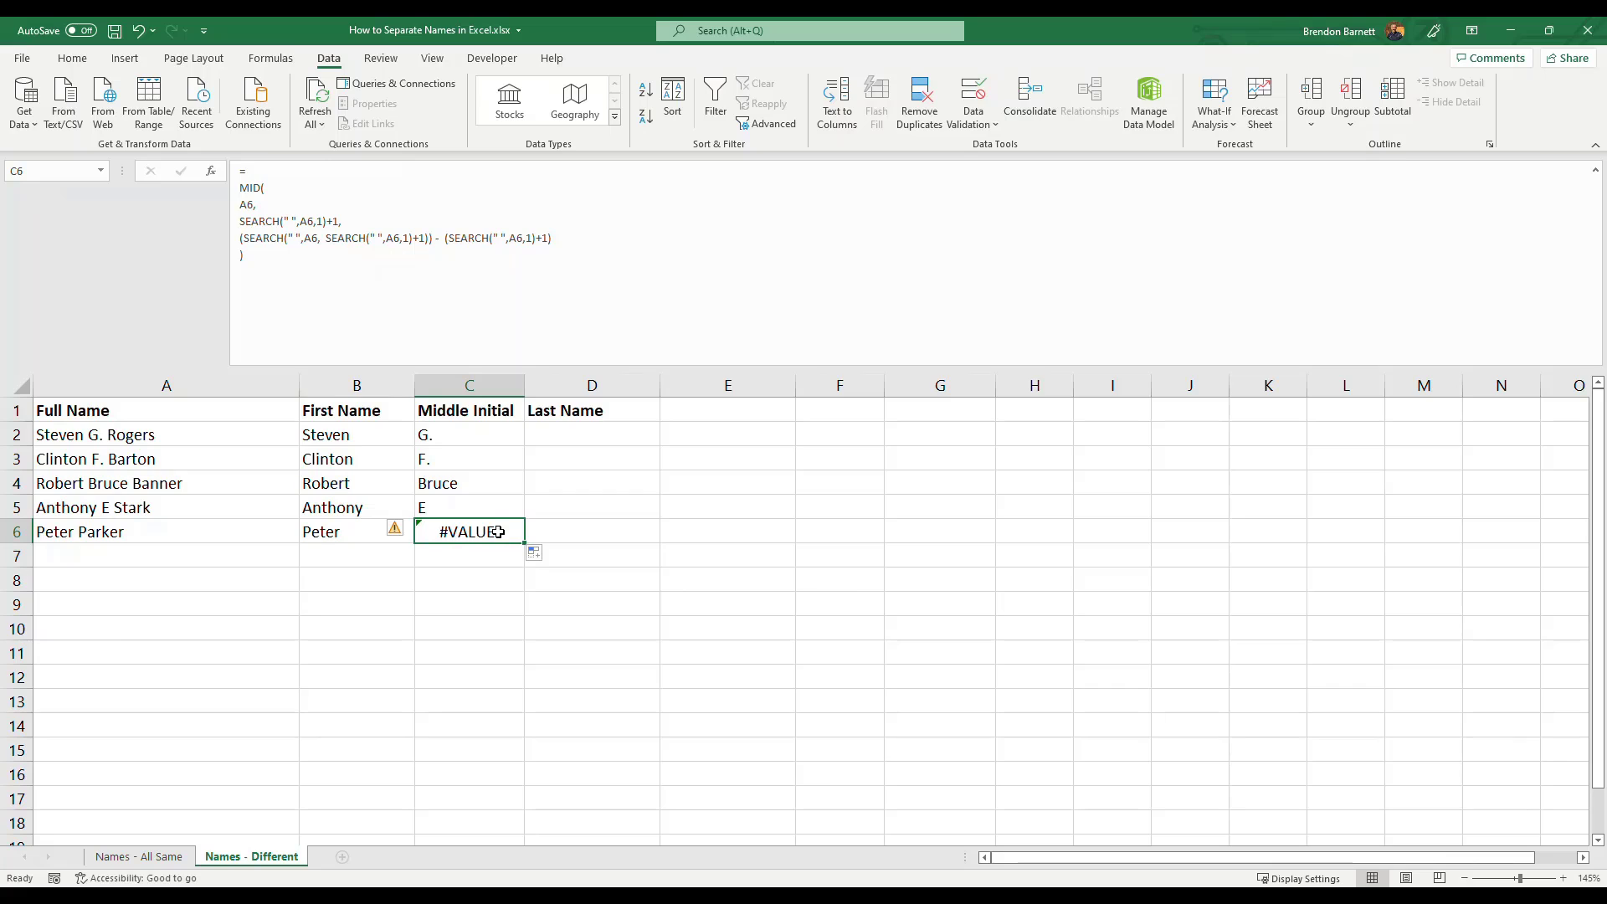
Insert IFERROR( on its own line before MID in C6's formula, and check that the whole MID block serves as its value argument.
left_click(244, 187)
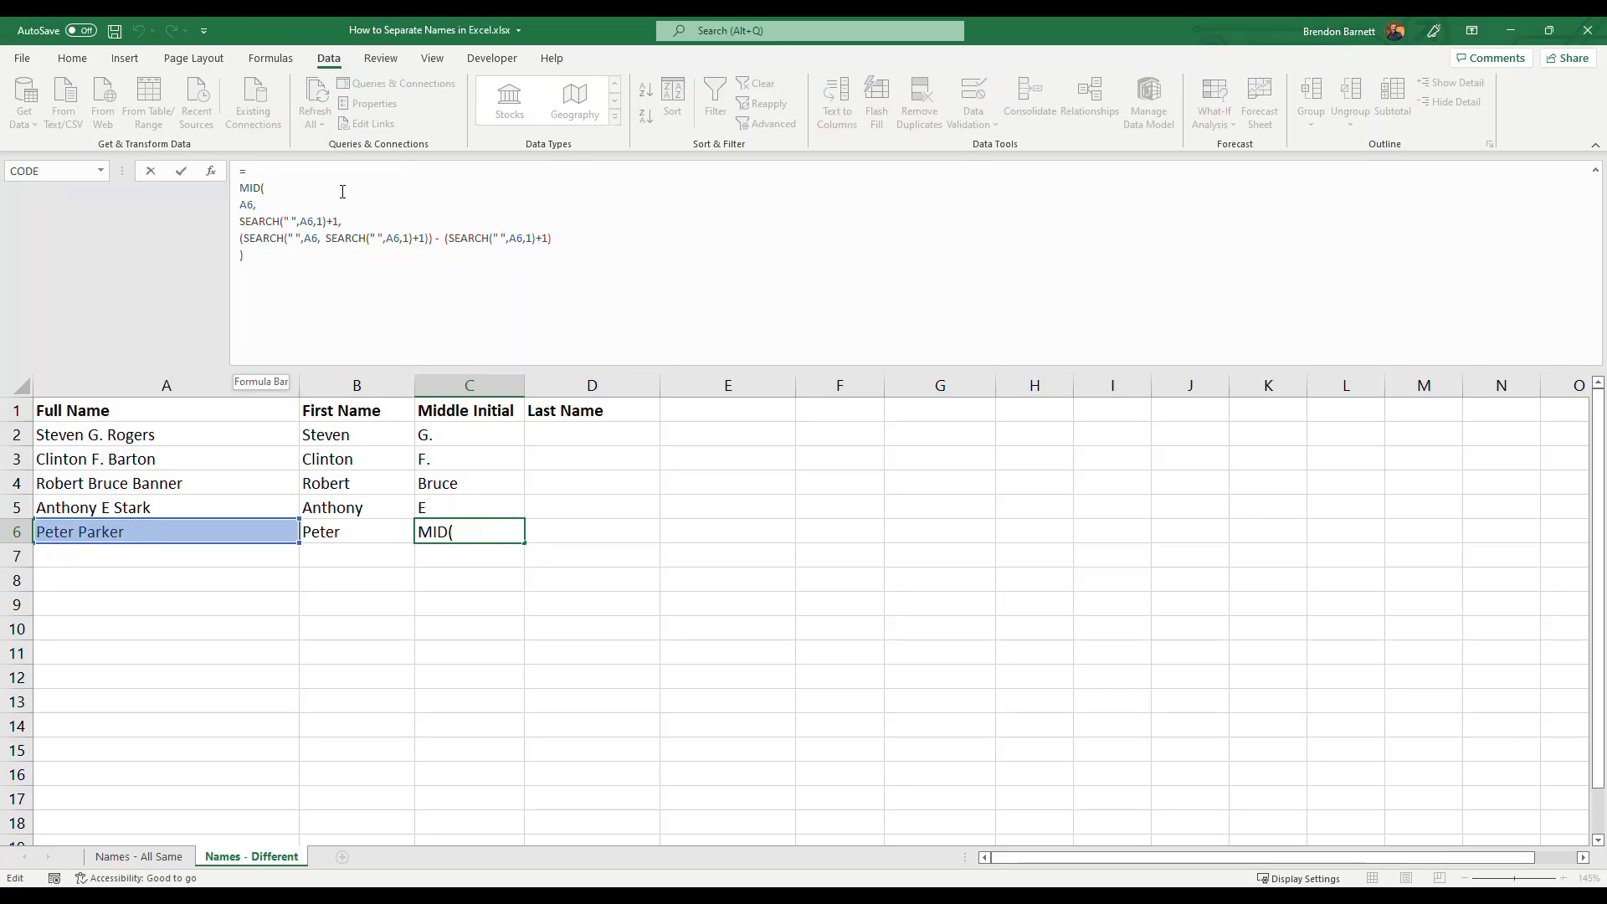
key("alt+Return")
key("Up")
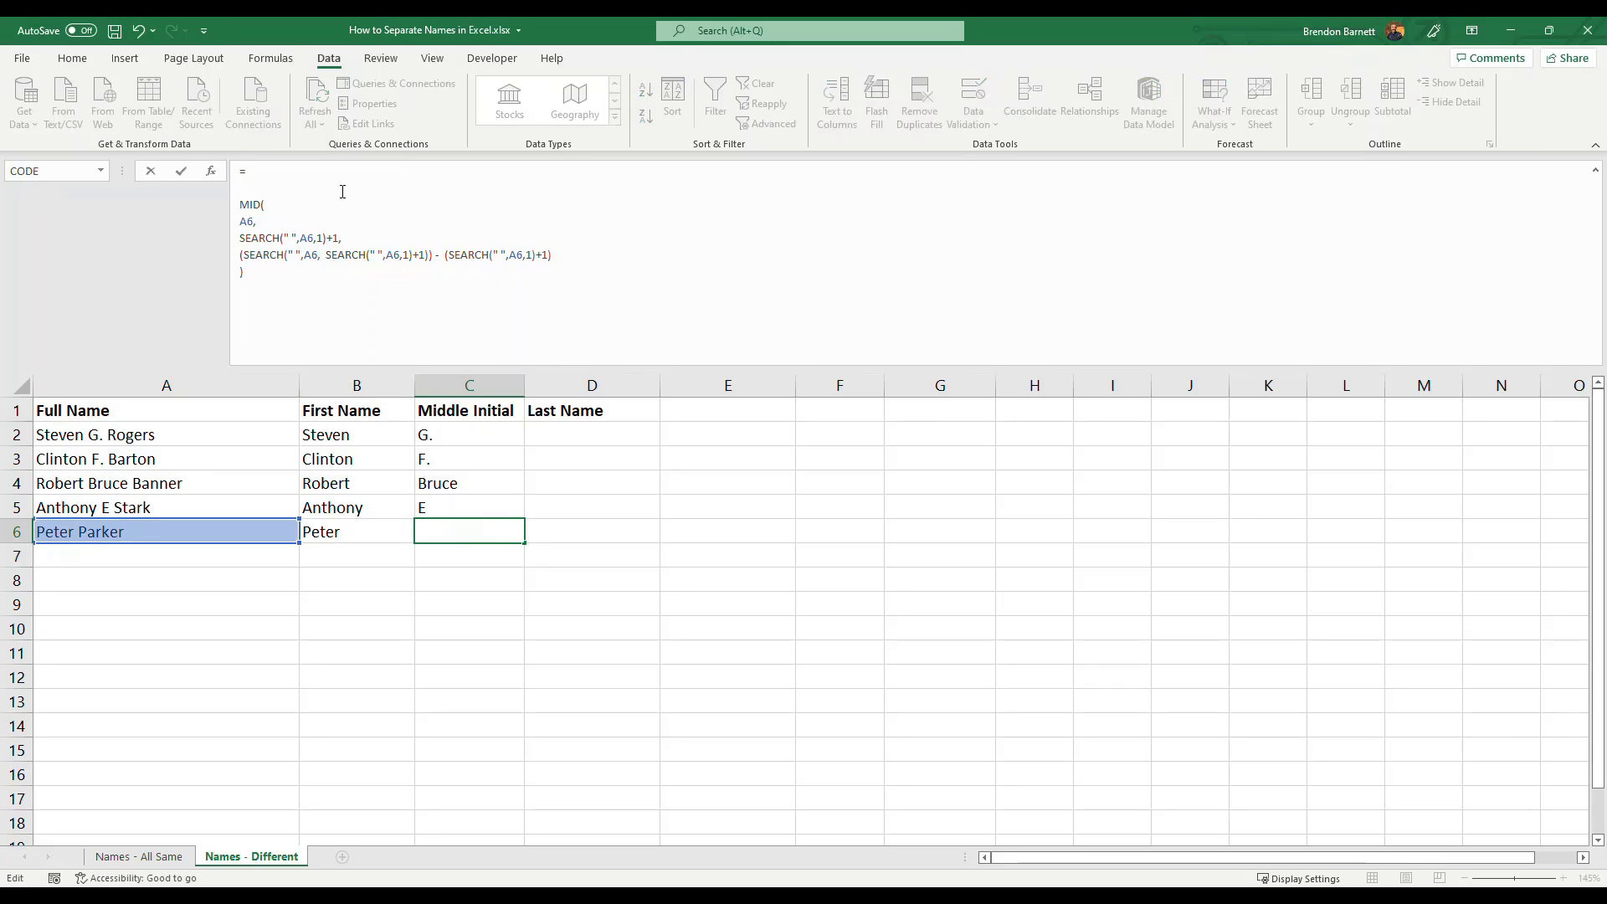
type("iferror")
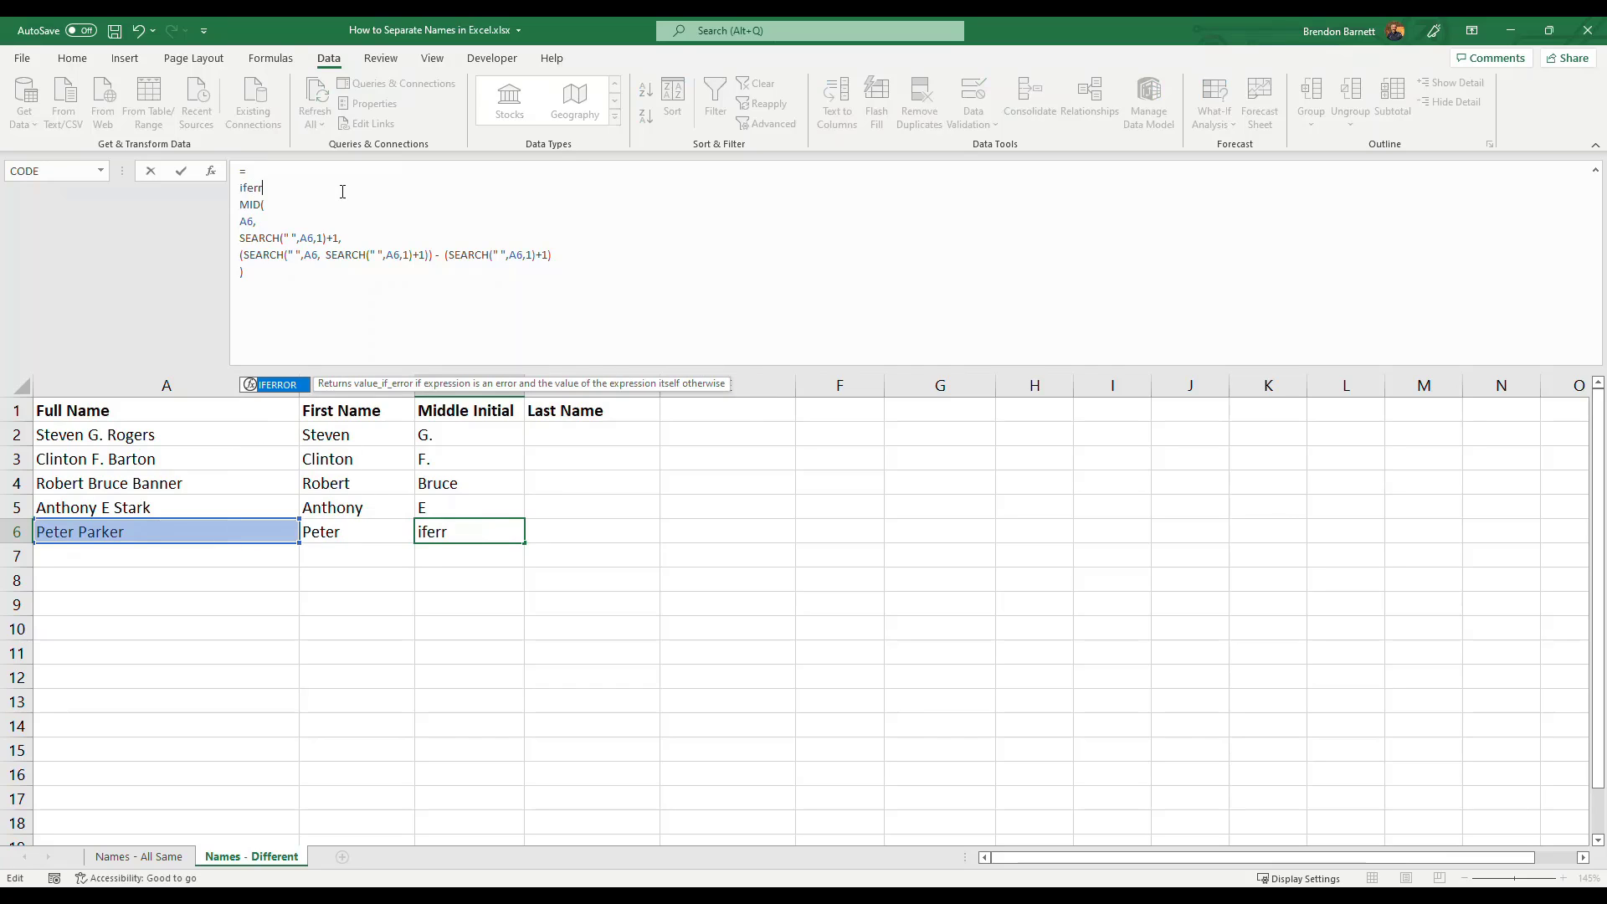
key("BackSpace")
key("BackSpace")
key("BackSpace")
key("BackSpace")
key("BackSpace")
key("BackSpace")
type("IFERROR(")
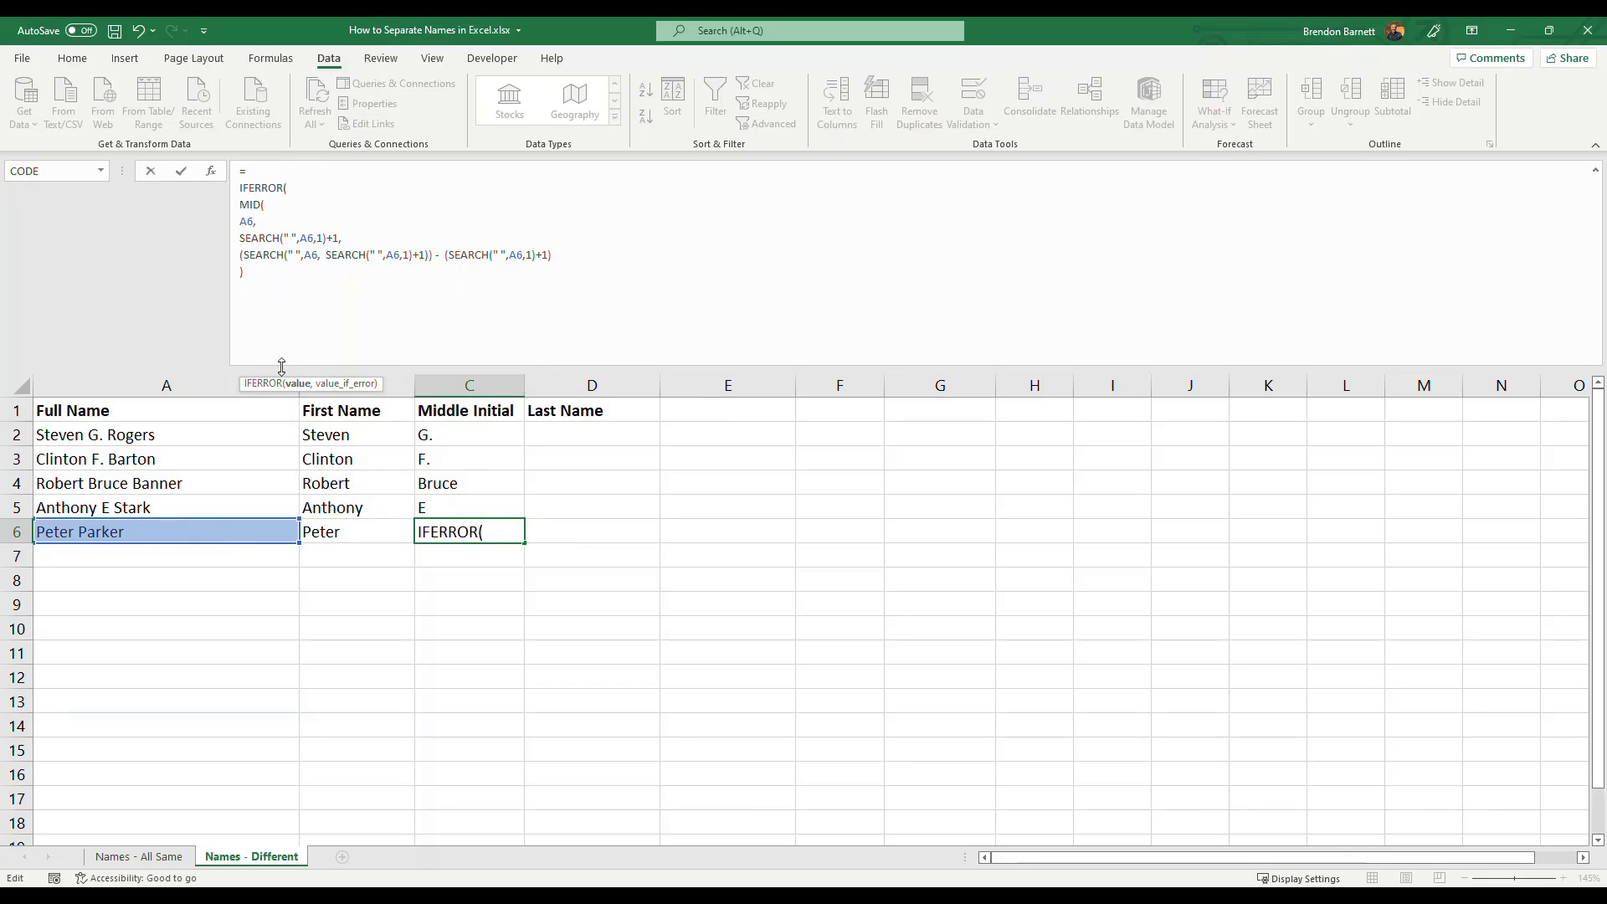
left_click_drag(266, 272, 237, 206)
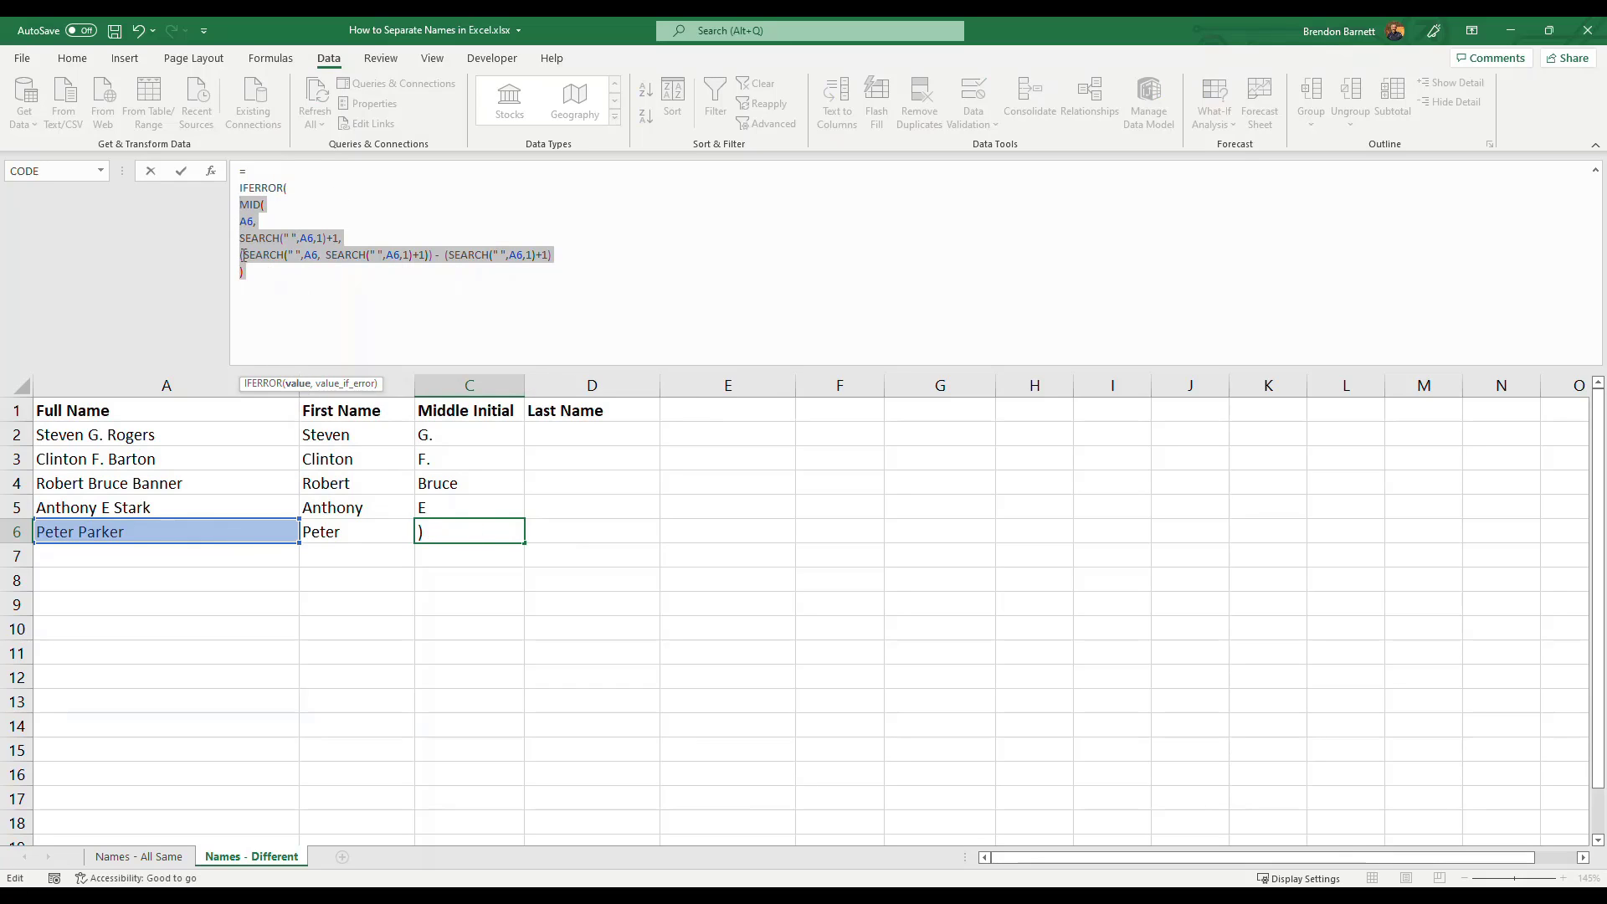
left_click(266, 273)
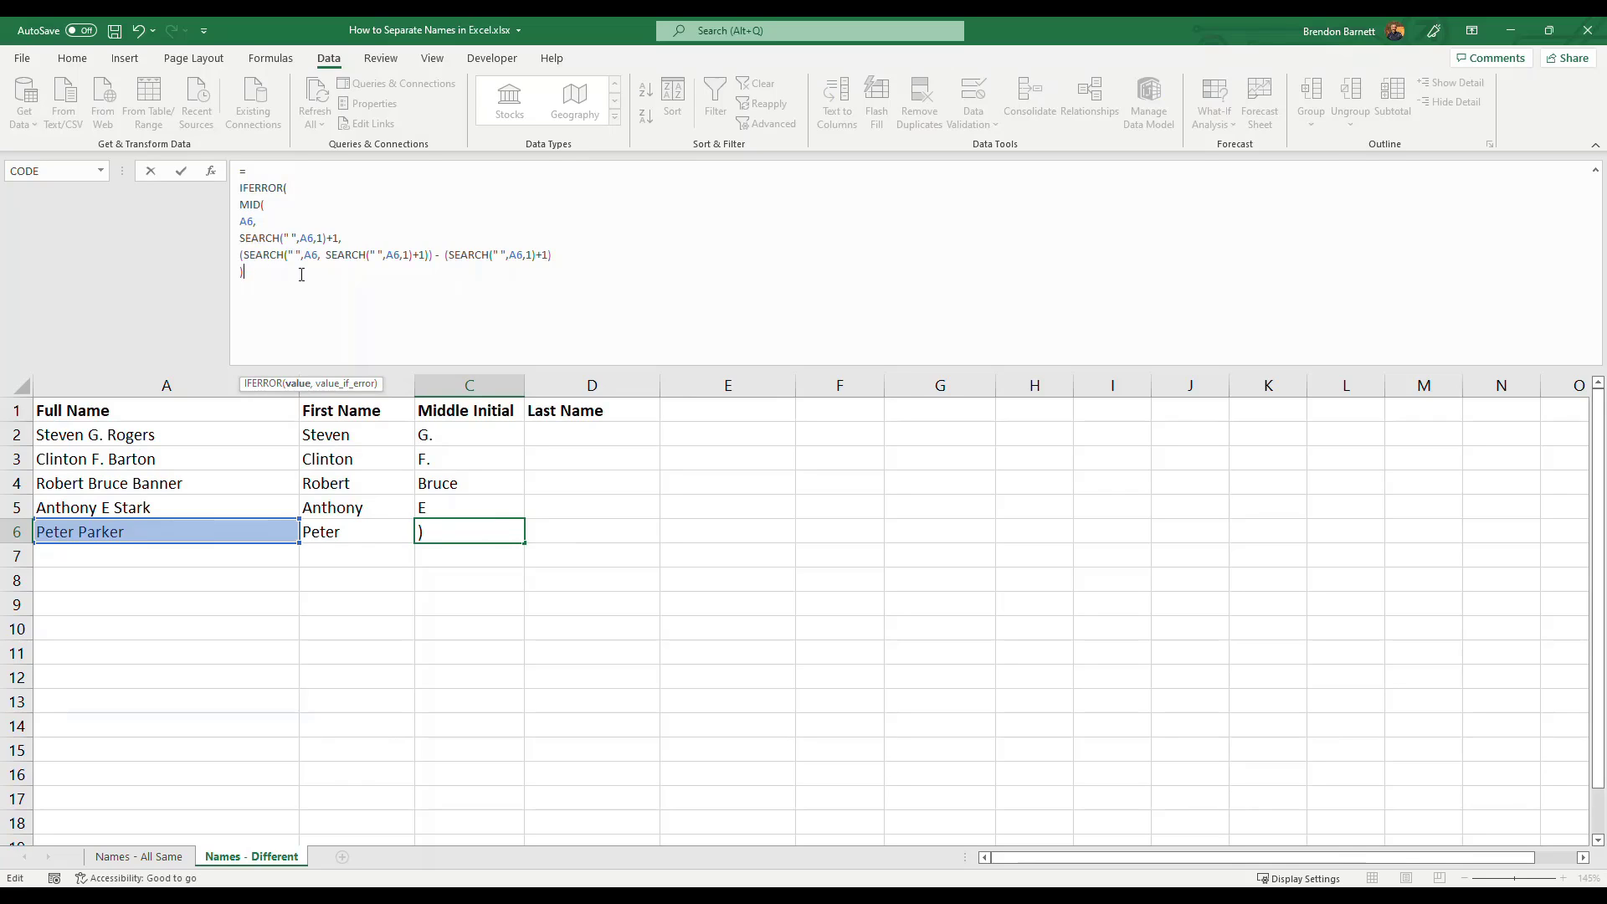
Finish C6's IFERROR with an empty string ("") as the error value and fill the formula up through C2.
type(",")
type("\"\")")
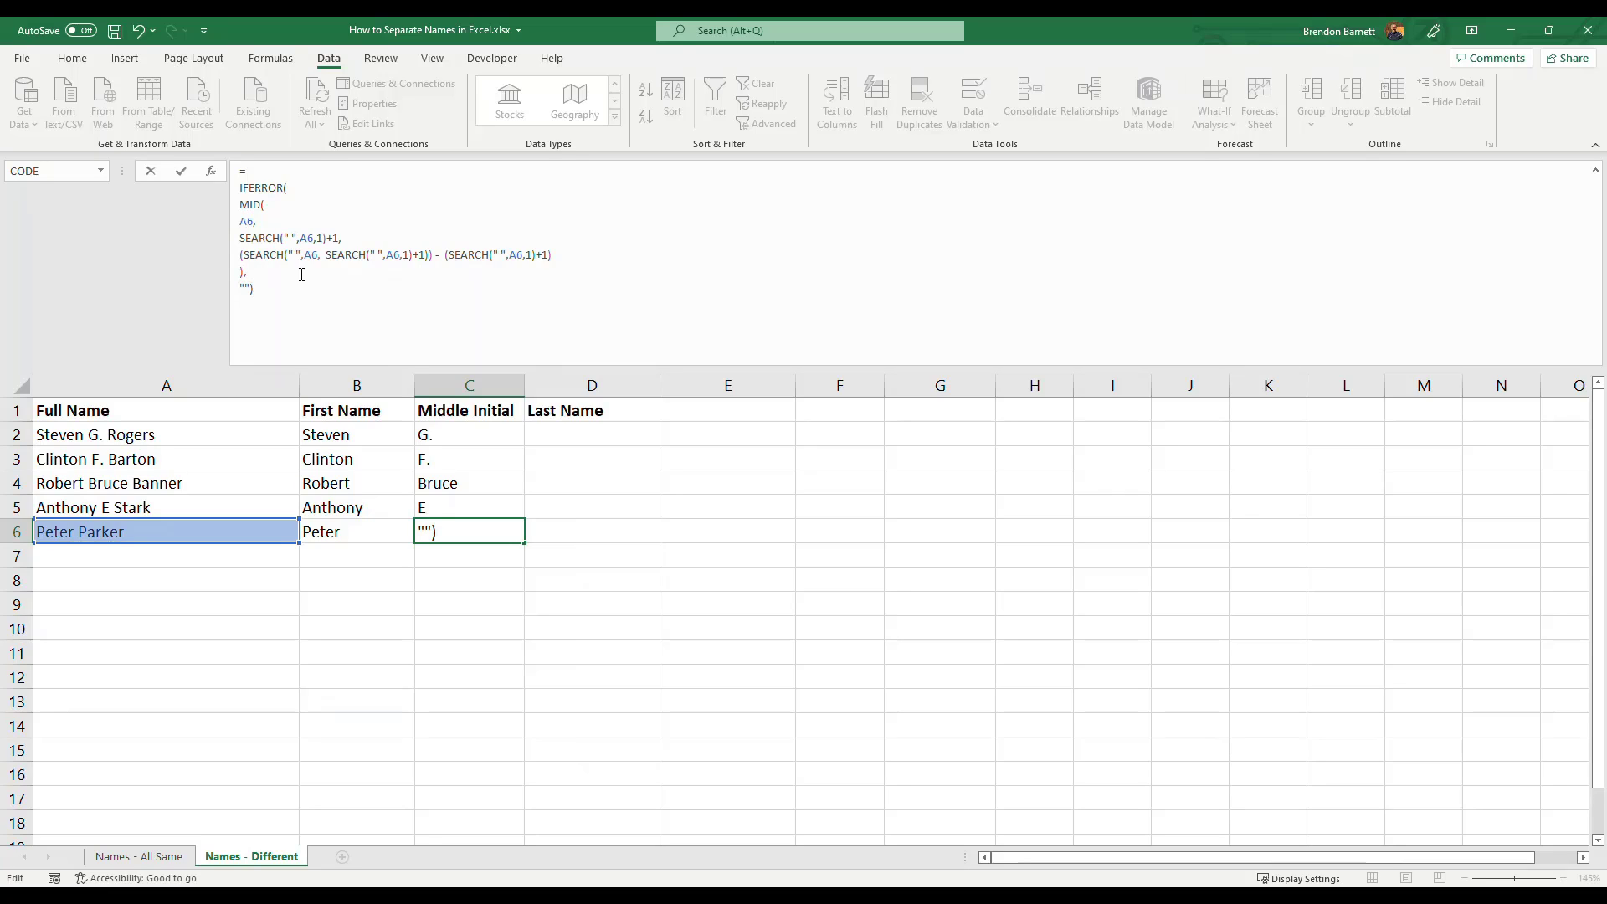
key("Return")
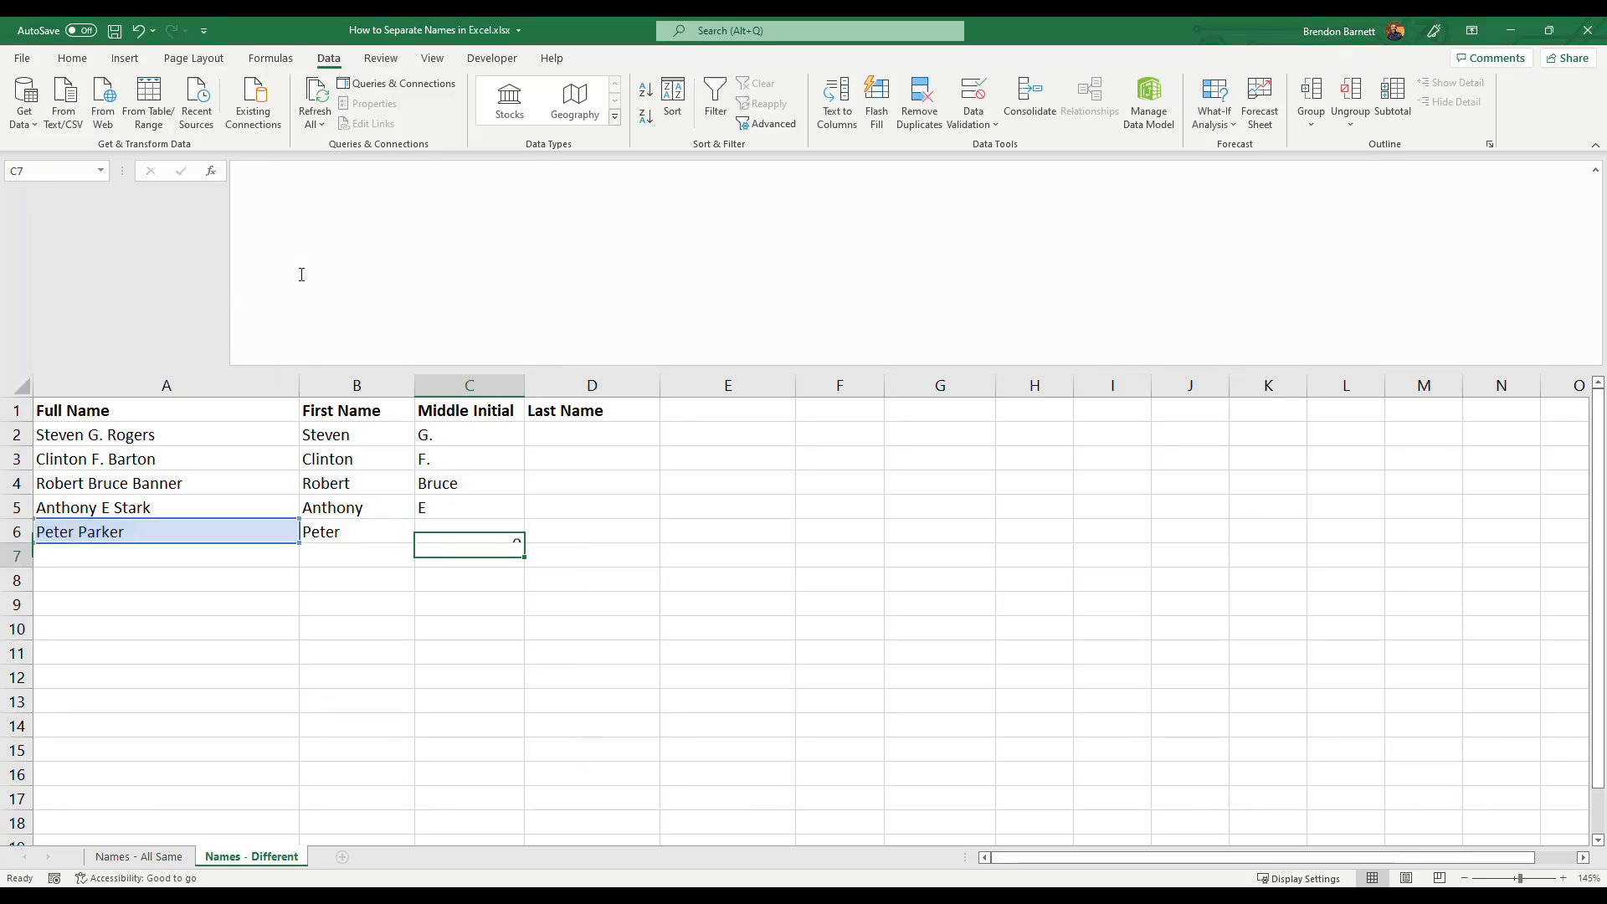
left_click(448, 527)
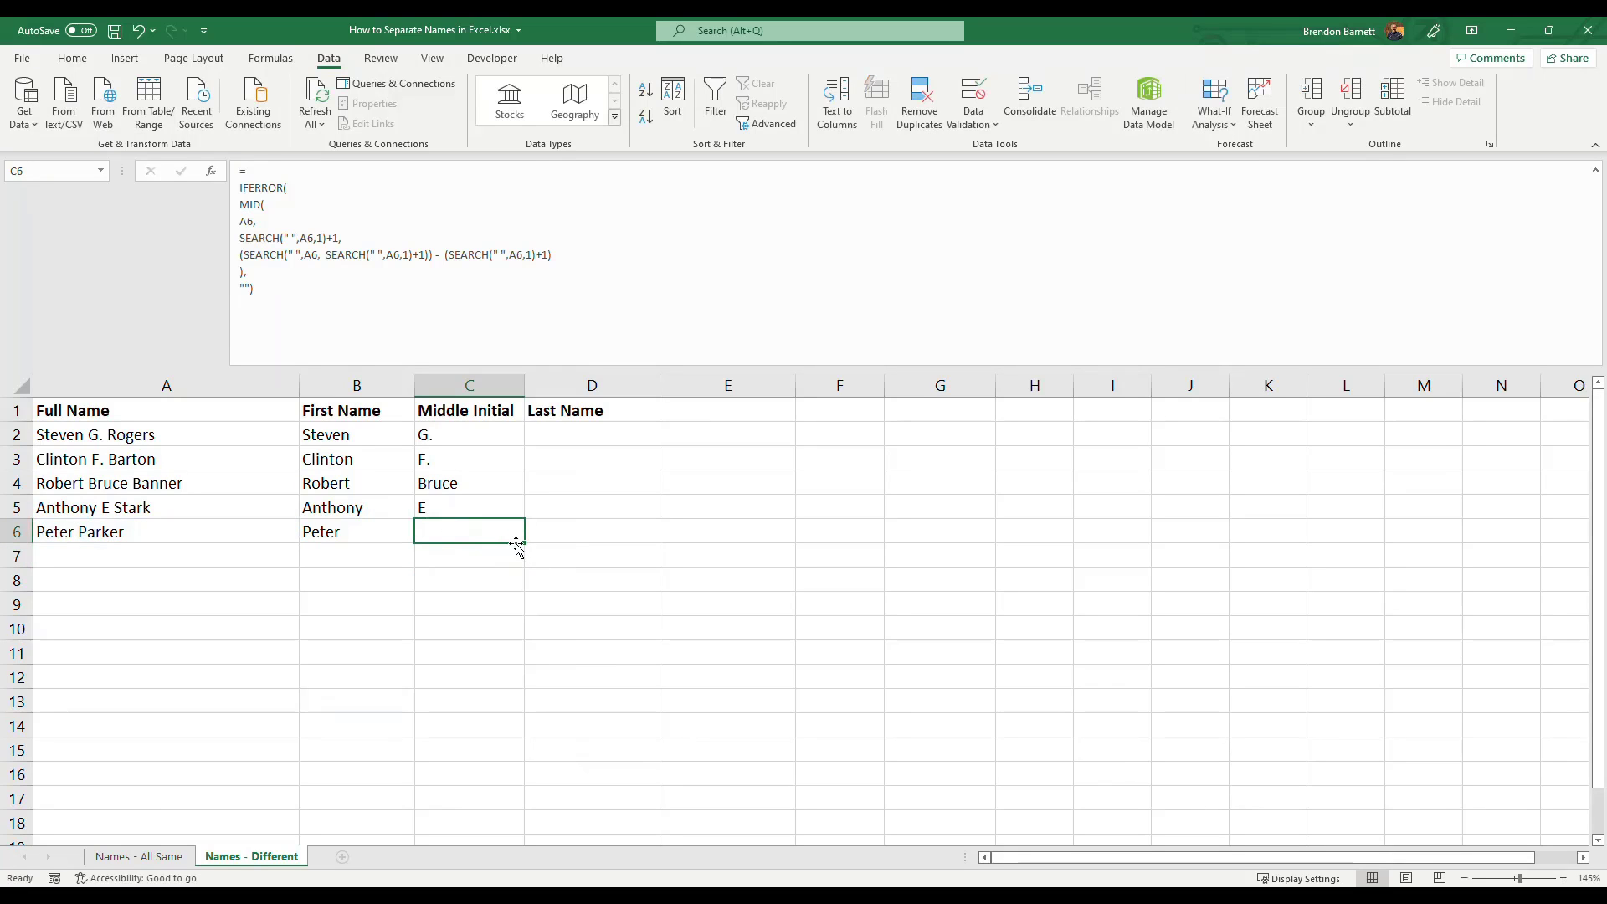
left_click_drag(524, 544, 514, 426)
left_click(474, 438)
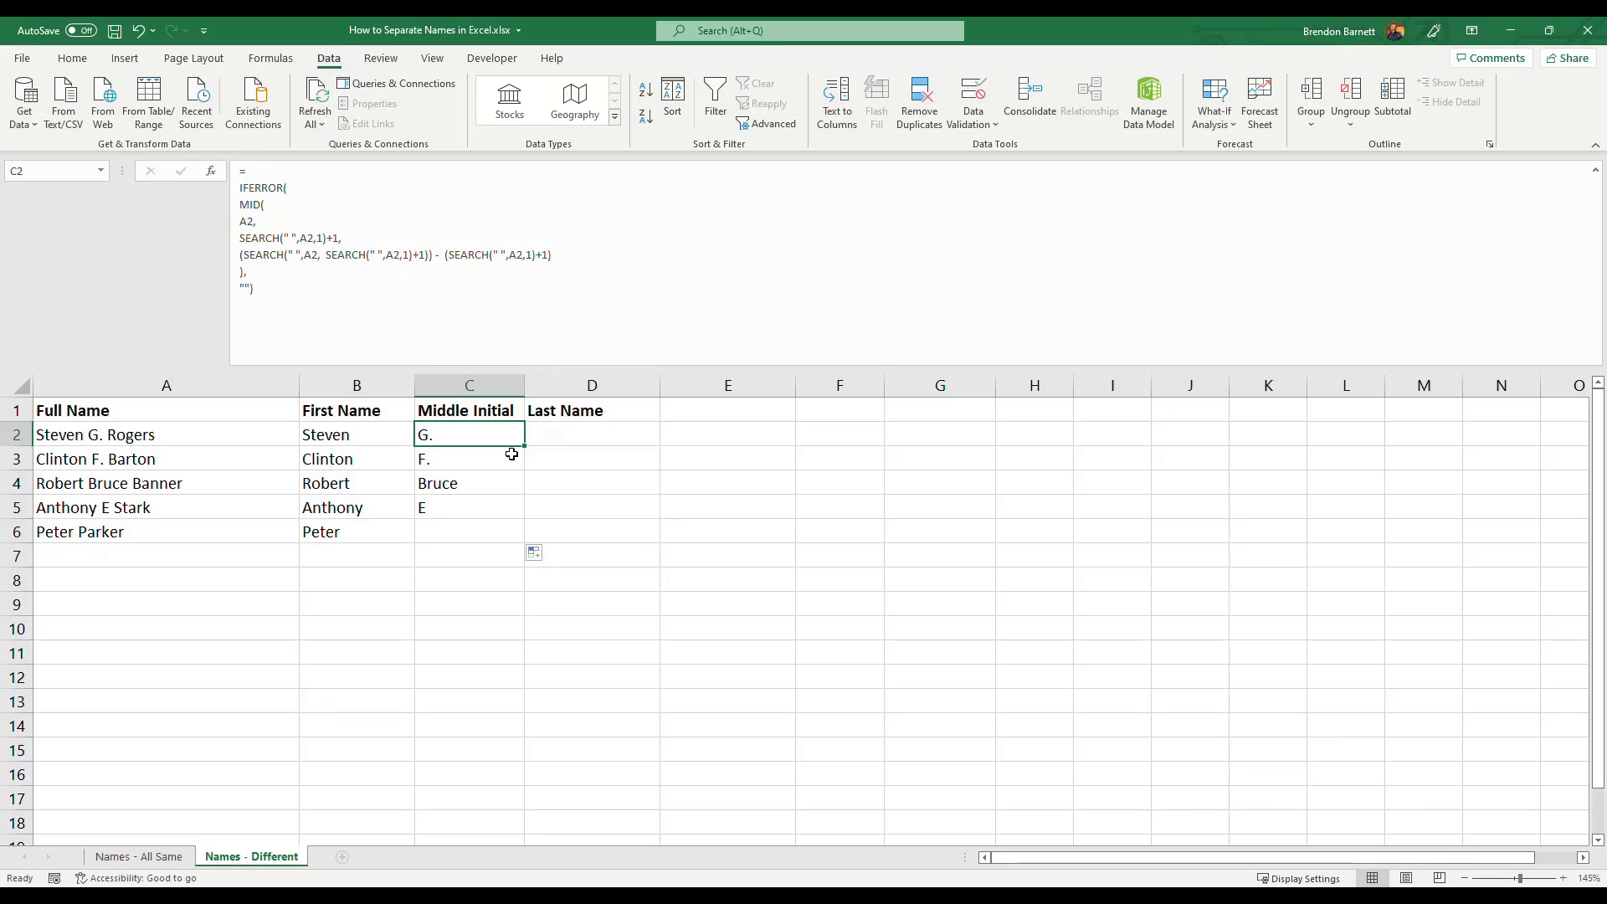
Enter a SUBSTITUTE formula in D2, four lines below the equals sign, replacing each space in A2 with a long run of spaces.
left_click(584, 429)
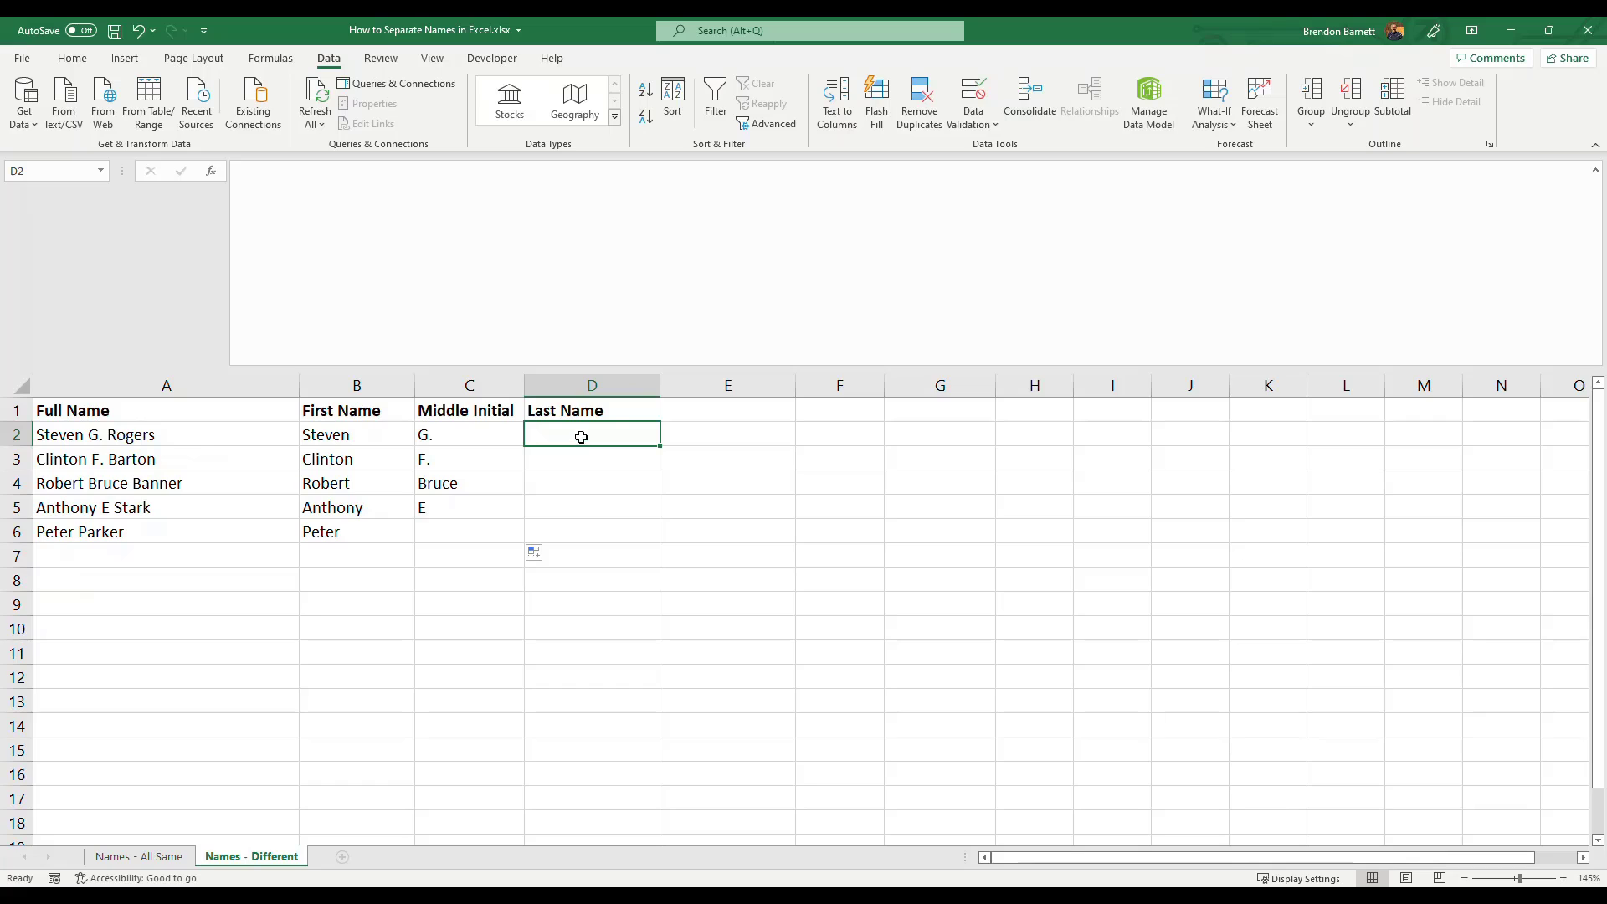
left_click(116, 435)
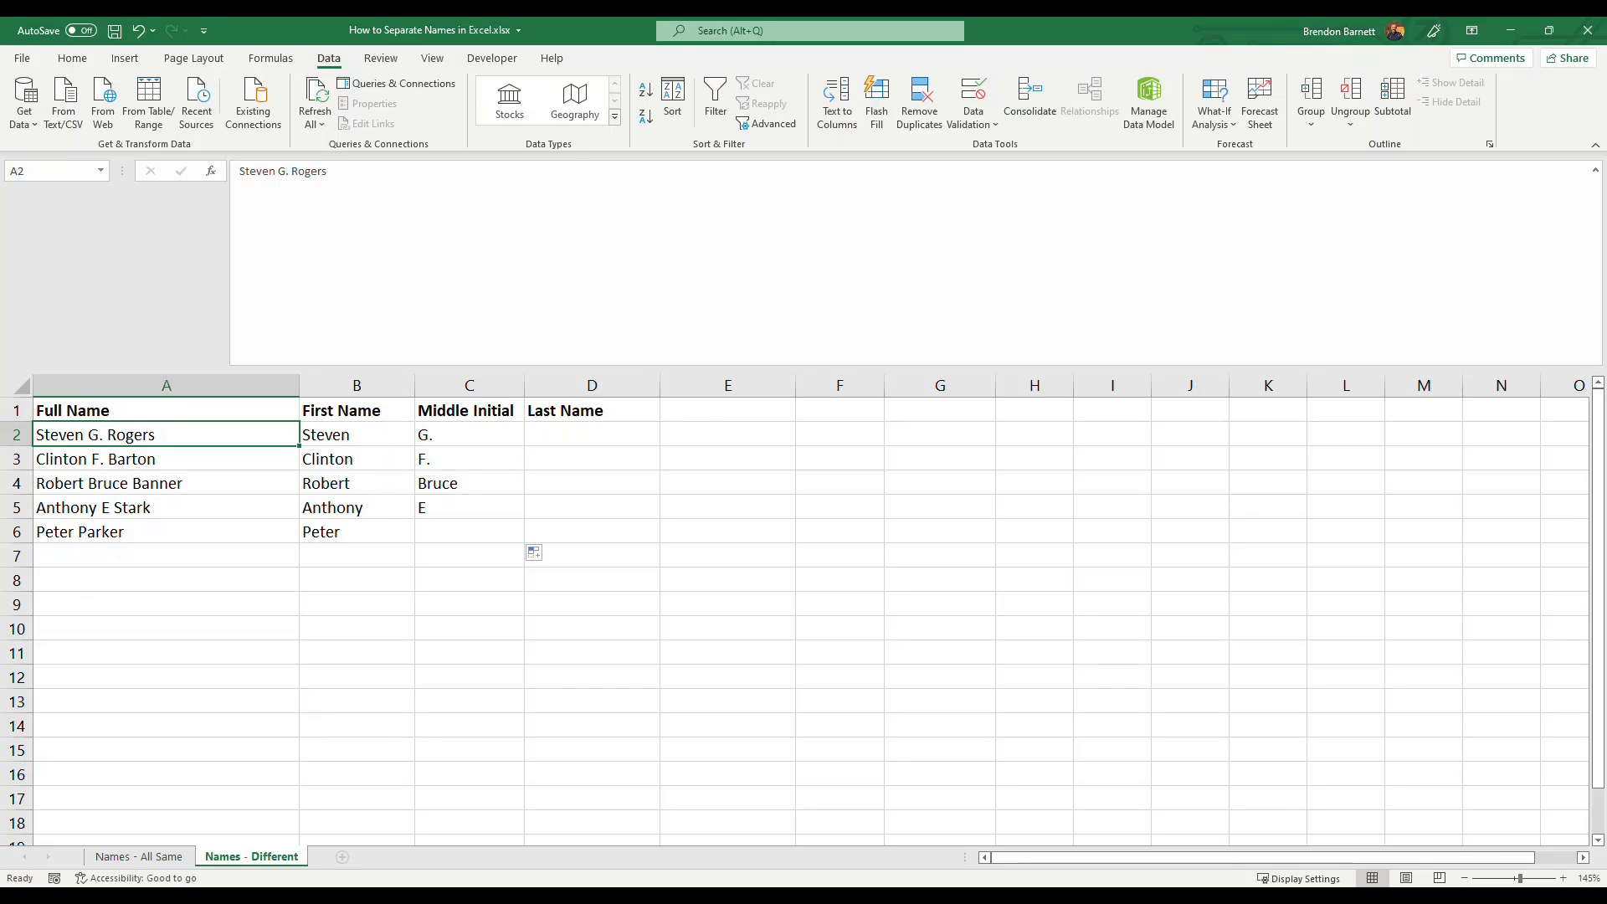
left_click(570, 432)
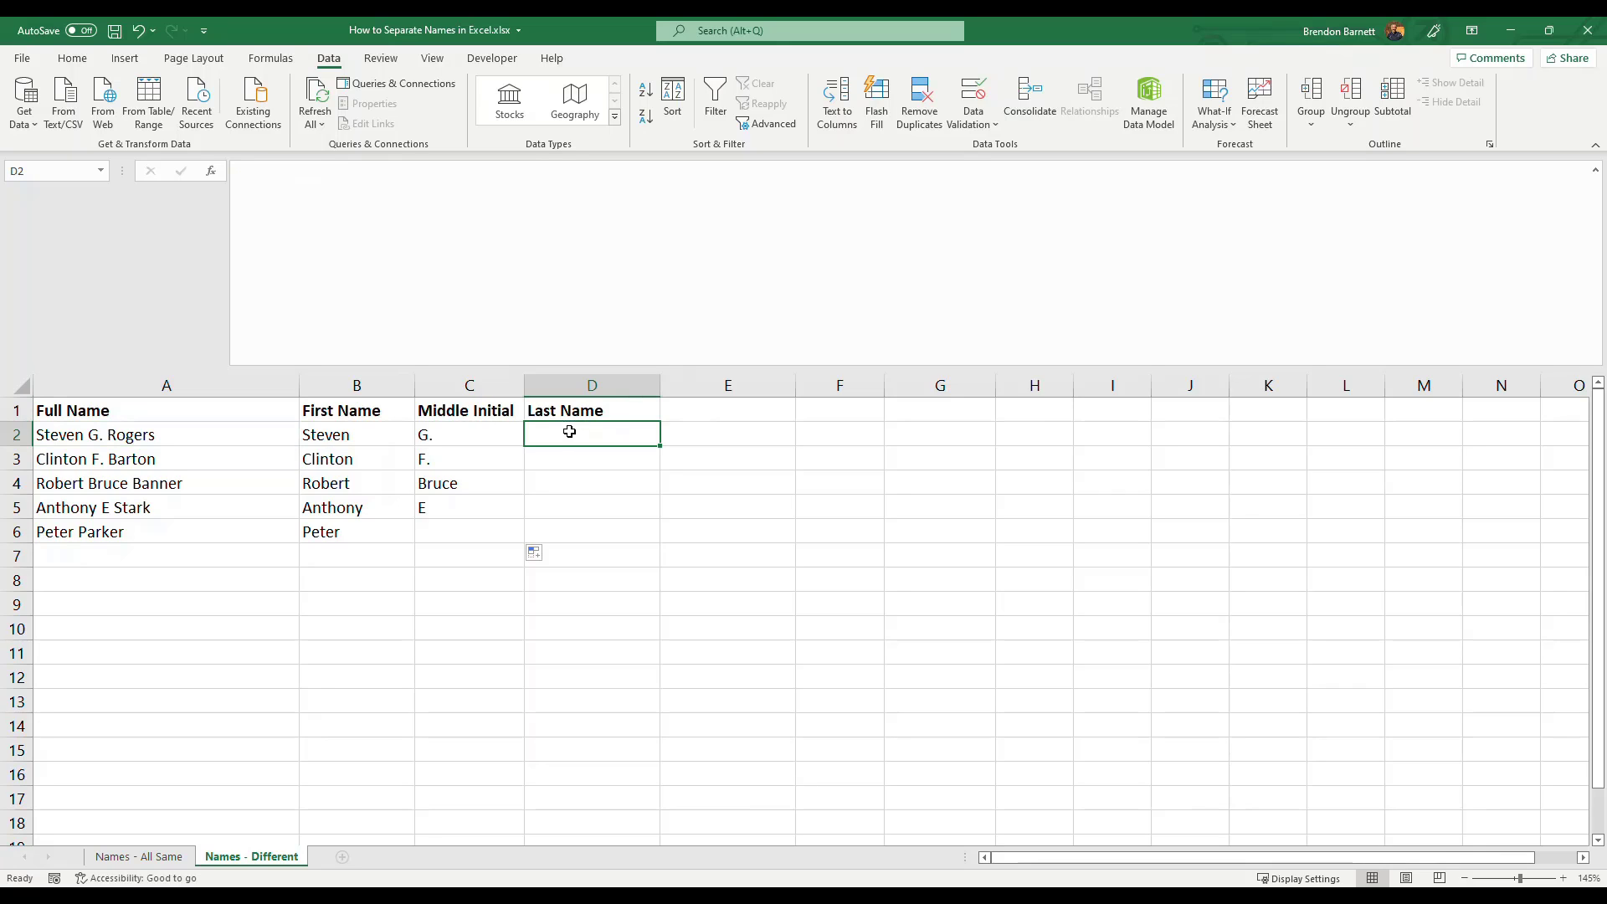
left_click(354, 253)
type("=")
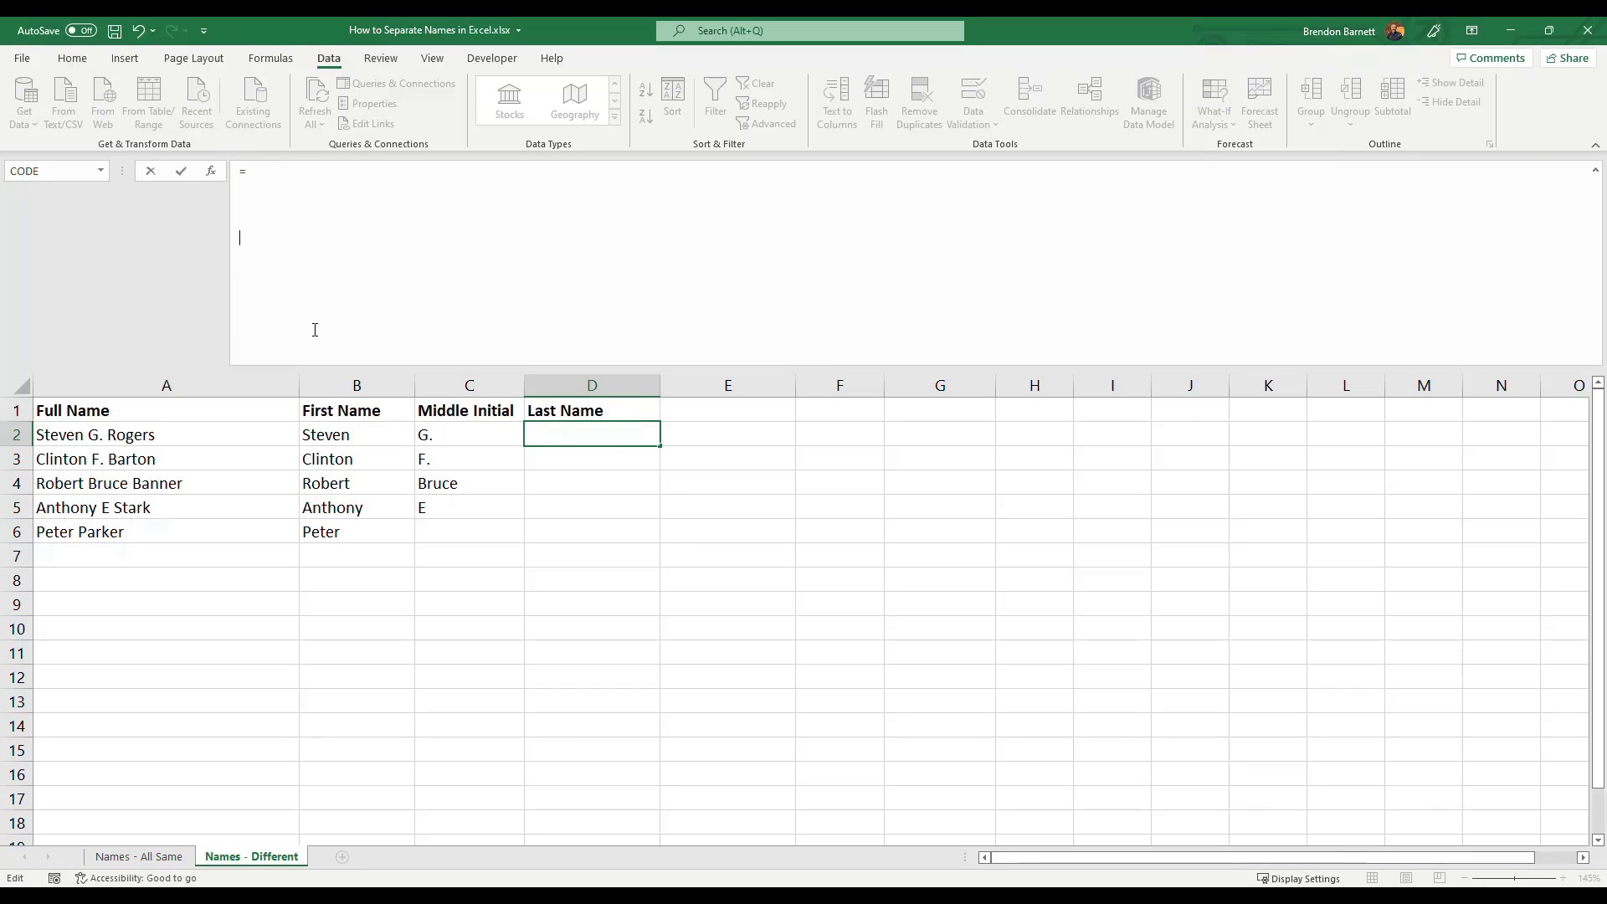
type("SUBS")
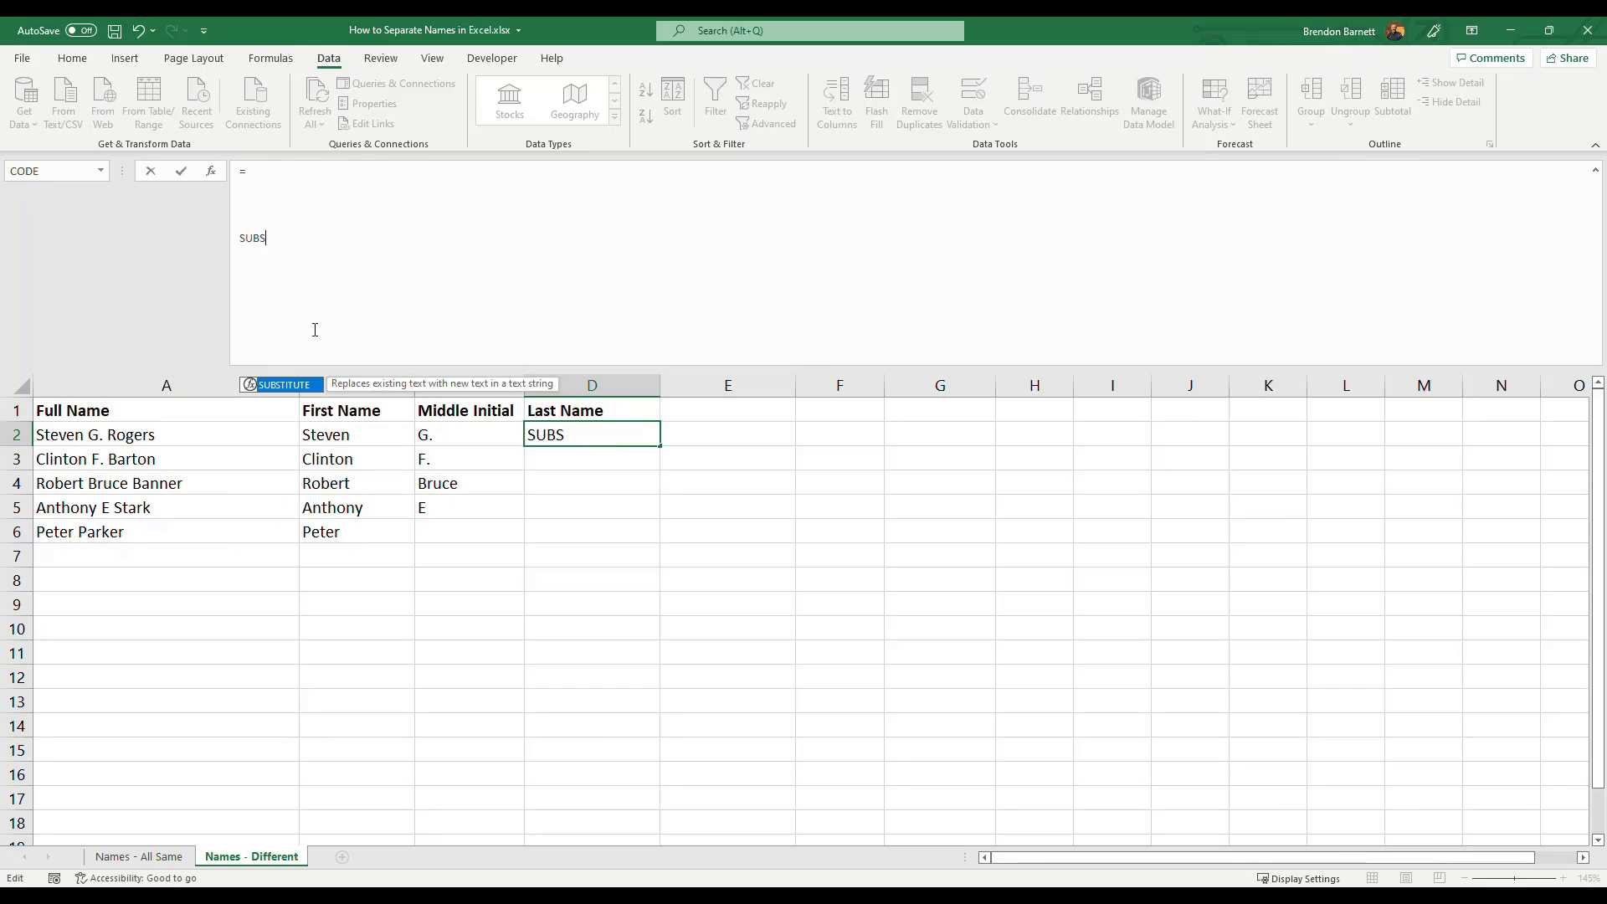
type("TITUTE(")
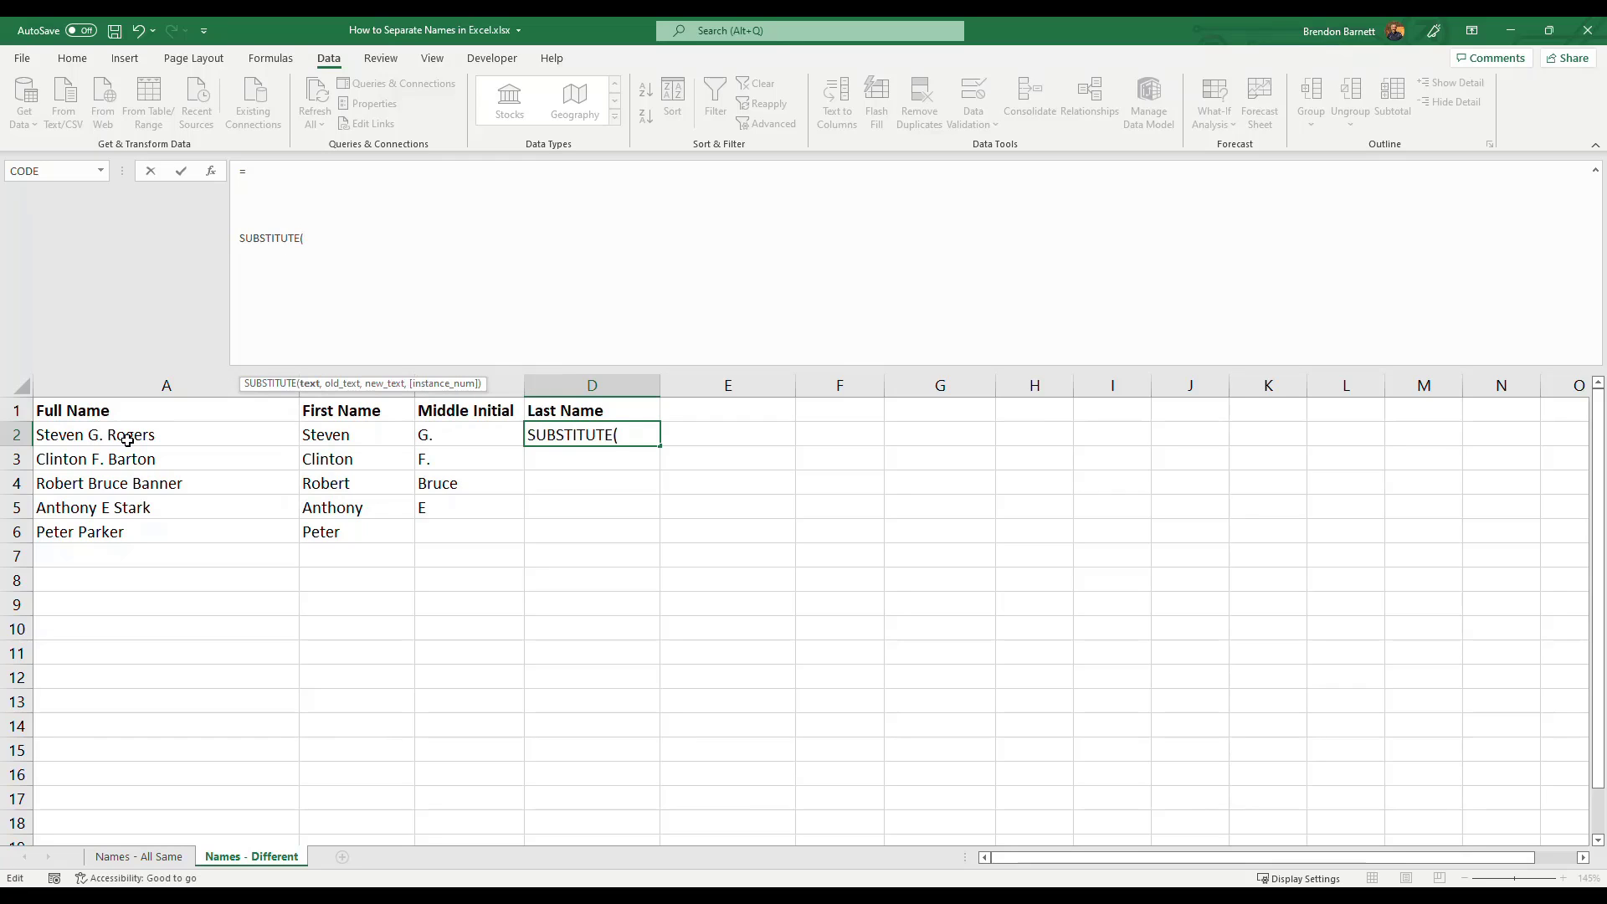
type("A2")
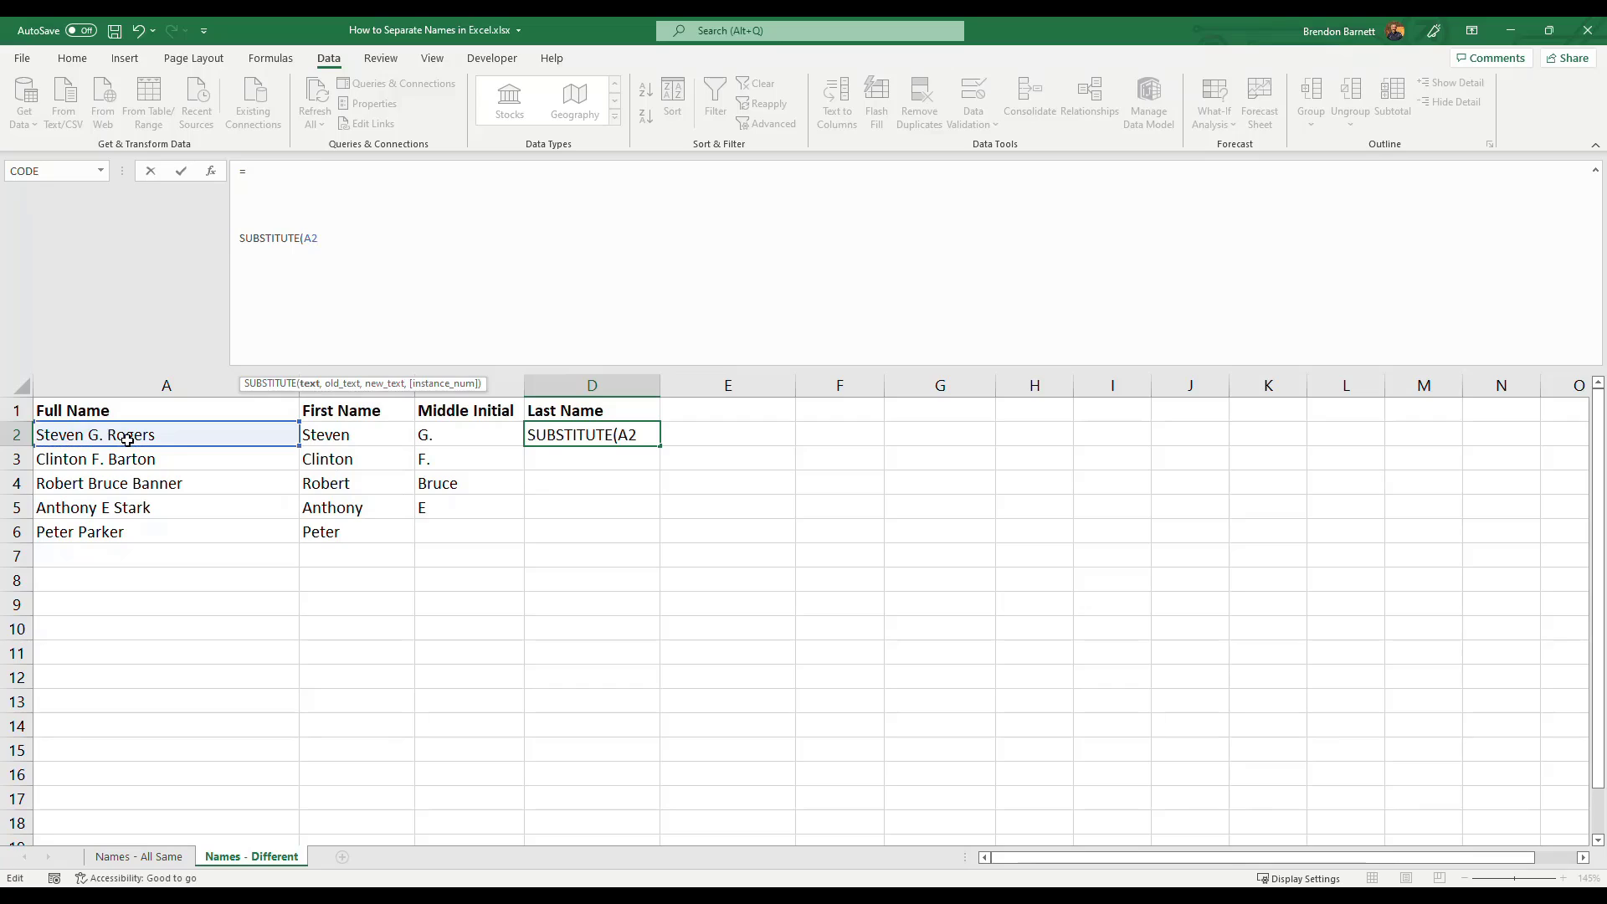
type(", \" \",")
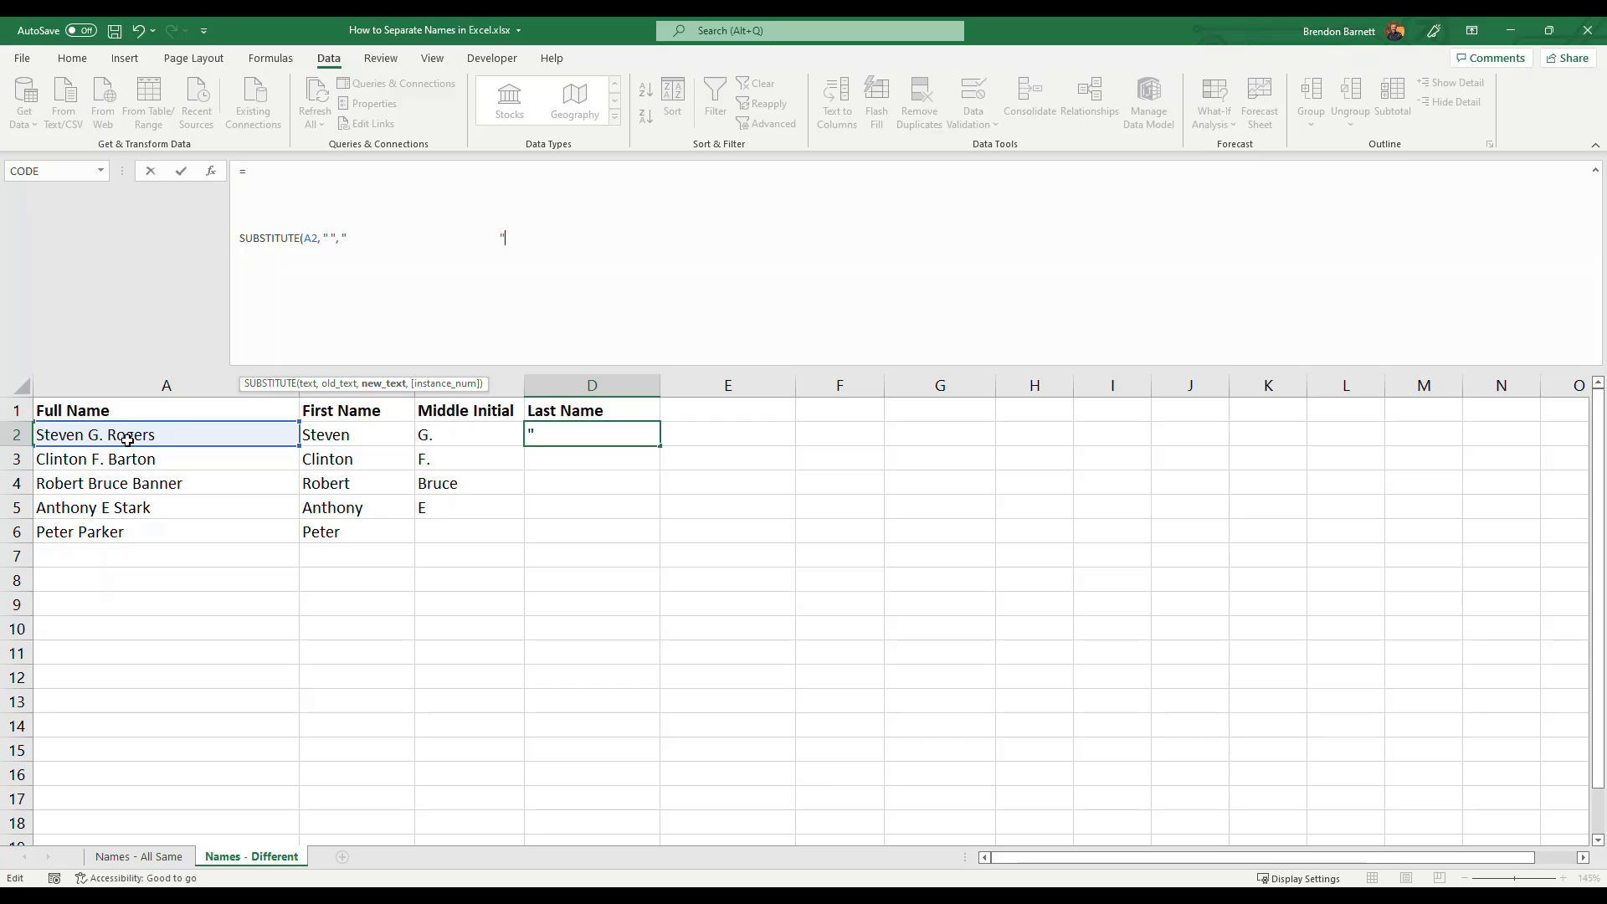
type(")")
key("Return")
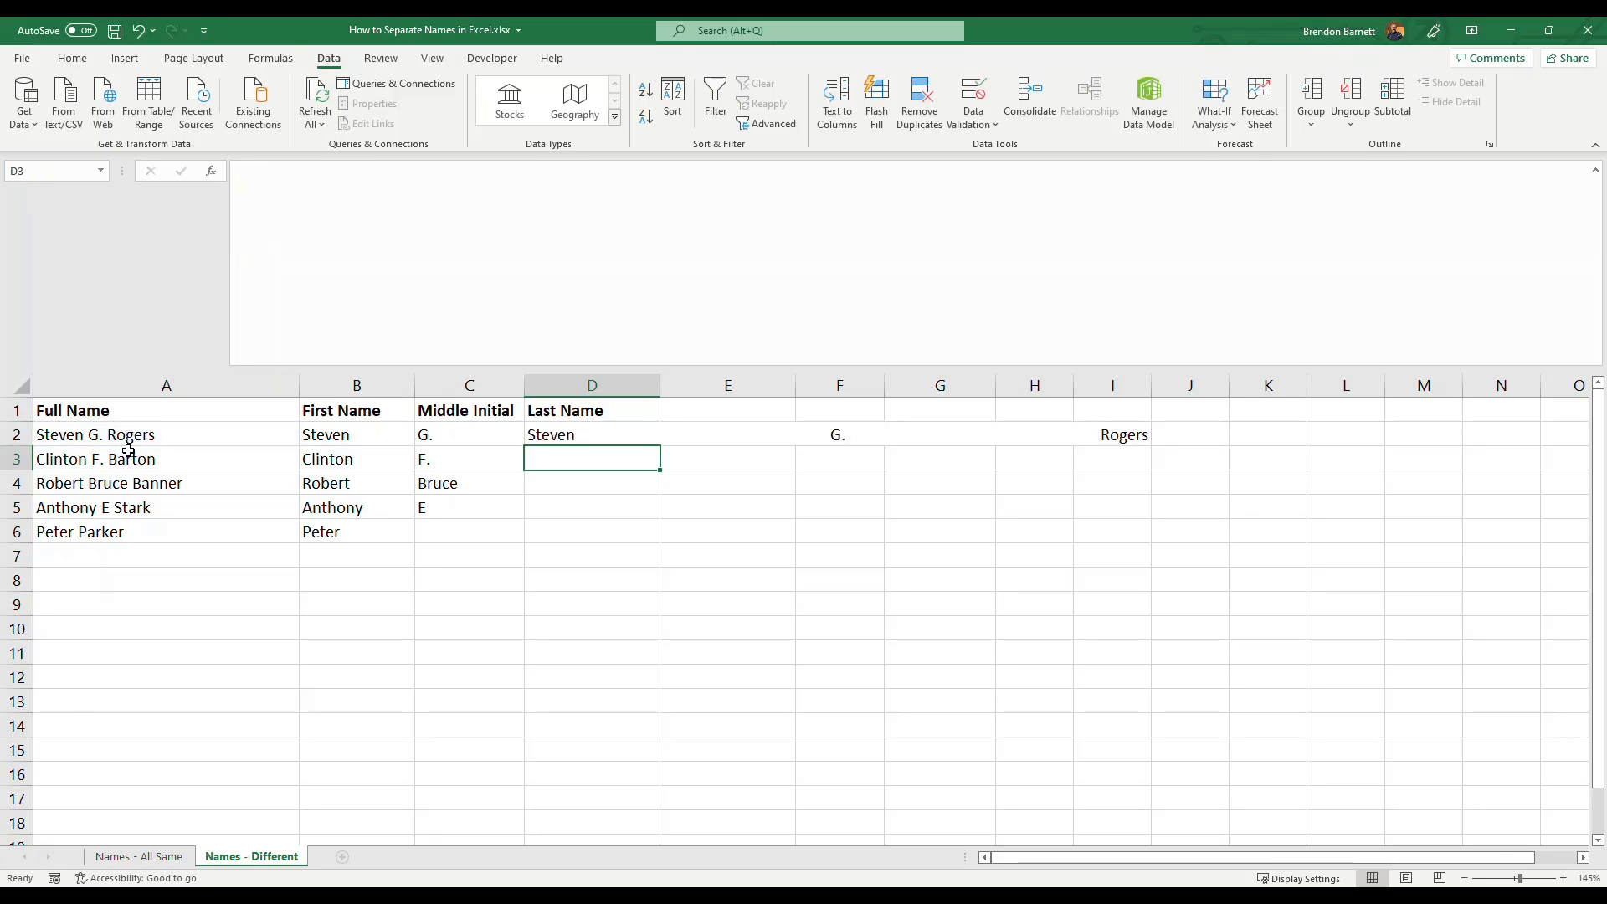
Replace the literal run of spaces in D2's SUBSTITUTE formula with REPT(" ",100).
left_click(572, 428)
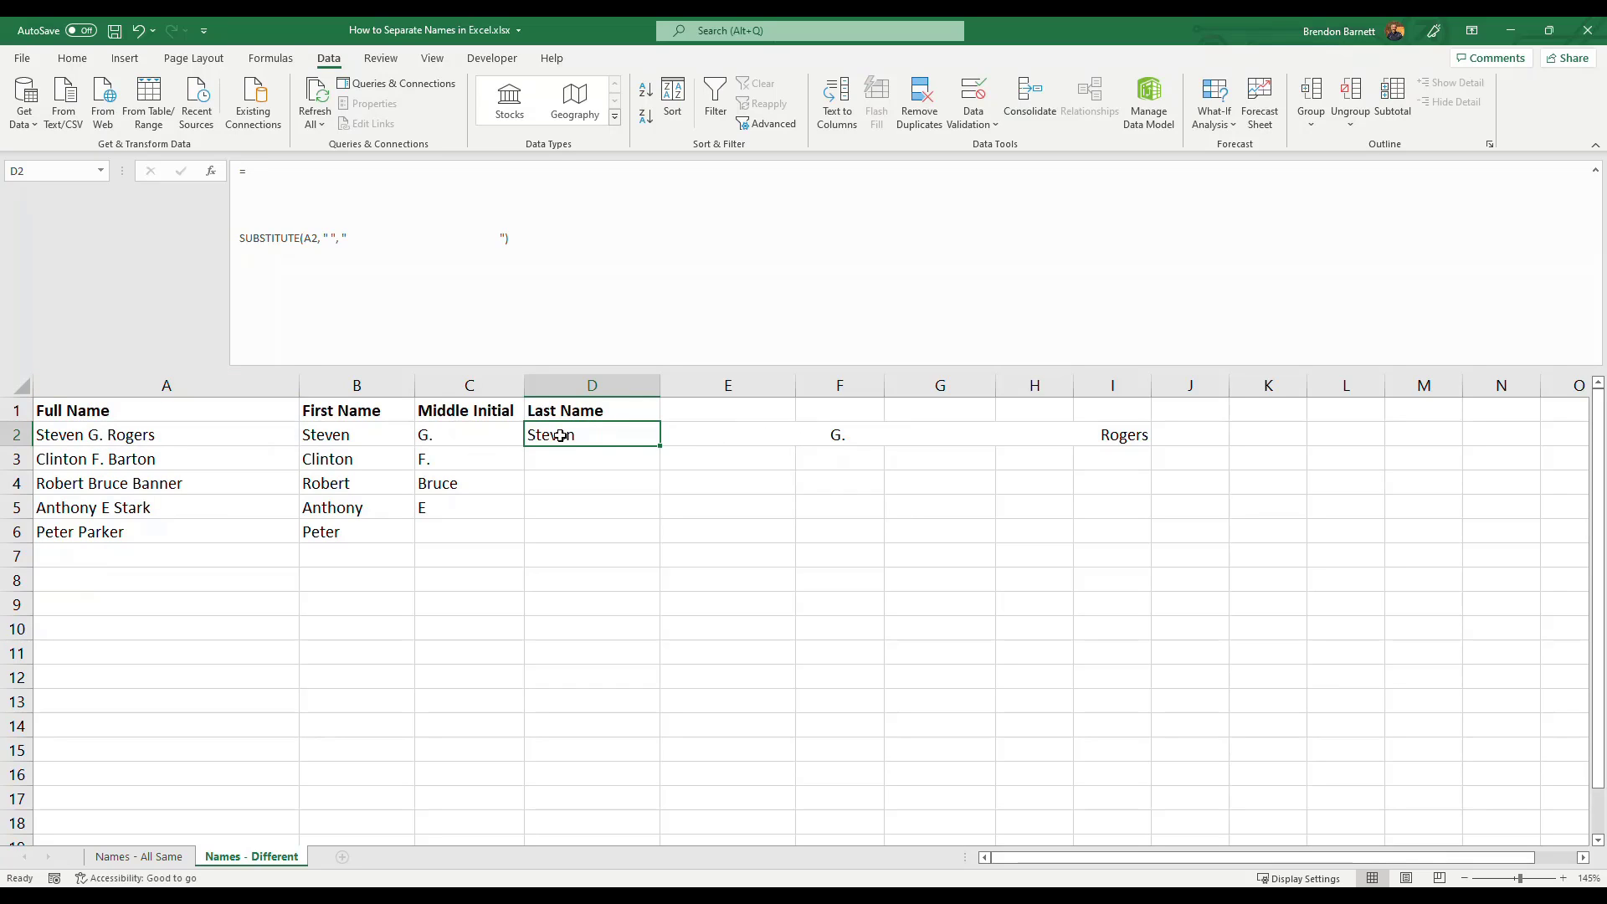
left_click_drag(346, 235, 503, 241)
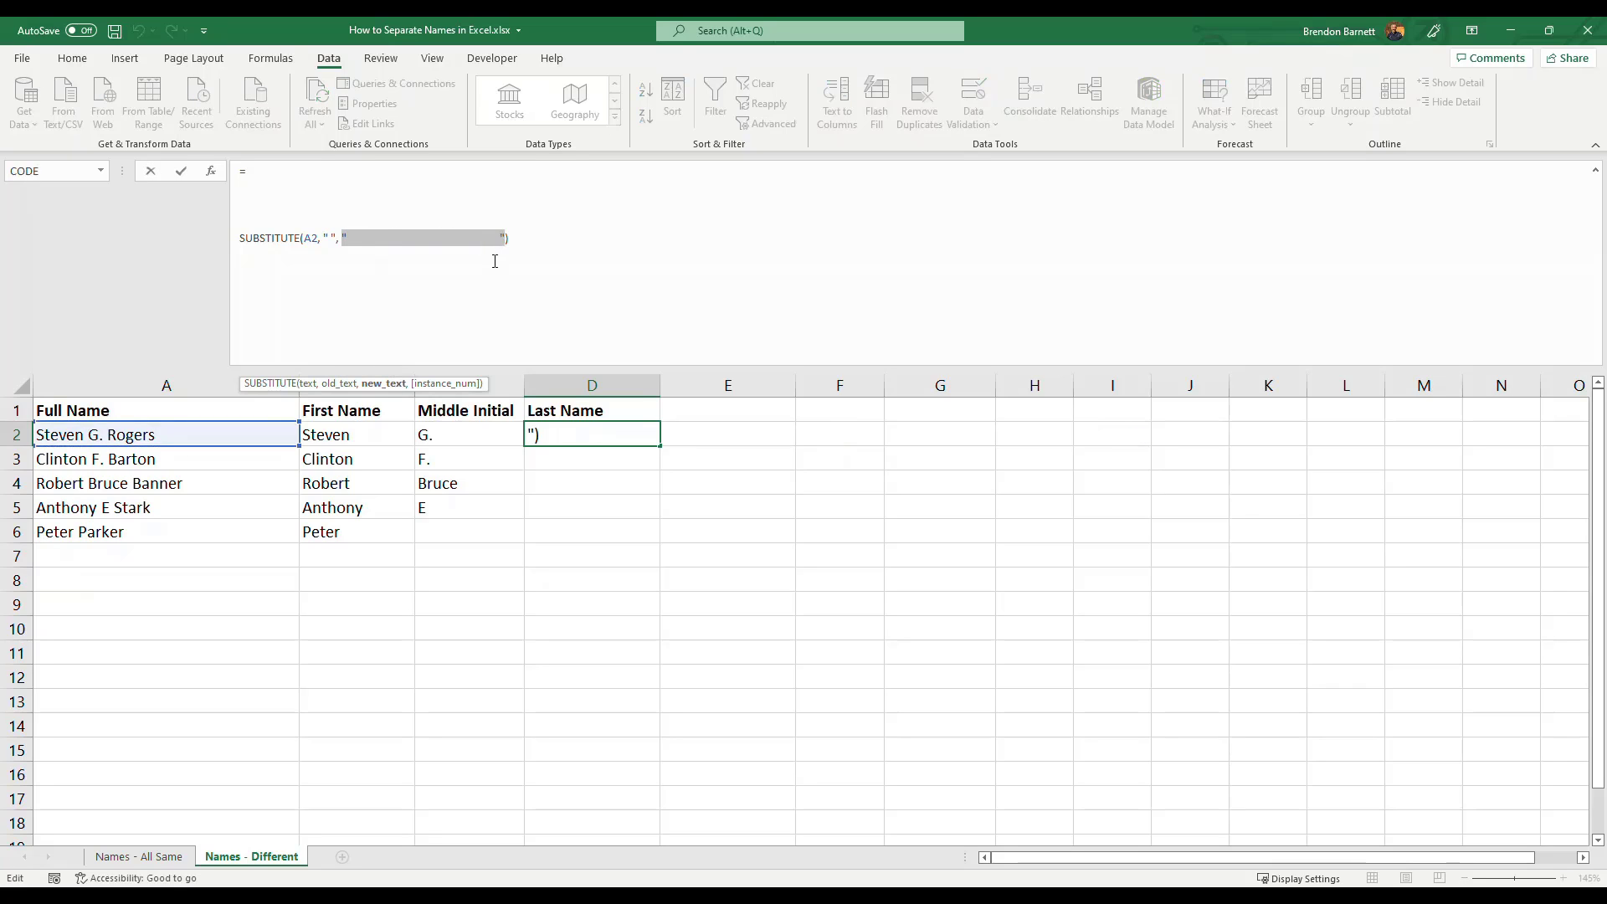
key("Delete")
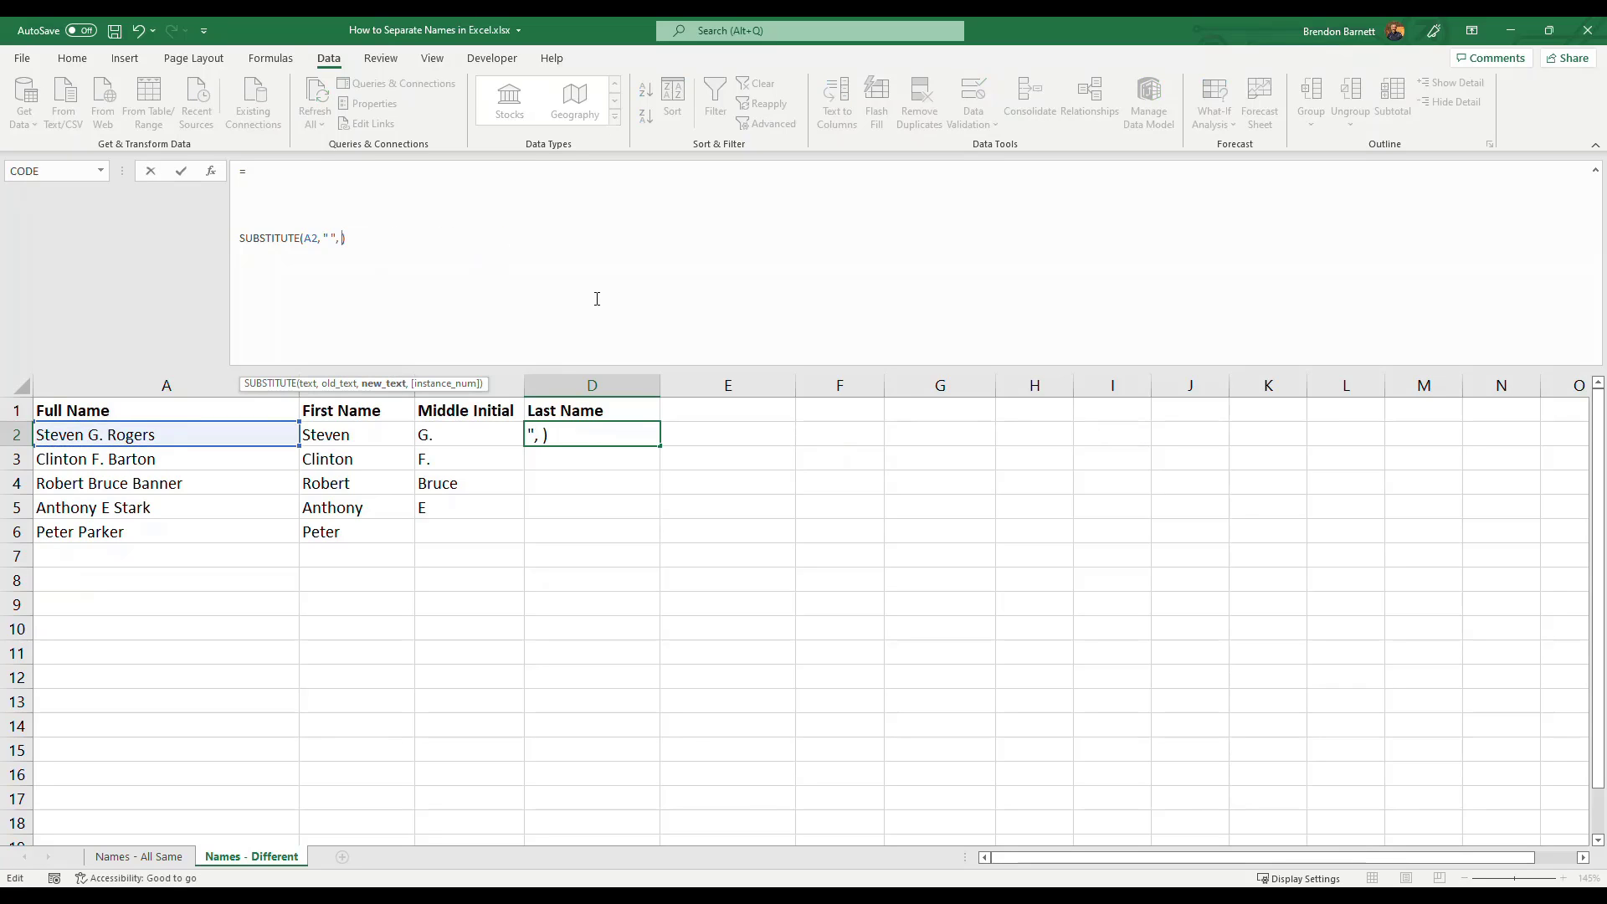
type("REPT(")
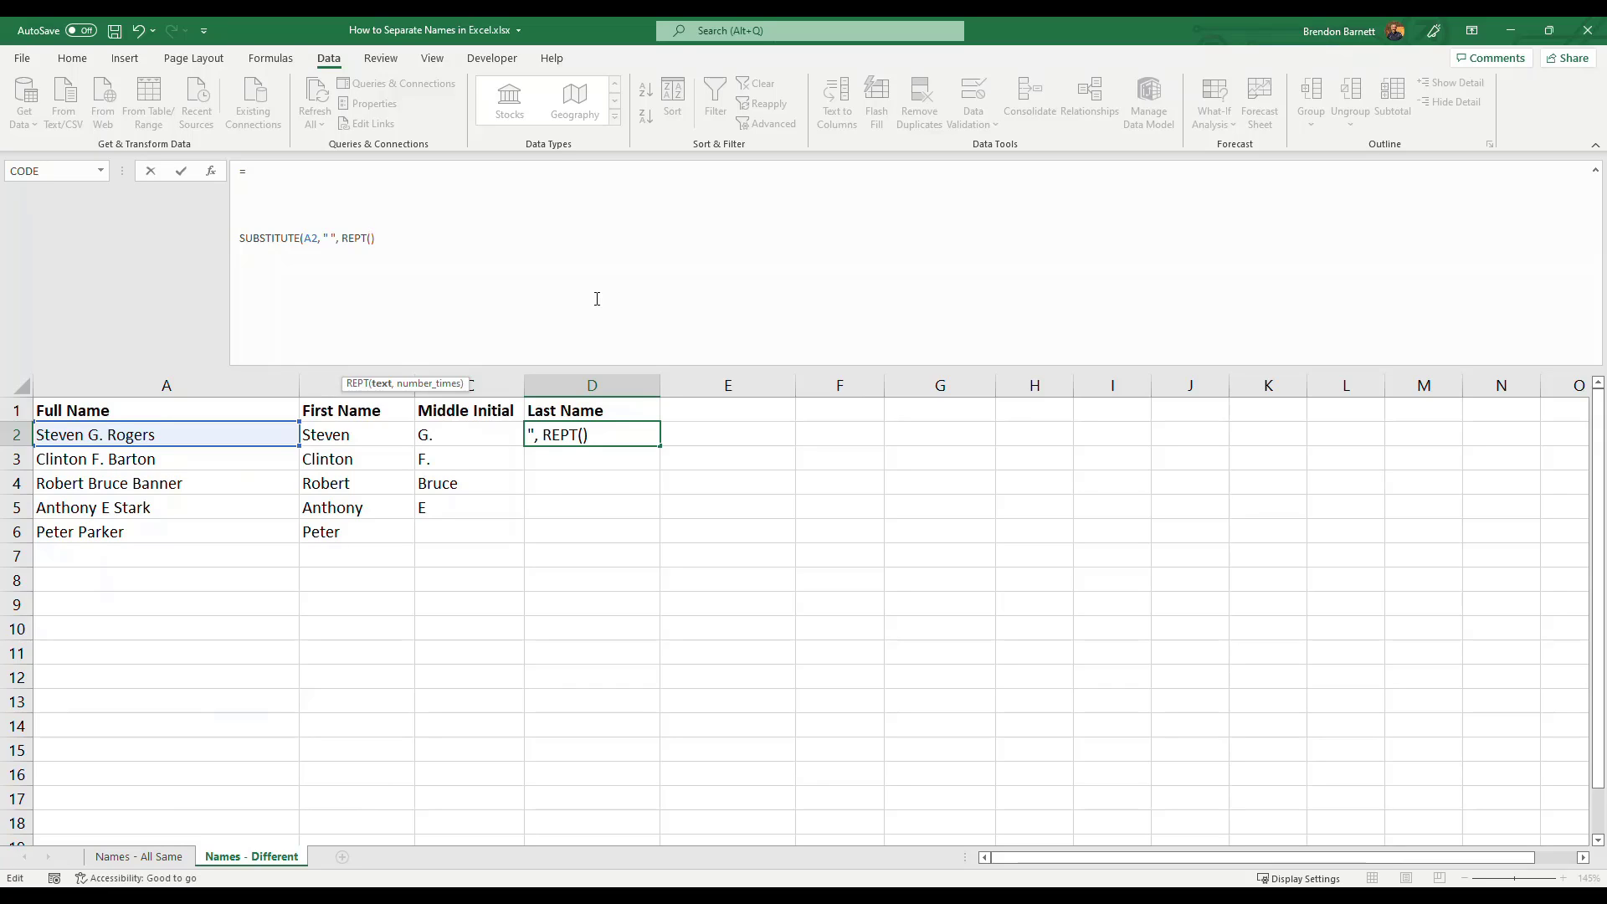
type("\" \",100))")
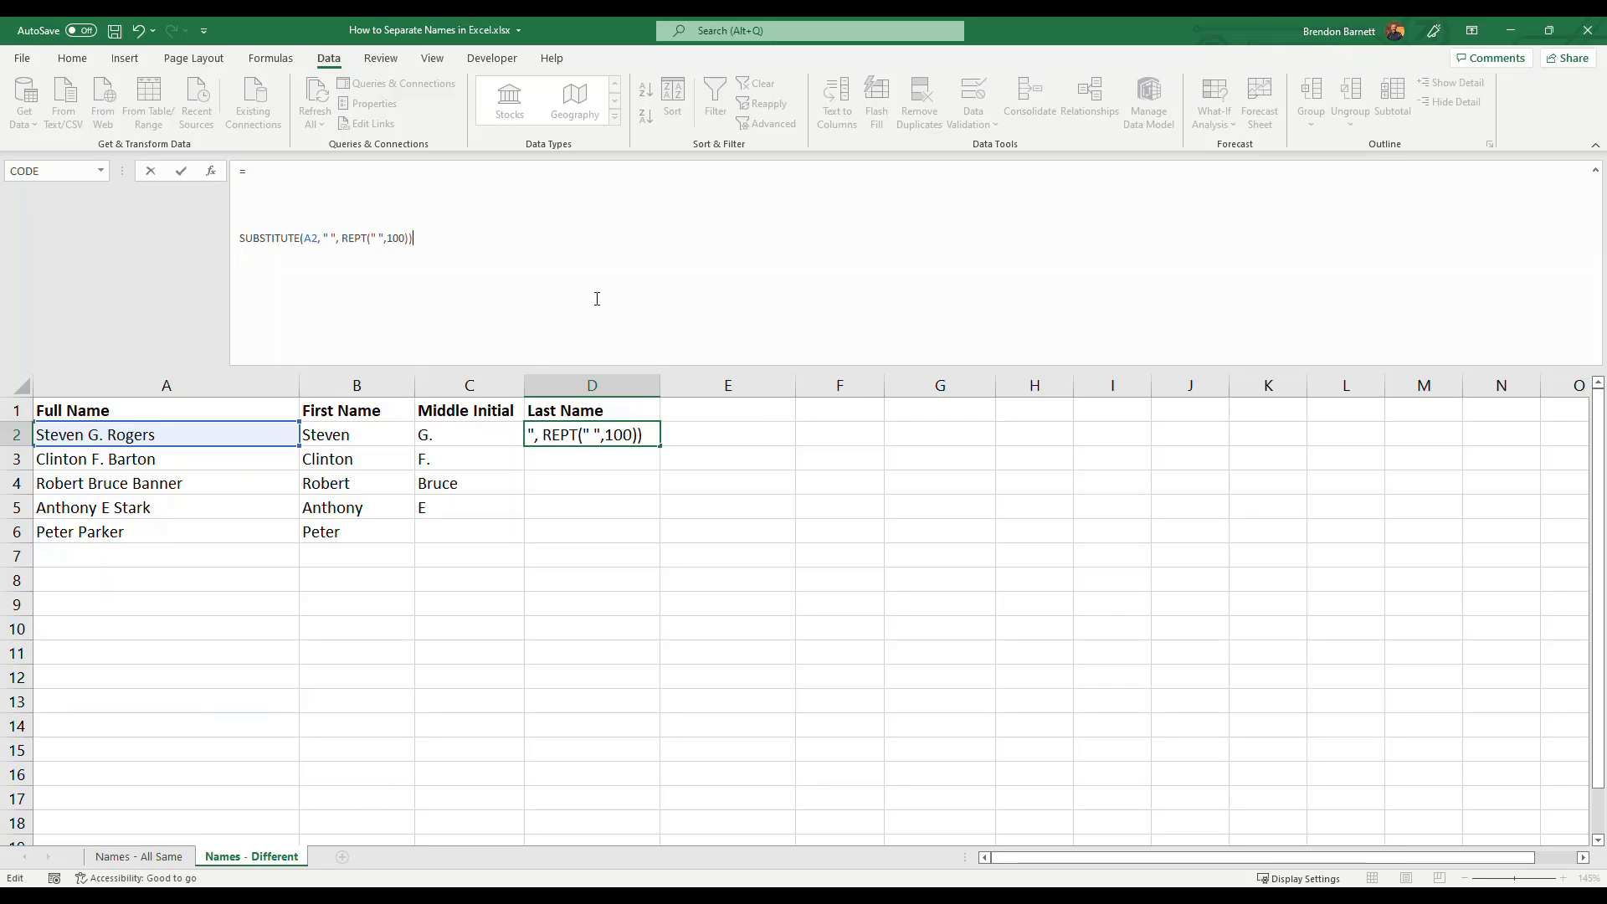
key("Return")
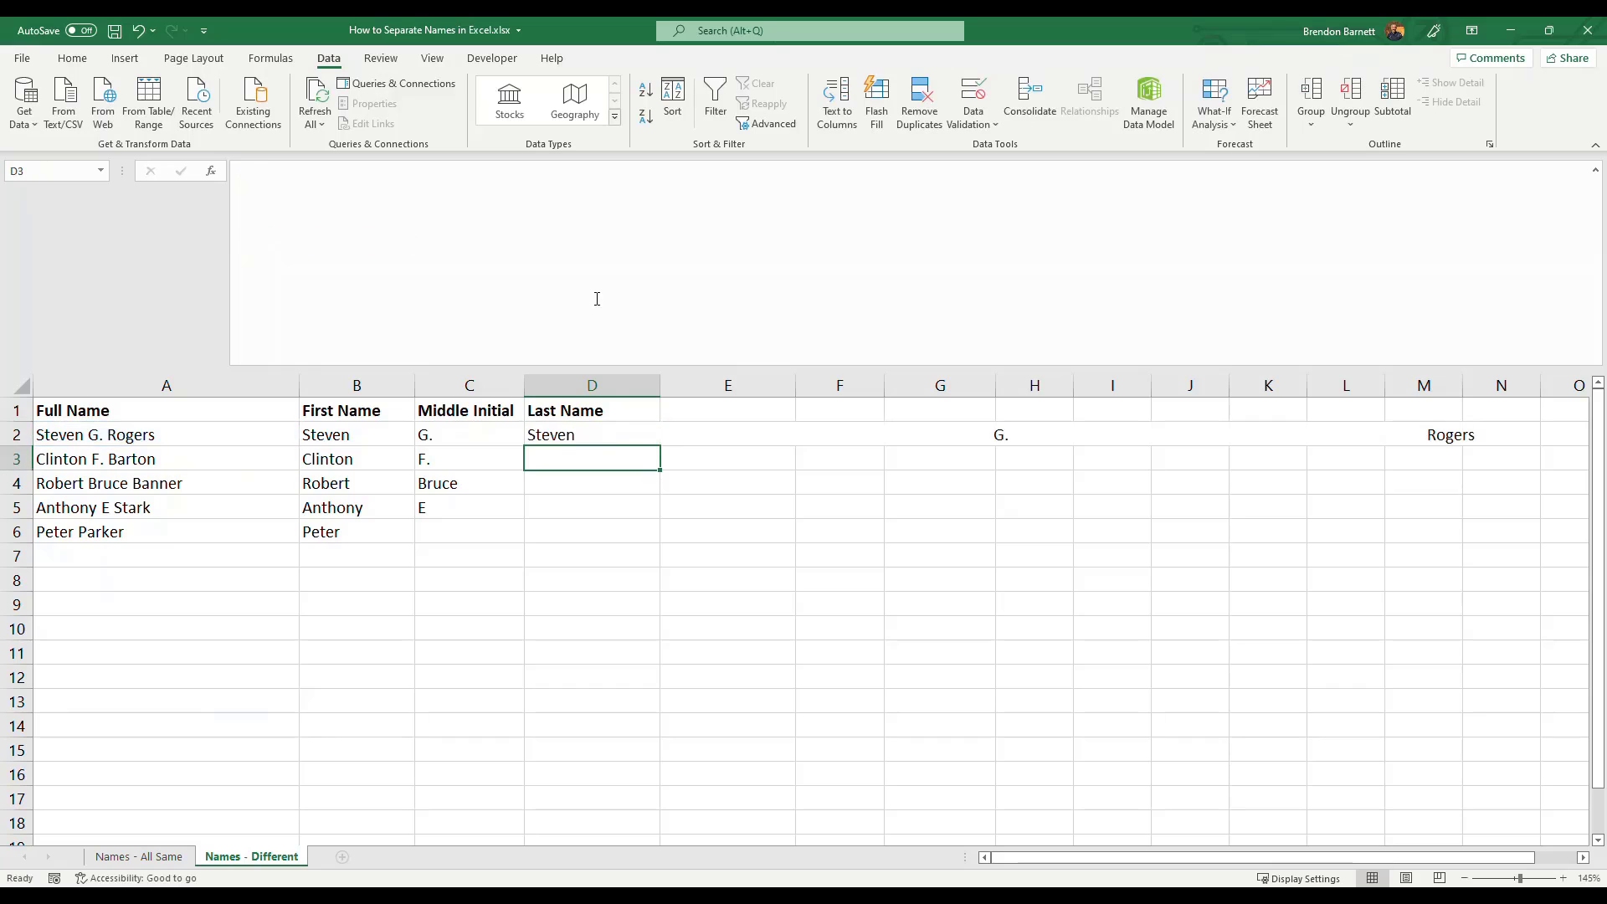
left_click(603, 438)
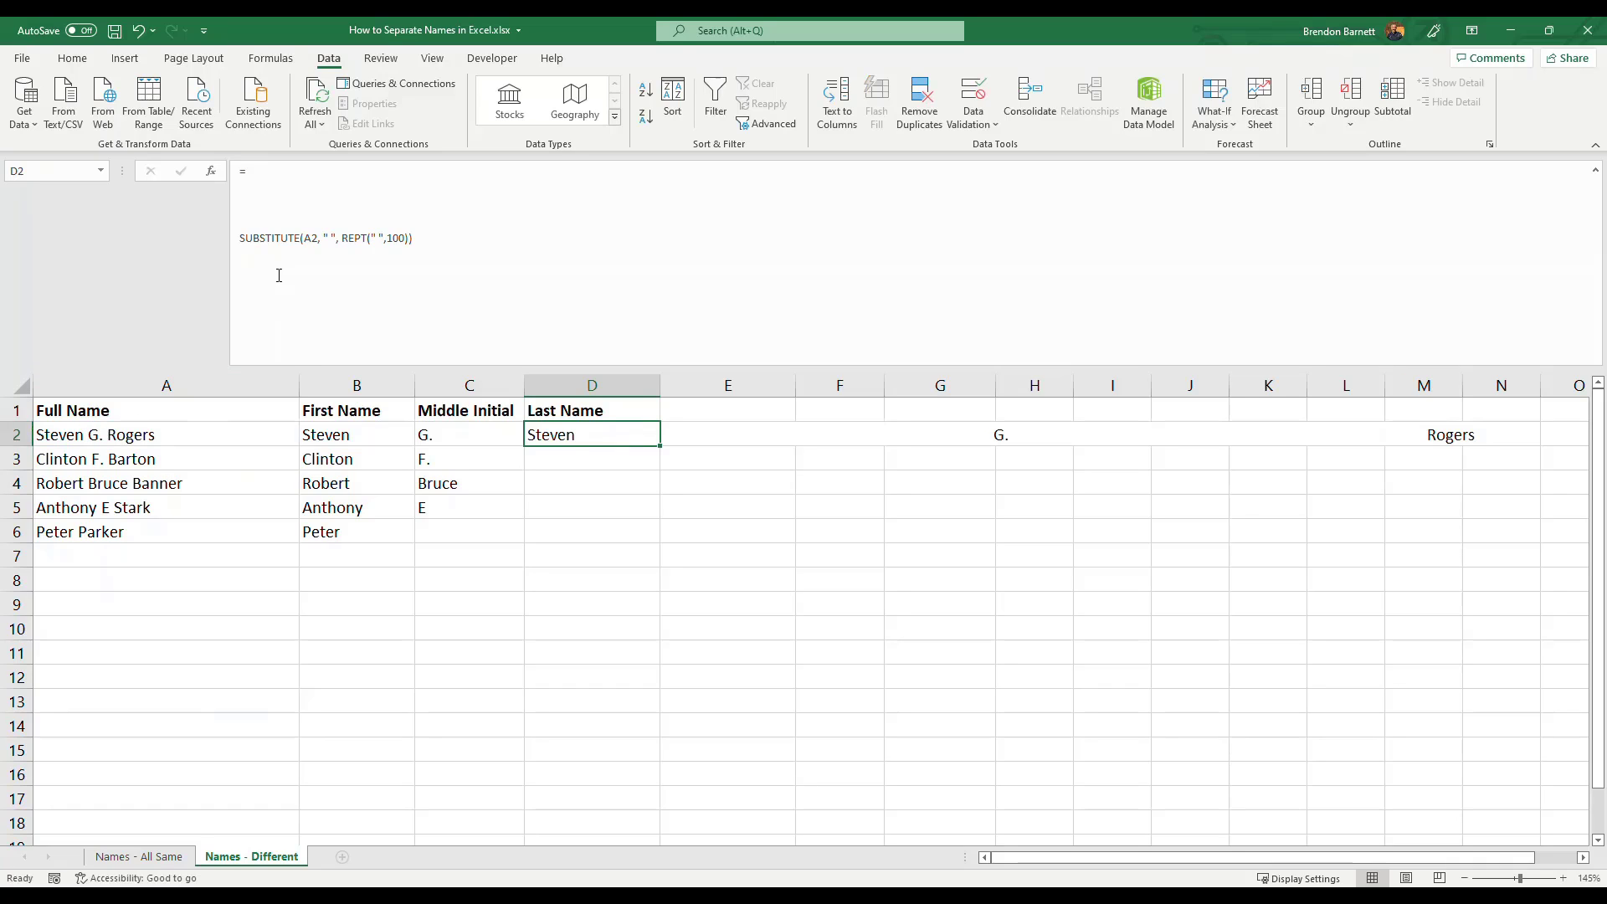
left_click(431, 241)
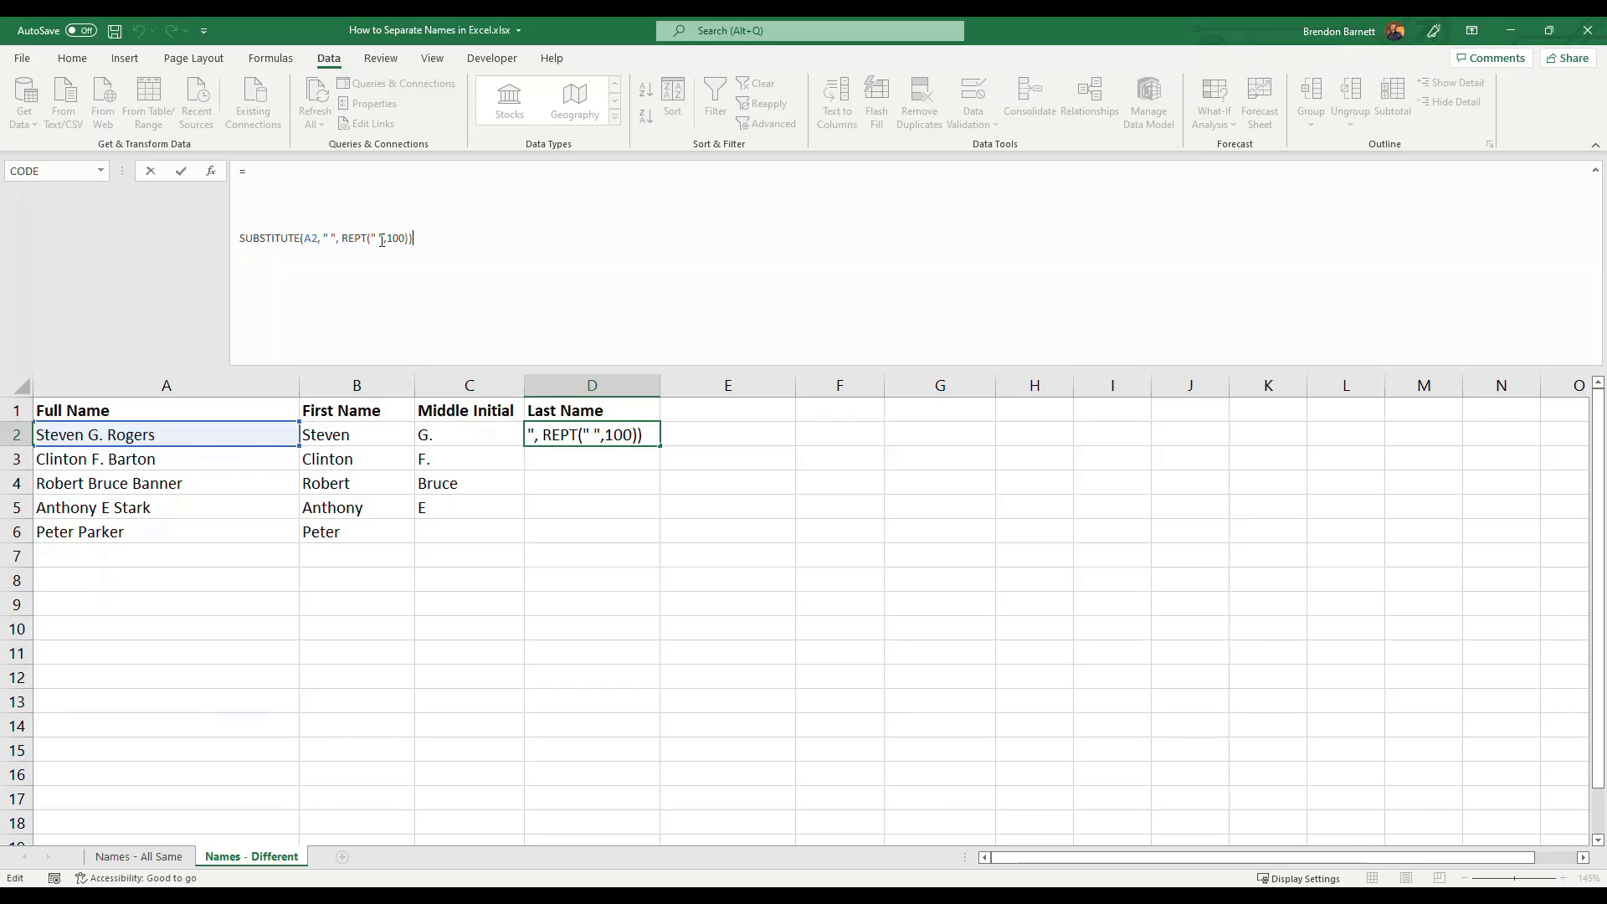
left_click(246, 225)
type("RIGHT")
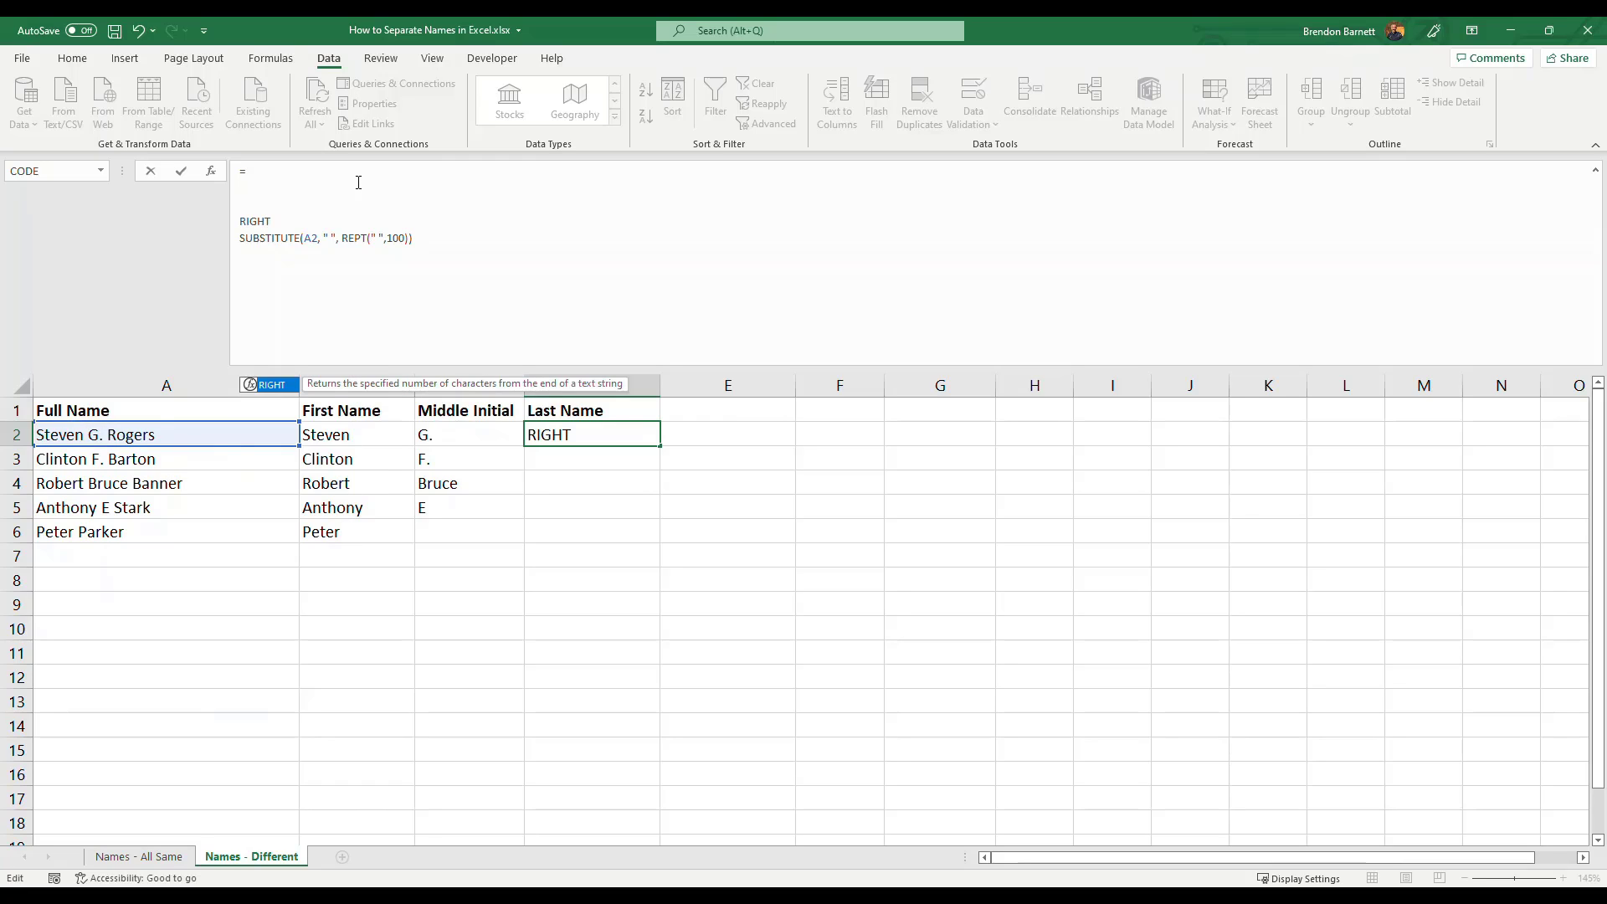
type("(")
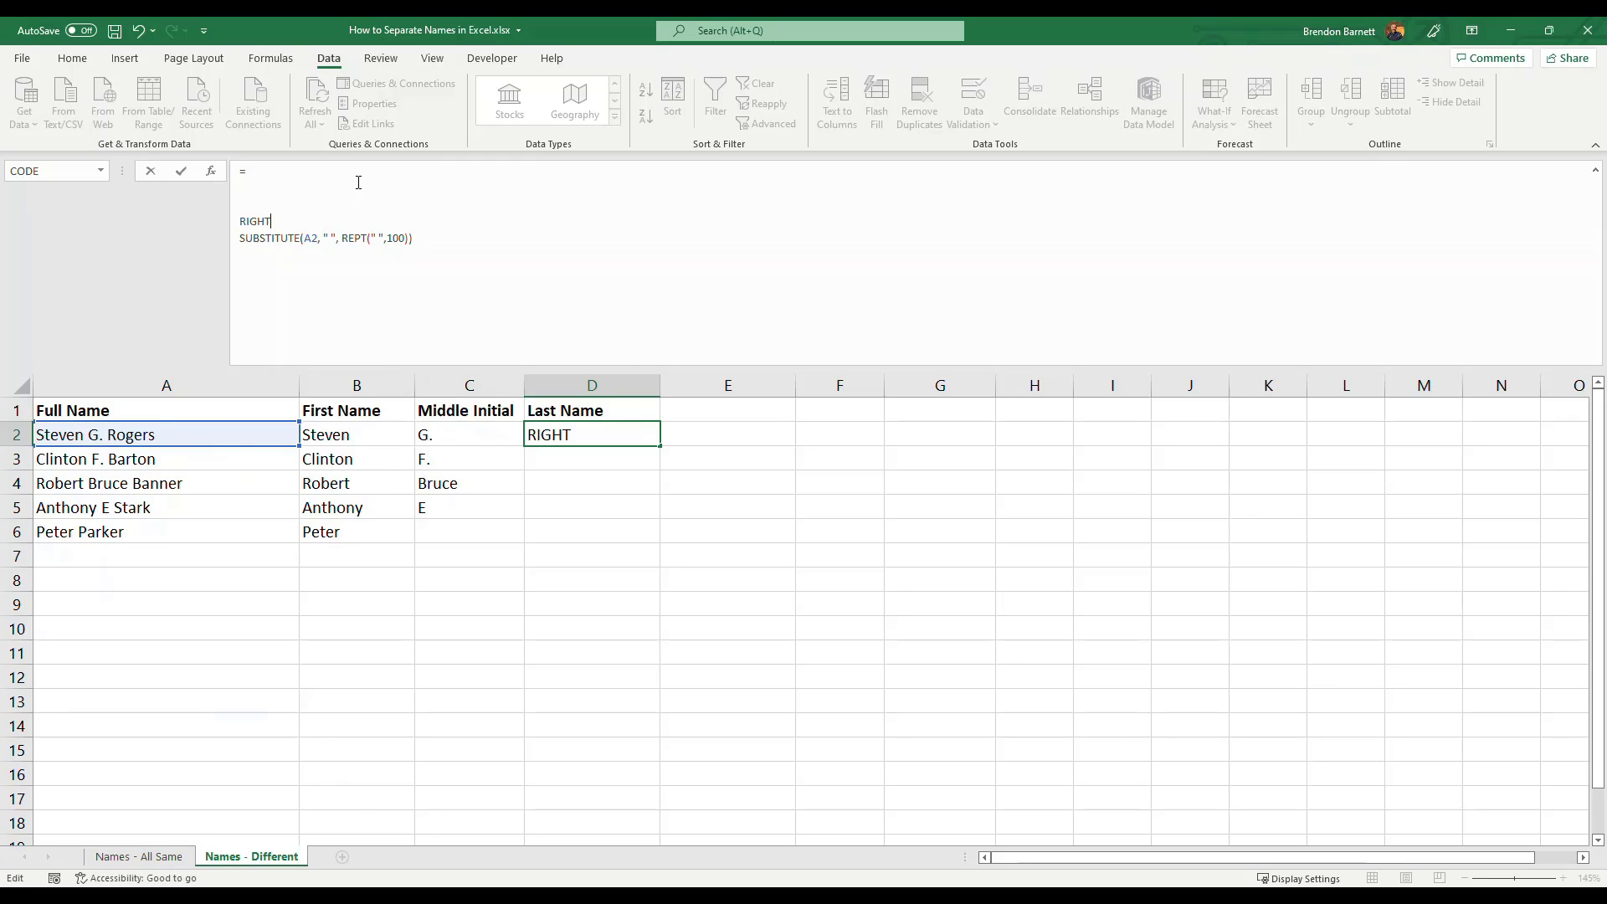
type("(")
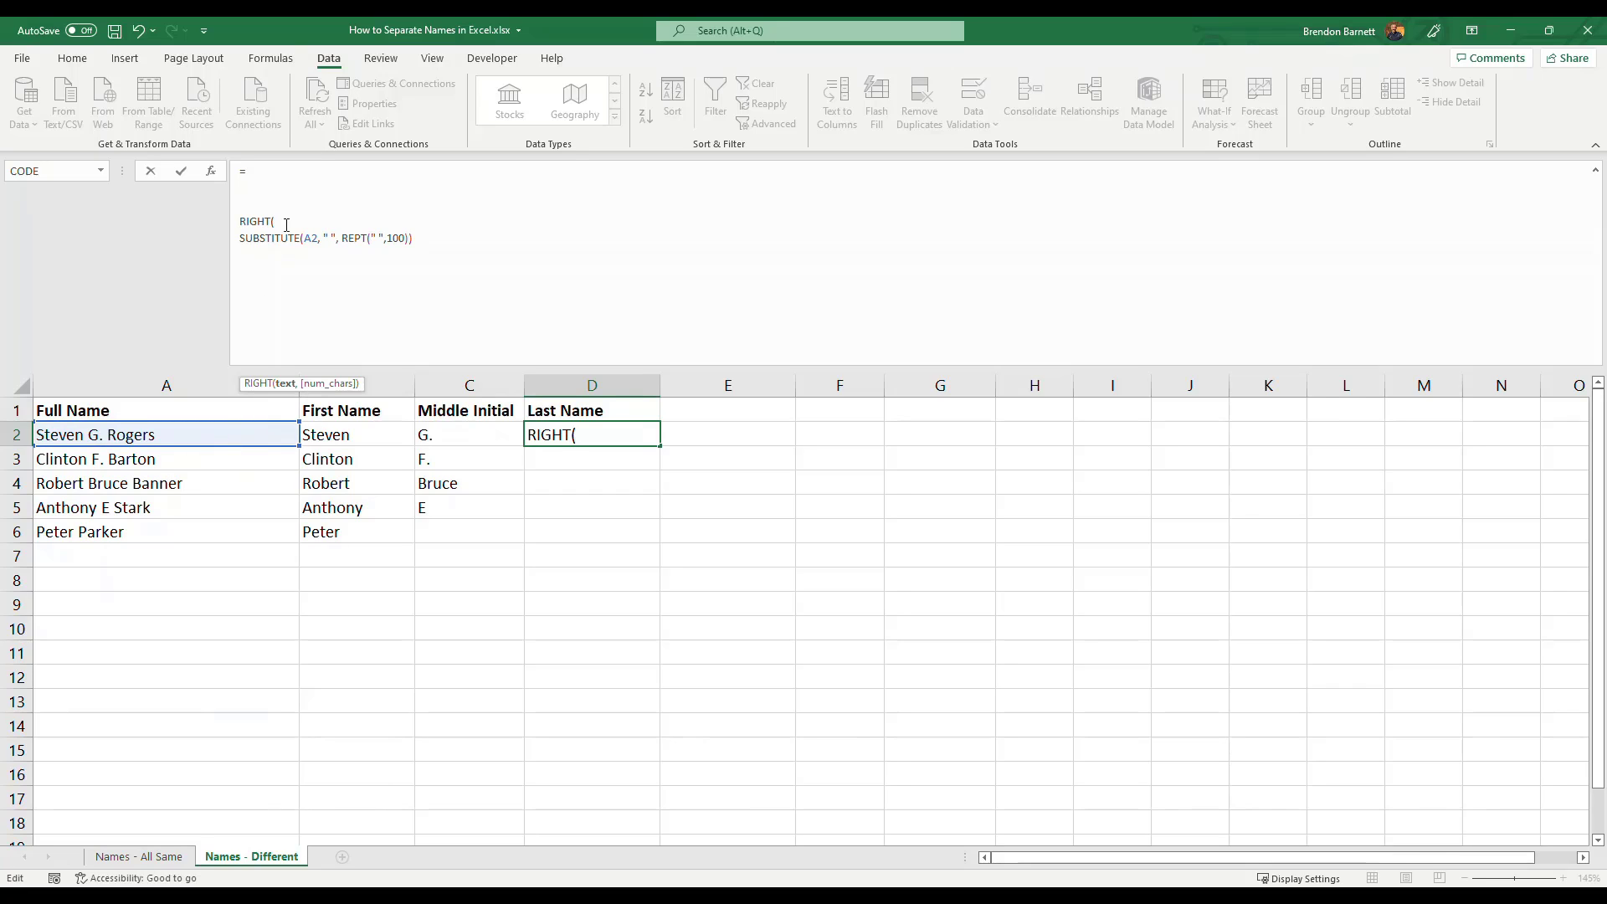
left_click_drag(286, 224, 238, 222)
key("ctrl+x")
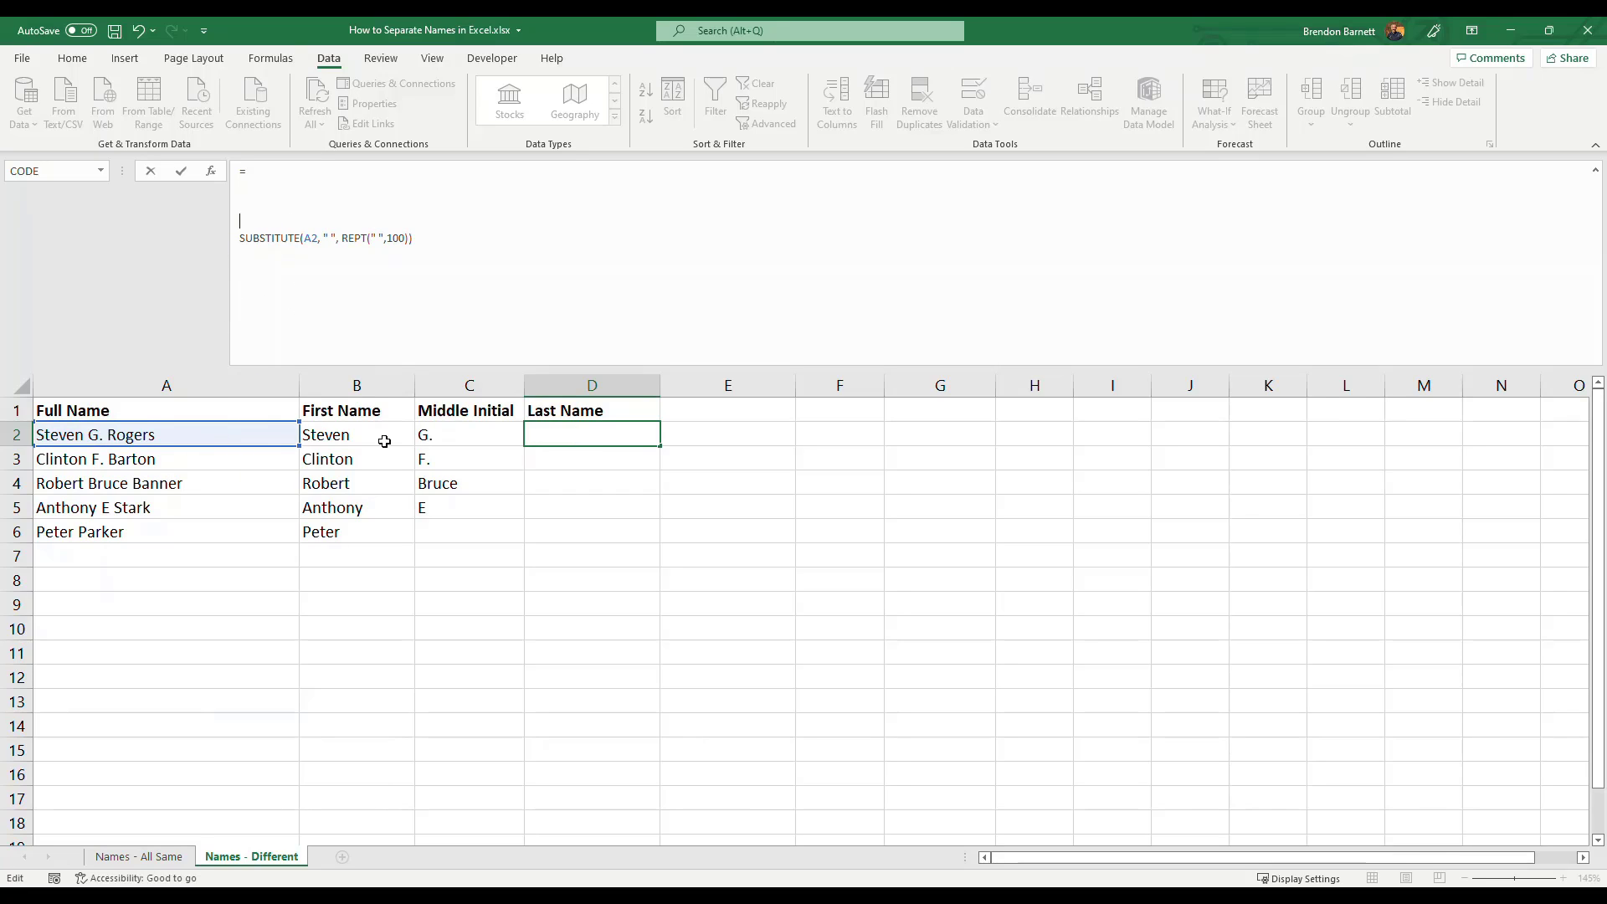
key("Return")
left_click(600, 439)
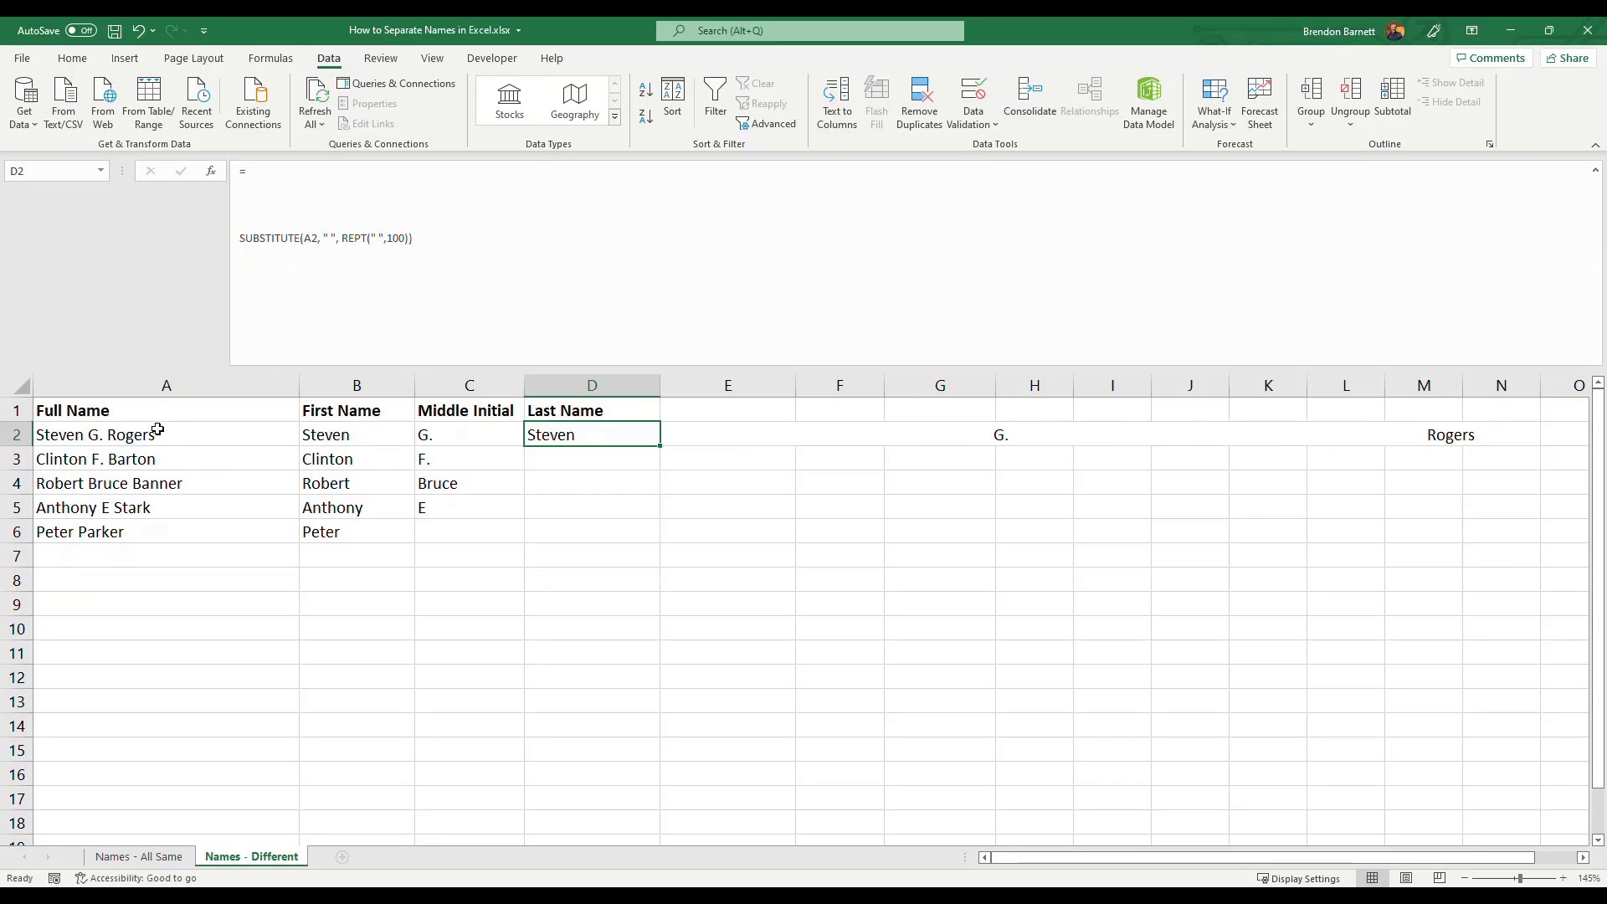
Lengthen the last name in A2 by appending "tonvilleshiredom" to test the D2 formula with a long name.
double_click(201, 431)
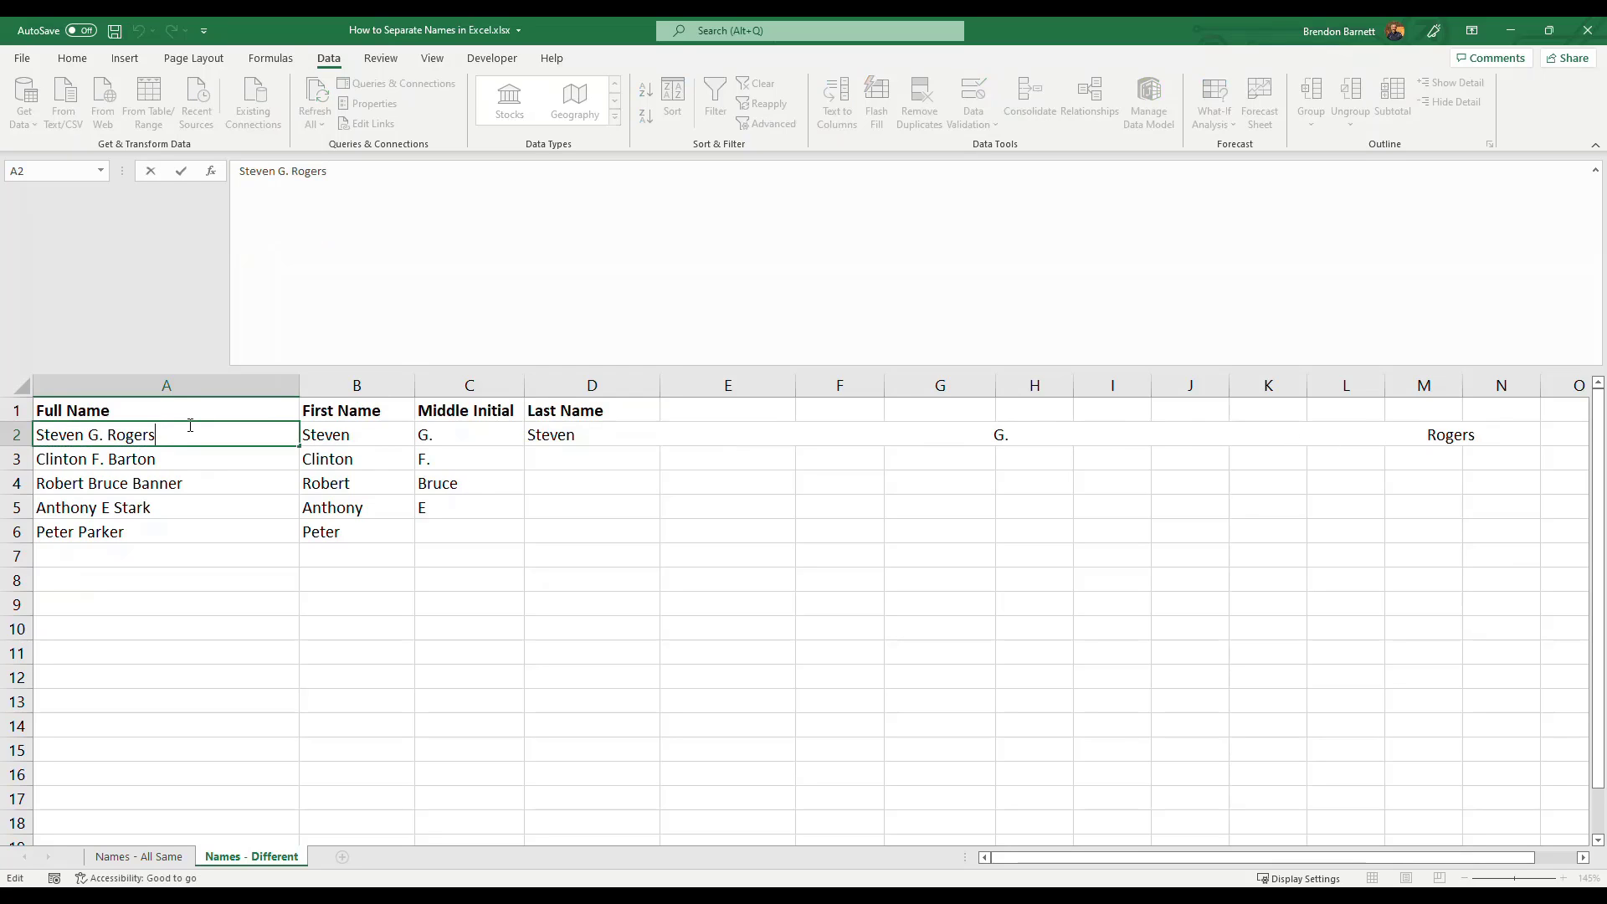
type("tonvilleshiredon")
key("Return")
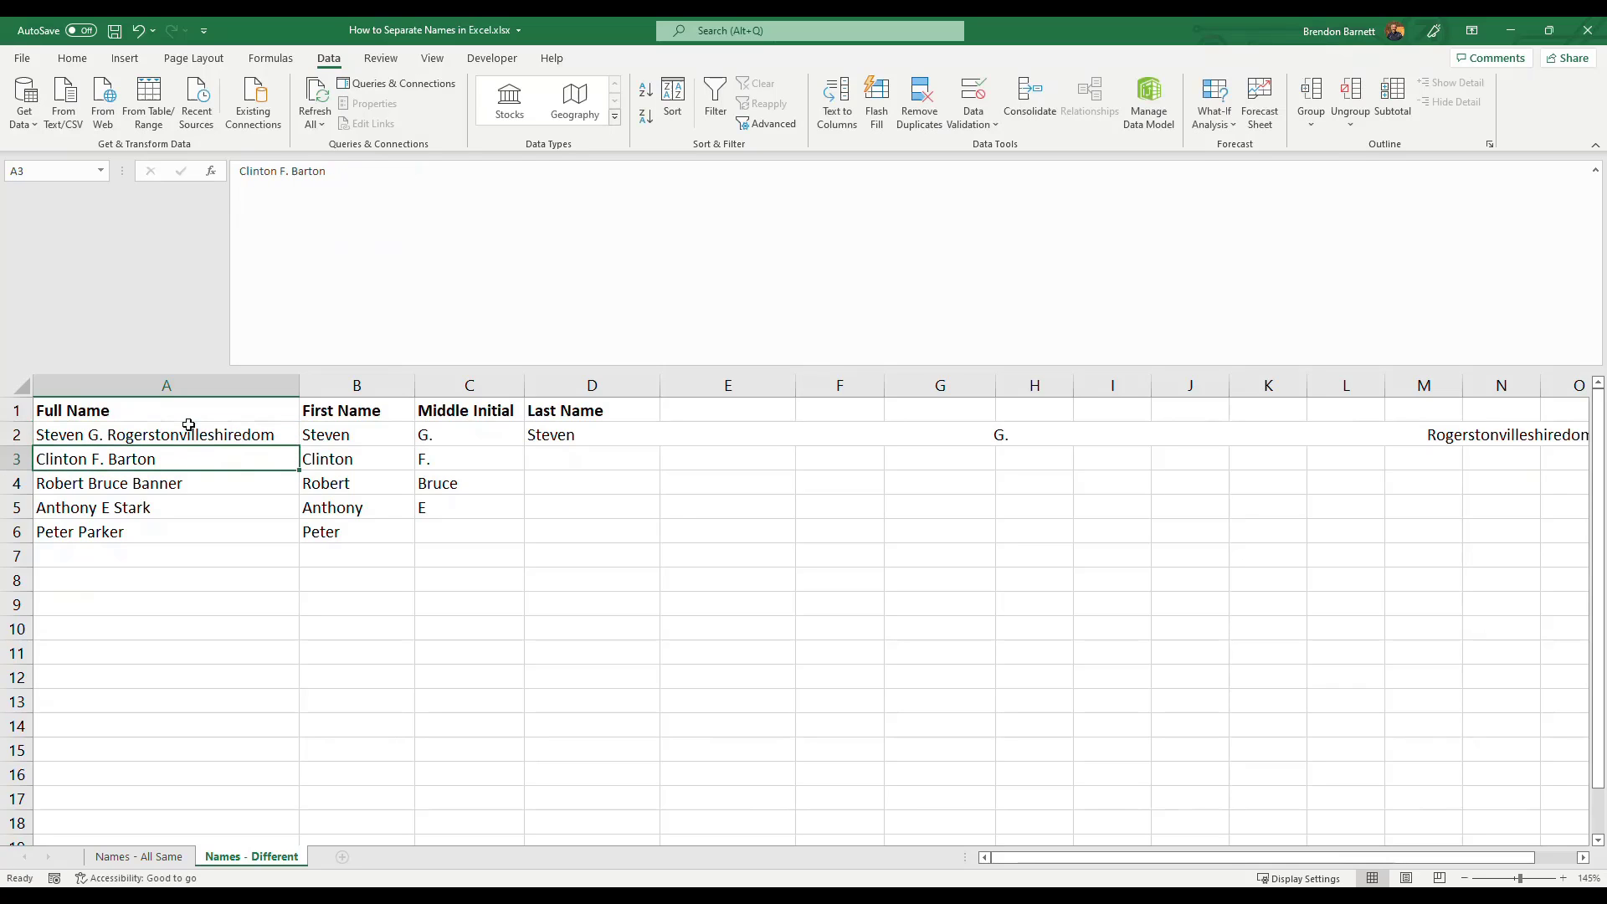
left_click(260, 437)
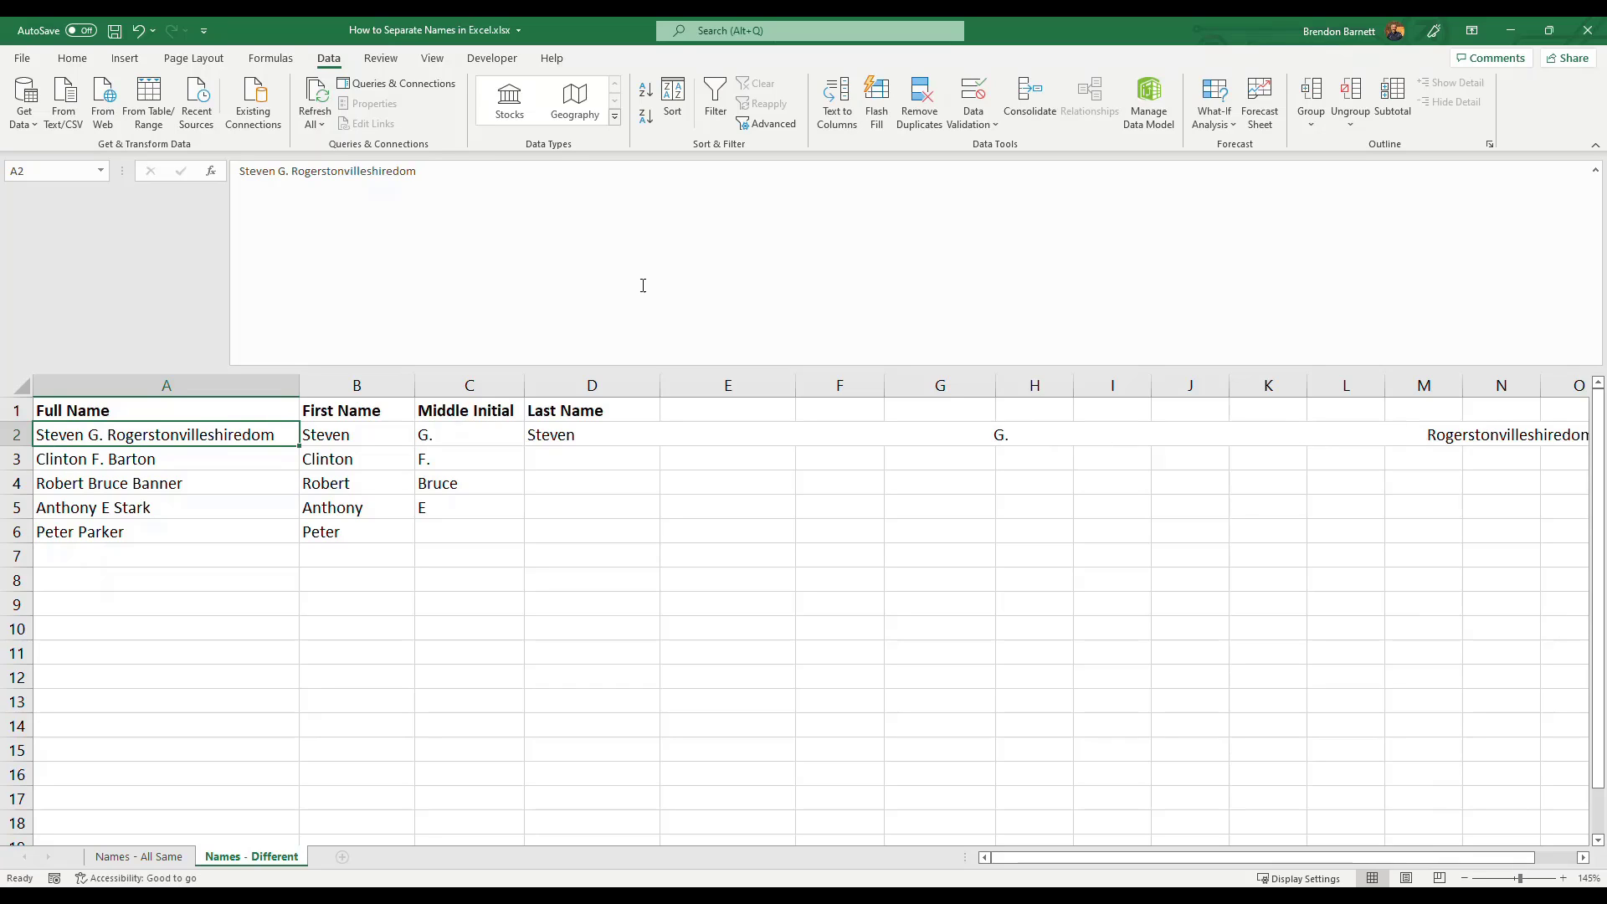
Wrap D2's SUBSTITUTE formula in a RIGHT function that returns the last 100 characters.
left_click(563, 438)
left_click(302, 219)
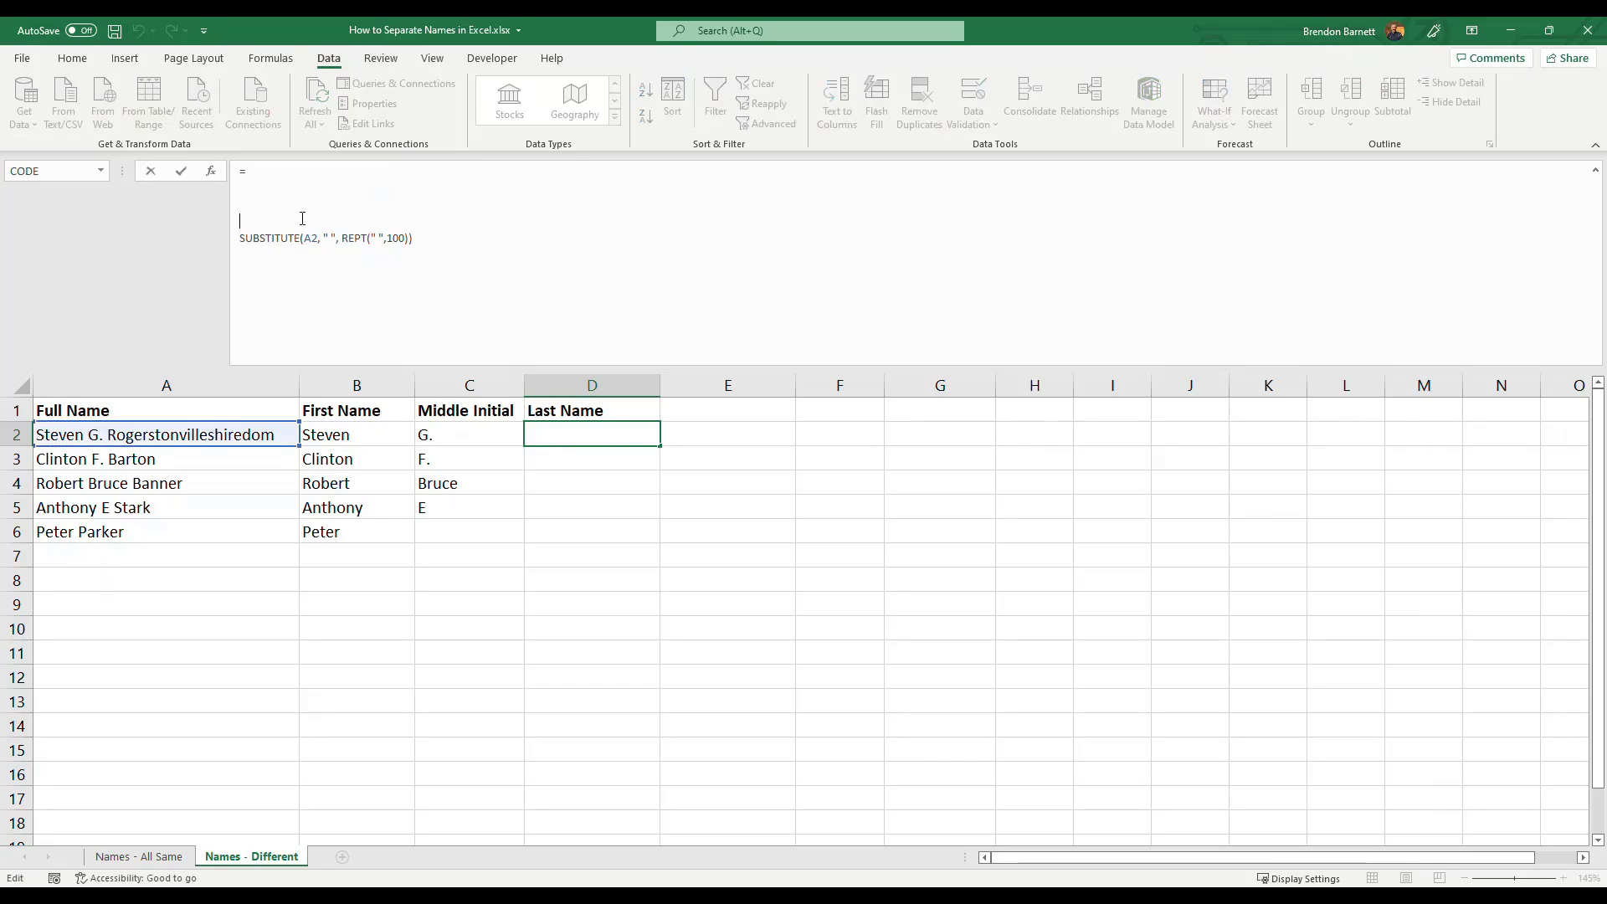
type("r")
key("BackSpace")
type("RIGHT")
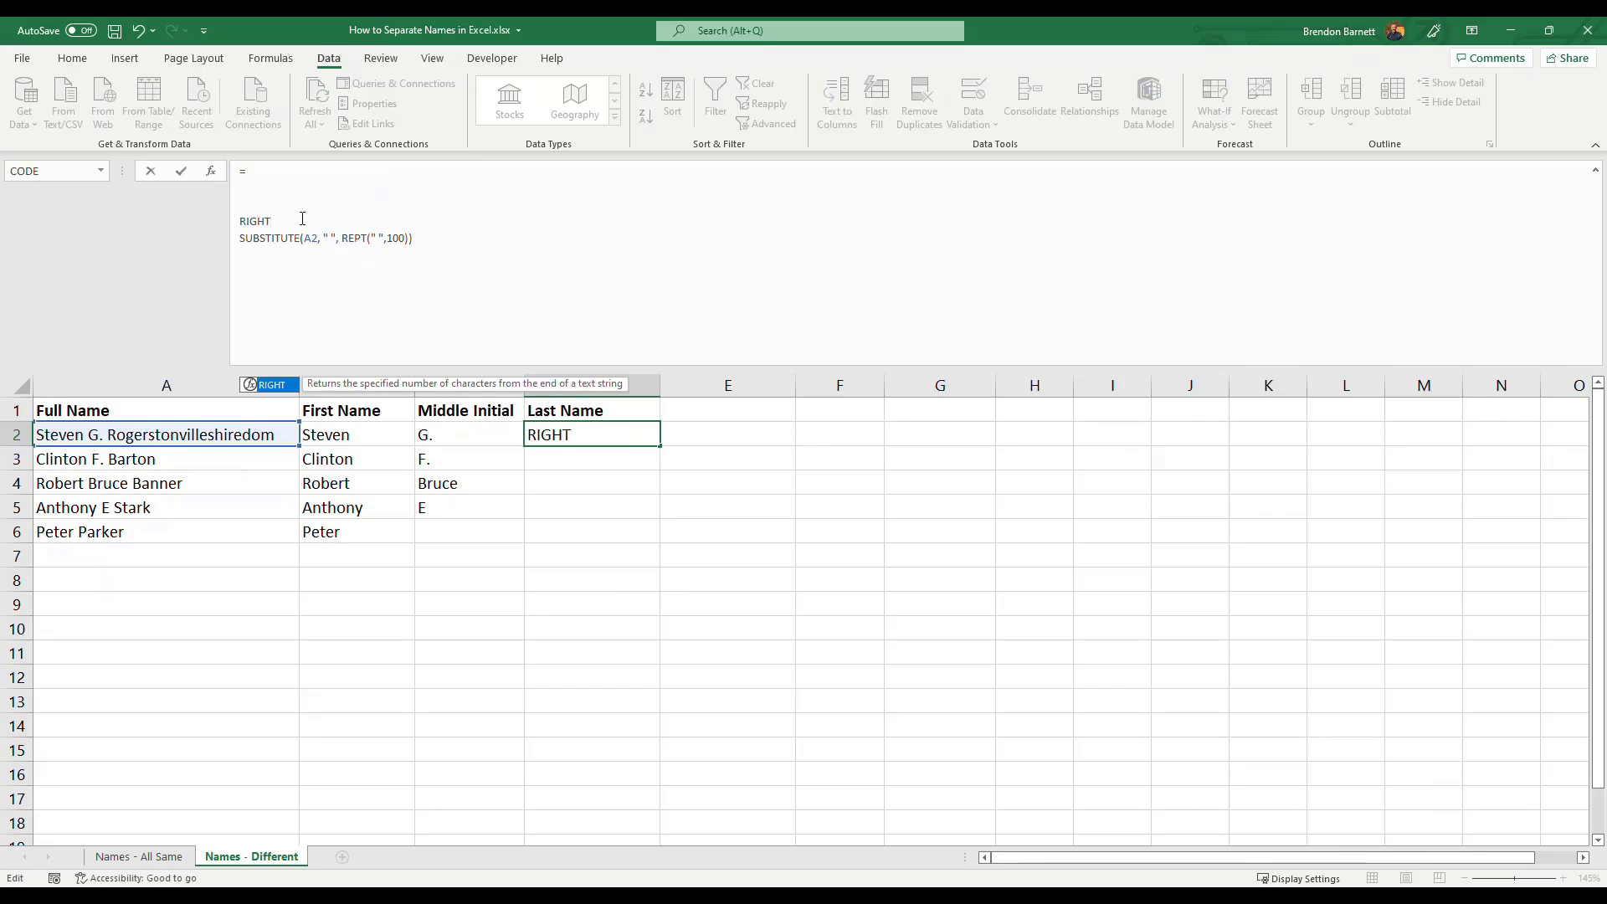
type("(")
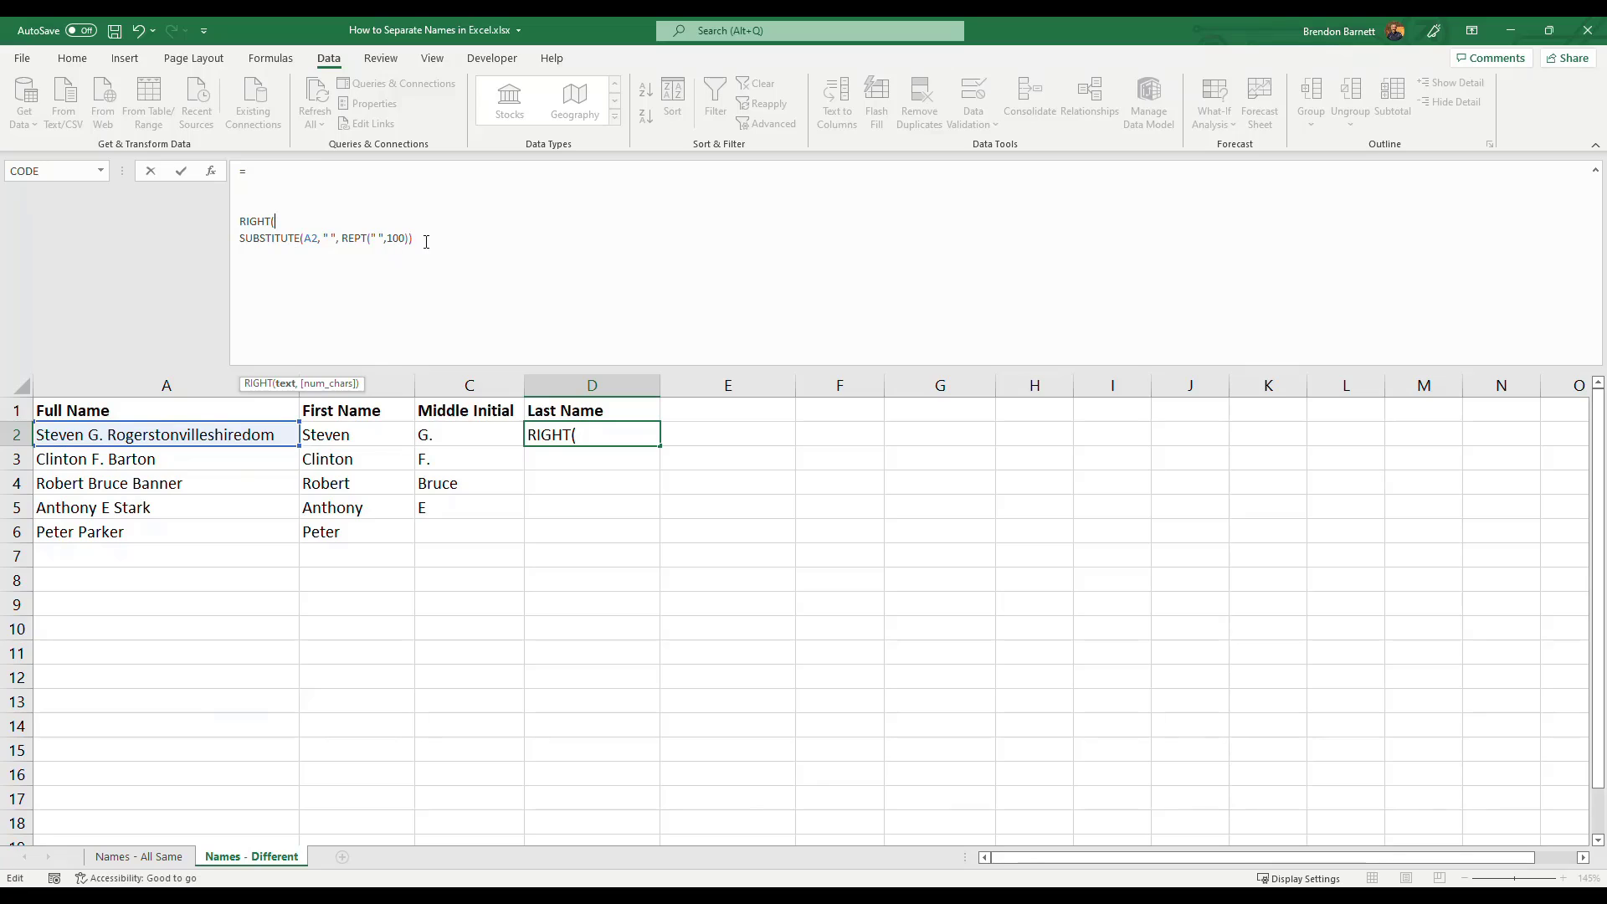
left_click_drag(426, 241, 239, 240)
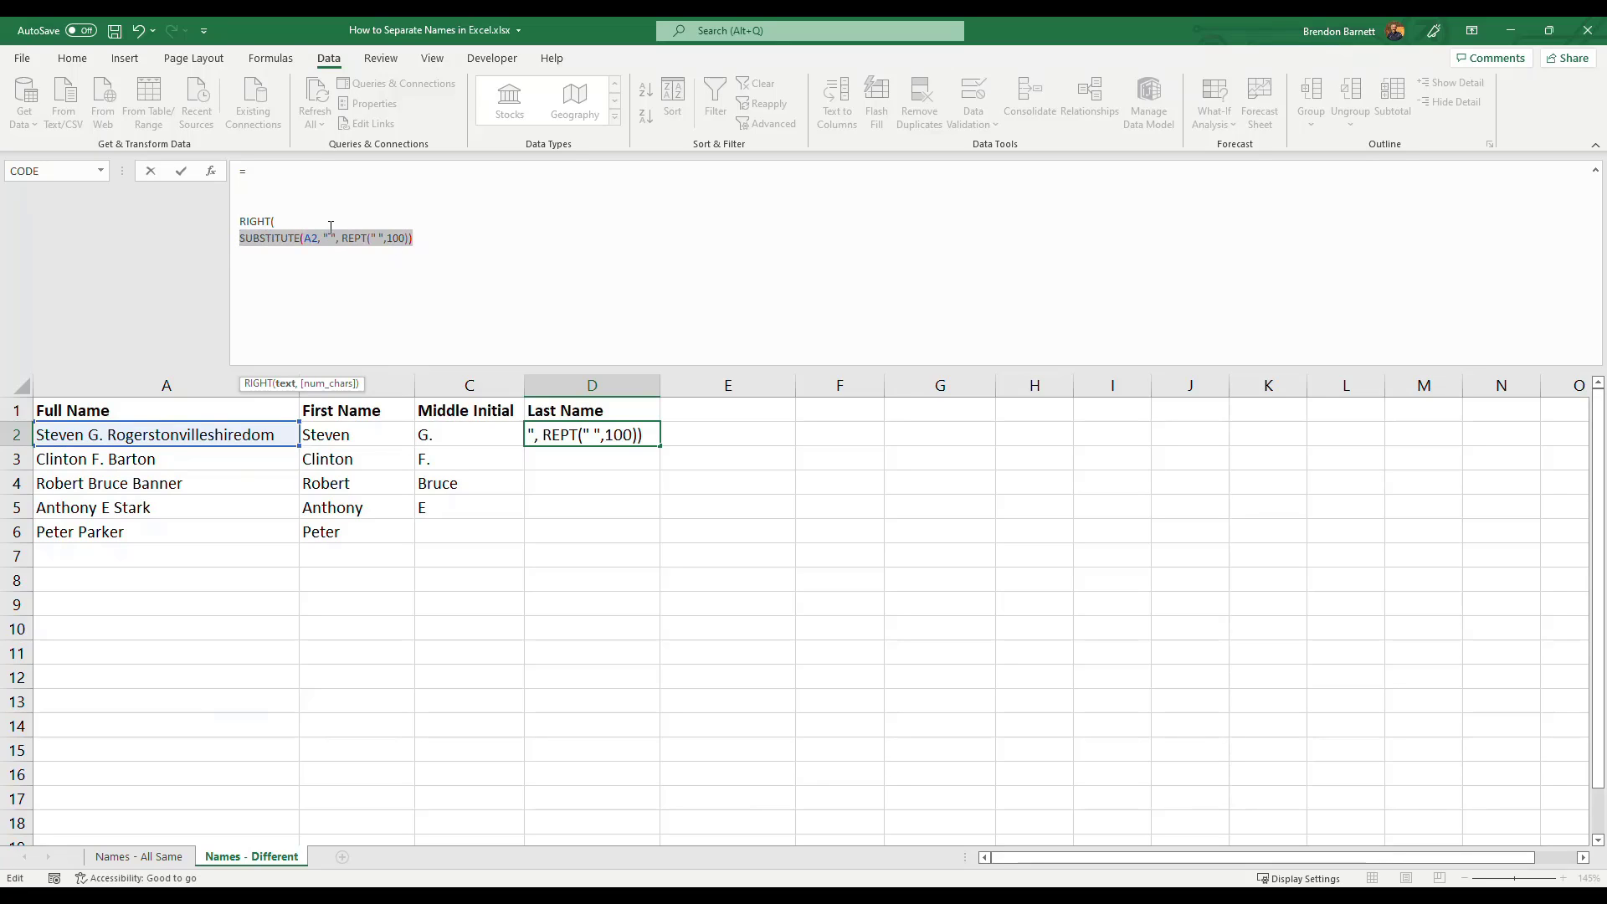
left_click(430, 239)
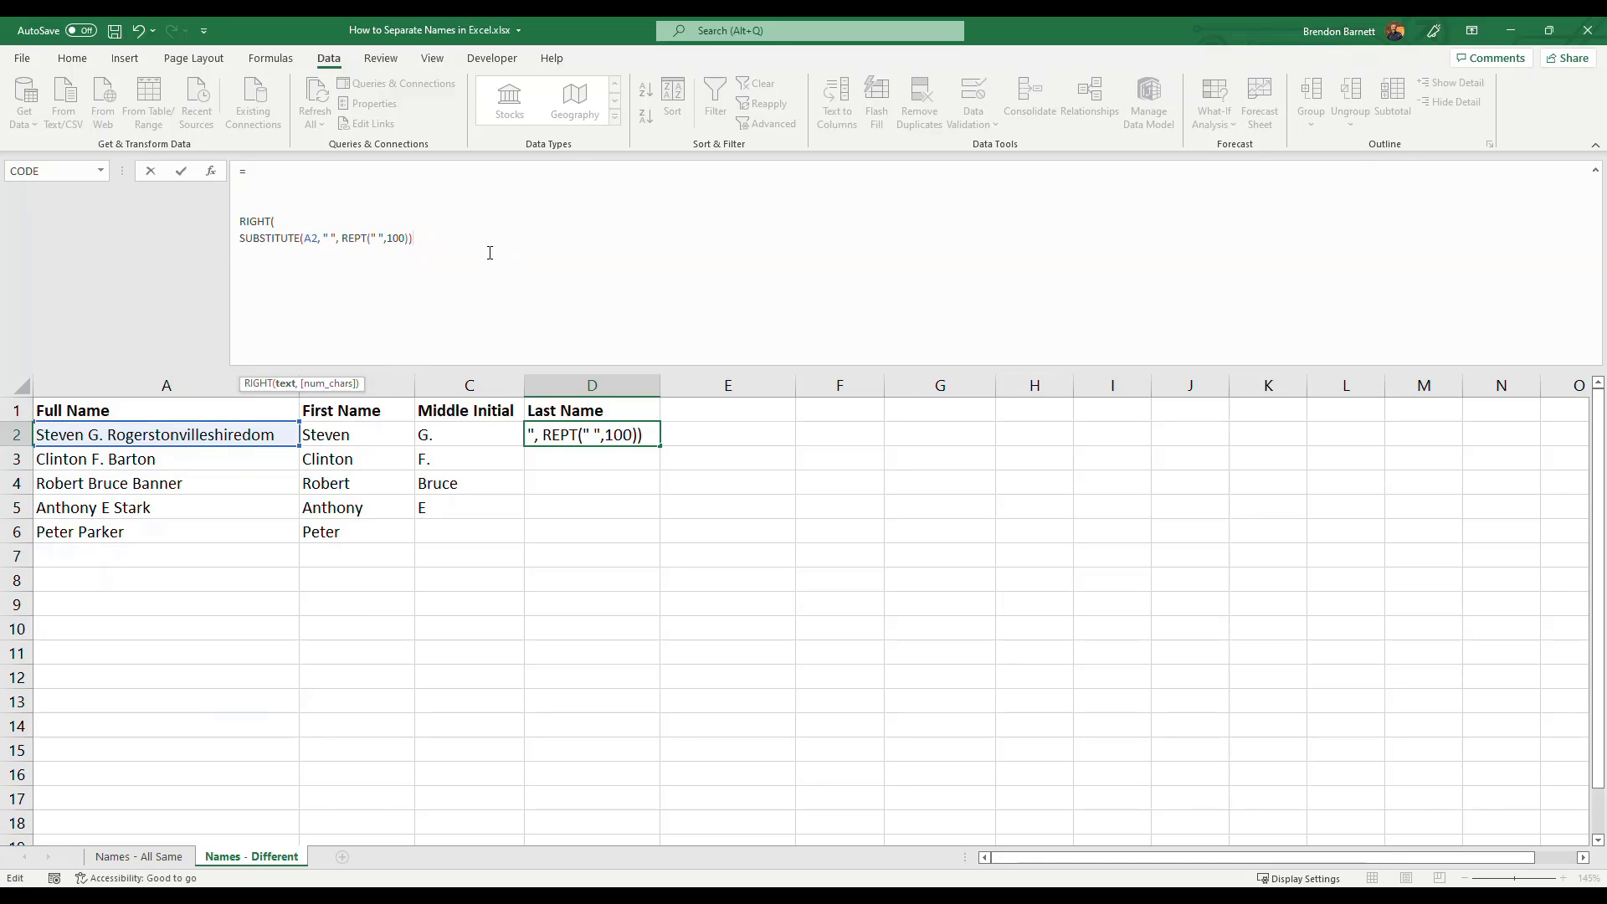
type(",")
type("100)")
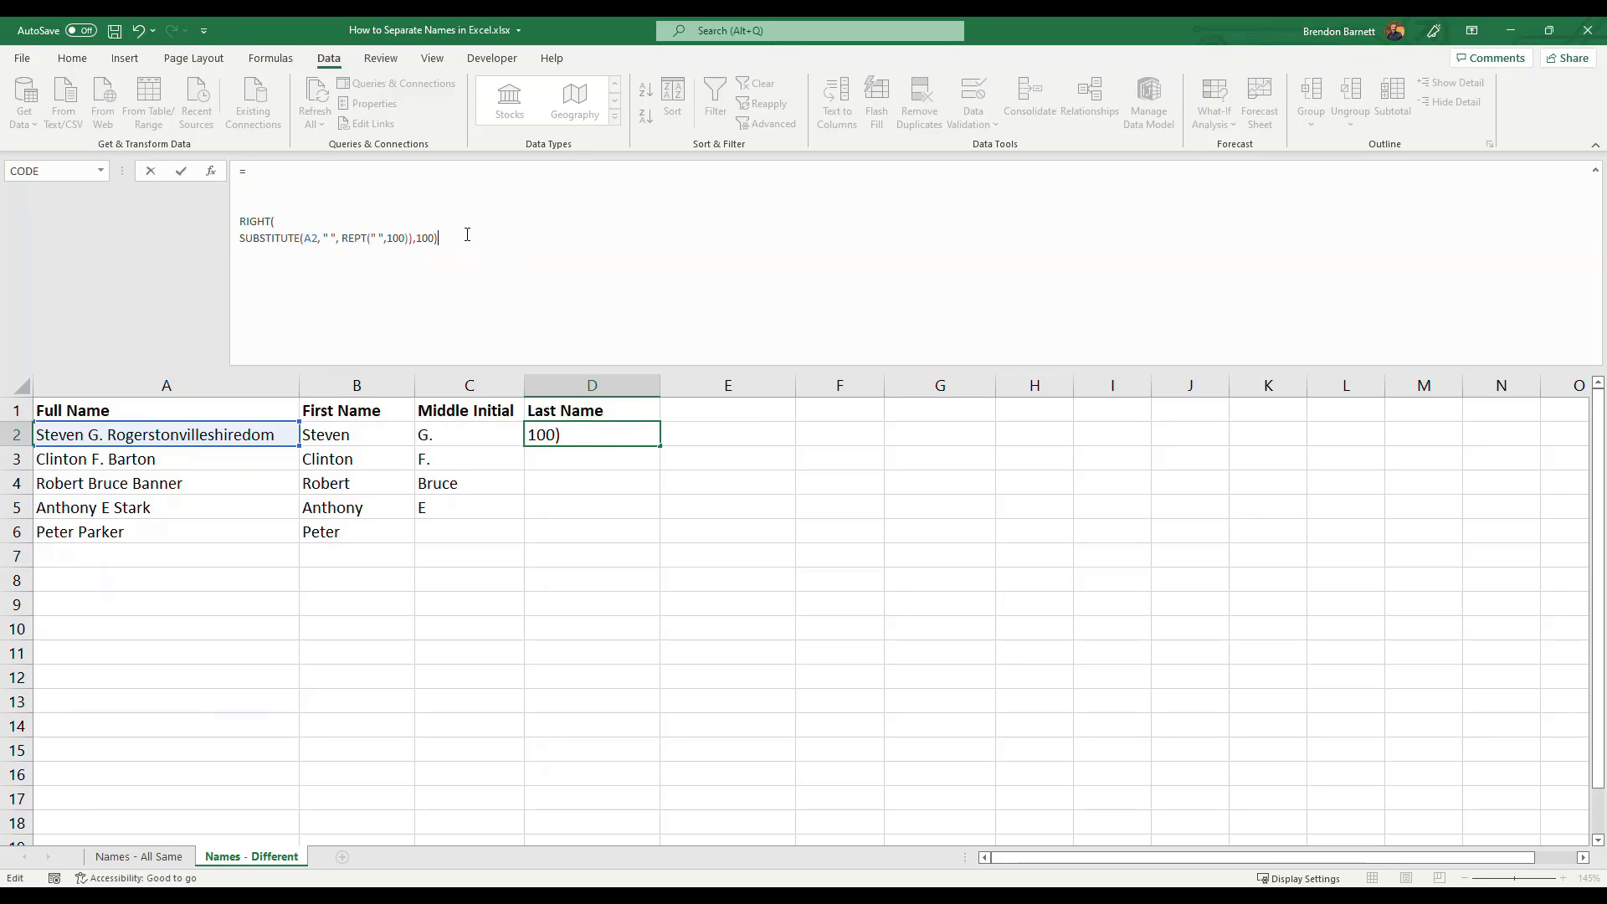
key("Return")
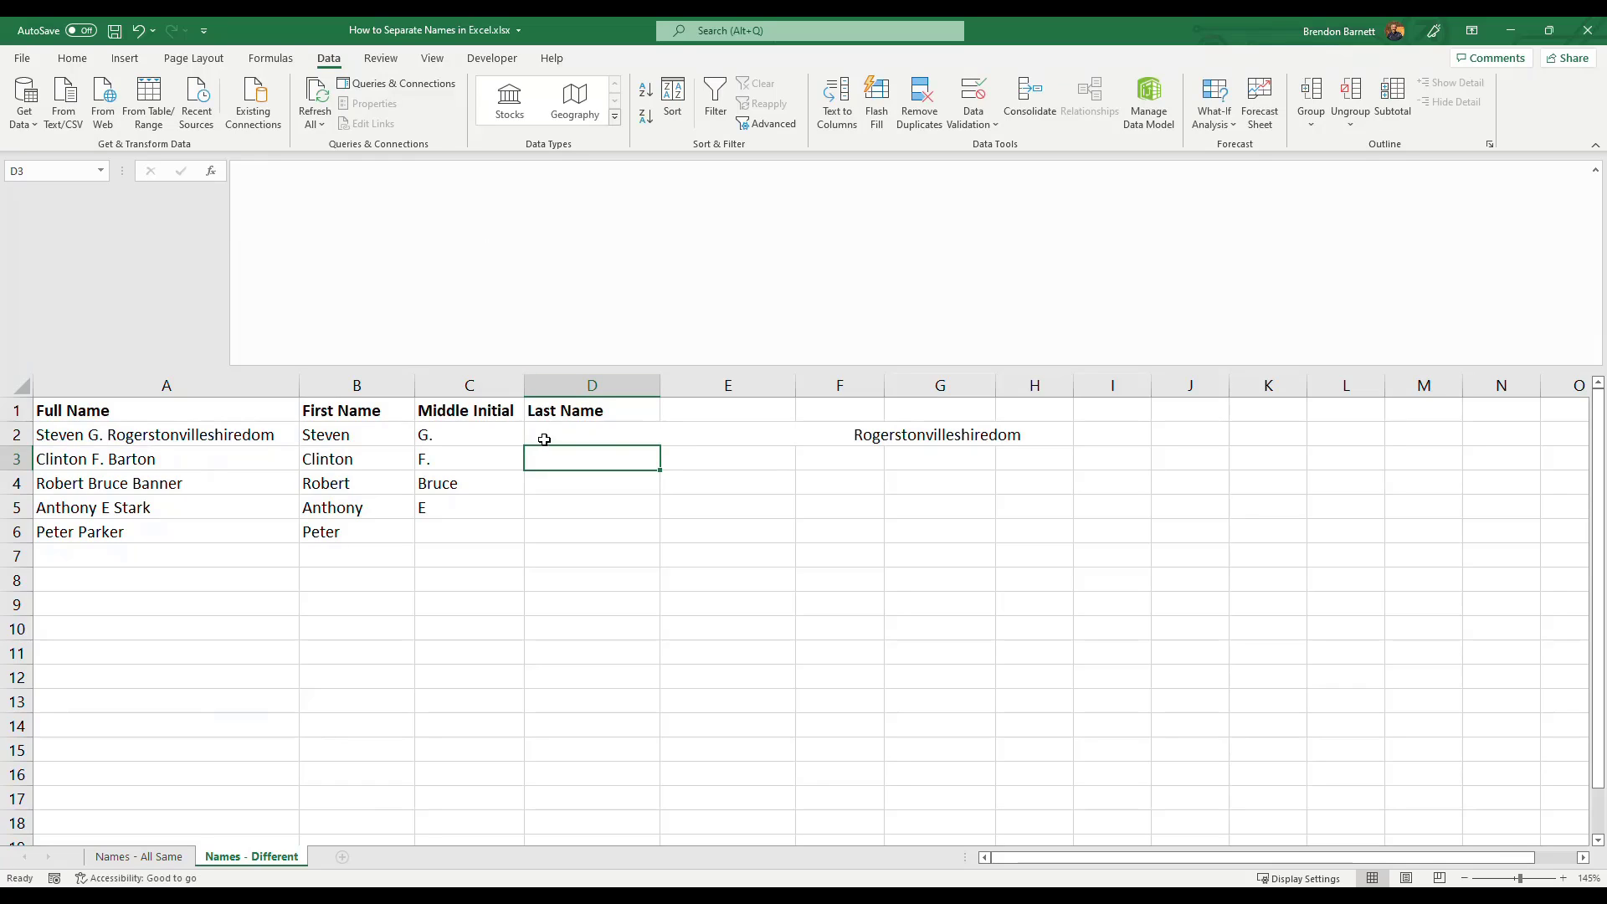
Wrap D2's RIGHT formula in TRIM, placed on the line above it, to strip the leading spaces from the last name.
left_click(544, 439)
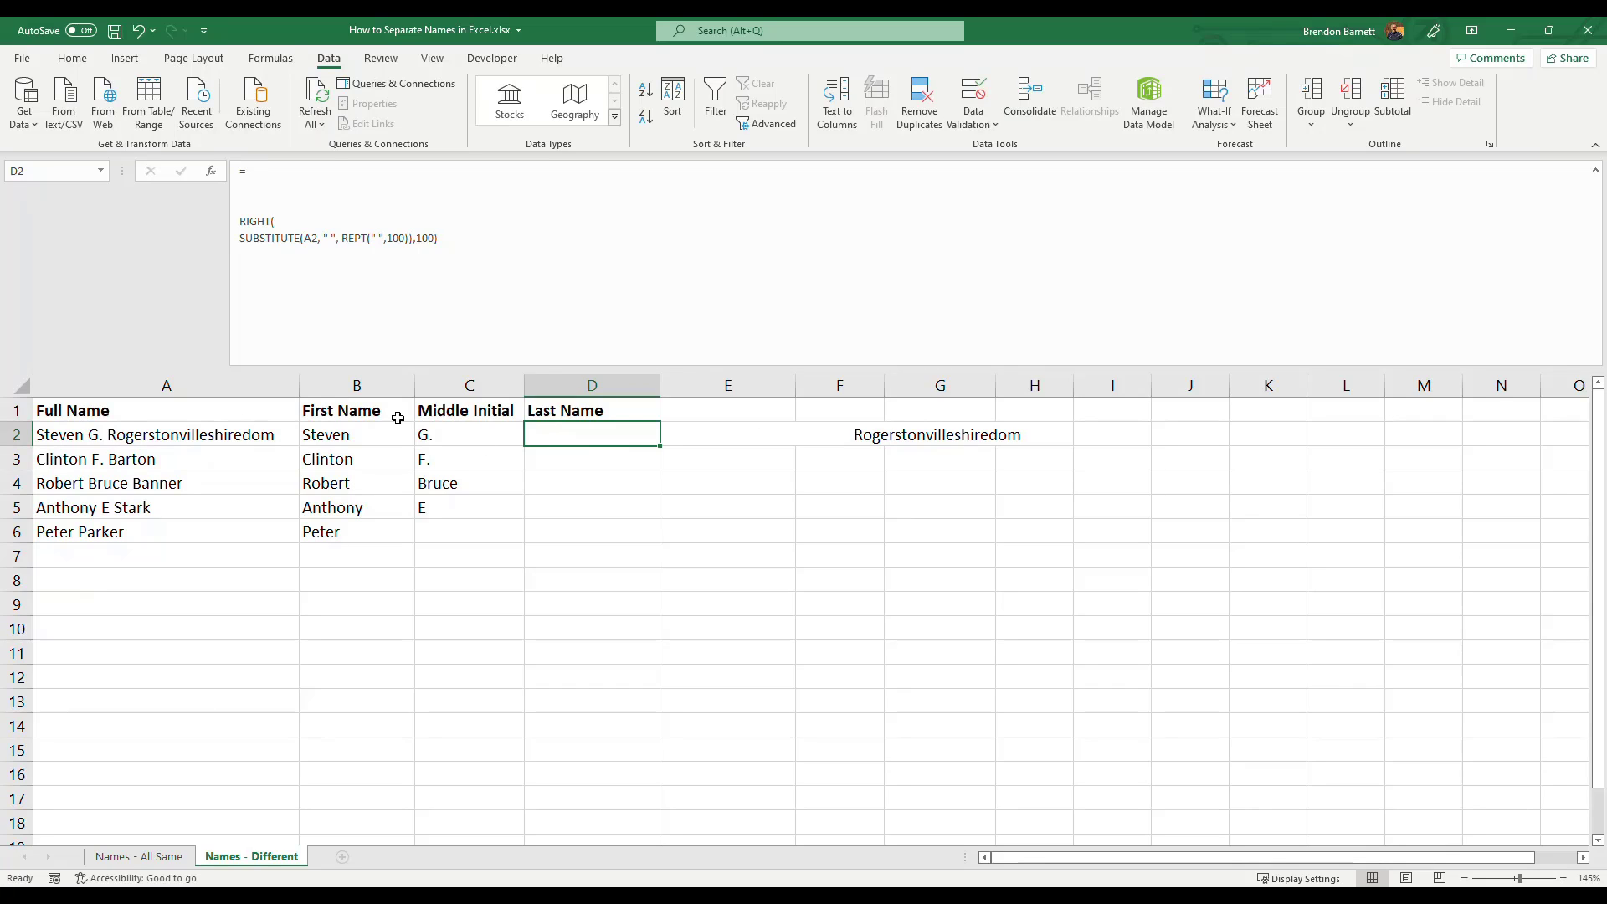
left_click(319, 207)
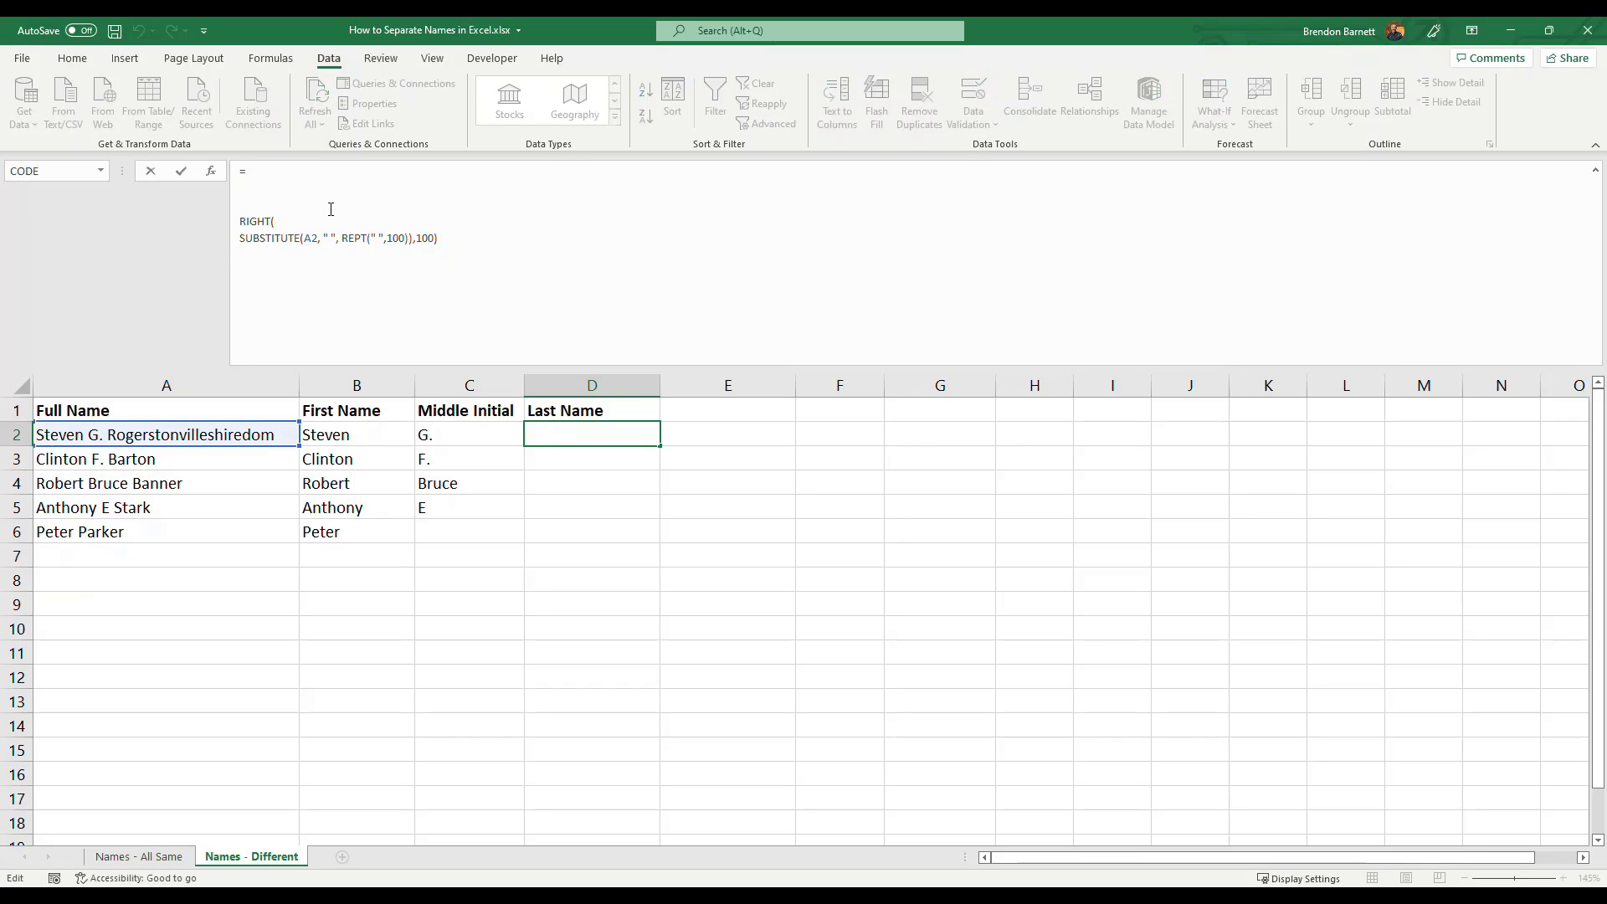
left_click(483, 430)
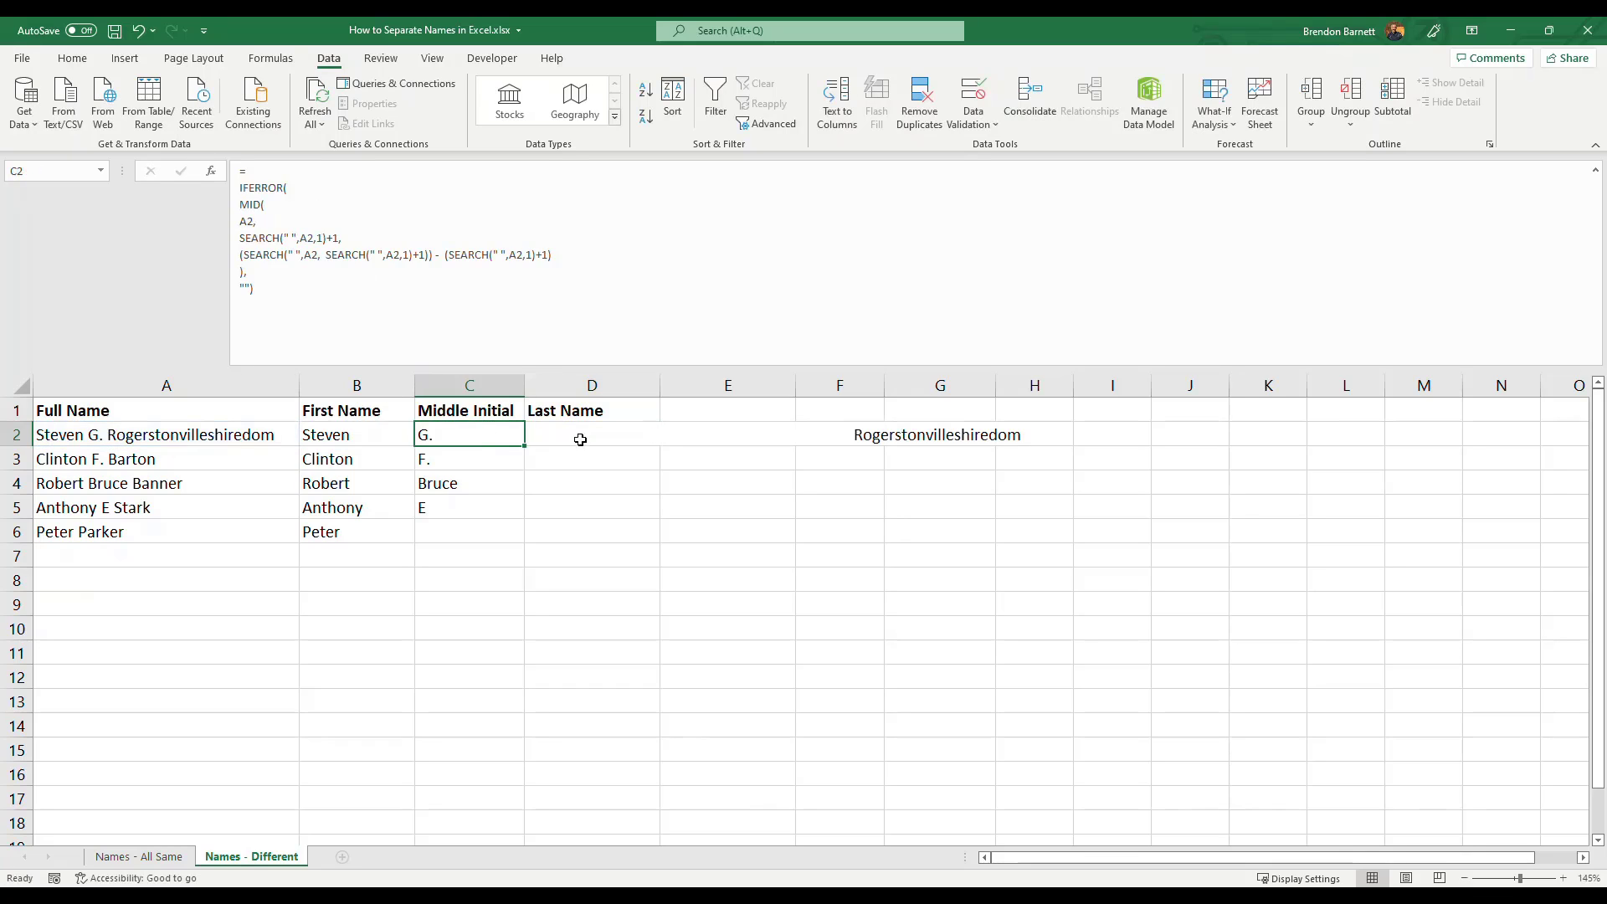
left_click(580, 440)
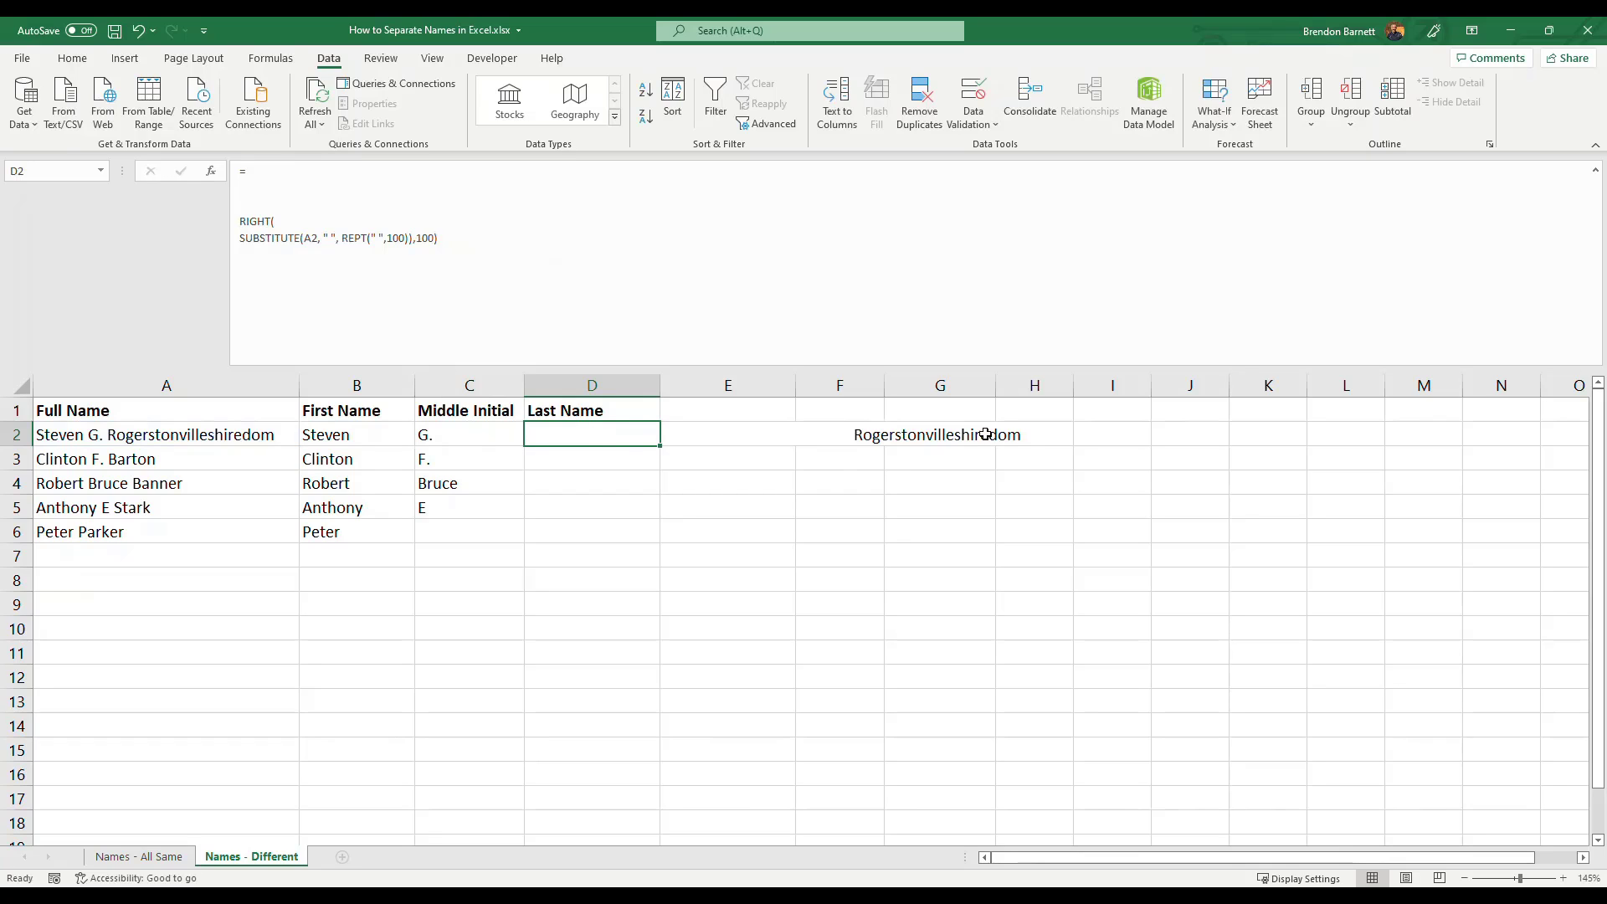
left_click(243, 203)
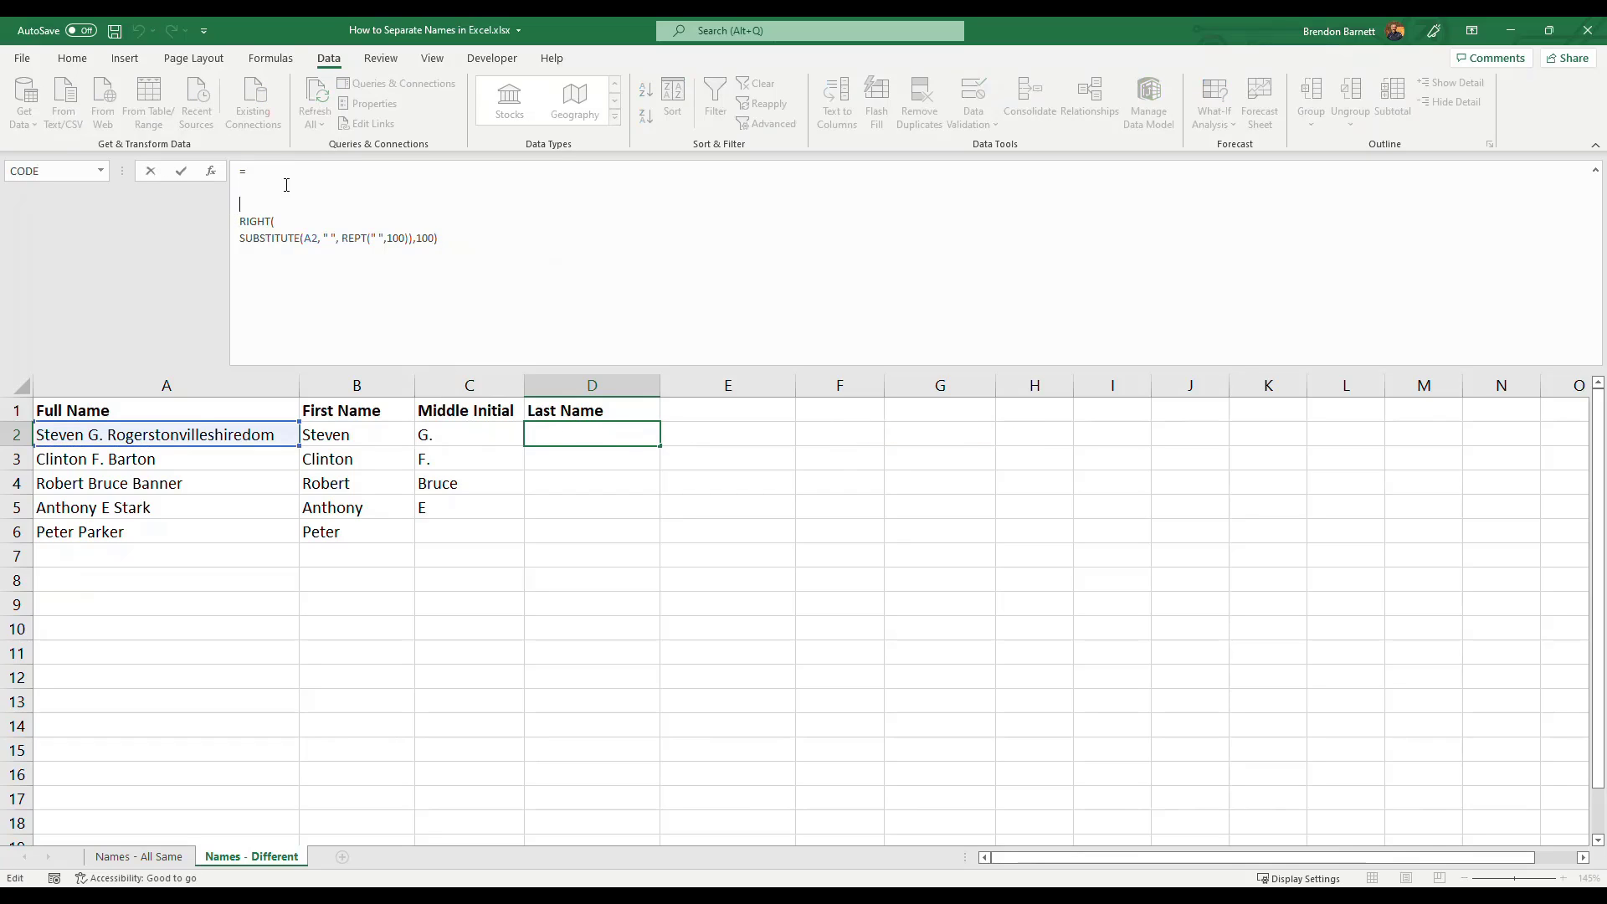
type("TRIM(")
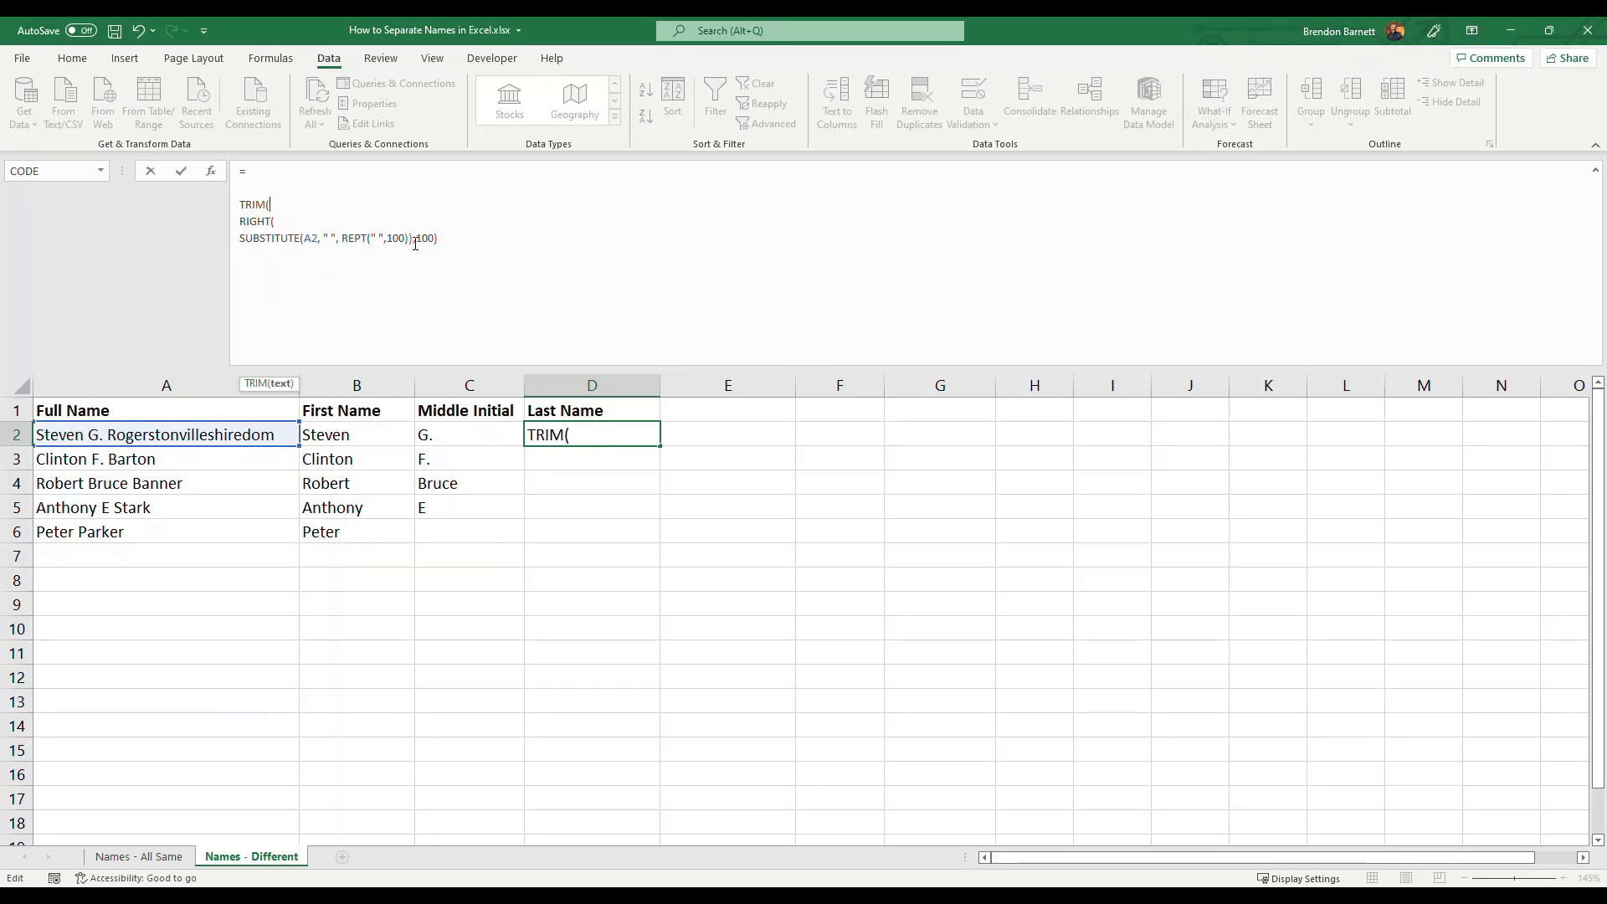
left_click_drag(438, 238, 239, 221)
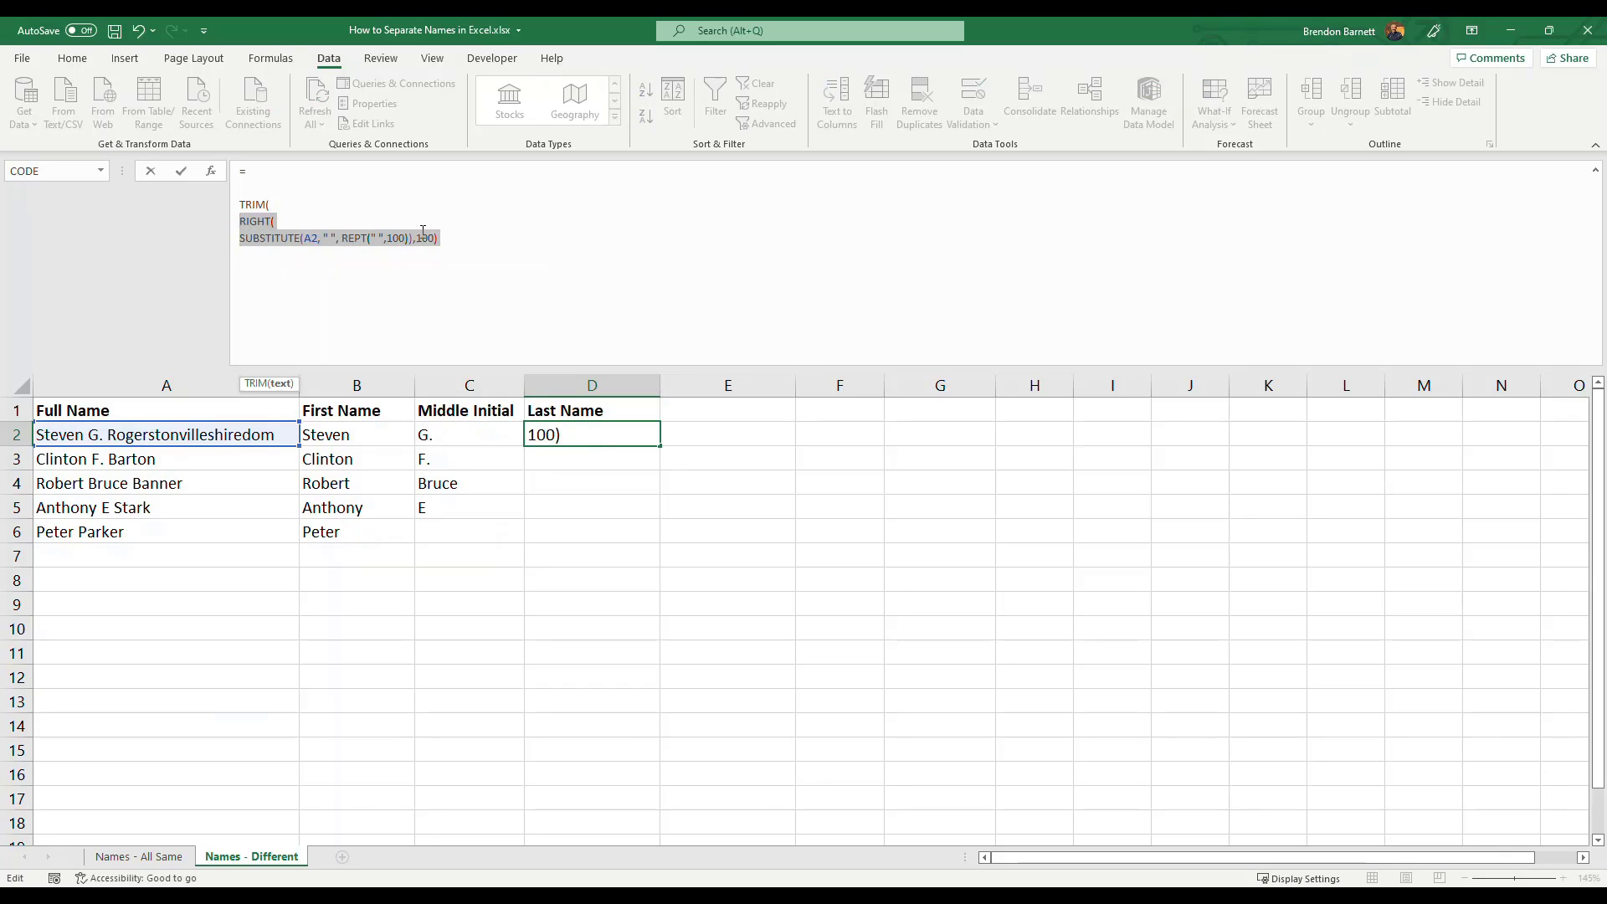
left_click(451, 237)
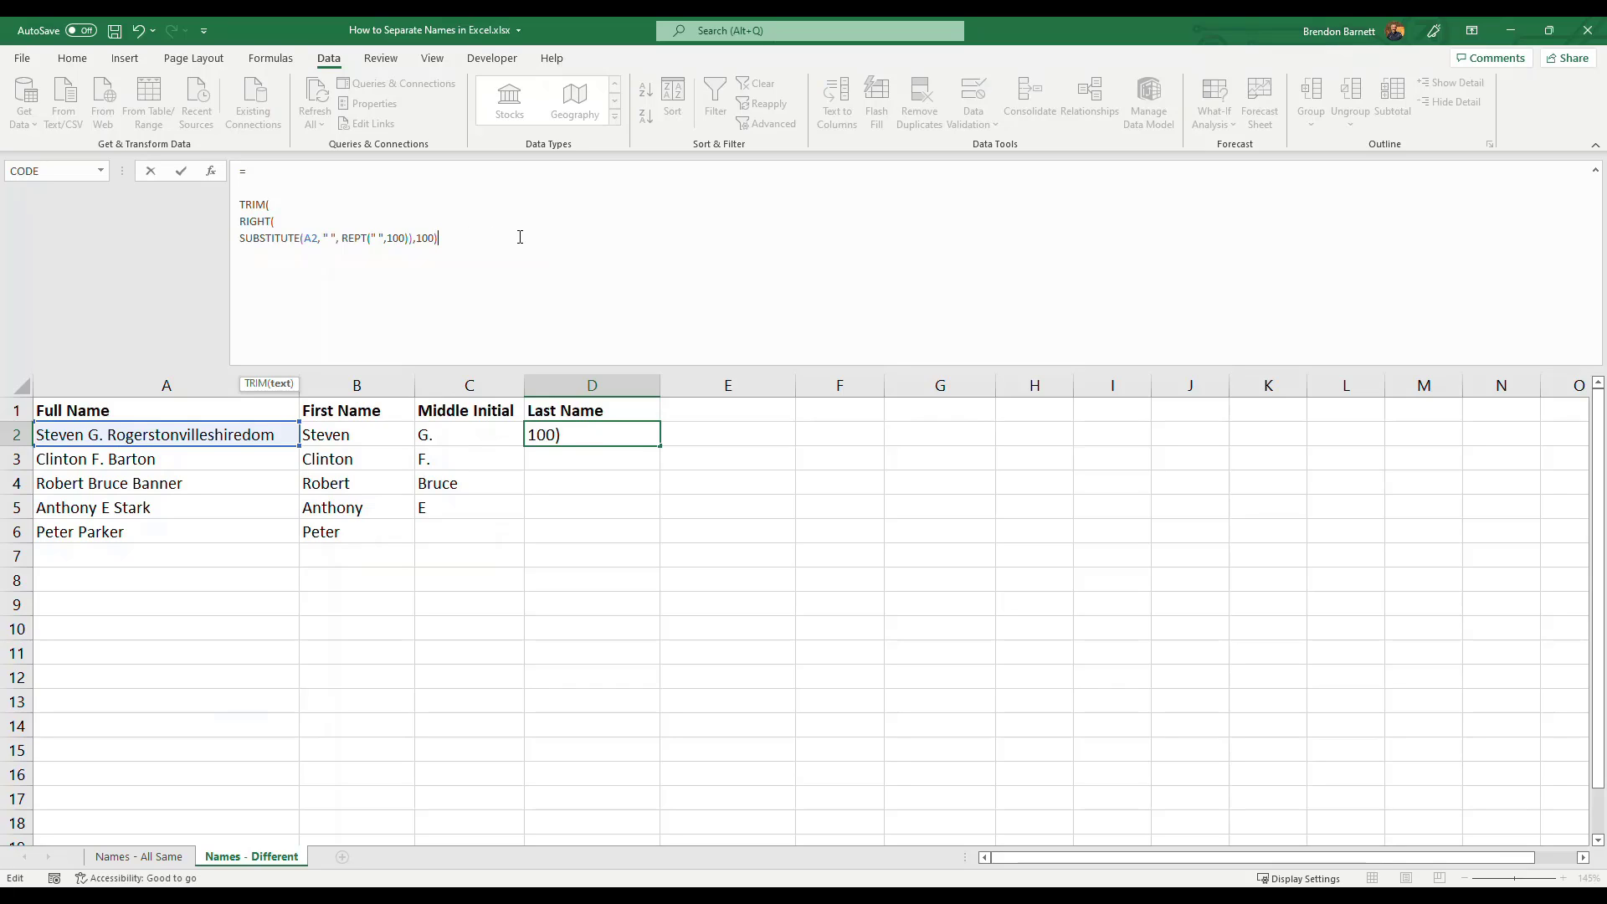
type(")")
key("Return")
Widen column D to fit the long last name and fill the D2 formula down through D6.
left_click(658, 389)
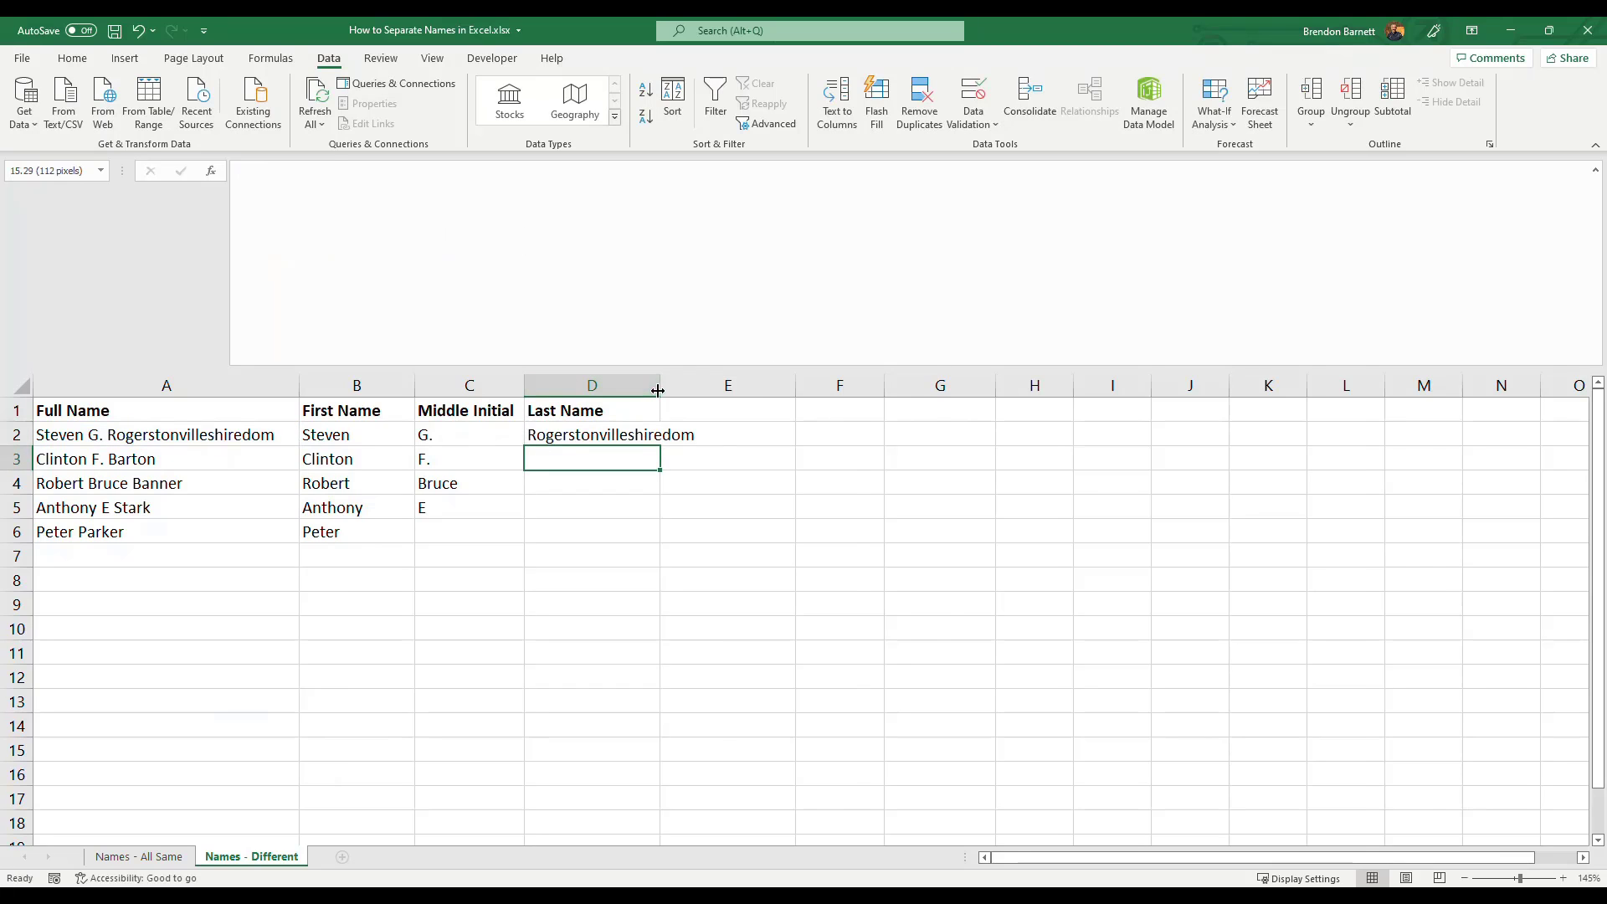
left_click_drag(658, 390, 717, 390)
left_click(633, 435)
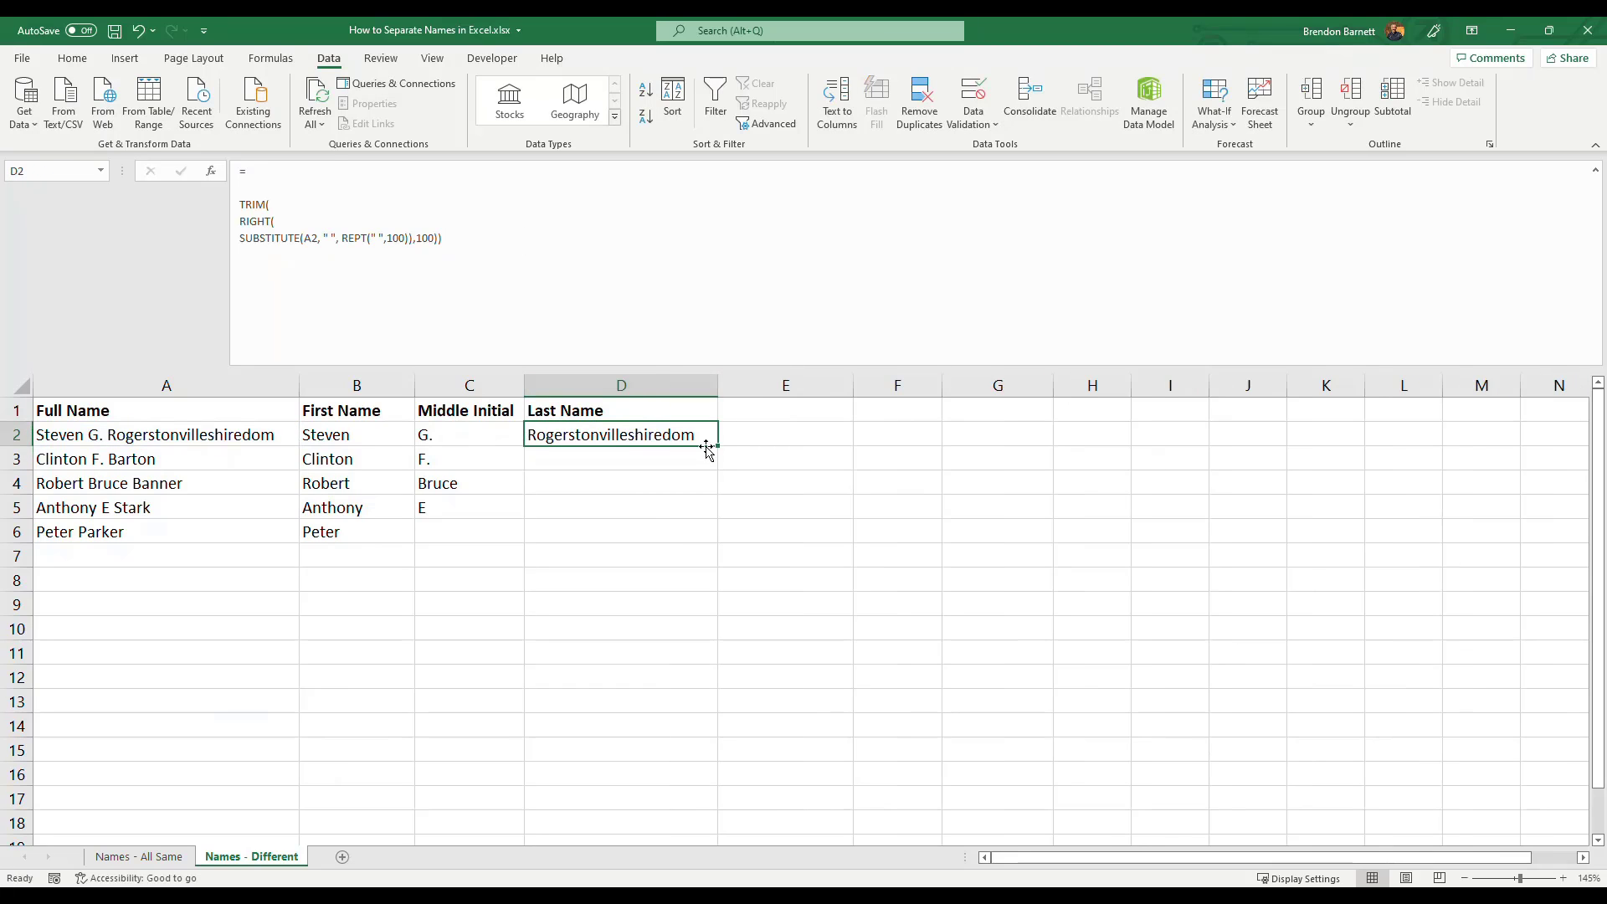
left_click_drag(716, 446, 687, 539)
left_click(627, 595)
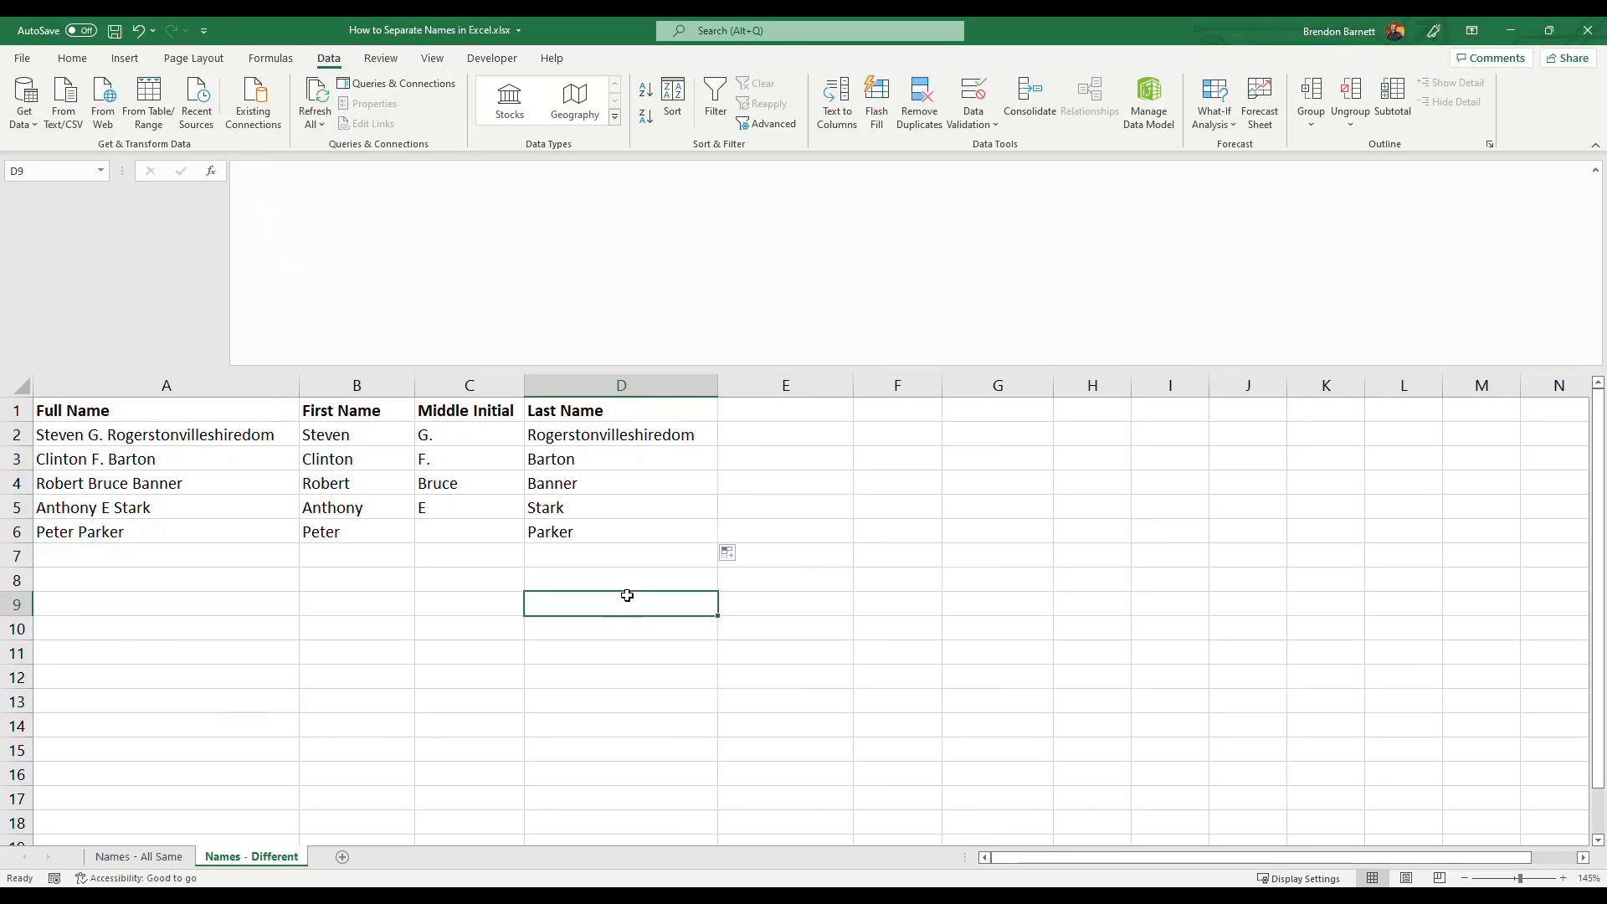
left_click(81, 536)
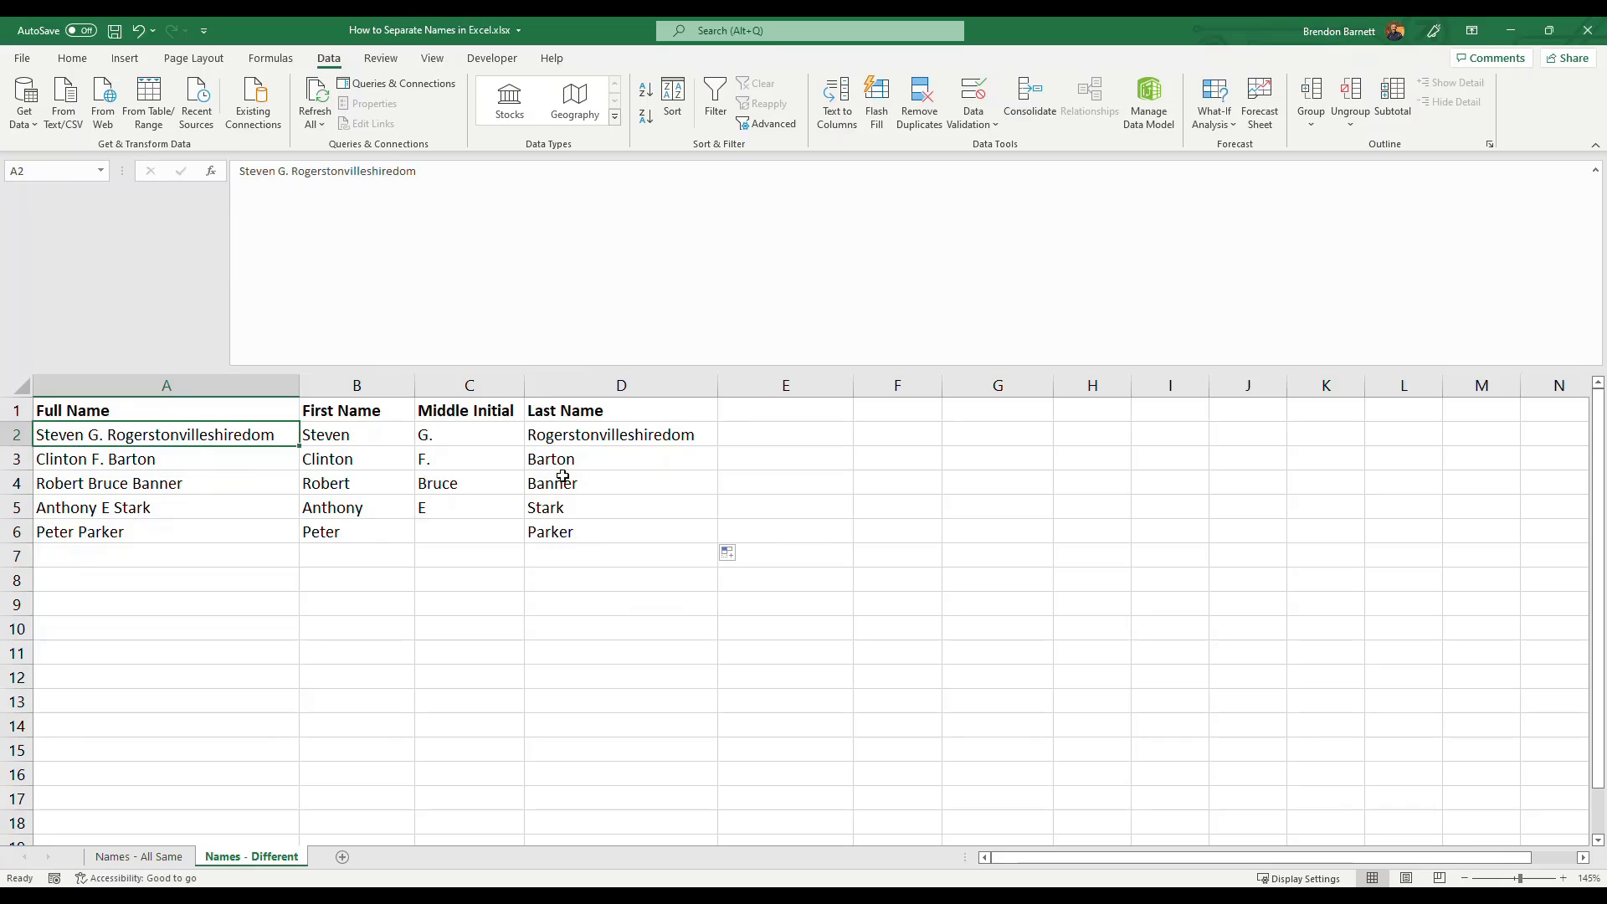
left_click(569, 434)
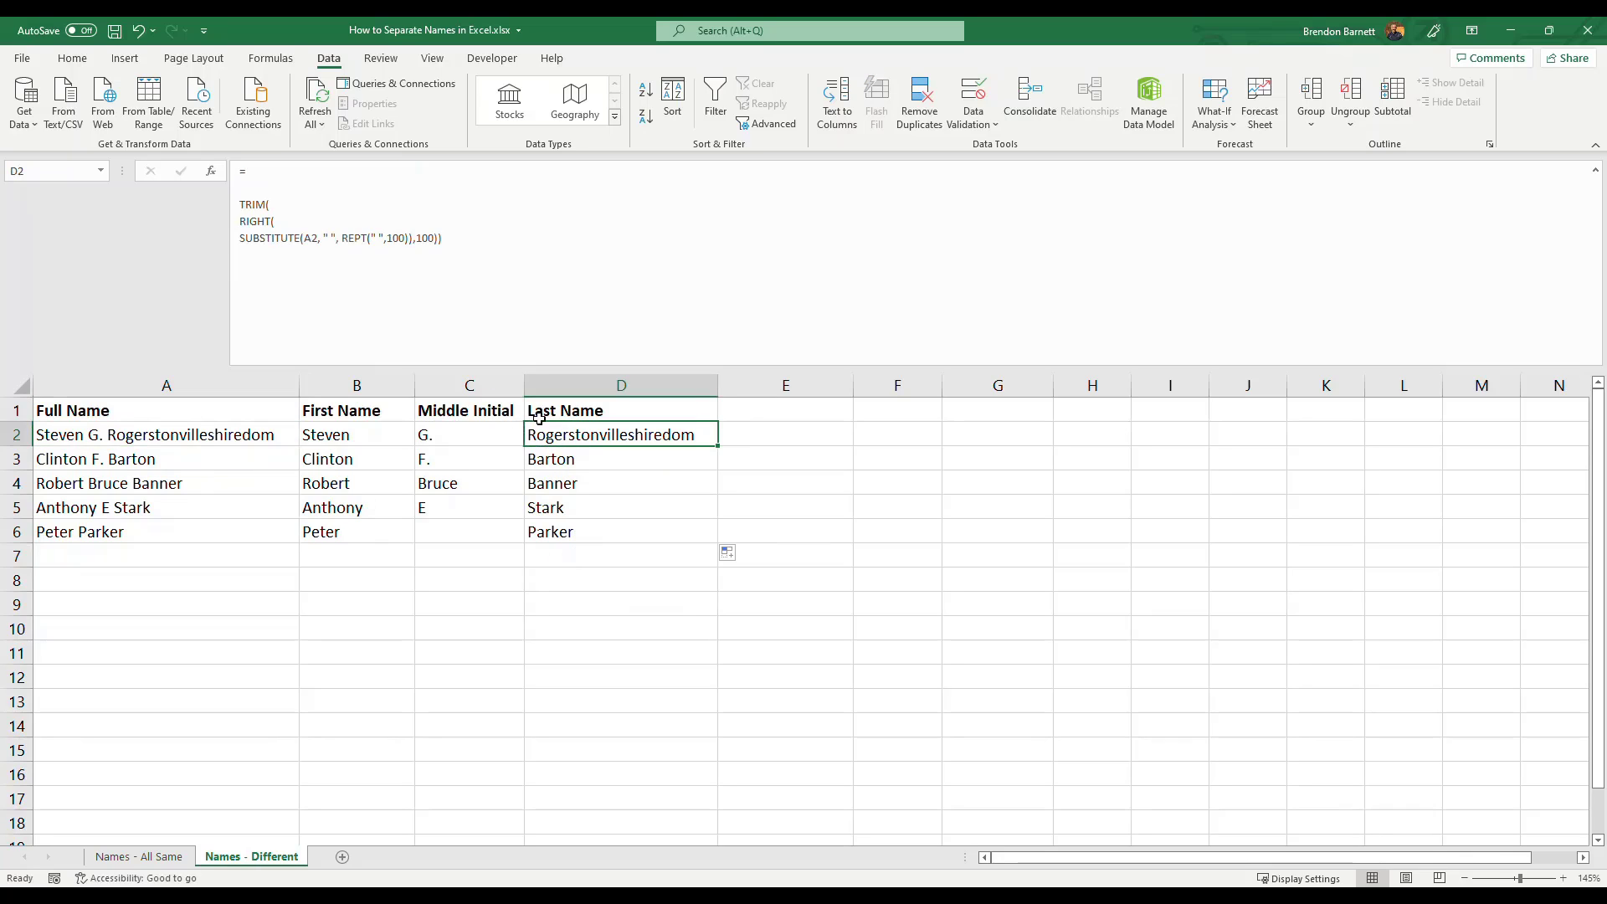